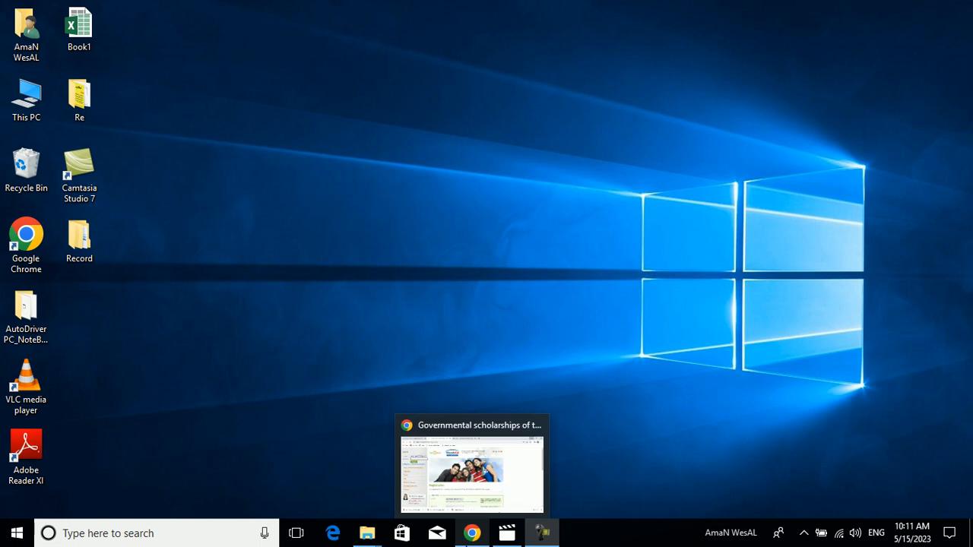
- Switch to Chrome and bring up the already open Kaarjoo home page
{"action": "left_click", "coordinate": [472, 533]}
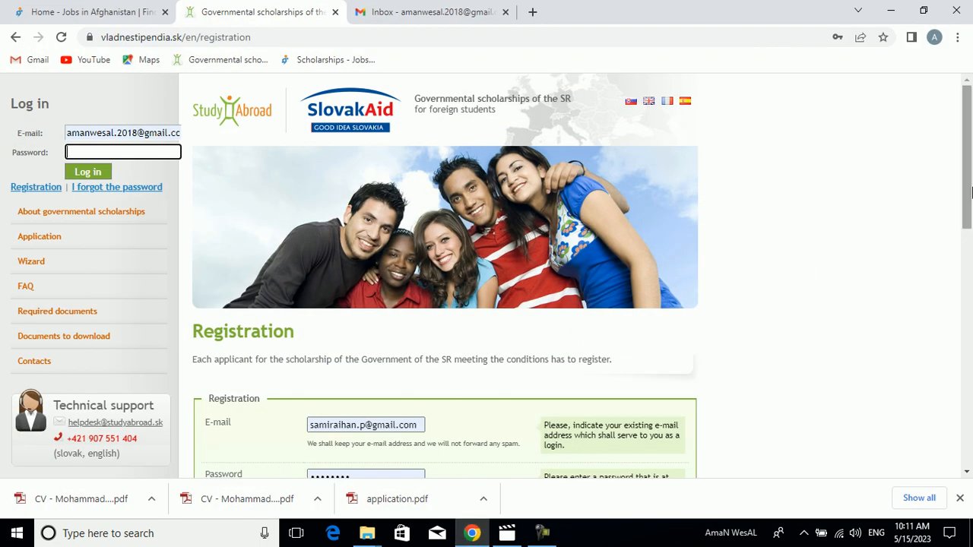
{"action": "left_click_drag", "start_coordinate": [970, 187], "coordinate": [970, 108]}
{"action": "left_click", "coordinate": [136, 9]}
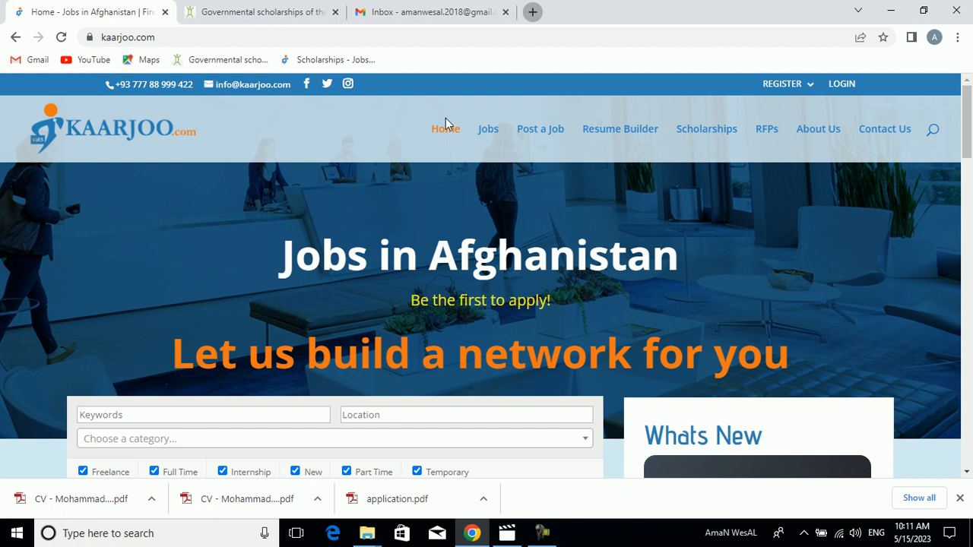
- Search Google for kaarjoo in a new tab and open the Kaarjoo home page from the results
{"action": "left_click", "coordinate": [532, 11]}
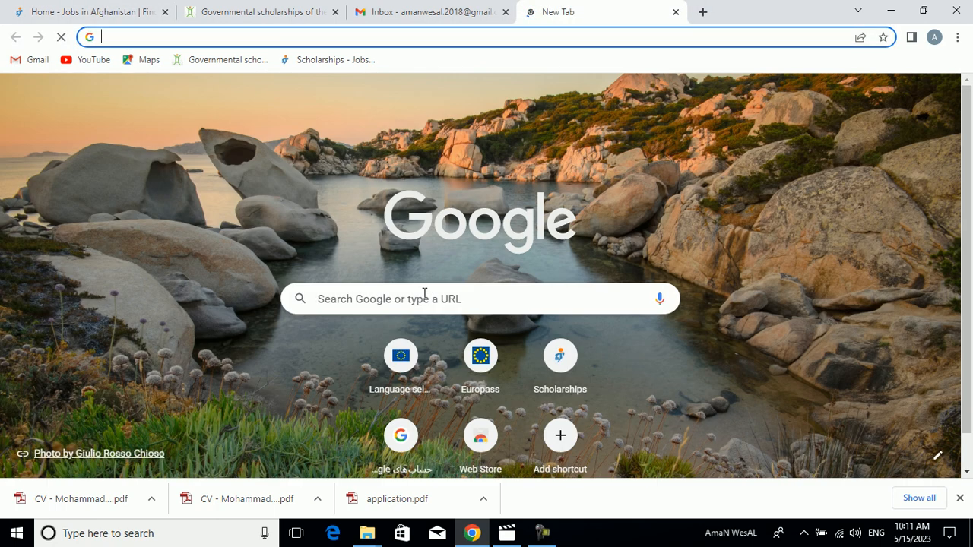
{"action": "left_click", "coordinate": [423, 299]}
{"action": "type", "text": "Ka"}
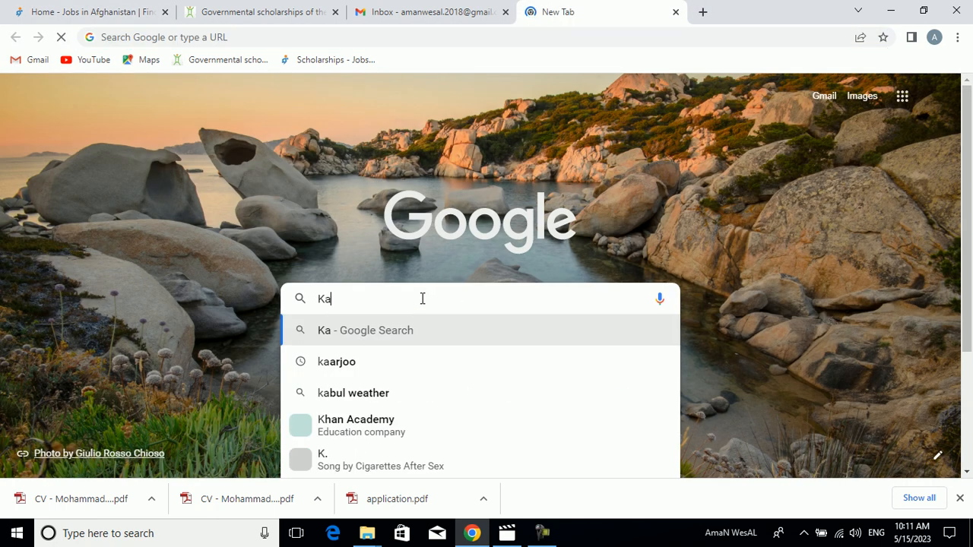
{"action": "type", "text": "ar"}
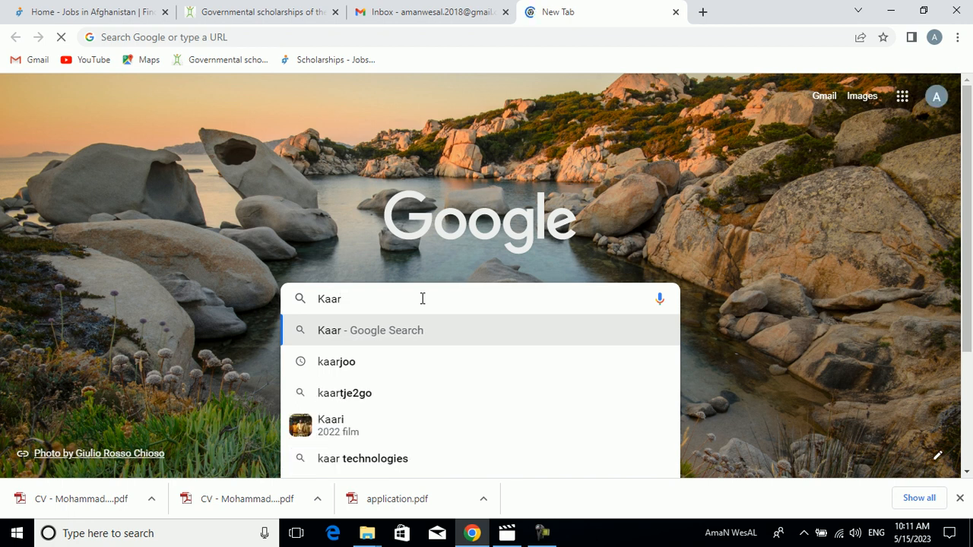
{"action": "key", "text": "Down"}
{"action": "key", "text": "Return"}
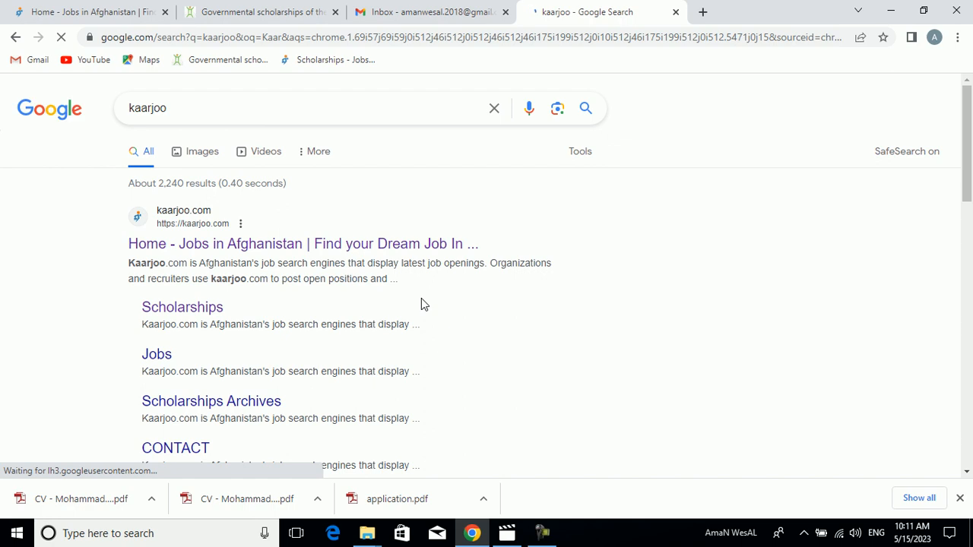
{"action": "left_click", "coordinate": [245, 245]}
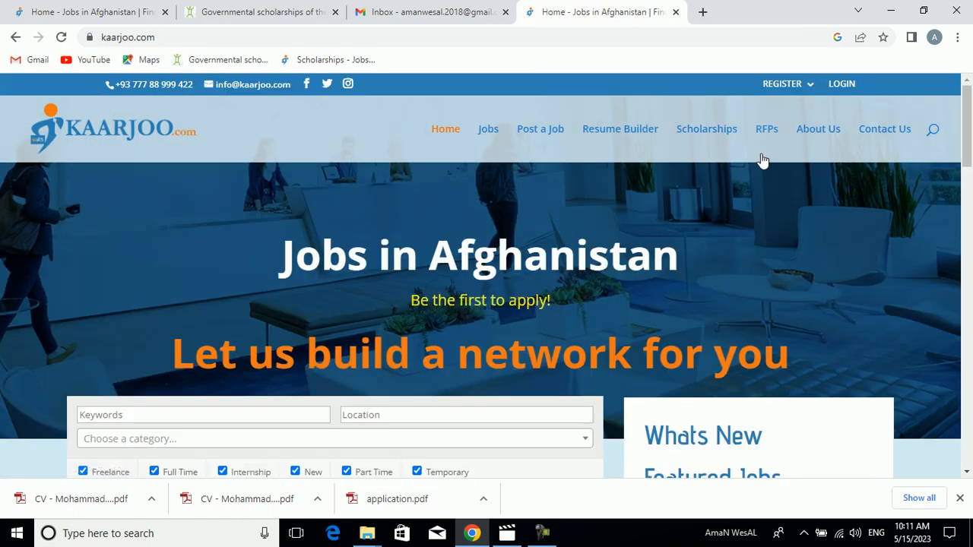
- In Kaarjoo's scholarships listing, open the Governmental Scholarships of the Slovak Republic – ODA for academic year 2022/2023 post
{"action": "left_click", "coordinate": [719, 131]}
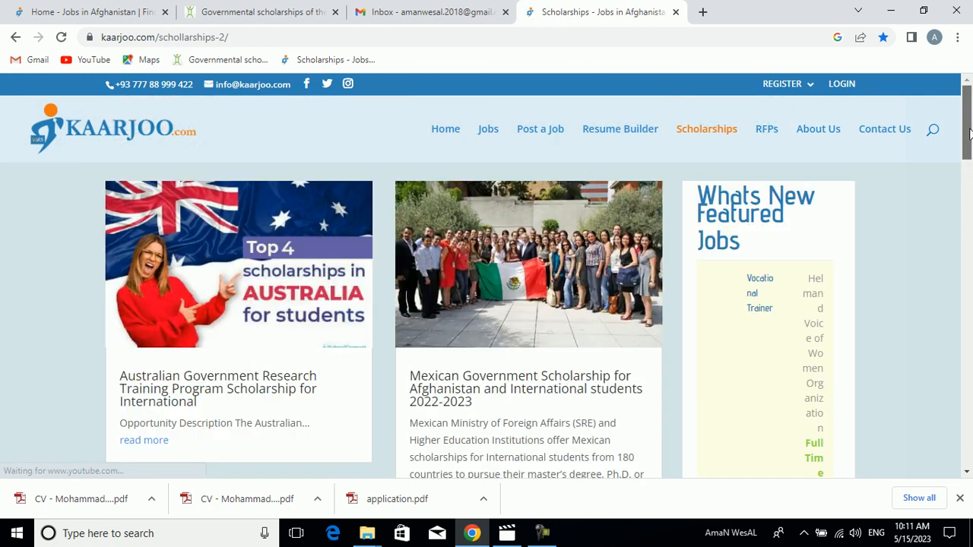
{"action": "left_click_drag", "start_coordinate": [970, 138], "coordinate": [970, 174]}
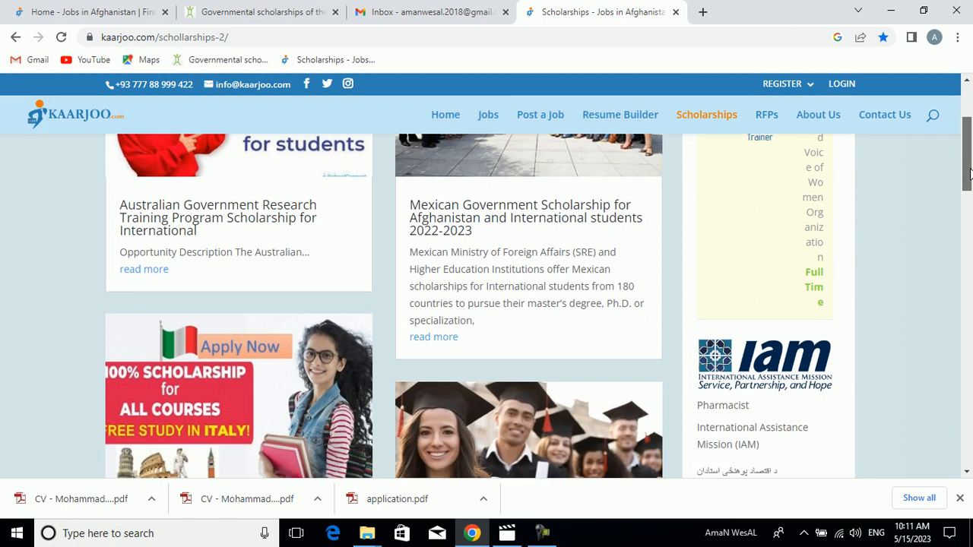
{"action": "scroll", "coordinate": [970, 174], "scroll_direction": "down", "scroll_amount": 4}
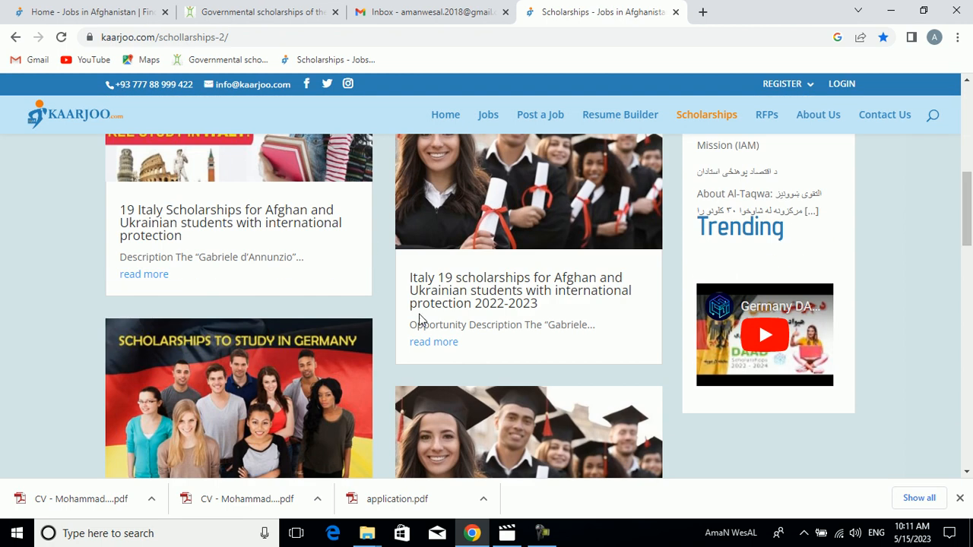
{"action": "scroll", "coordinate": [970, 242], "scroll_direction": "down", "scroll_amount": 1}
{"action": "scroll", "coordinate": [970, 242], "scroll_direction": "down", "scroll_amount": 2}
{"action": "scroll", "coordinate": [969, 269], "scroll_direction": "down", "scroll_amount": 1}
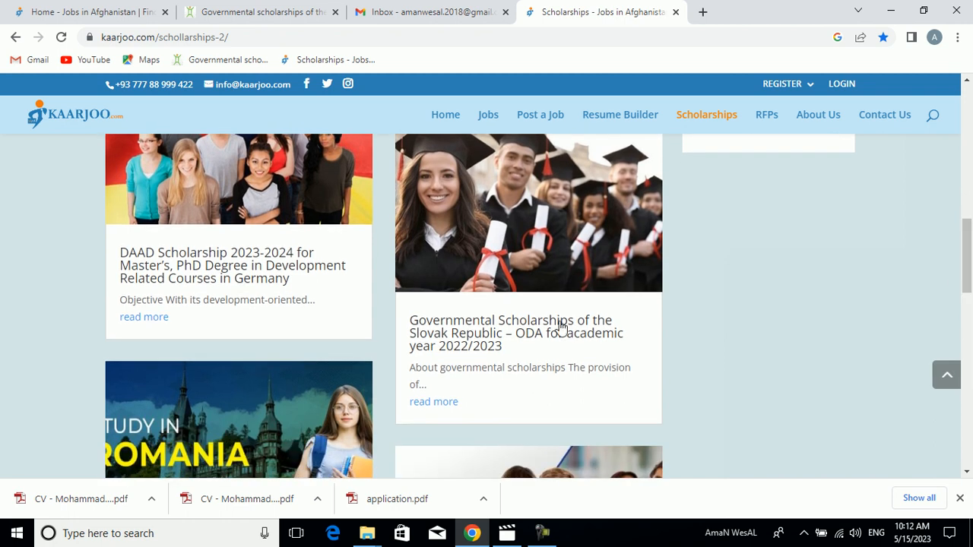
{"action": "left_click", "coordinate": [463, 336]}
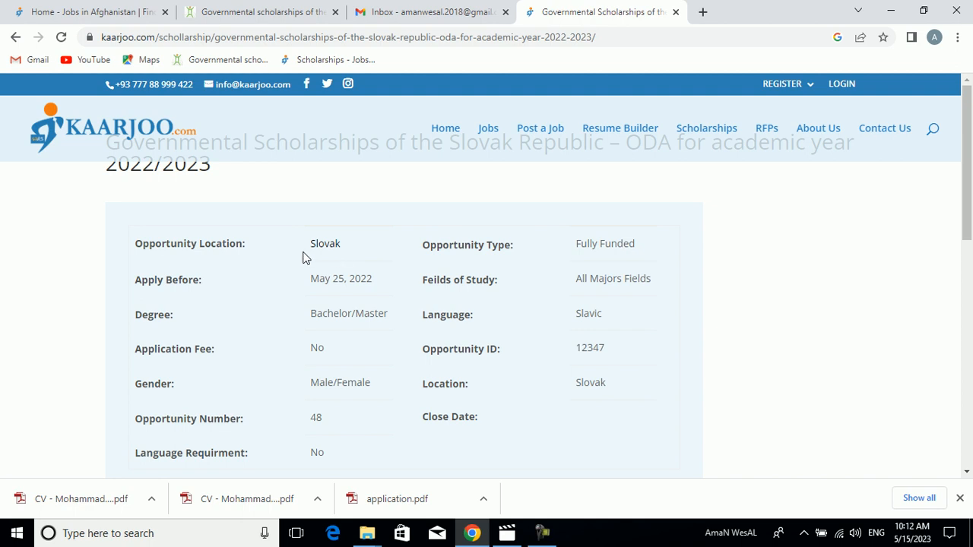
- Review the scholarship's opportunity details and highlight its opportunity type
{"action": "scroll", "coordinate": [971, 192], "scroll_direction": "down", "scroll_amount": 3}
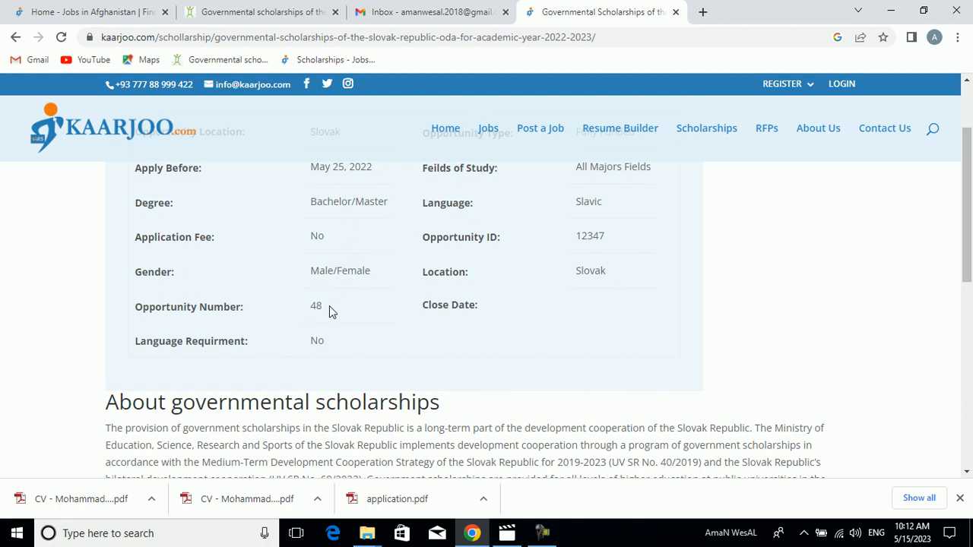
{"action": "scroll", "coordinate": [814, 243], "scroll_direction": "up", "scroll_amount": 2}
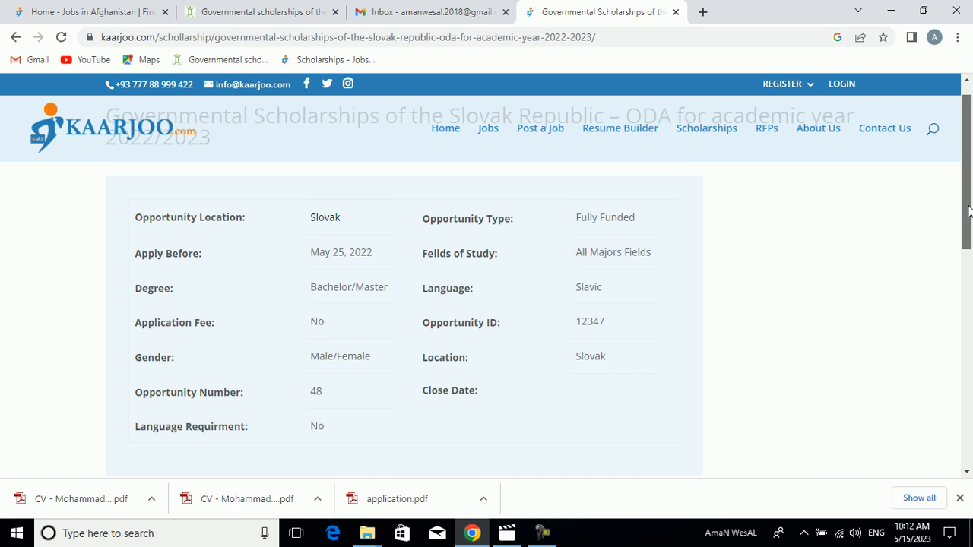
{"action": "left_click_drag", "start_coordinate": [637, 219], "coordinate": [575, 220]}
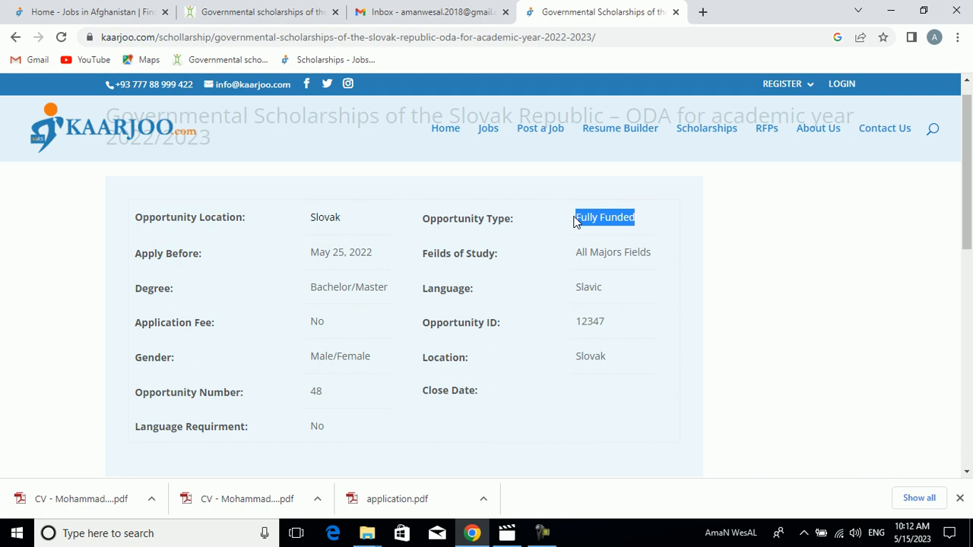
{"action": "left_click", "coordinate": [543, 533]}
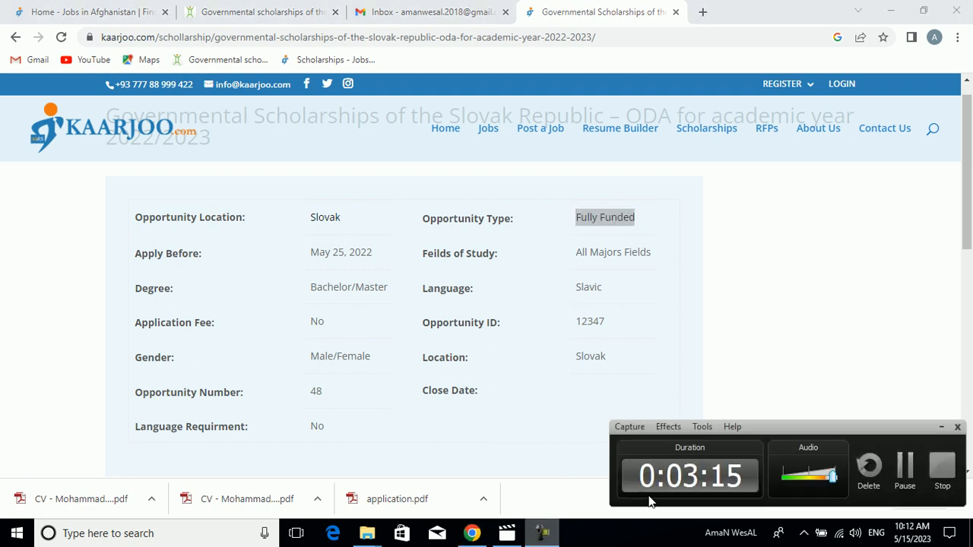
{"action": "left_click", "coordinate": [898, 476]}
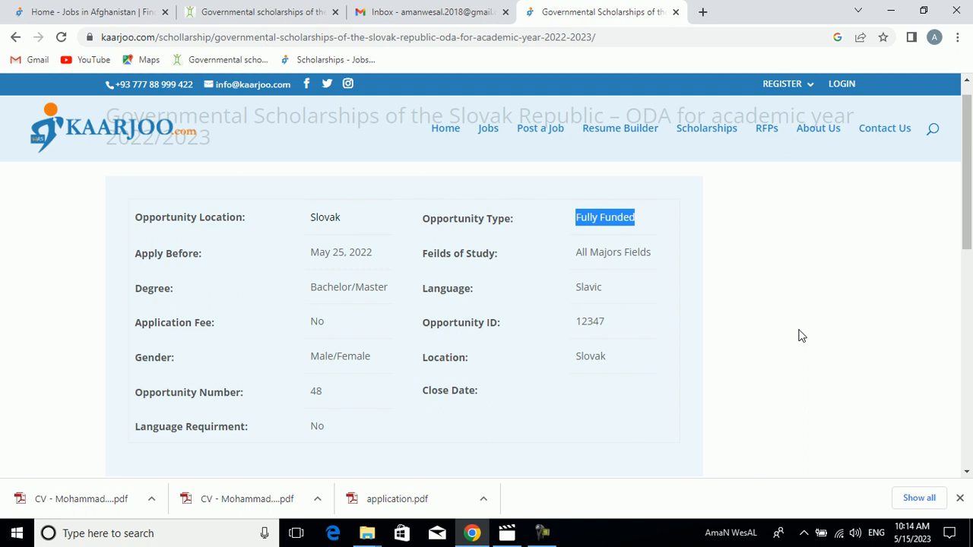
- Highlight the scholarship's language, then follow the post's "Apply here" link to the vladnestipendia.sk site
{"action": "left_click", "coordinate": [600, 287]}
{"action": "double_click", "coordinate": [600, 286]}
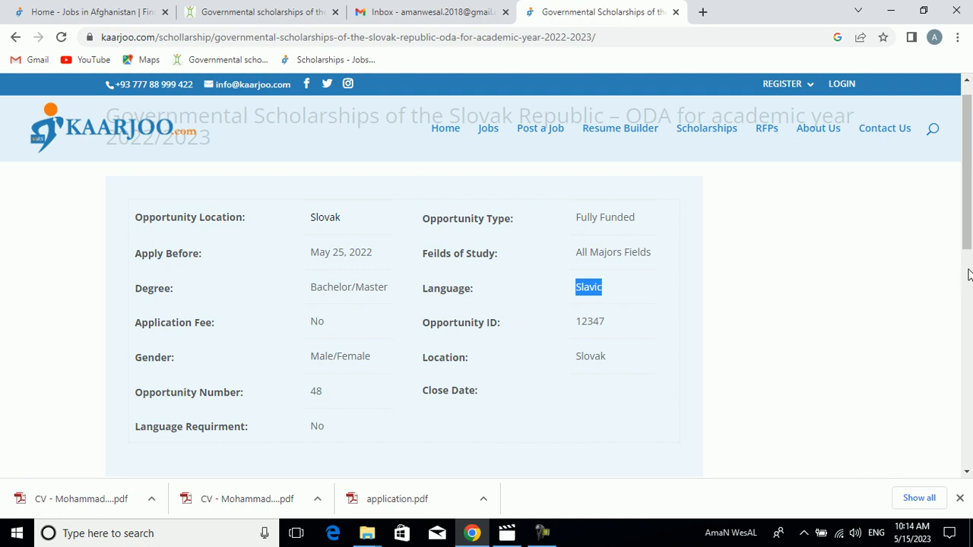
{"action": "scroll", "coordinate": [965, 276], "scroll_direction": "down", "scroll_amount": 2}
{"action": "left_click_drag", "start_coordinate": [960, 272], "coordinate": [961, 391]}
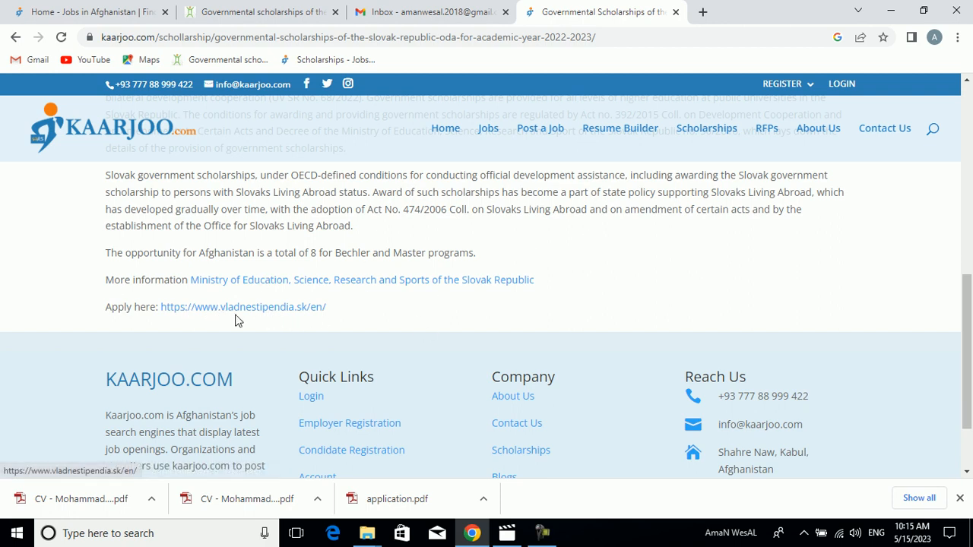
{"action": "left_click", "coordinate": [250, 308]}
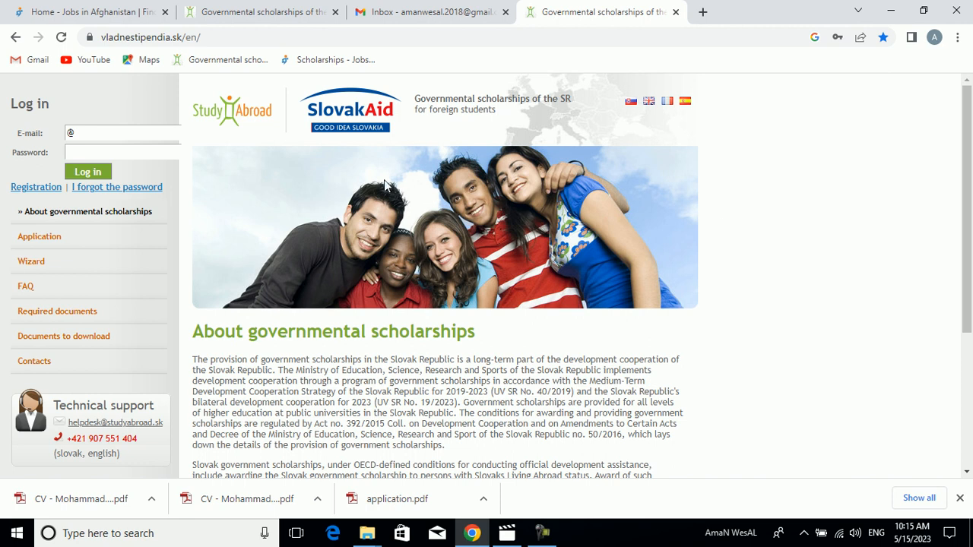
- Clear the placeholder character from the login form's e-mail field
{"action": "left_click", "coordinate": [116, 129]}
{"action": "key", "text": "BackSpace"}
{"action": "left_click", "coordinate": [111, 98]}
- Open the site's Required documents page
{"action": "mouse_move", "coordinate": [965, 141]}
{"action": "left_mouse_down"}
{"action": "mouse_move", "coordinate": [965, 254]}
{"action": "mouse_move", "coordinate": [970, 135]}
{"action": "left_mouse_up"}
{"action": "mouse_move", "coordinate": [968, 213]}
{"action": "left_mouse_down"}
{"action": "mouse_move", "coordinate": [969, 287]}
{"action": "mouse_move", "coordinate": [971, 202]}
{"action": "left_mouse_up"}
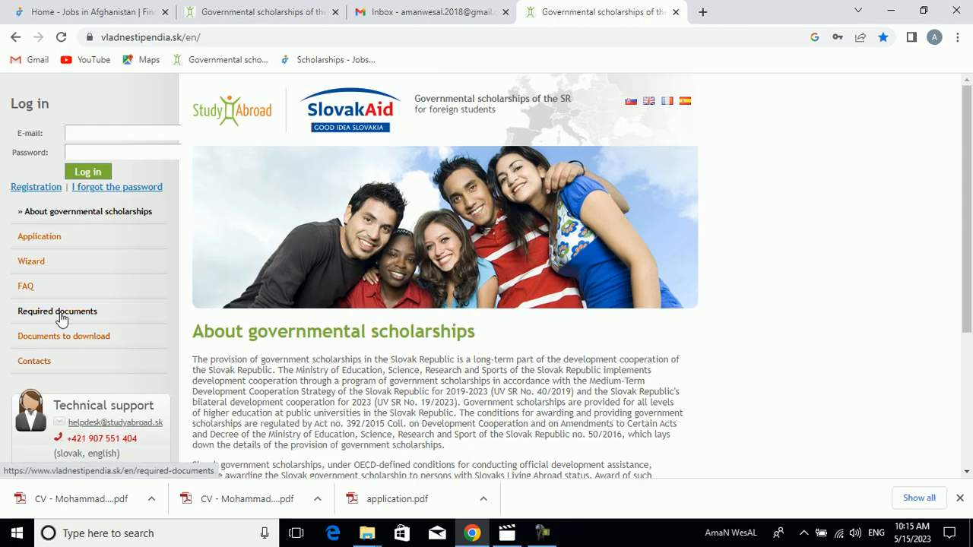
{"action": "left_click", "coordinate": [61, 318]}
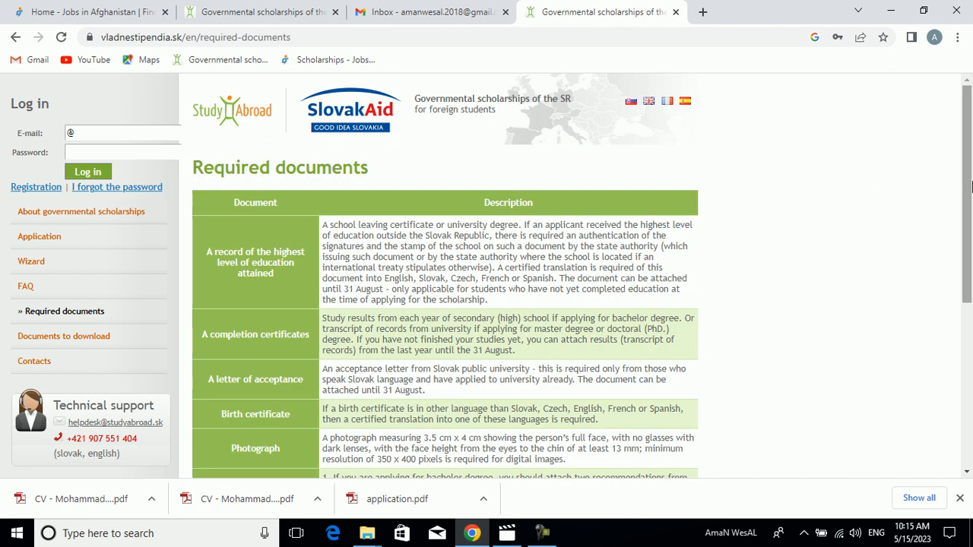
- Examine the entries for the record of highest education attained and the completion certificates, highlighting their names
{"action": "left_click_drag", "start_coordinate": [304, 272], "coordinate": [212, 251]}
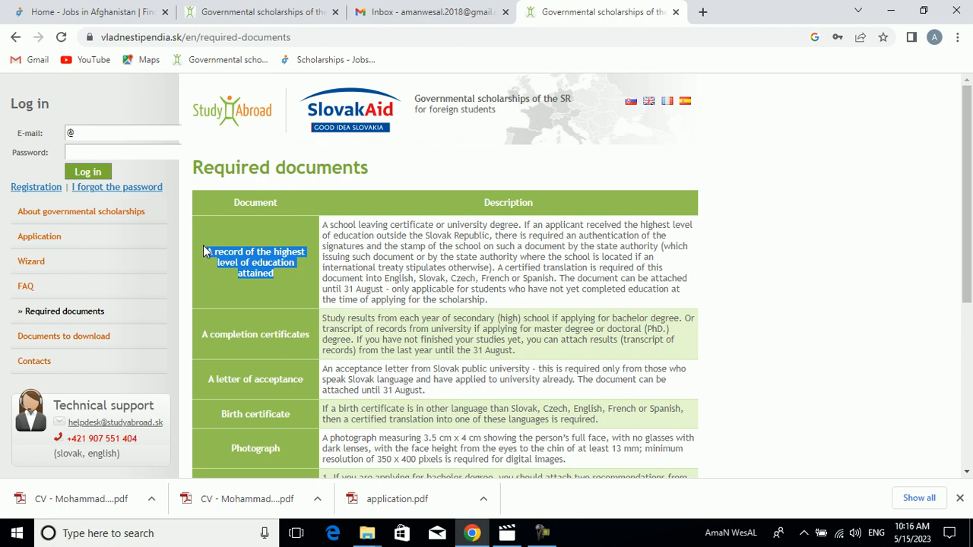
{"action": "left_click", "coordinate": [275, 276]}
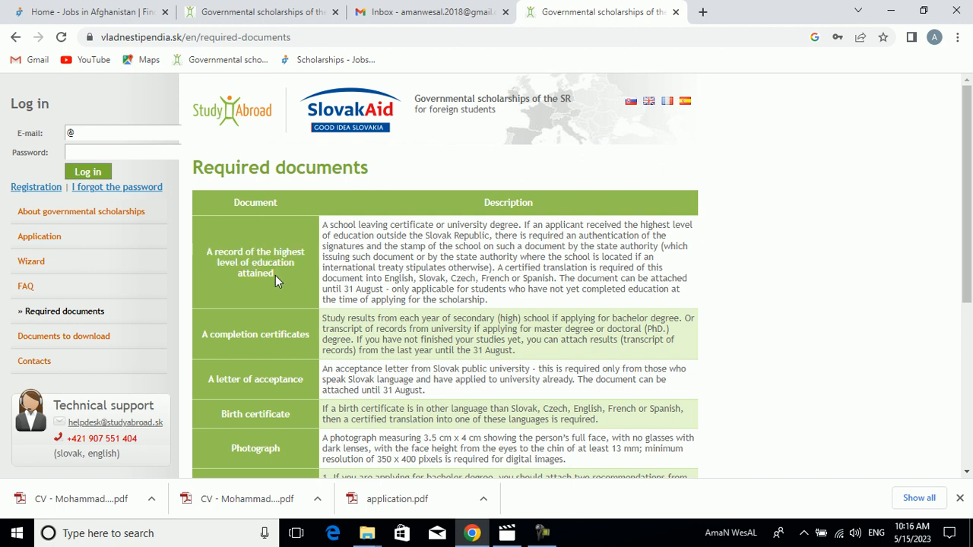
{"action": "left_click_drag", "start_coordinate": [274, 274], "coordinate": [207, 243]}
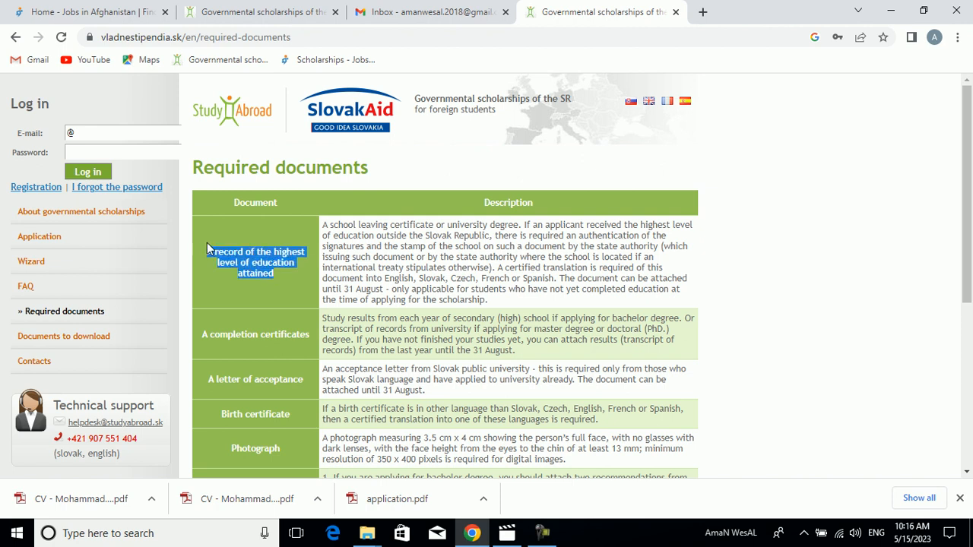
{"action": "left_click", "coordinate": [284, 278]}
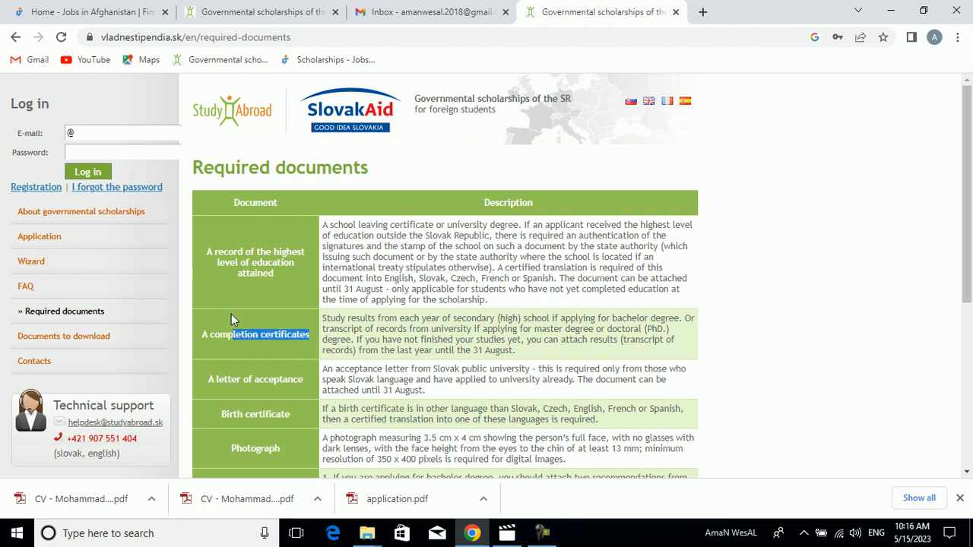
{"action": "left_click", "coordinate": [225, 335]}
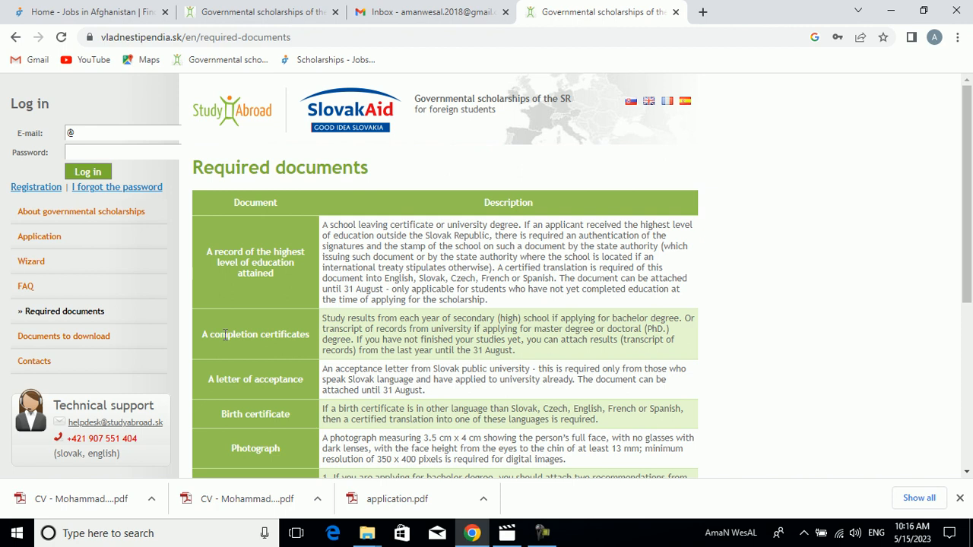
- Look further through the required documents table and highlight the Birth certificate entry
{"action": "scroll", "coordinate": [972, 187], "scroll_direction": "down", "scroll_amount": 1}
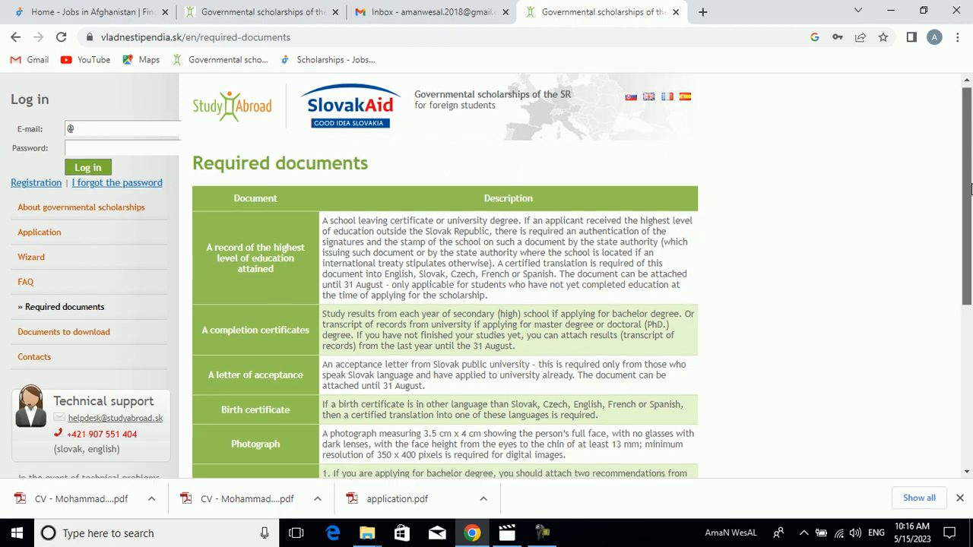
{"action": "scroll", "coordinate": [971, 187], "scroll_direction": "up", "scroll_amount": 1}
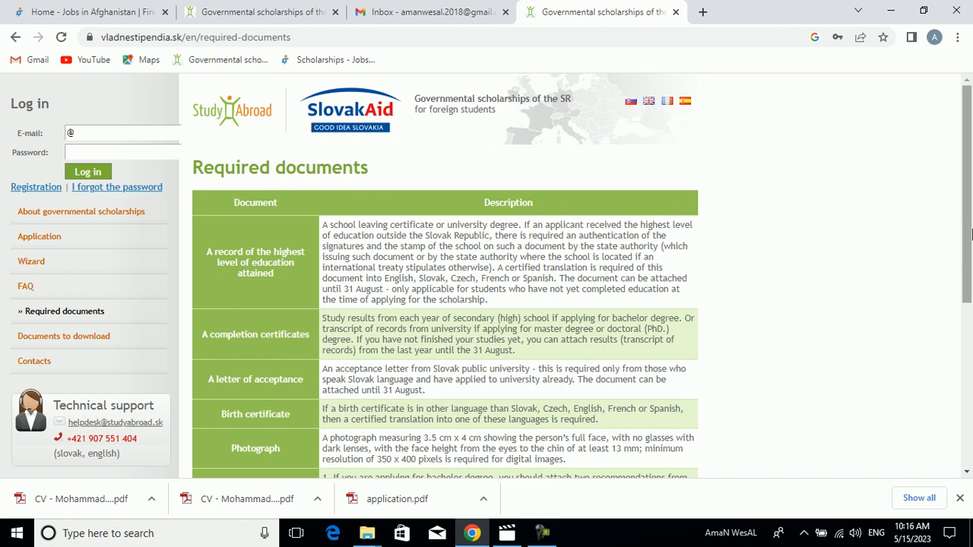
{"action": "scroll", "coordinate": [970, 278], "scroll_direction": "down", "scroll_amount": 1}
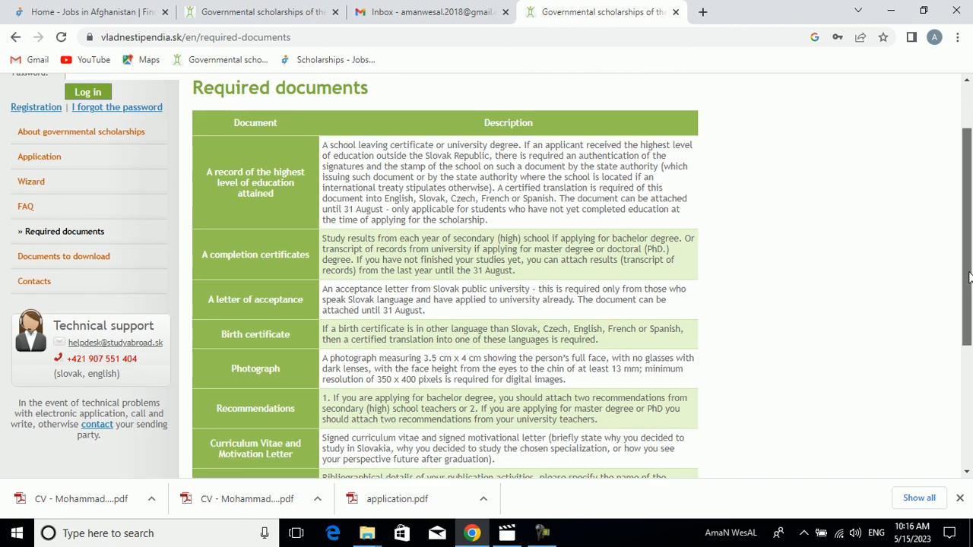
{"action": "scroll", "coordinate": [969, 278], "scroll_direction": "down", "scroll_amount": 1}
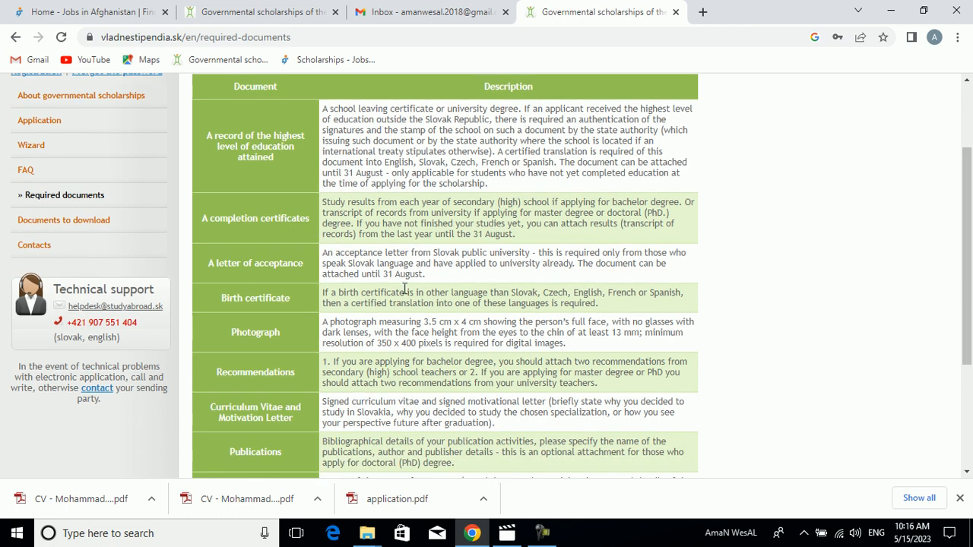
{"action": "left_click_drag", "start_coordinate": [298, 297], "coordinate": [222, 298]}
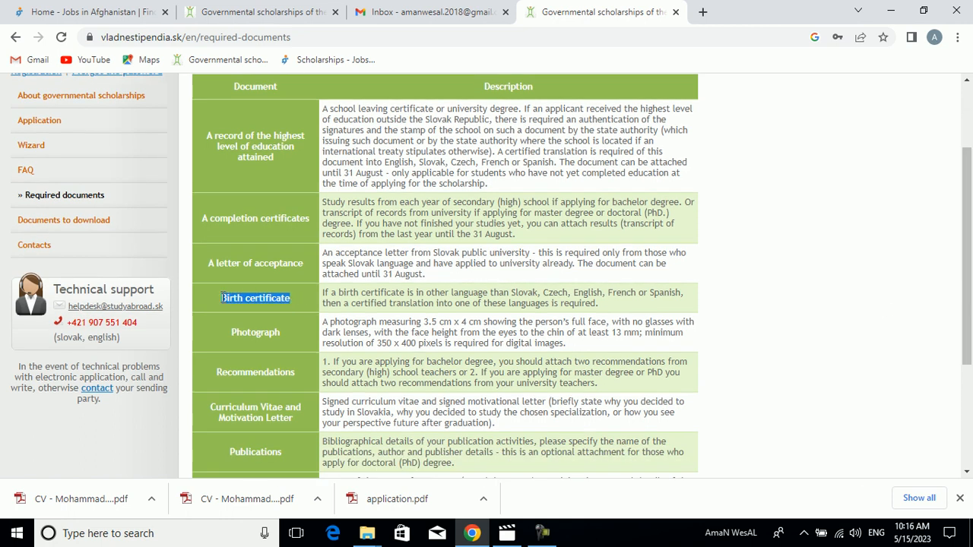
{"action": "left_click", "coordinate": [228, 298]}
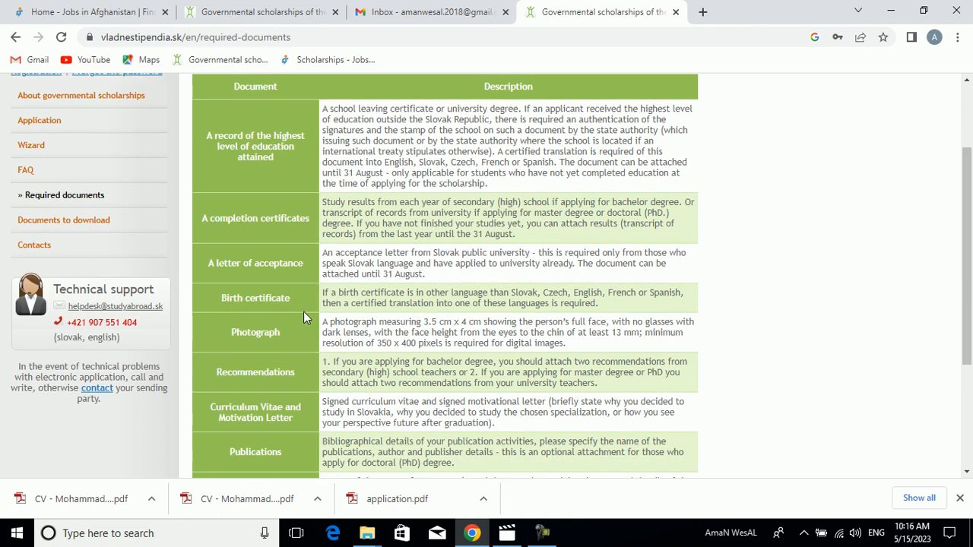
{"action": "left_click_drag", "start_coordinate": [300, 306], "coordinate": [232, 298]}
{"action": "left_click", "coordinate": [213, 297]}
{"action": "left_click_drag", "start_coordinate": [292, 298], "coordinate": [227, 299]}
{"action": "left_click", "coordinate": [221, 301]}
{"action": "left_click_drag", "start_coordinate": [294, 300], "coordinate": [218, 303]}
{"action": "left_click", "coordinate": [218, 302]}
- Examine the Photograph requirements, highlighting the entry's name and the 350 x 400 minimum resolution
{"action": "left_click_drag", "start_coordinate": [285, 332], "coordinate": [229, 334]}
{"action": "left_click", "coordinate": [416, 331]}
{"action": "double_click", "coordinate": [428, 322]}
{"action": "left_click_drag", "start_coordinate": [375, 343], "coordinate": [419, 343]}
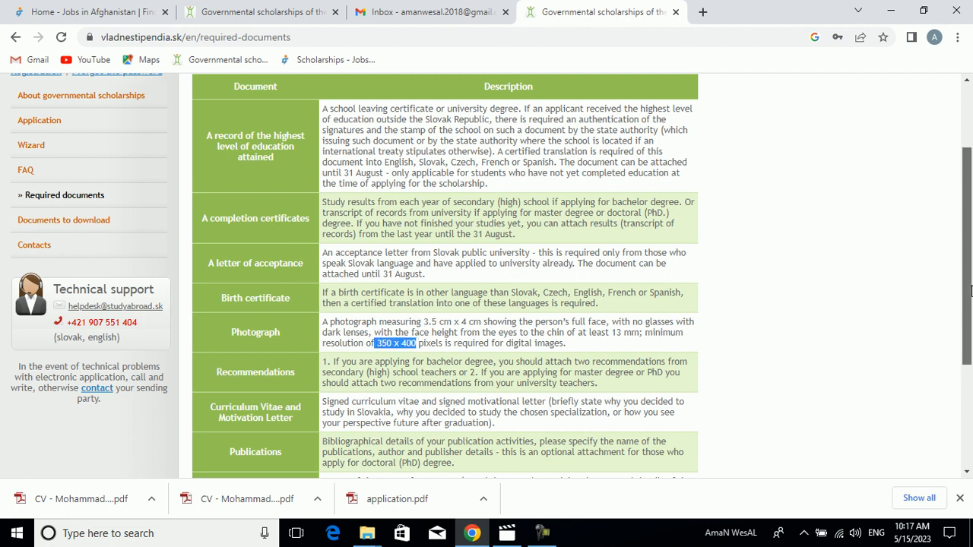
- Examine the Recommendations entry in the required documents table, highlighting its name
{"action": "scroll", "coordinate": [972, 288], "scroll_direction": "down", "scroll_amount": 1}
{"action": "left_click_drag", "start_coordinate": [312, 286], "coordinate": [210, 295]}
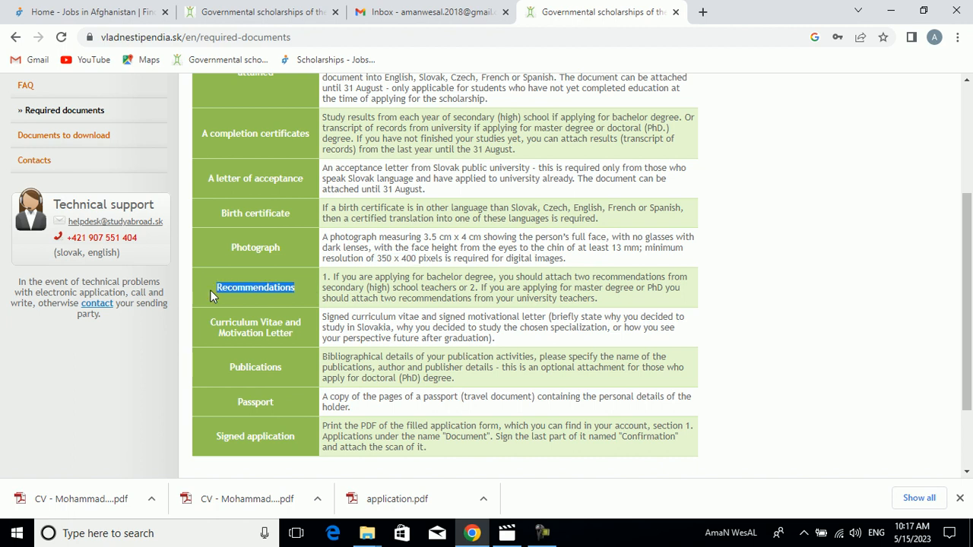
{"action": "left_click", "coordinate": [279, 291]}
{"action": "left_click_drag", "start_coordinate": [304, 286], "coordinate": [260, 289]}
{"action": "left_click", "coordinate": [259, 294]}
- Examine the Curriculum Vitae and Motivation Letter entry, highlighting the whole name and each of the two documents separately
{"action": "left_click_drag", "start_coordinate": [294, 336], "coordinate": [204, 325]}
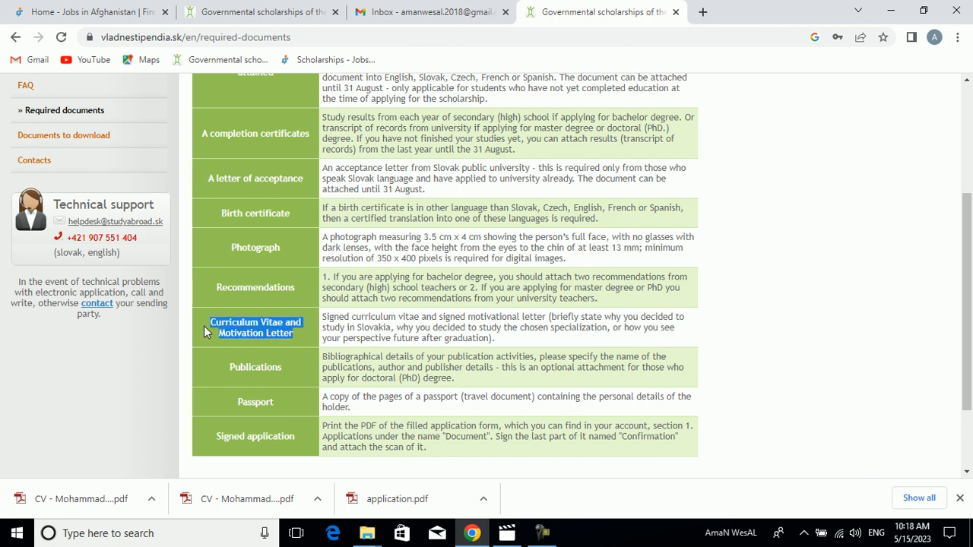
{"action": "left_click", "coordinate": [302, 333]}
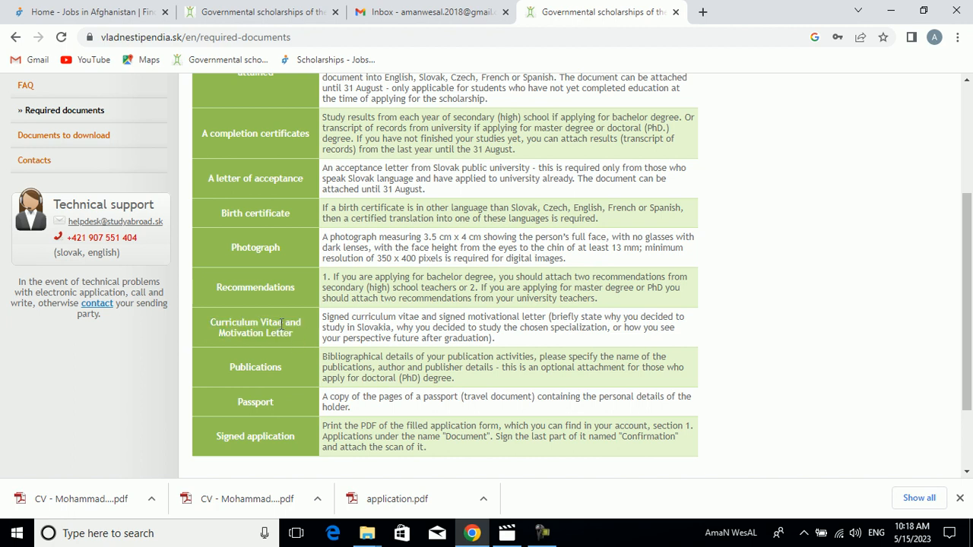
{"action": "left_click_drag", "start_coordinate": [235, 333], "coordinate": [210, 324]}
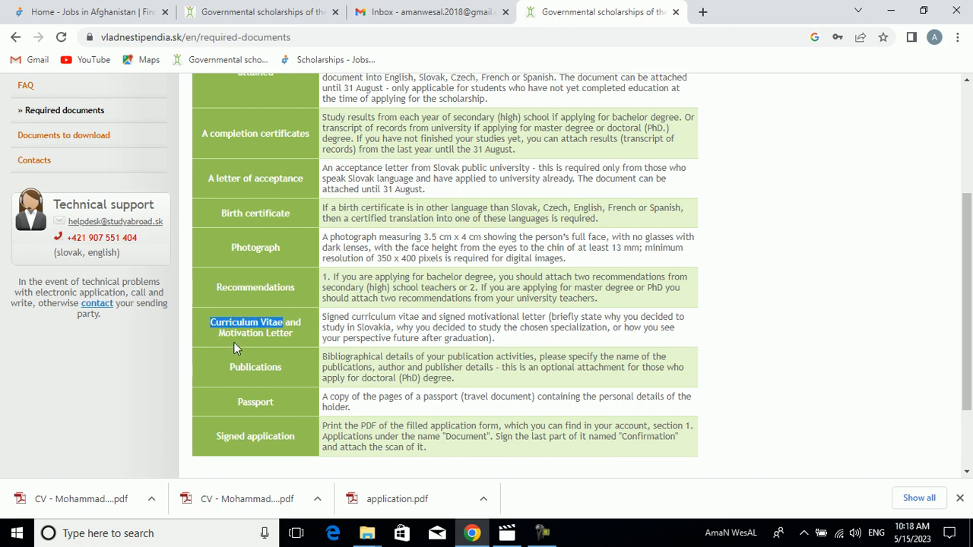
{"action": "left_click", "coordinate": [235, 351]}
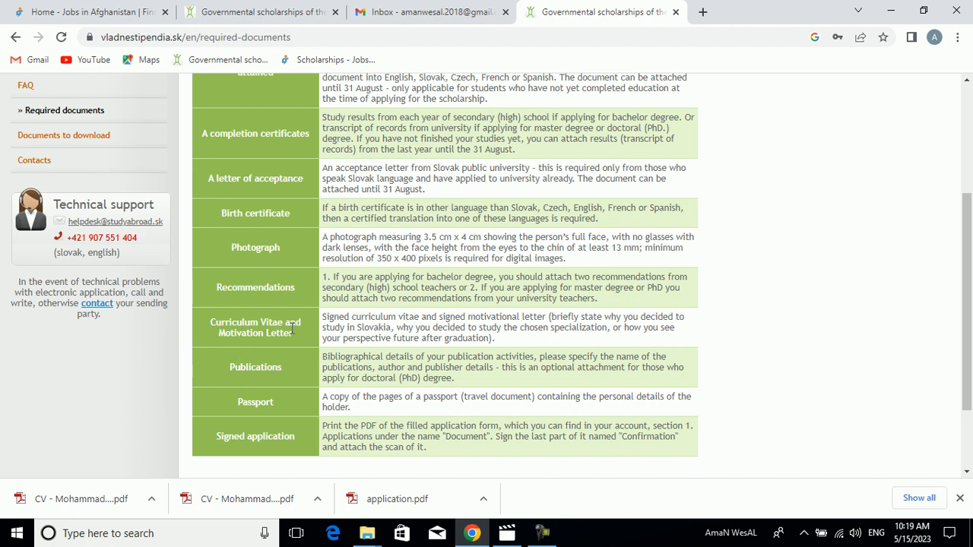
{"action": "left_click_drag", "start_coordinate": [294, 335], "coordinate": [220, 341]}
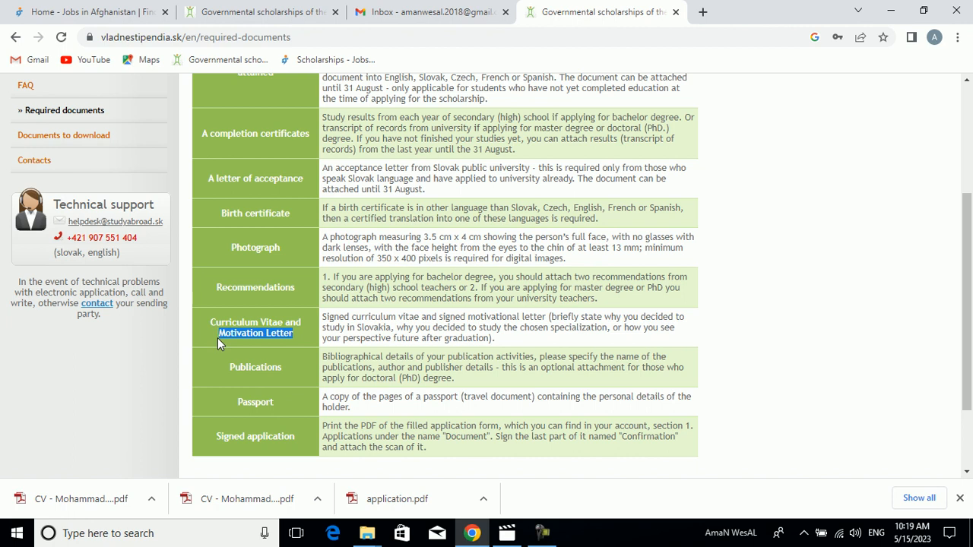
{"action": "left_click", "coordinate": [294, 335]}
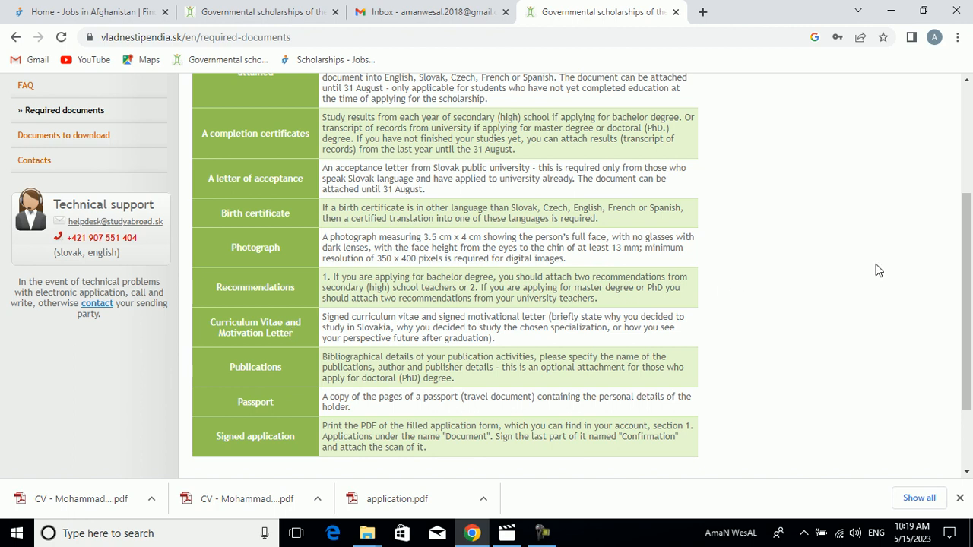
- Examine the Publications, Passport and Signed application entries, highlighting the doctoral degree note and the last two entries' names
{"action": "scroll", "coordinate": [971, 291], "scroll_direction": "down", "scroll_amount": 1}
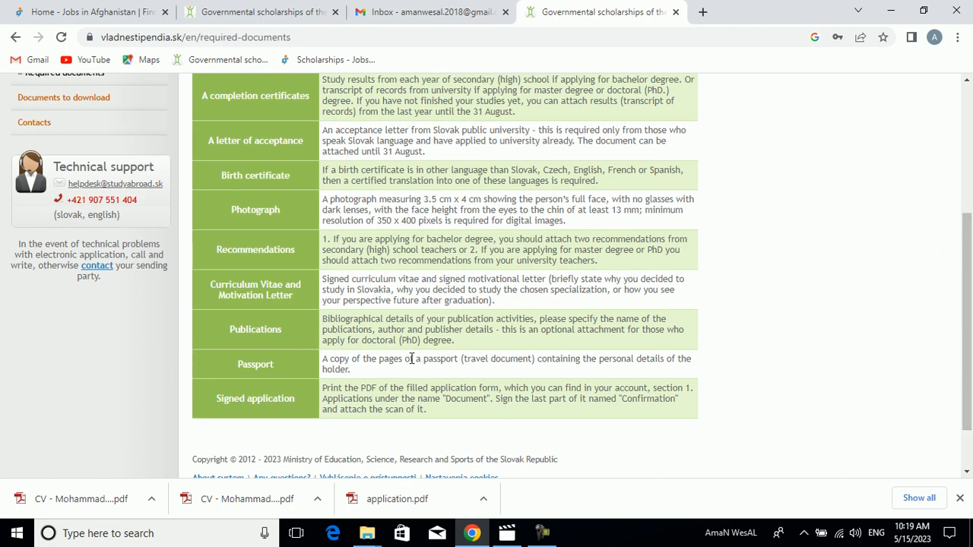
{"action": "left_click_drag", "start_coordinate": [456, 340], "coordinate": [389, 341]}
{"action": "left_click_drag", "start_coordinate": [287, 367], "coordinate": [231, 373]}
{"action": "left_click_drag", "start_coordinate": [308, 389], "coordinate": [209, 412]}
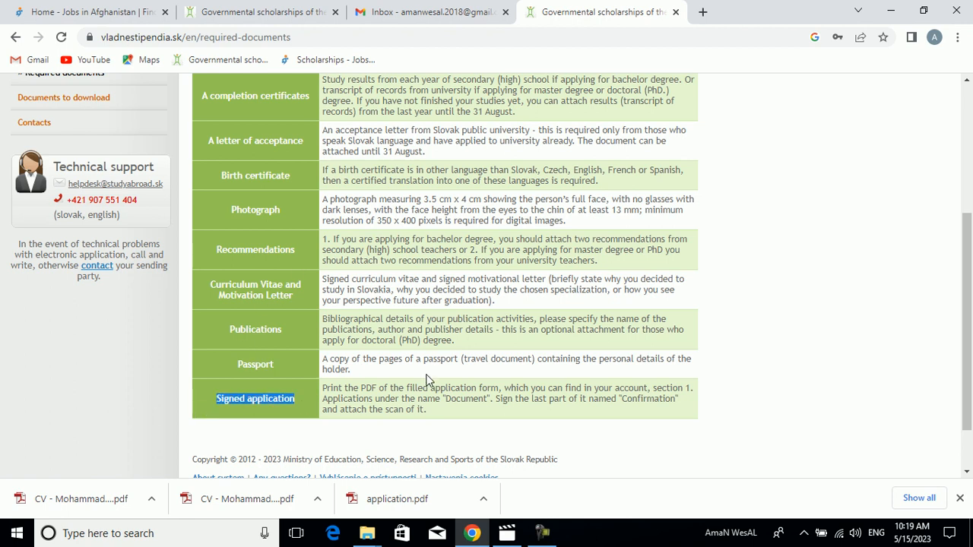
{"action": "scroll", "coordinate": [970, 296], "scroll_direction": "down", "scroll_amount": 1}
{"action": "left_click", "coordinate": [822, 355]}
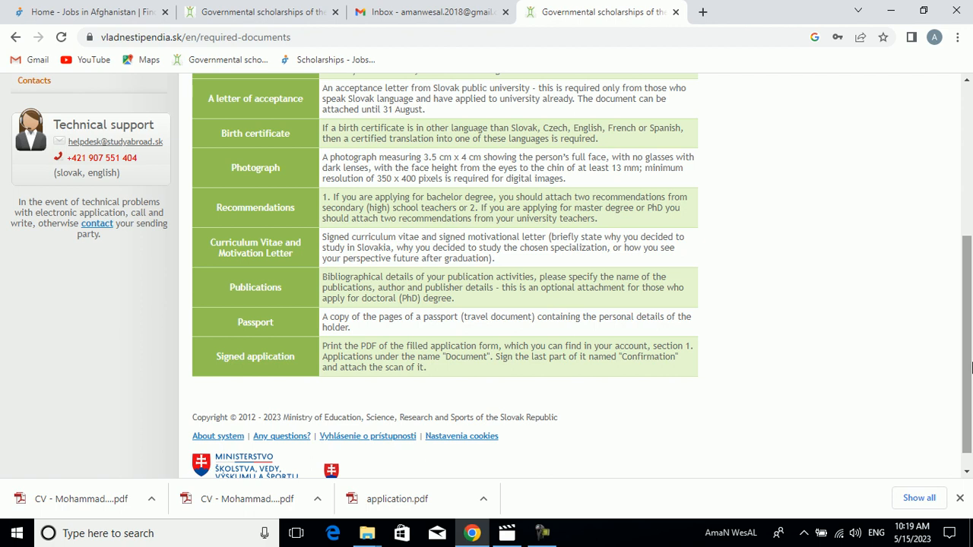
- From the Documents to download page, download the 2023/2024 offer of SR Government scholarships for applicants from developing countries
{"action": "scroll", "coordinate": [971, 368], "scroll_direction": "up", "scroll_amount": 4}
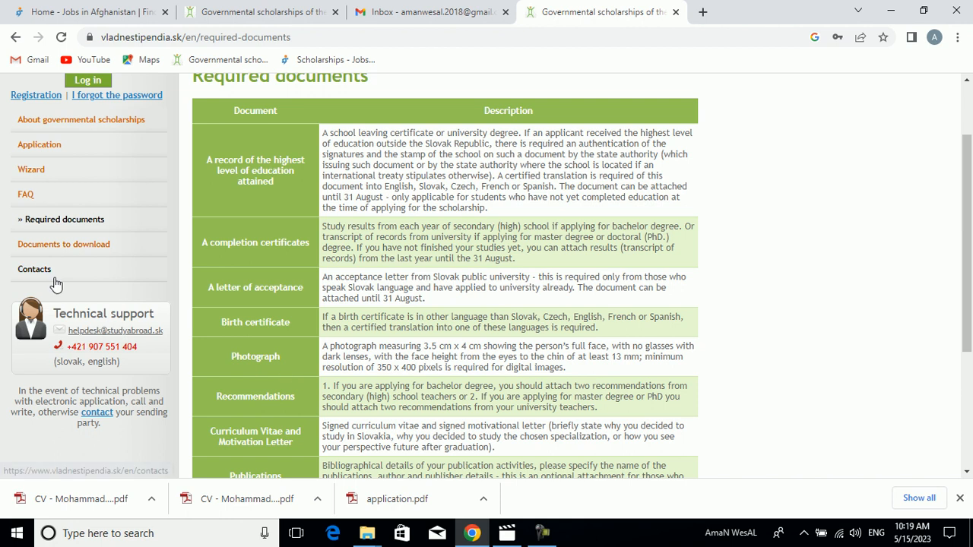
{"action": "left_click", "coordinate": [45, 250]}
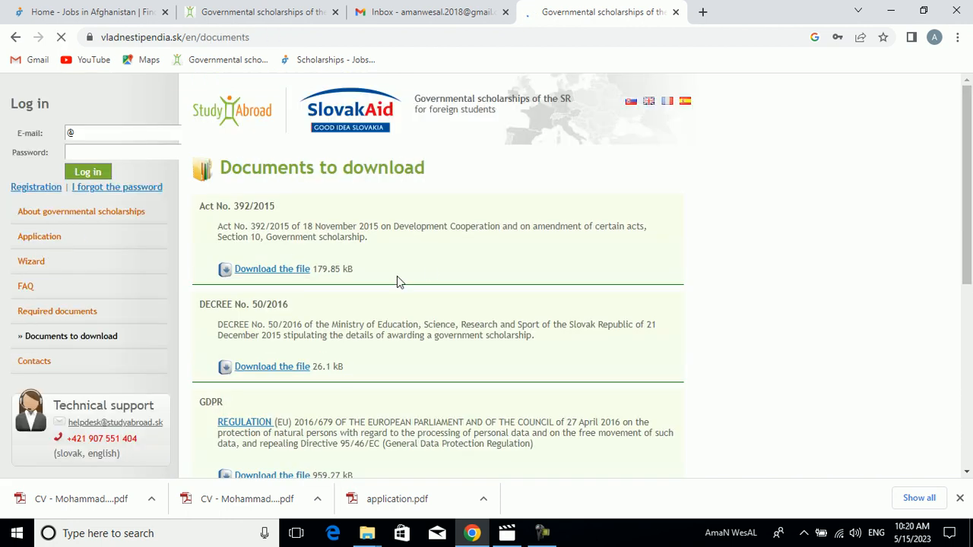
{"action": "left_click_drag", "start_coordinate": [972, 221], "coordinate": [959, 428]}
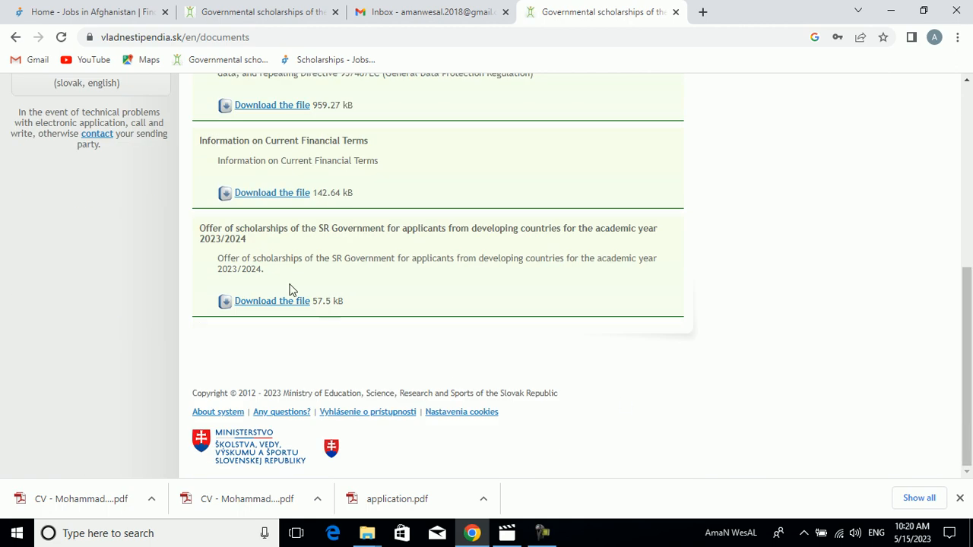
{"action": "left_click", "coordinate": [274, 303]}
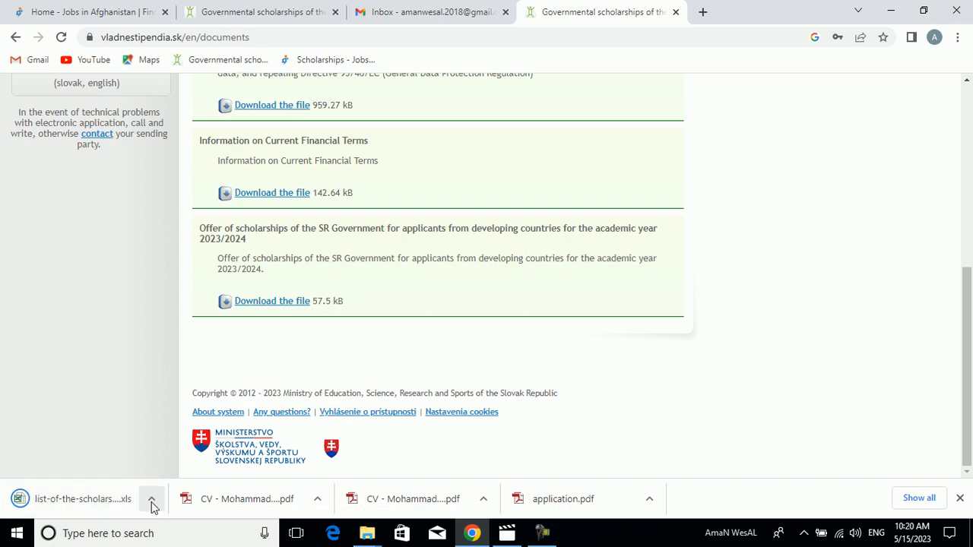
- Open the downloaded scholarship list in Excel and enable editing
{"action": "left_click", "coordinate": [152, 504]}
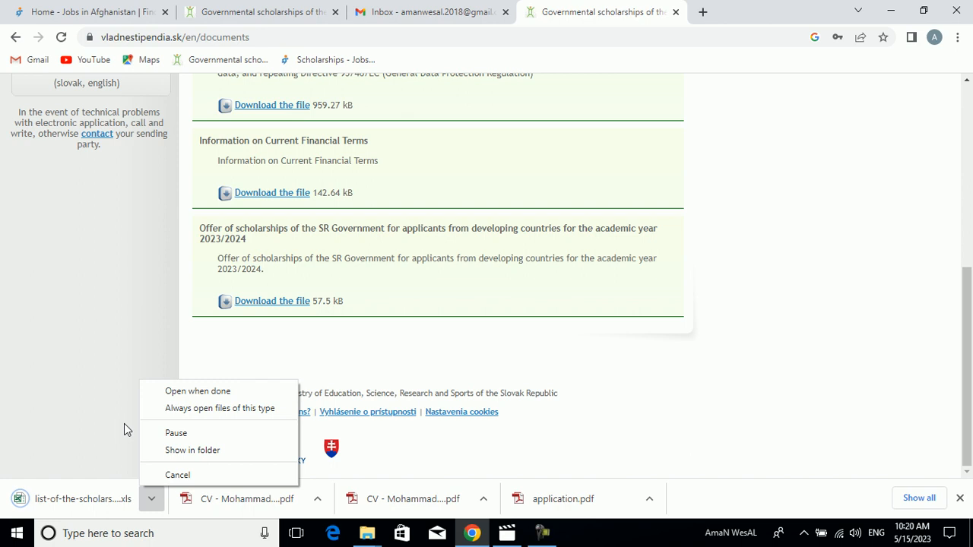
{"action": "left_click", "coordinate": [125, 425]}
{"action": "left_click", "coordinate": [151, 499]}
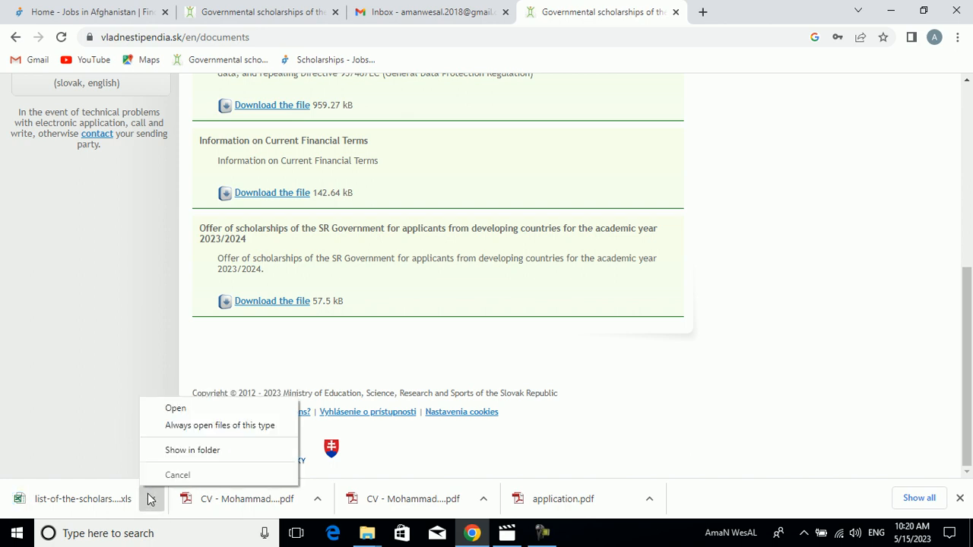
{"action": "left_click", "coordinate": [168, 413]}
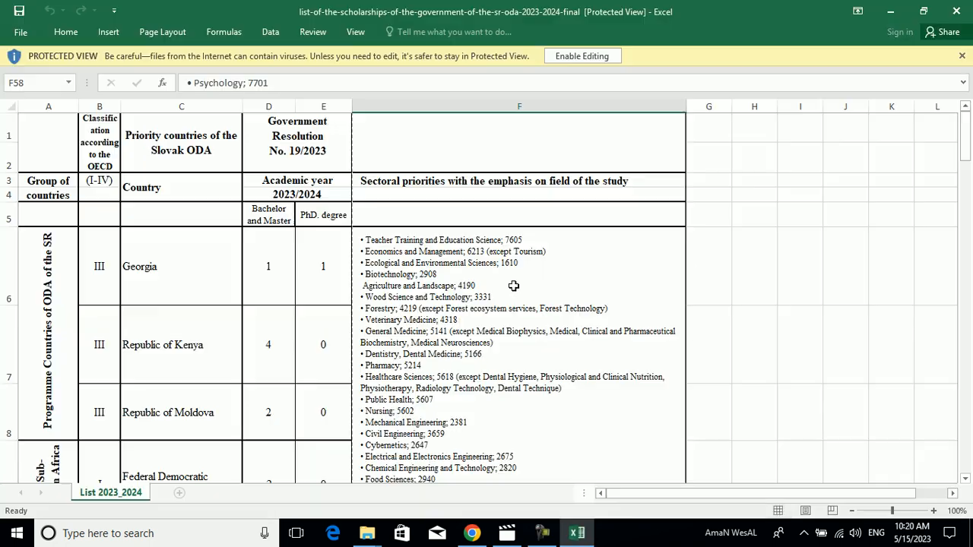
{"action": "left_click", "coordinate": [570, 56]}
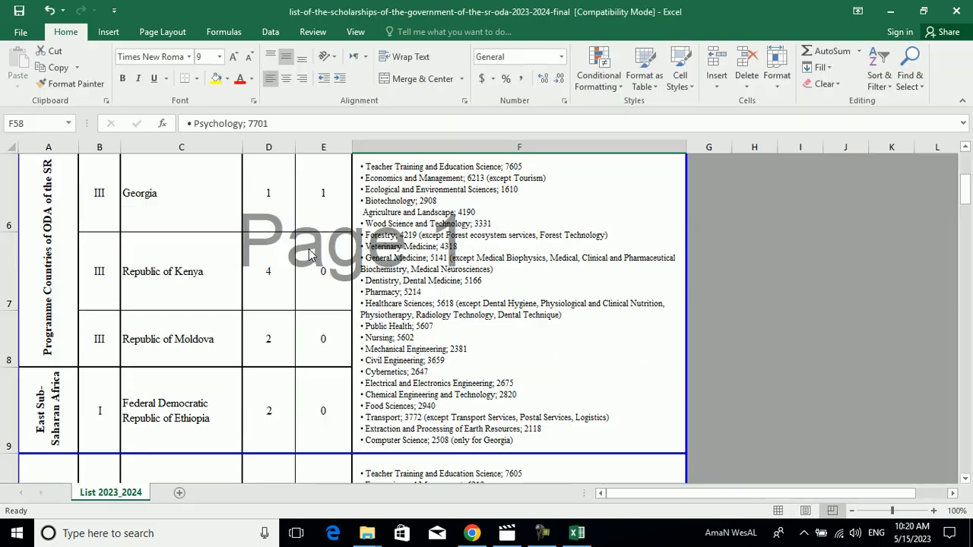
- Examine the bachelor and master places offered to Kenya, Albania and Afghanistan in the scholarship list
{"action": "left_click", "coordinate": [272, 278]}
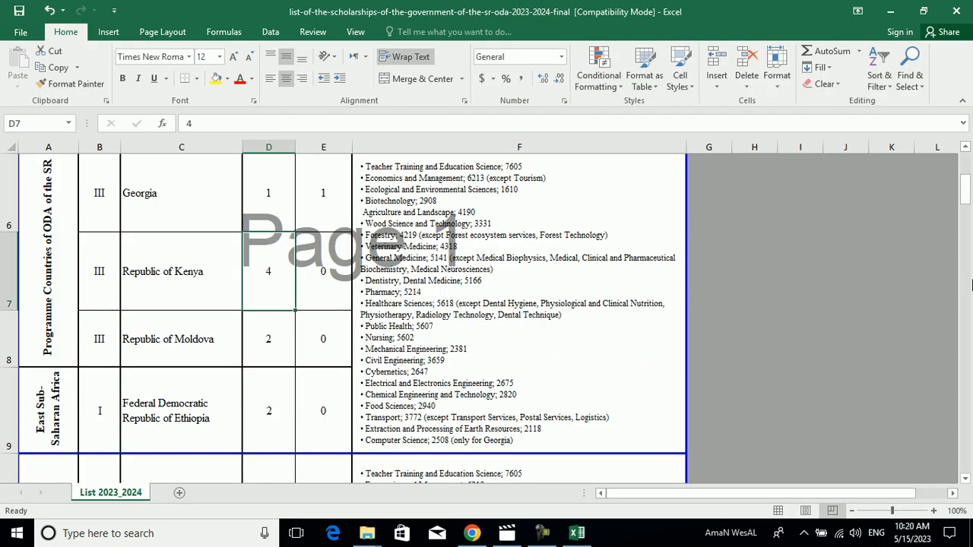
{"action": "mouse_move", "coordinate": [964, 212]}
{"action": "left_mouse_down"}
{"action": "mouse_move", "coordinate": [963, 169]}
{"action": "mouse_move", "coordinate": [958, 212]}
{"action": "left_mouse_up"}
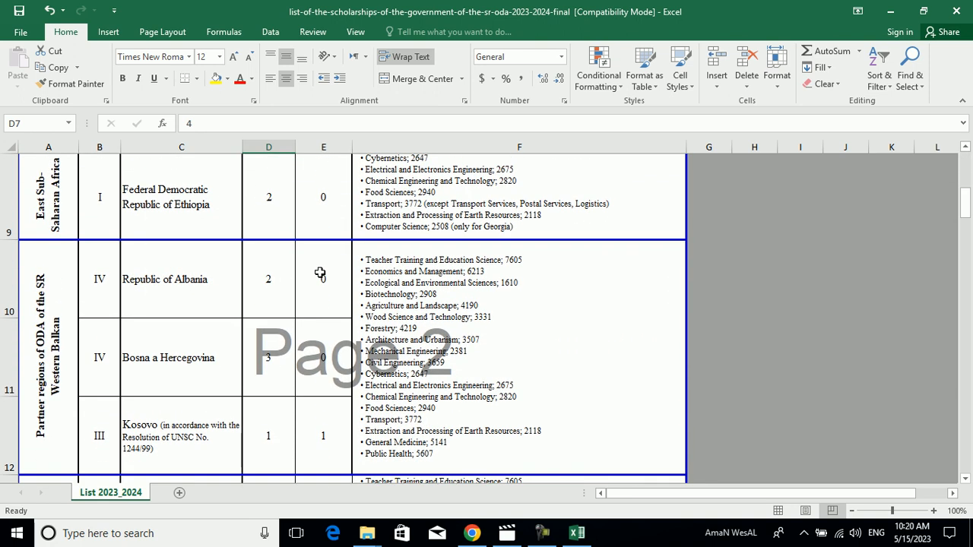
{"action": "left_click", "coordinate": [190, 266]}
{"action": "left_click", "coordinate": [270, 278]}
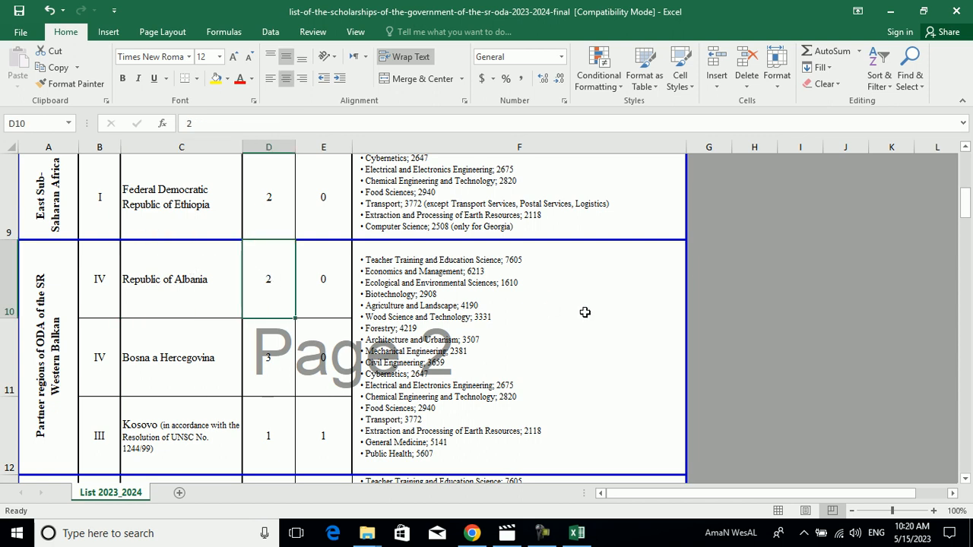
{"action": "mouse_move", "coordinate": [966, 211]}
{"action": "left_mouse_down"}
{"action": "mouse_move", "coordinate": [965, 181]}
{"action": "mouse_move", "coordinate": [960, 226]}
{"action": "left_mouse_up"}
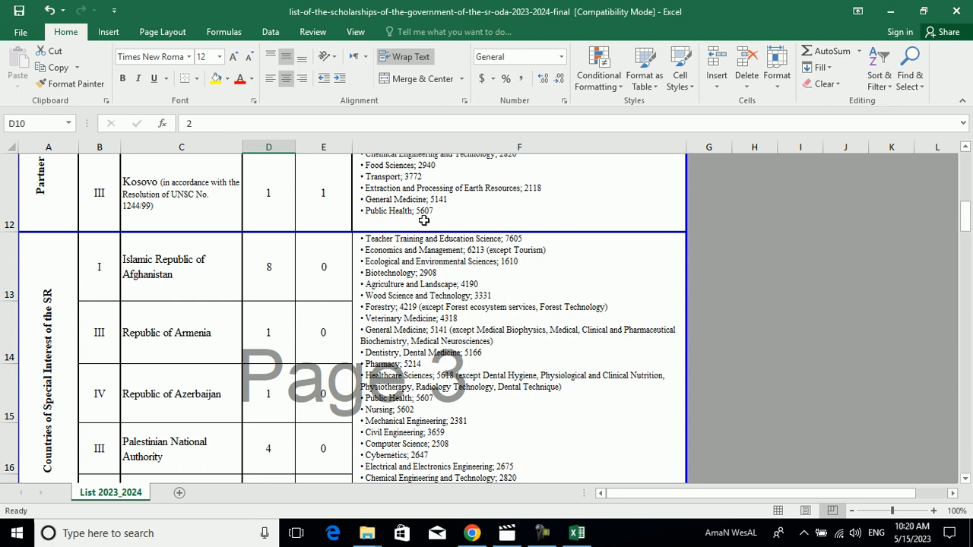
{"action": "left_click", "coordinate": [261, 274]}
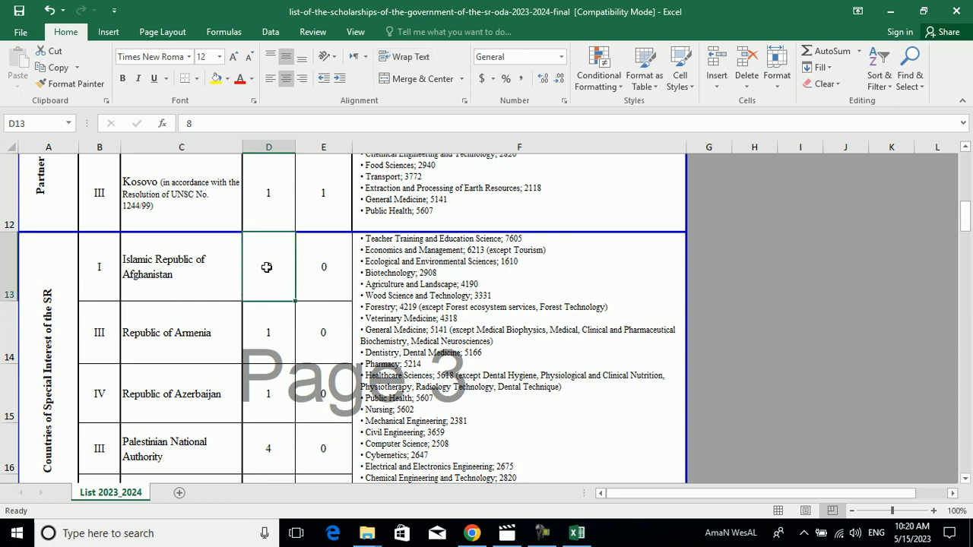
- Review the list again from its headings to the study fields for the Afghanistan group, then close the workbook
{"action": "left_click_drag", "start_coordinate": [970, 210], "coordinate": [967, 157]}
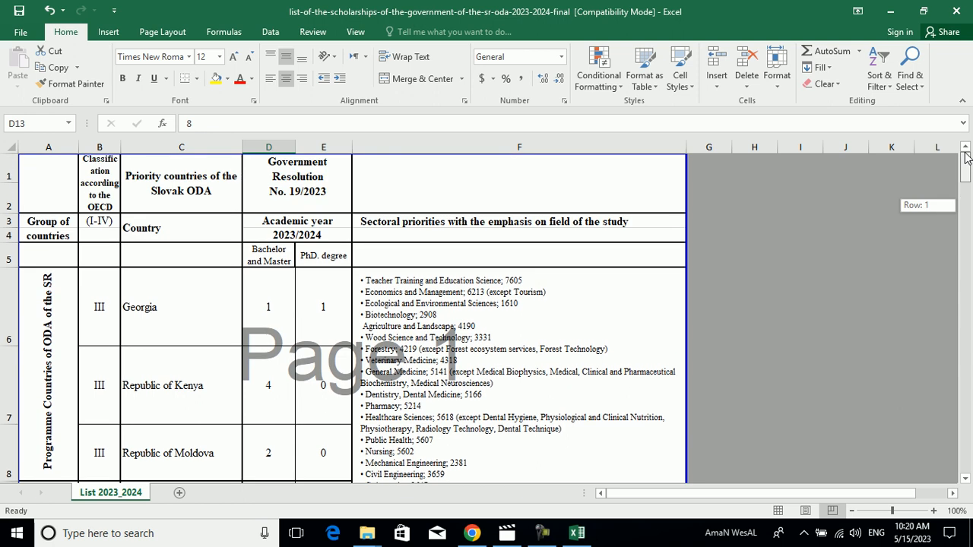
{"action": "left_click_drag", "start_coordinate": [967, 164], "coordinate": [966, 207]}
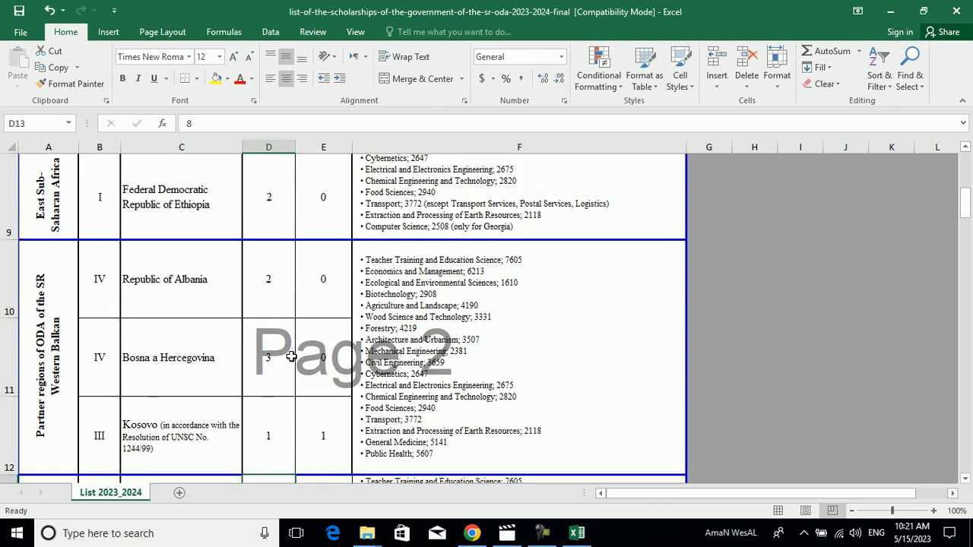
{"action": "left_click", "coordinate": [289, 356]}
{"action": "left_click_drag", "start_coordinate": [966, 199], "coordinate": [966, 226]}
{"action": "left_click", "coordinate": [463, 320]}
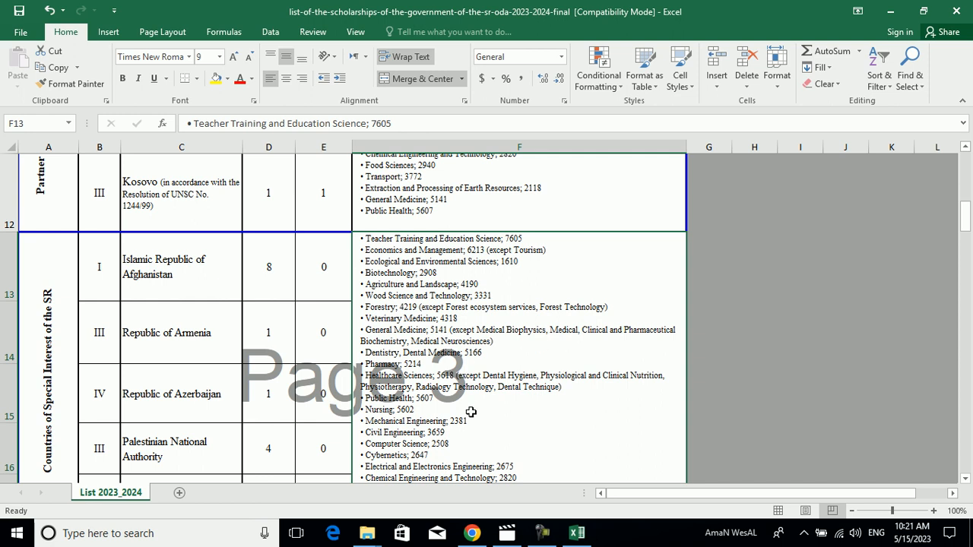
{"action": "left_click_drag", "start_coordinate": [966, 216], "coordinate": [968, 232]}
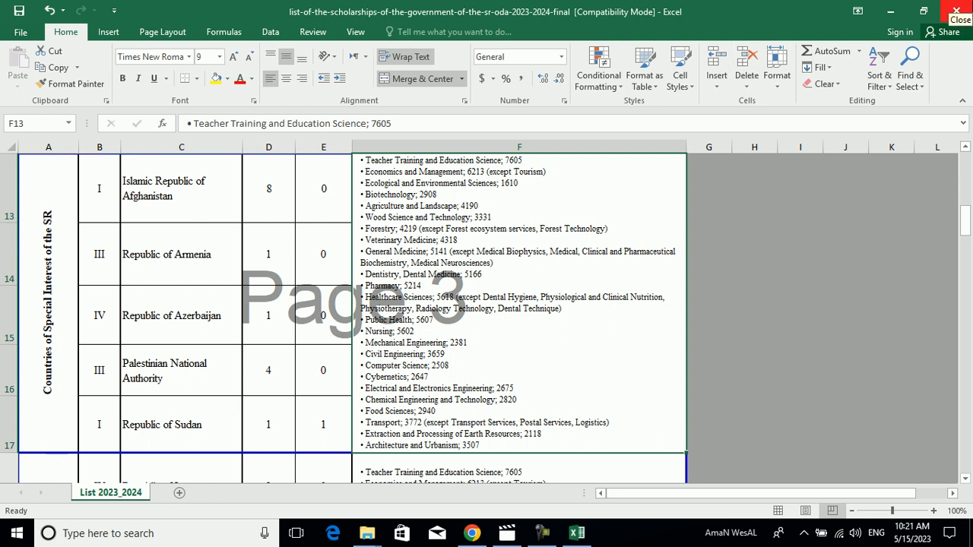
{"action": "left_click", "coordinate": [957, 11]}
- Open the scholarship site's Registration page
{"action": "left_click_drag", "start_coordinate": [970, 318], "coordinate": [970, 140]}
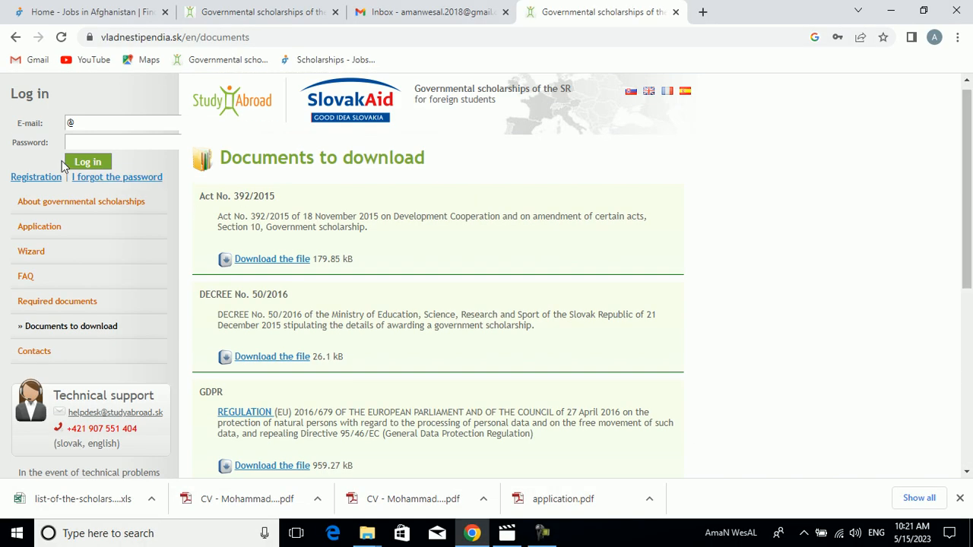
{"action": "double_click", "coordinate": [76, 125]}
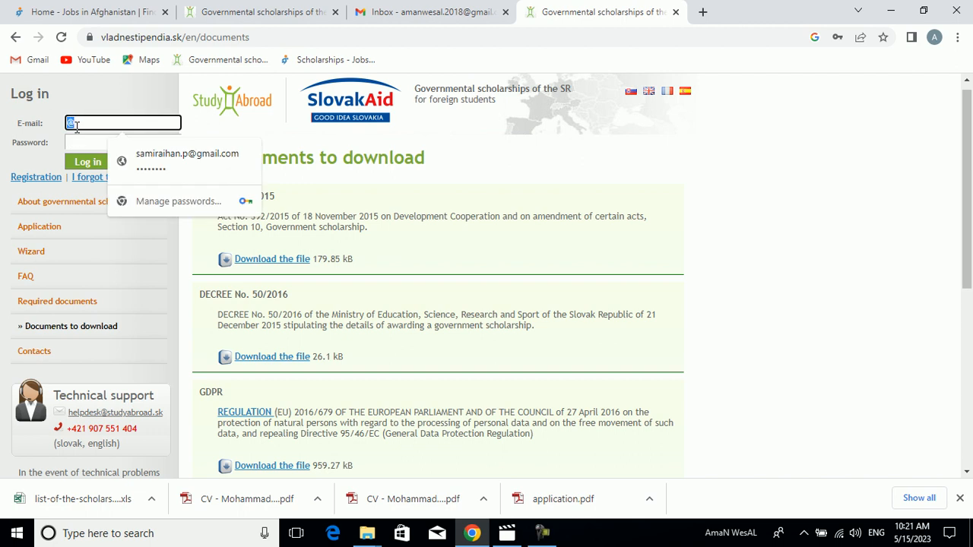
{"action": "left_click", "coordinate": [37, 181]}
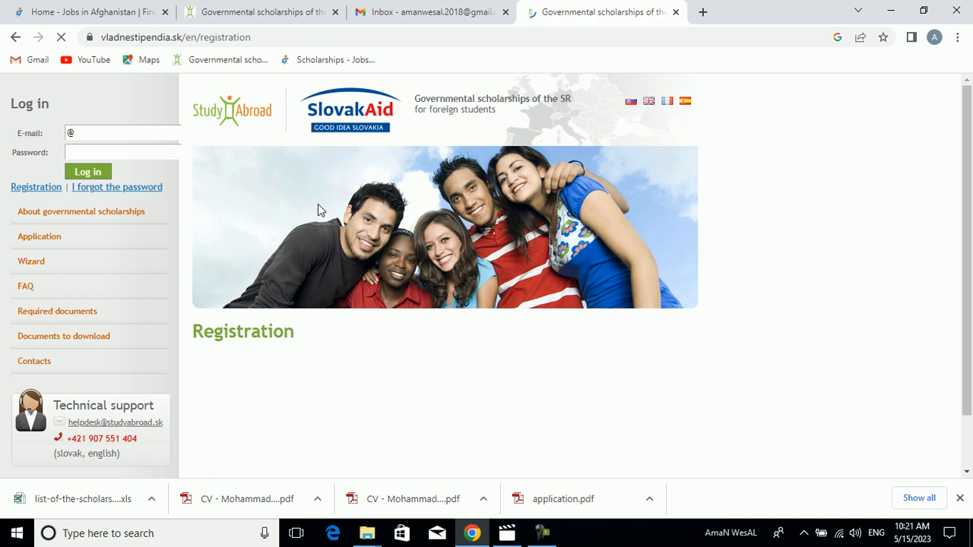
- Replace the autofilled address in the registration form with the applicant's own e-mail address
{"action": "scroll", "coordinate": [873, 264], "scroll_direction": "down", "scroll_amount": 2}
{"action": "left_click", "coordinate": [392, 275]}
{"action": "double_click", "coordinate": [384, 273]}
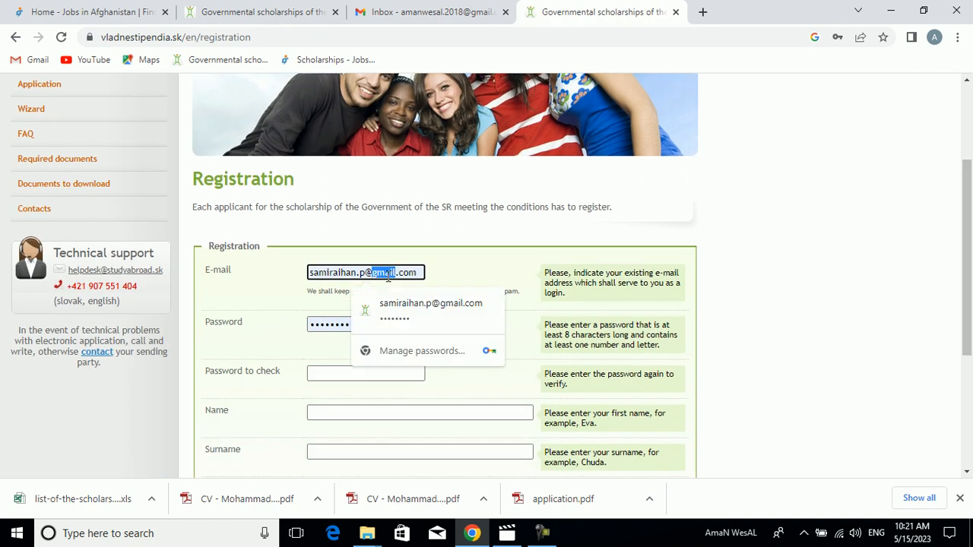
{"action": "triple_click", "coordinate": [344, 272]}
{"action": "left_click", "coordinate": [322, 348]}
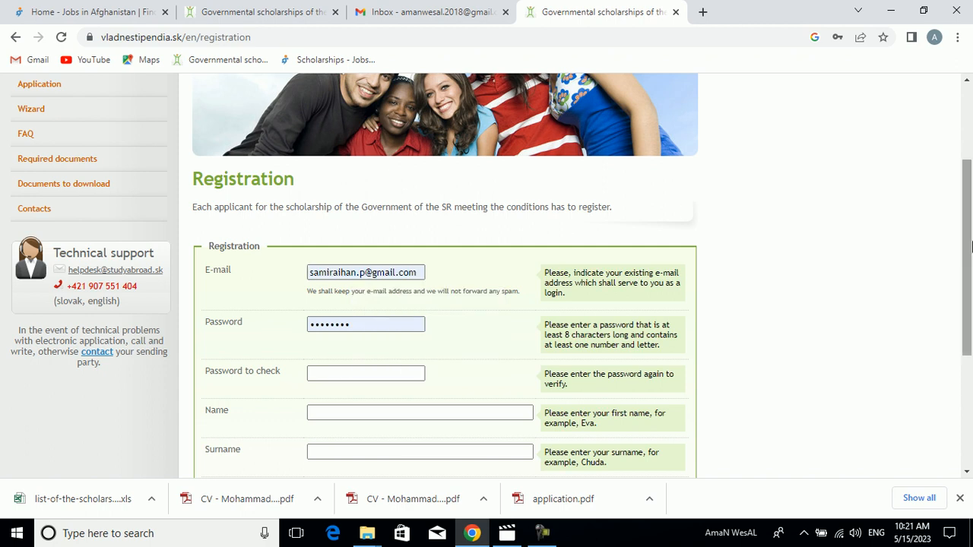
{"action": "left_click_drag", "start_coordinate": [970, 245], "coordinate": [967, 286]}
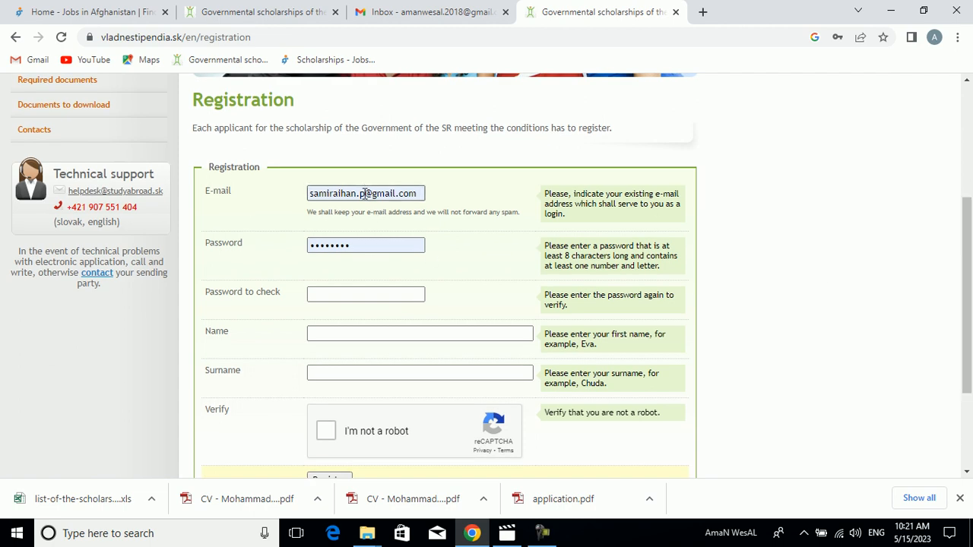
{"action": "left_click_drag", "start_coordinate": [365, 193], "coordinate": [282, 202]}
{"action": "key", "text": "BackSpace"}
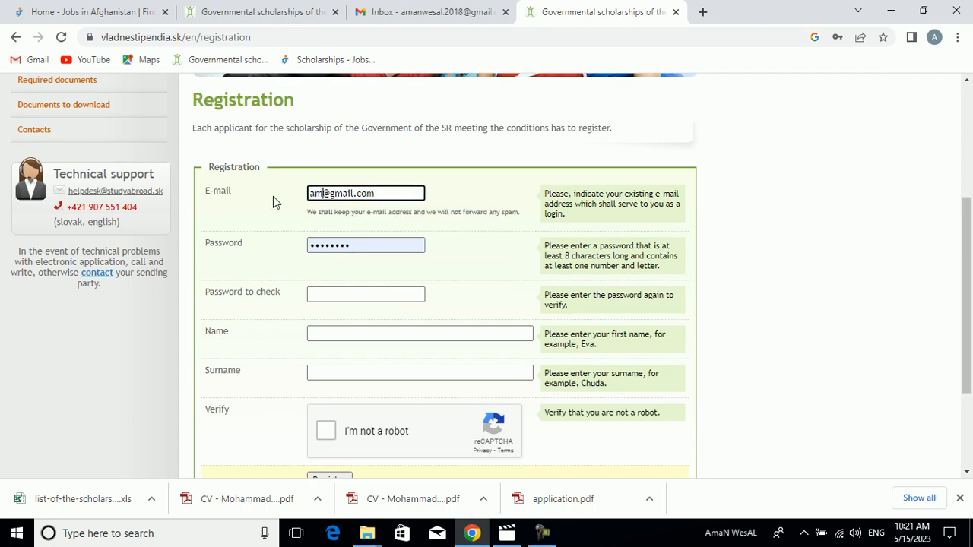
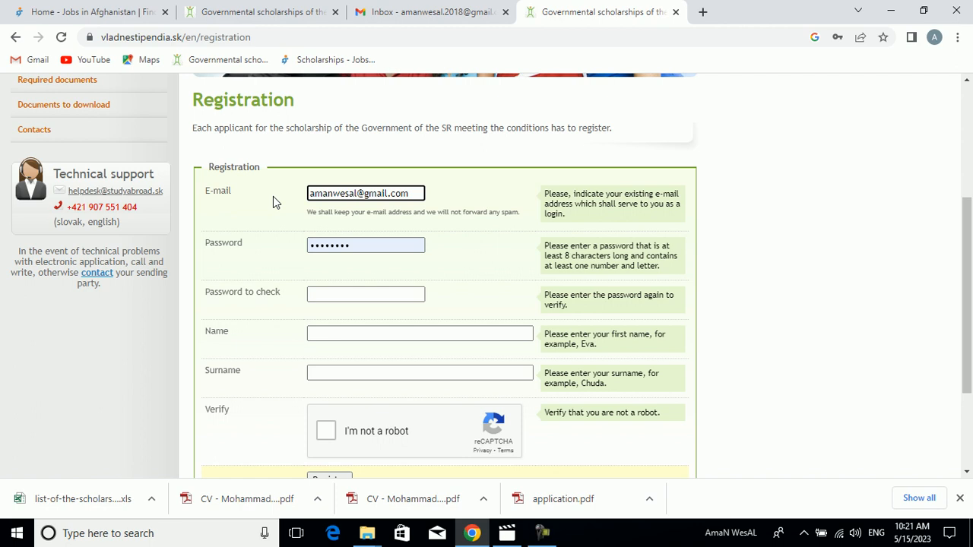
{"action": "key", "text": "Tab"}
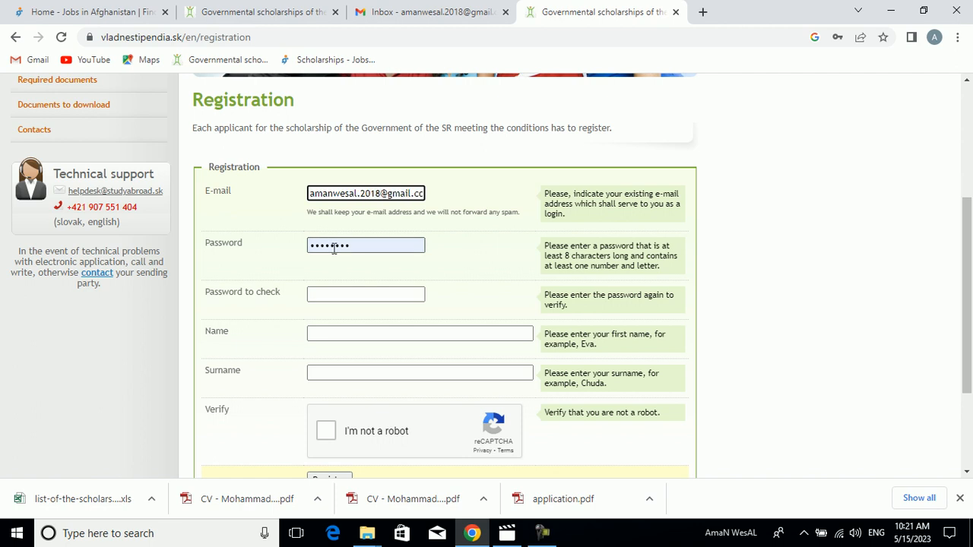
- Replace the autofilled password with a new account password and repeat it in the Password to check field
{"action": "left_click", "coordinate": [352, 247]}
{"action": "double_click", "coordinate": [352, 247]}
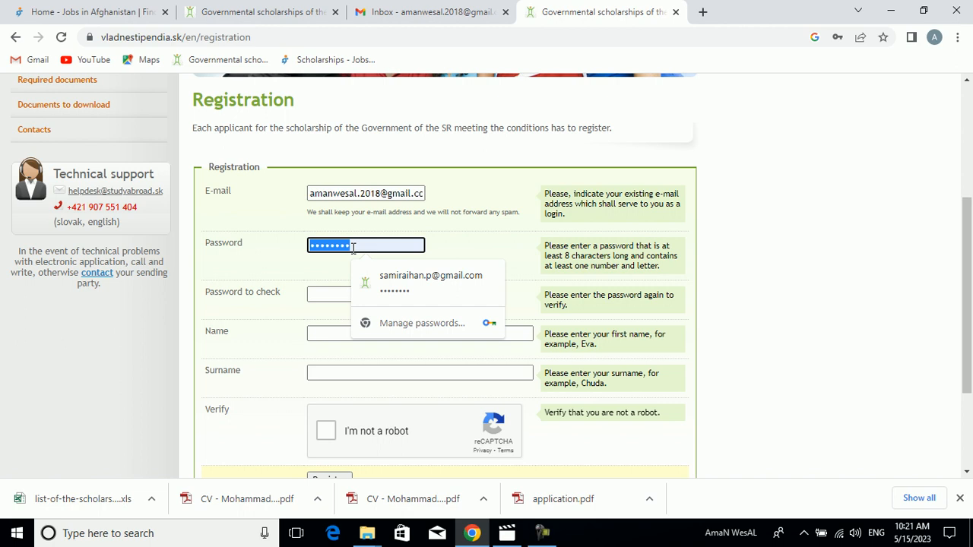
{"action": "type", "text": "•••••"}
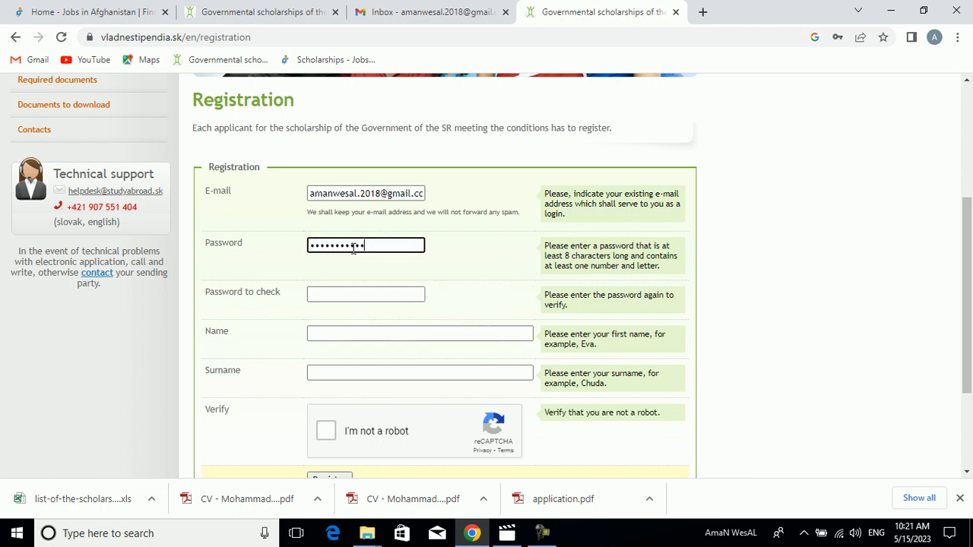
{"action": "left_click", "coordinate": [348, 298]}
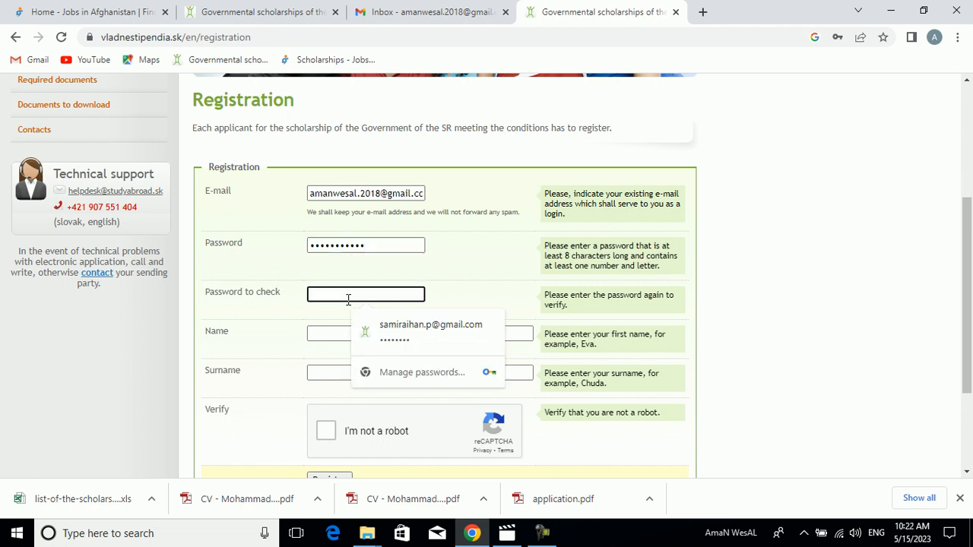
{"action": "type", "text": "•••"}
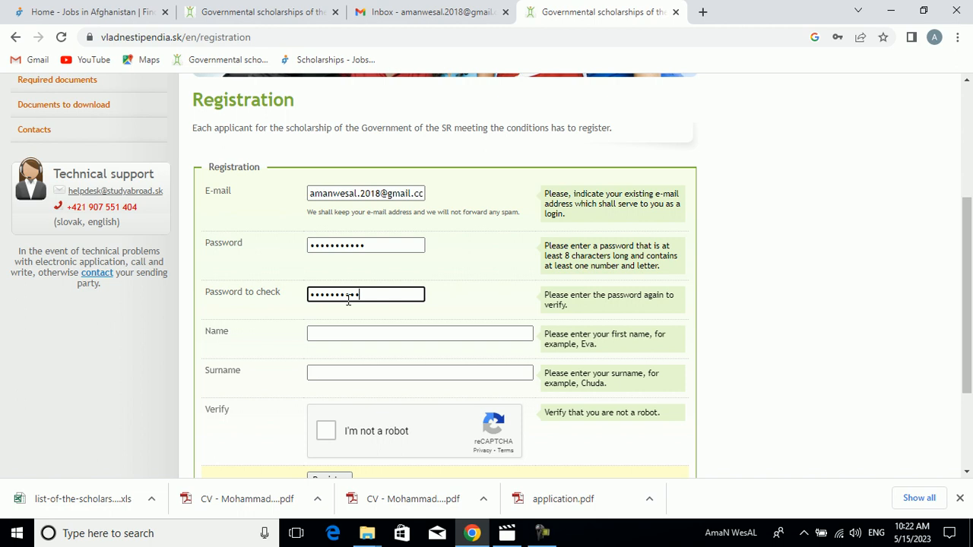
{"action": "key", "text": "BackSpace"}
{"action": "key", "text": "BackSpace"}
{"action": "key", "text": "BackSpace"}
{"action": "key", "text": "BackSpace"}
{"action": "key", "text": "BackSpace"}
{"action": "key", "text": "BackSpace"}
{"action": "key", "text": "BackSpace"}
{"action": "key", "text": "BackSpace"}
{"action": "key", "text": "BackSpace"}
{"action": "key", "text": "BackSpace"}
{"action": "key", "text": "BackSpace"}
{"action": "key", "text": "BackSpace"}
{"action": "type", "text": "•••"}
- Enter the applicant's first name and surname in the registration form
{"action": "left_click", "coordinate": [354, 332]}
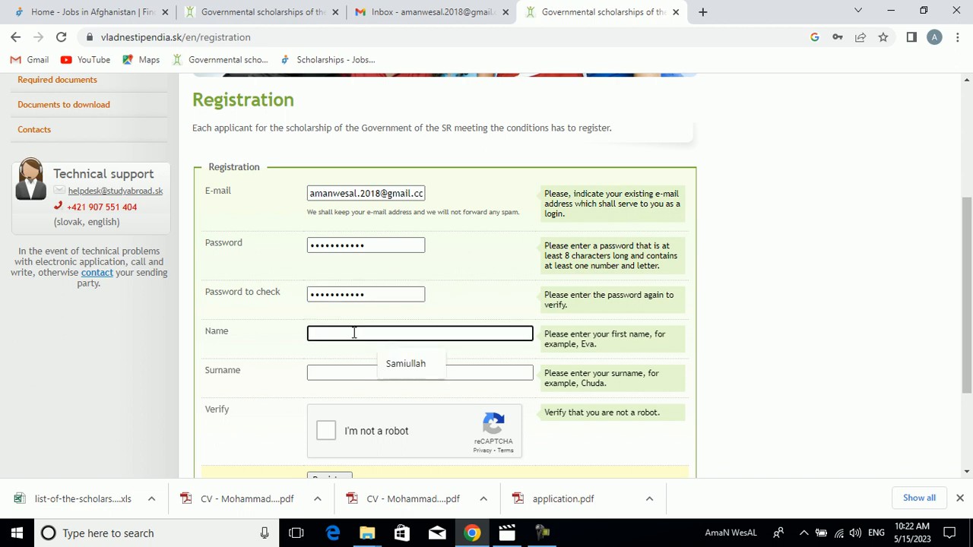
{"action": "key", "text": "Tab"}
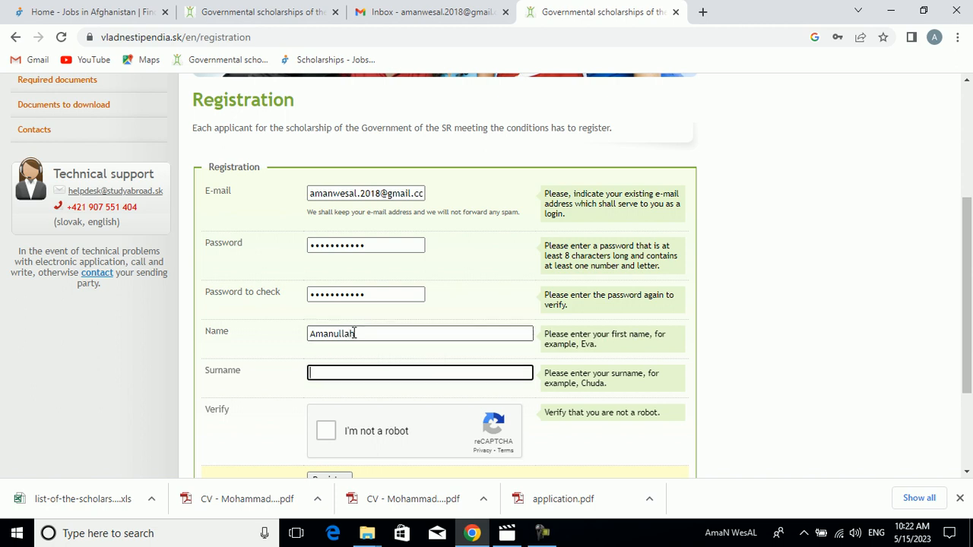
- Complete the reCAPTCHA check and try to submit the registration form
{"action": "scroll", "coordinate": [464, 316], "scroll_direction": "down", "scroll_amount": 2}
{"action": "left_click", "coordinate": [326, 283]}
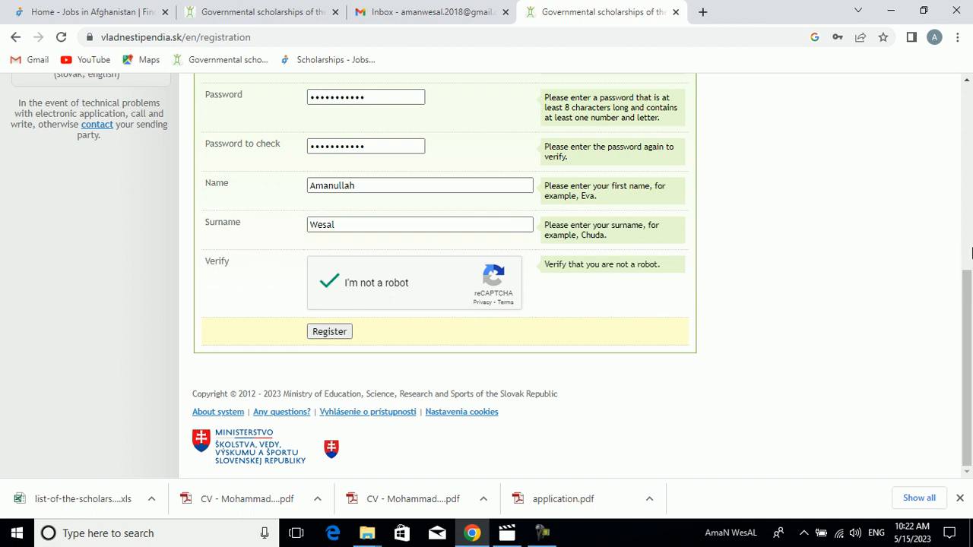
{"action": "scroll", "coordinate": [971, 253], "scroll_direction": "up", "scroll_amount": 2}
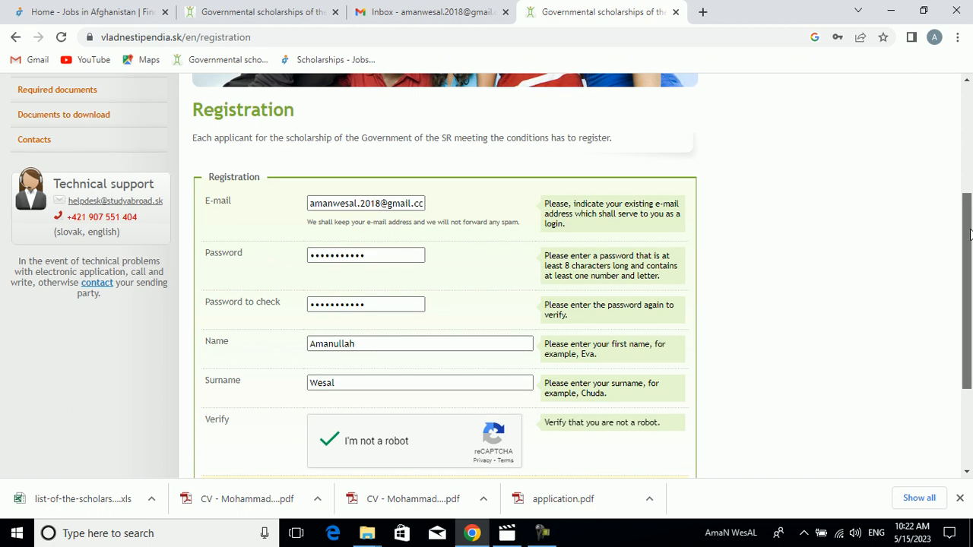
{"action": "scroll", "coordinate": [971, 233], "scroll_direction": "down", "scroll_amount": 1}
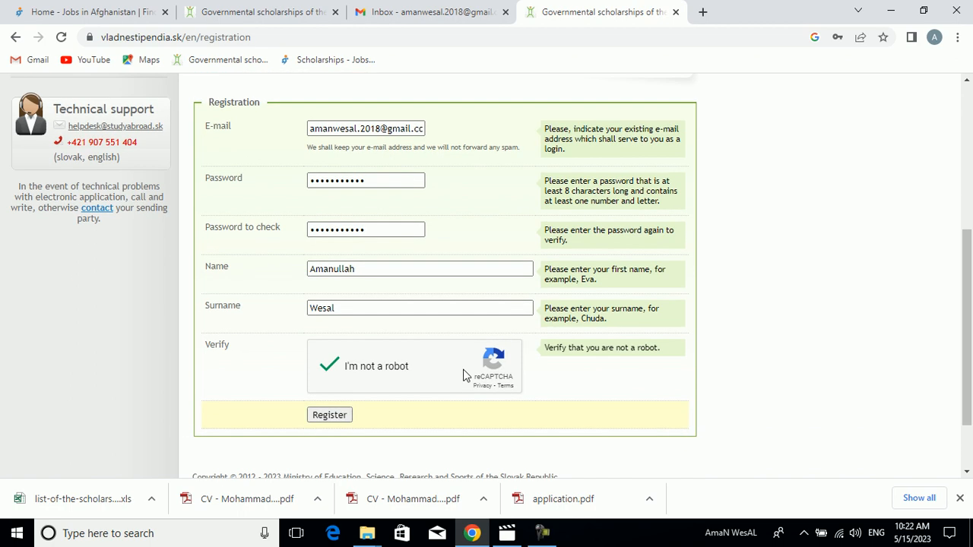
{"action": "left_click", "coordinate": [324, 423]}
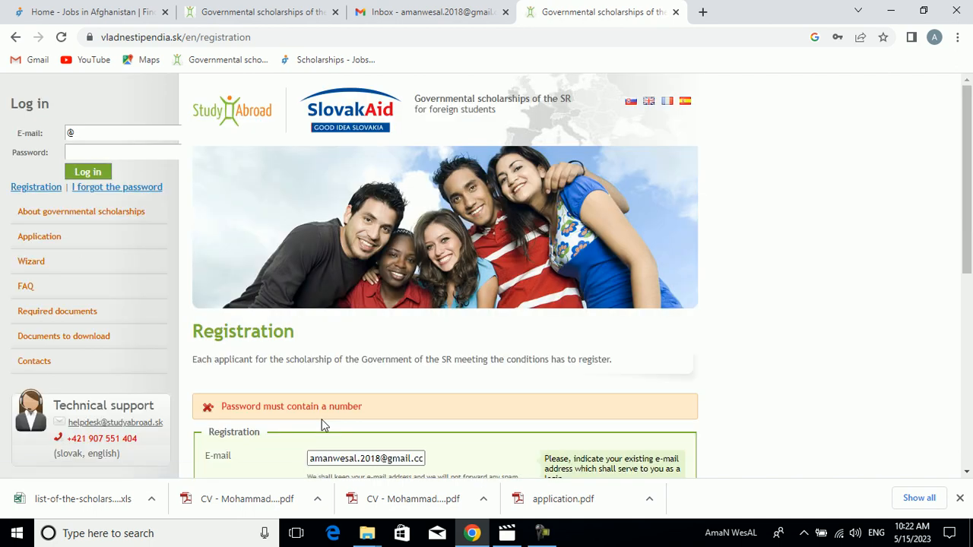
- Enter a new account password that contains a number and repeat it in the Password to check field
{"action": "left_click_drag", "start_coordinate": [971, 236], "coordinate": [970, 367]}
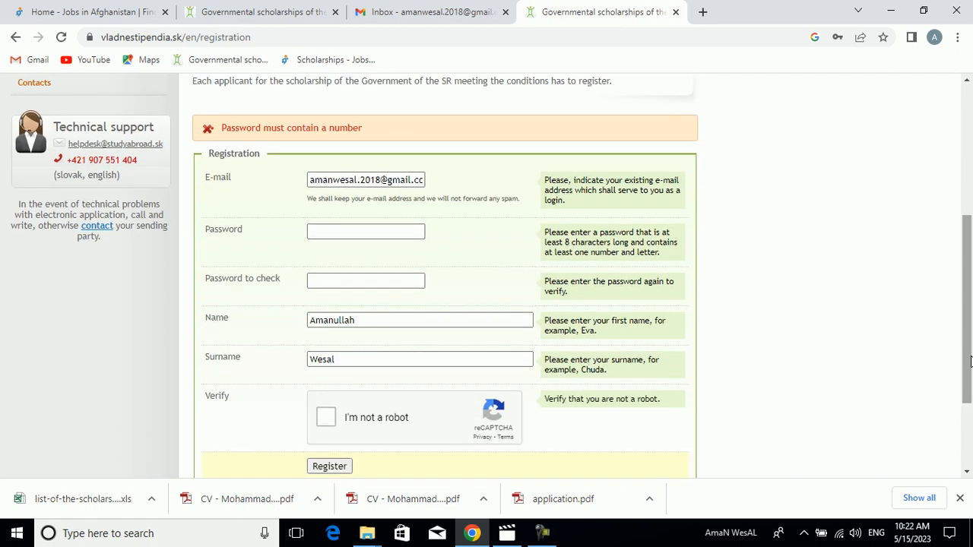
{"action": "left_click", "coordinate": [365, 235]}
{"action": "type", "text": "••"}
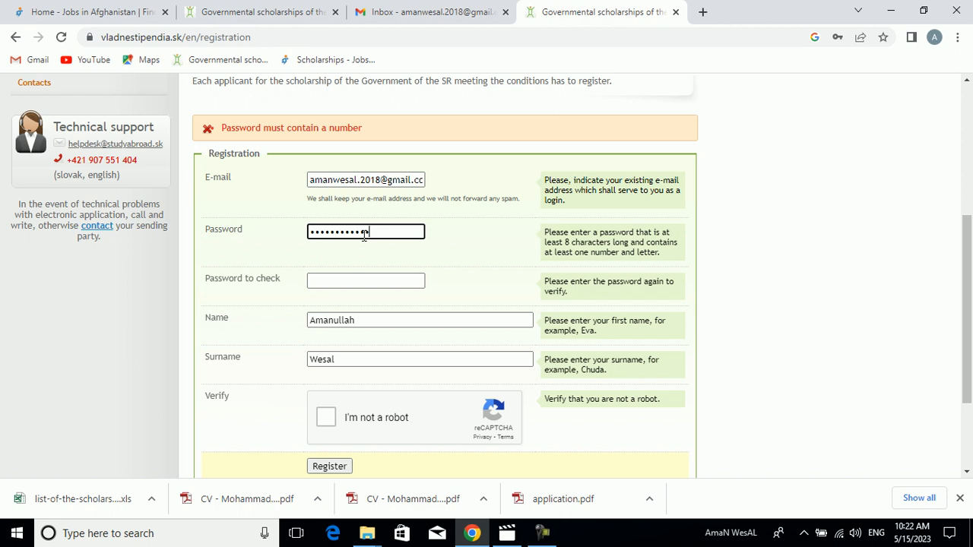
{"action": "key", "text": "Tab"}
{"action": "type", "text": "•••••"}
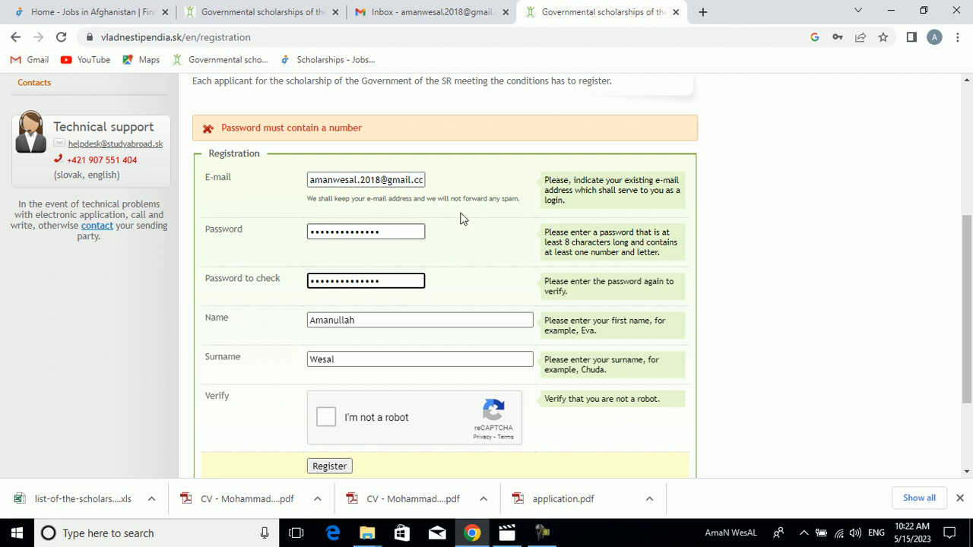
- Complete the reCAPTCHA check again and submit the registration with the revised password
{"action": "scroll", "coordinate": [357, 251], "scroll_direction": "down", "scroll_amount": 3}
{"action": "left_click", "coordinate": [327, 285]}
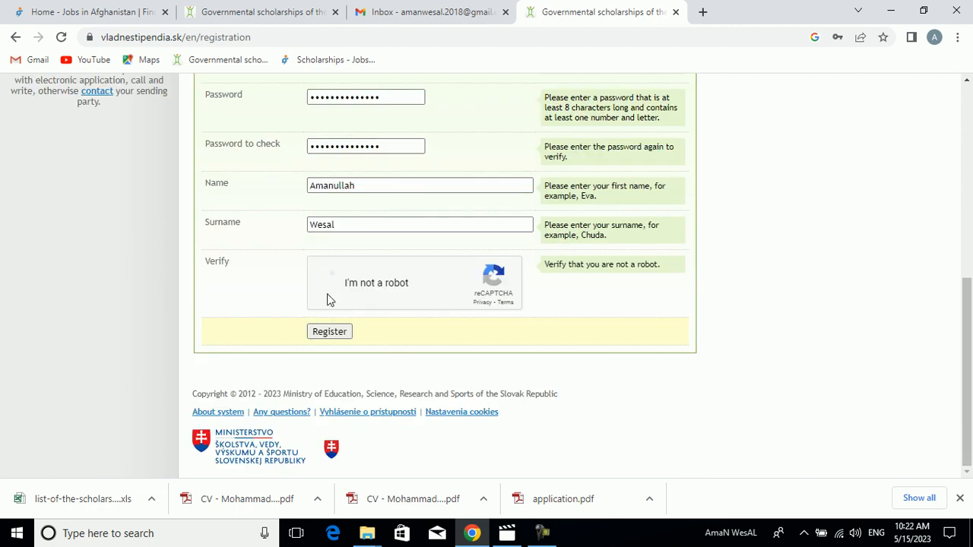
{"action": "left_click", "coordinate": [331, 332]}
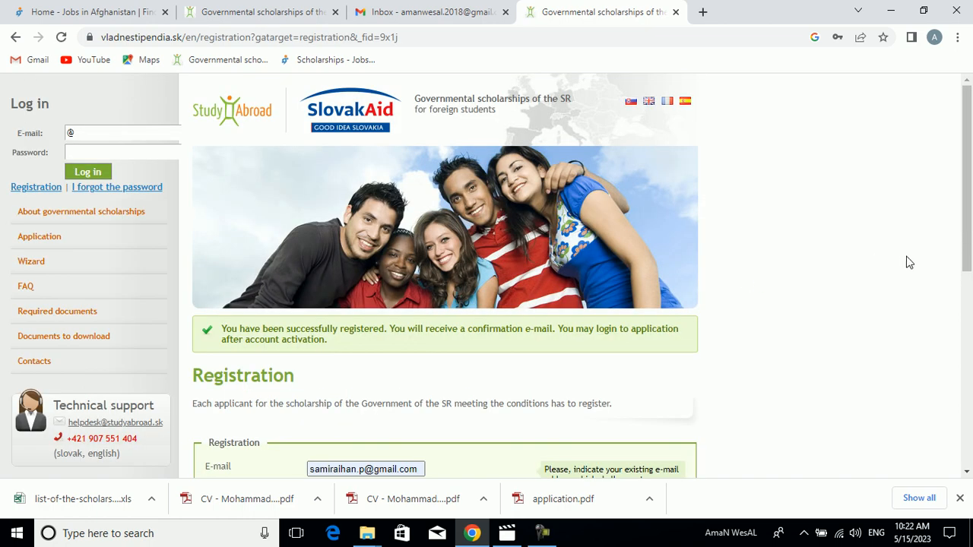
{"action": "mouse_move", "coordinate": [968, 207]}
{"action": "left_mouse_down"}
{"action": "mouse_move", "coordinate": [971, 307]}
{"action": "mouse_move", "coordinate": [971, 206]}
{"action": "left_mouse_up"}
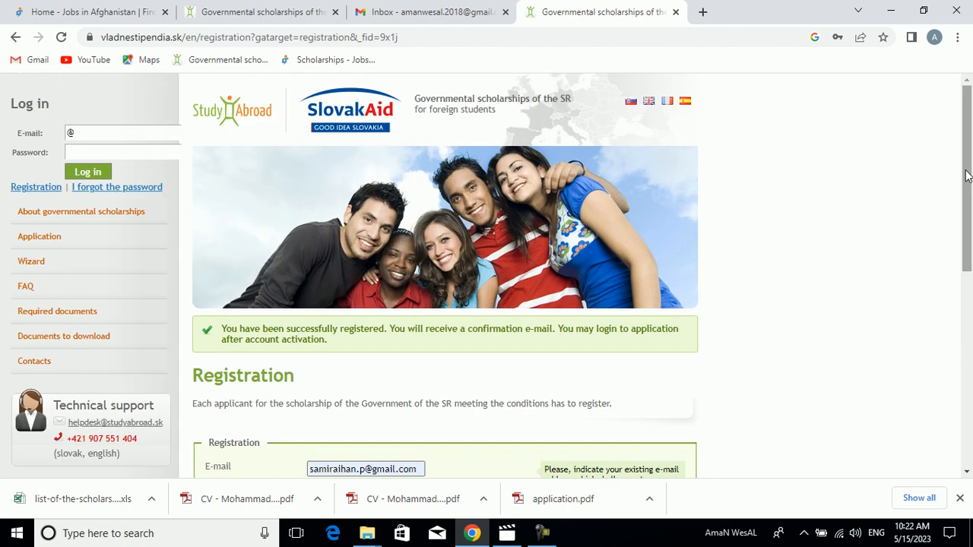
{"action": "left_click", "coordinate": [429, 6]}
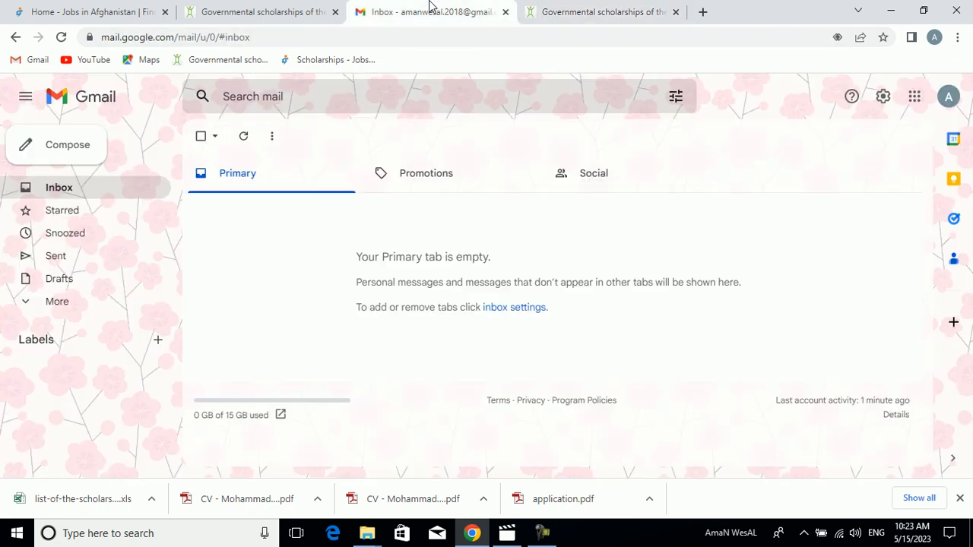
{"action": "left_click", "coordinate": [246, 139]}
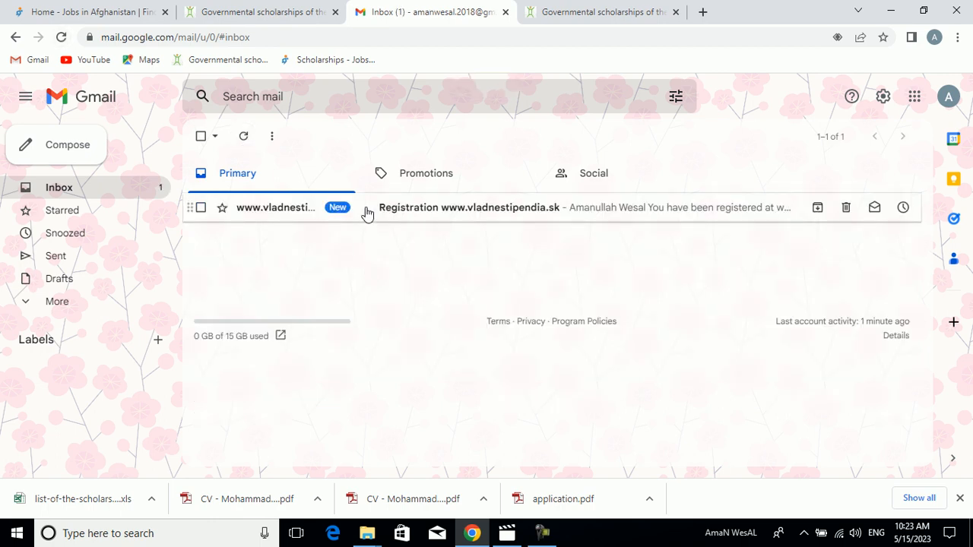
{"action": "left_click", "coordinate": [365, 210]}
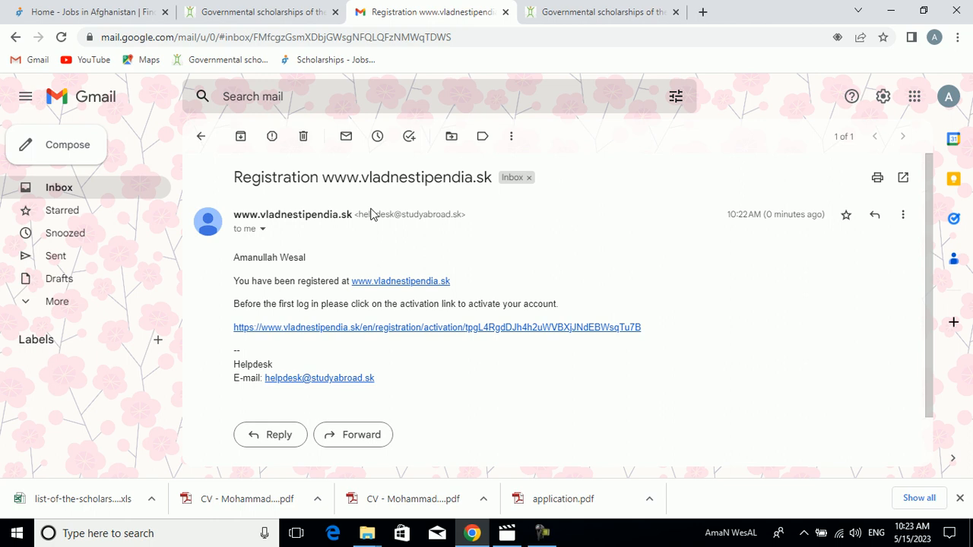
- Return to the scholarship site and log in with the browser's saved e-mail and password for the existing account
{"action": "left_click", "coordinate": [238, 10]}
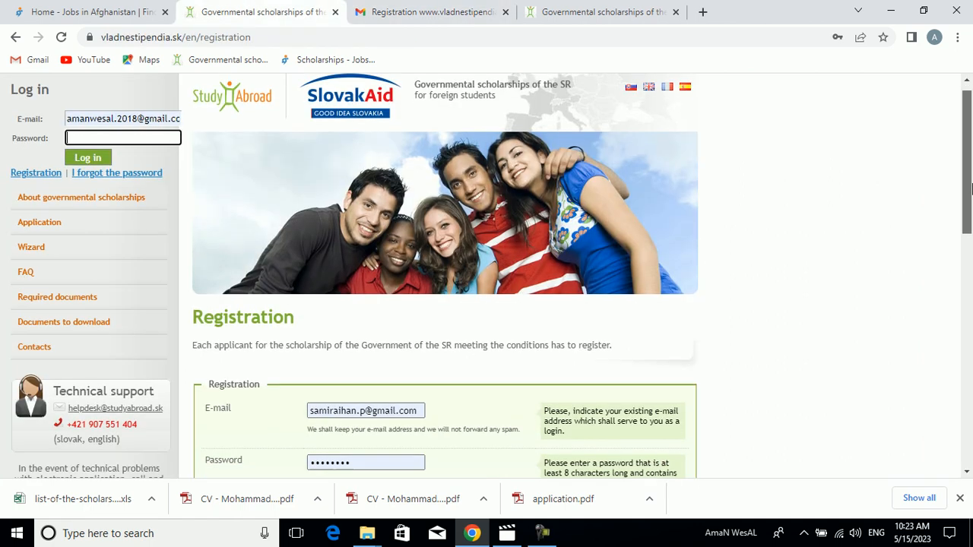
{"action": "double_click", "coordinate": [121, 133]}
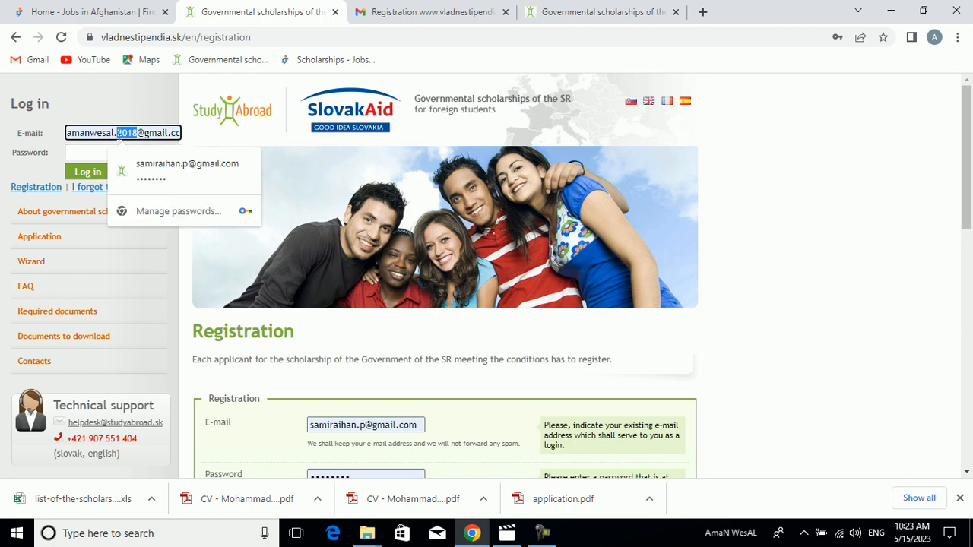
{"action": "left_click", "coordinate": [133, 165]}
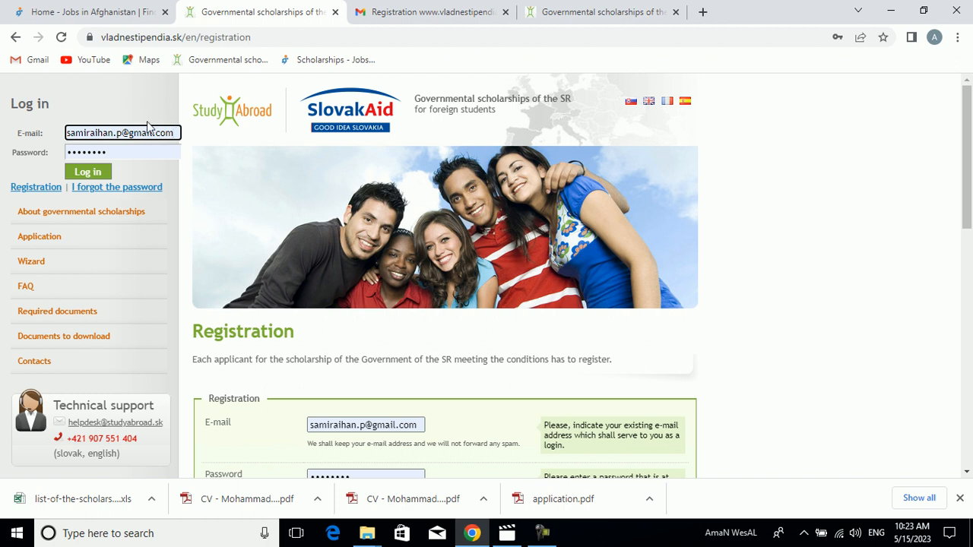
{"action": "left_click", "coordinate": [443, 6]}
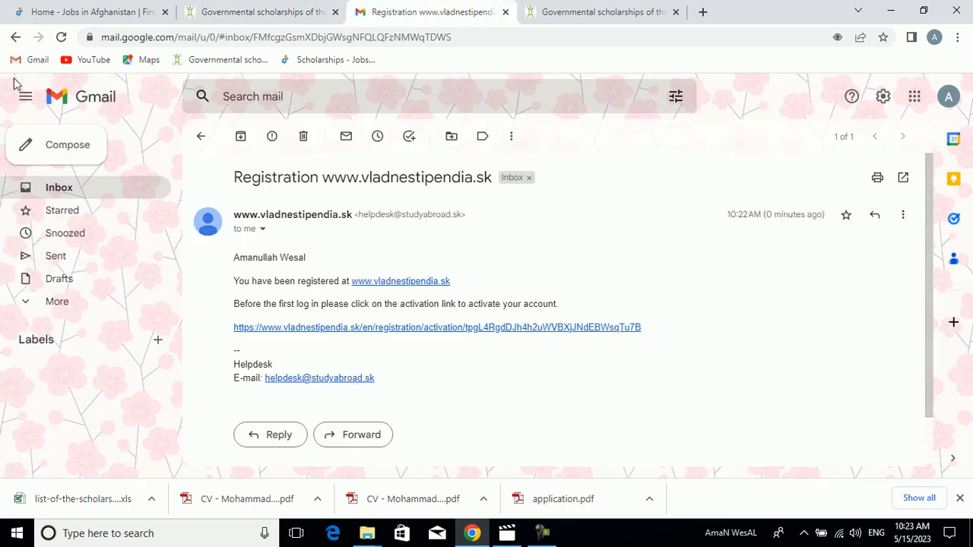
{"action": "left_click", "coordinate": [270, 10]}
{"action": "left_click", "coordinate": [78, 175]}
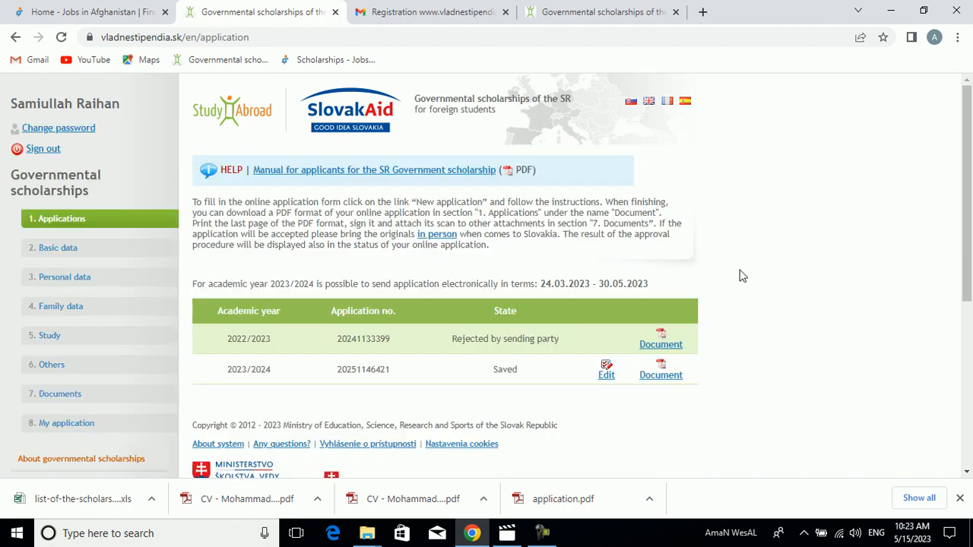
- Go back to the registration e-mail in Gmail and activate the new account through its activation link
{"action": "mouse_move", "coordinate": [972, 205]}
{"action": "left_mouse_down"}
{"action": "mouse_move", "coordinate": [972, 226]}
{"action": "mouse_move", "coordinate": [972, 197]}
{"action": "left_mouse_up"}
{"action": "key", "text": "ctrl+Tab"}
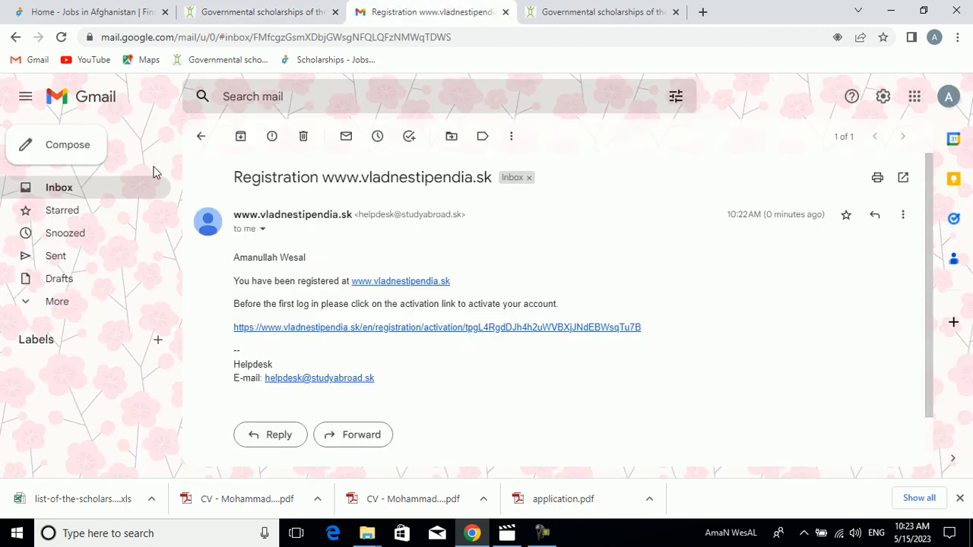
{"action": "left_click", "coordinate": [350, 331]}
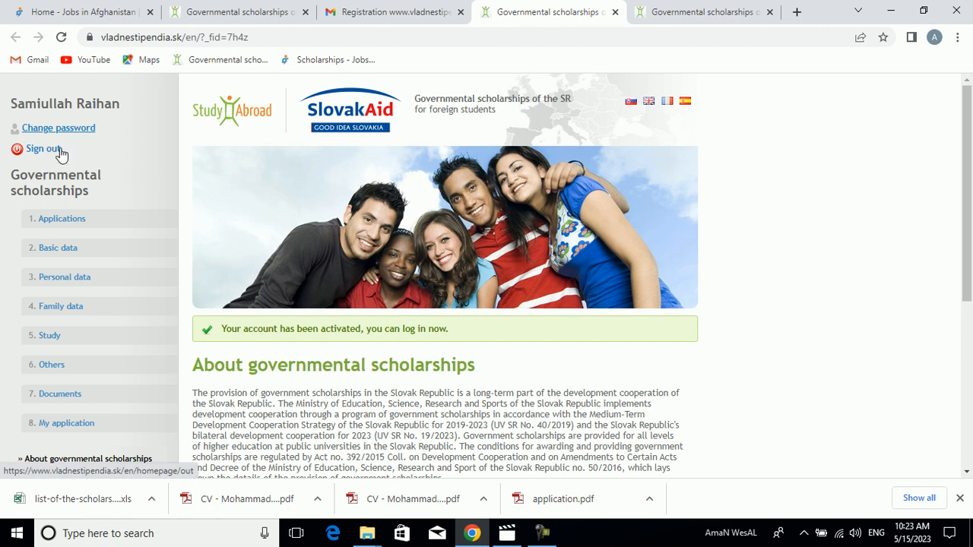
{"action": "scroll", "coordinate": [958, 300], "scroll_direction": "down", "scroll_amount": 2}
{"action": "scroll", "coordinate": [956, 342], "scroll_direction": "down", "scroll_amount": 2}
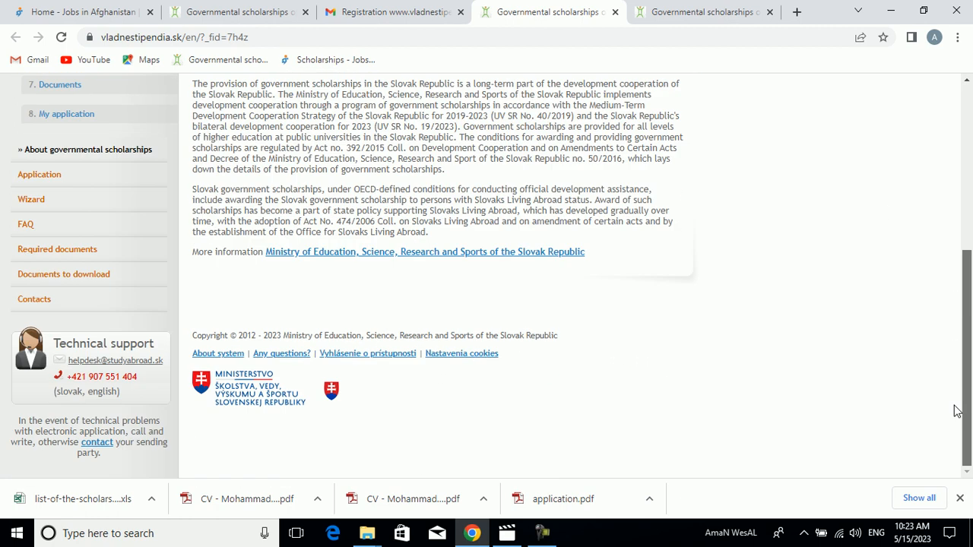
{"action": "scroll", "coordinate": [959, 365], "scroll_direction": "up", "scroll_amount": 4}
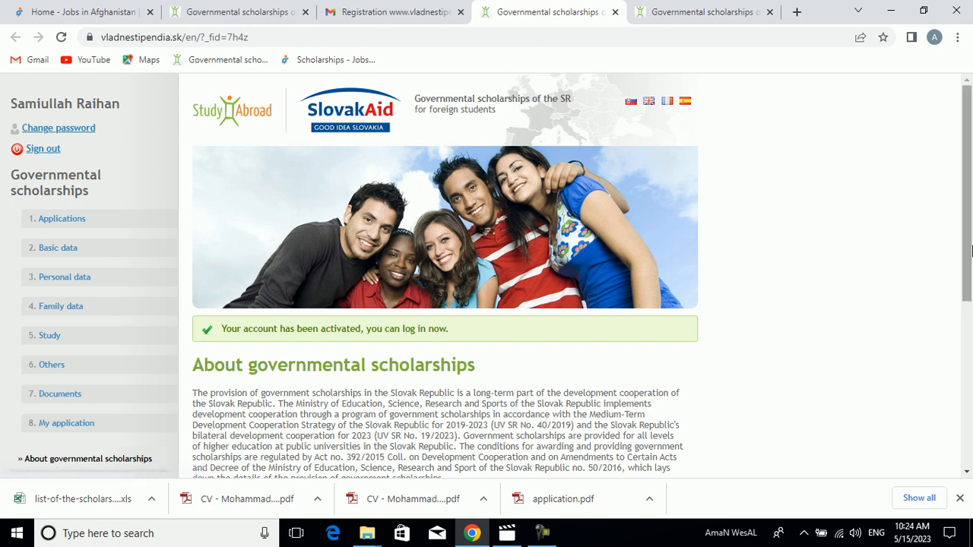
{"action": "scroll", "coordinate": [962, 285], "scroll_direction": "down", "scroll_amount": 2}
{"action": "scroll", "coordinate": [958, 296], "scroll_direction": "down", "scroll_amount": 1}
{"action": "scroll", "coordinate": [953, 276], "scroll_direction": "up", "scroll_amount": 2}
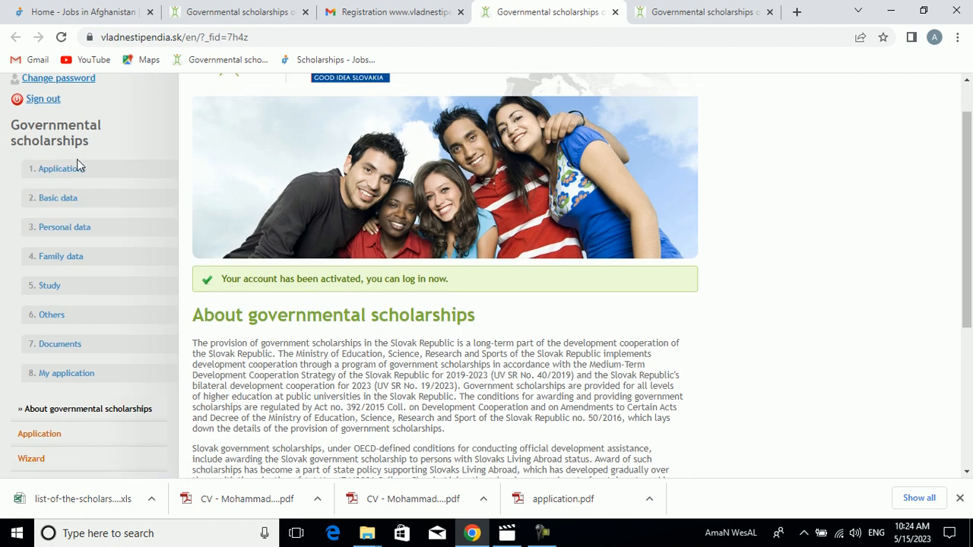
- Show the list of submitted and saved applications and open the saved 2023/2024 application for editing
{"action": "left_click", "coordinate": [75, 172]}
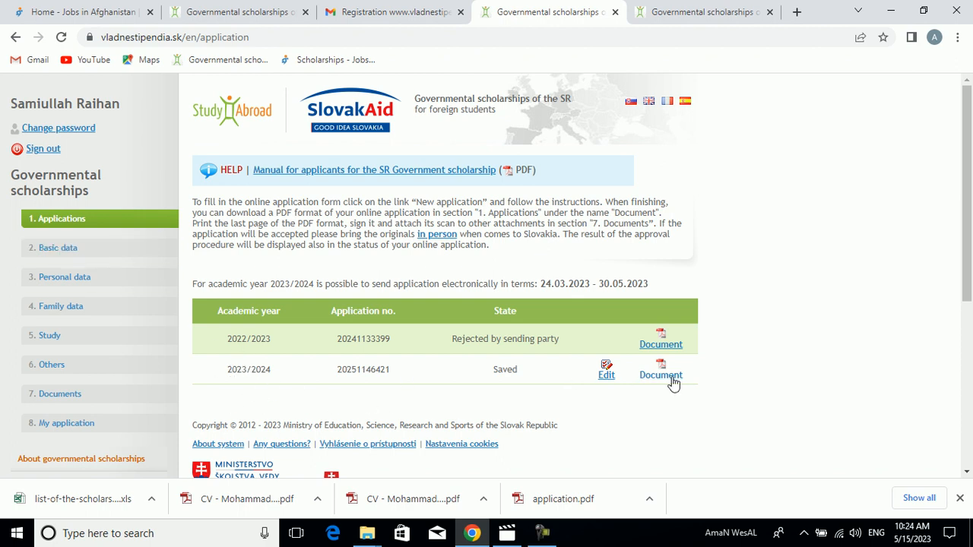
{"action": "left_click", "coordinate": [256, 8]}
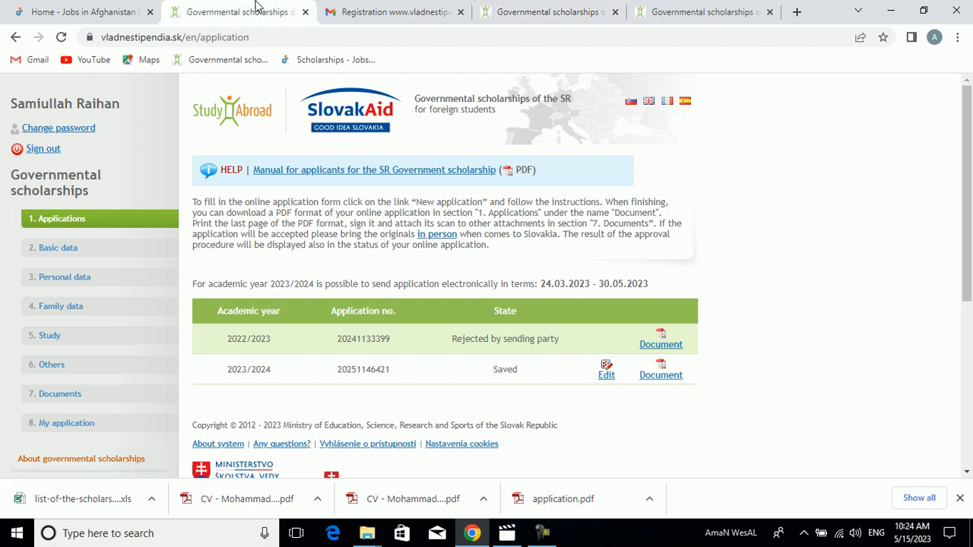
{"action": "left_click", "coordinate": [379, 10]}
{"action": "left_click", "coordinate": [281, 9]}
{"action": "left_click", "coordinate": [88, 9]}
{"action": "left_click", "coordinate": [254, 9]}
{"action": "double_click", "coordinate": [375, 372]}
{"action": "left_click", "coordinate": [362, 375]}
{"action": "double_click", "coordinate": [339, 373]}
{"action": "left_click", "coordinate": [357, 375]}
{"action": "left_click", "coordinate": [608, 377]}
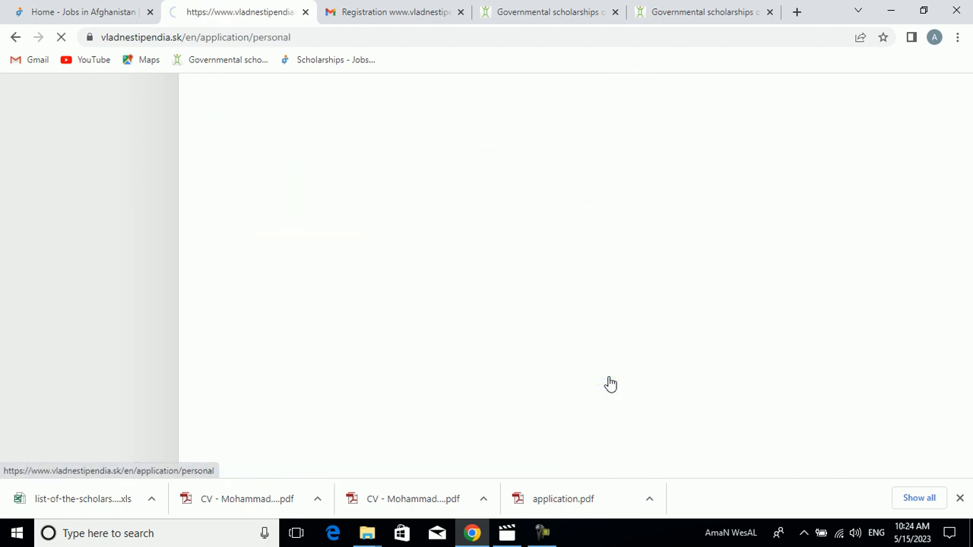
- Open the applicant's national identity card image from the Final folder and enlarge it to read the personal details
{"action": "left_click_drag", "start_coordinate": [971, 214], "coordinate": [970, 240]}
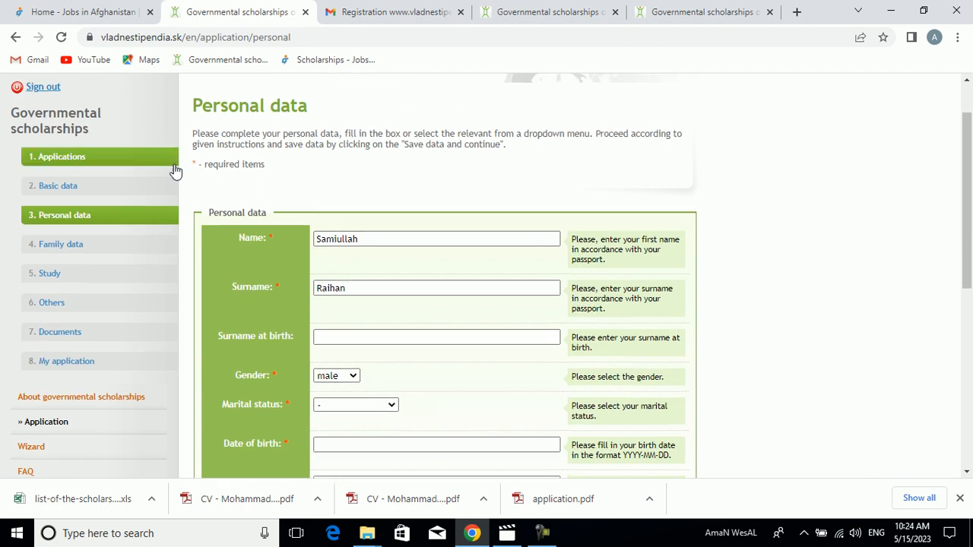
{"action": "left_click_drag", "start_coordinate": [972, 226], "coordinate": [972, 237]}
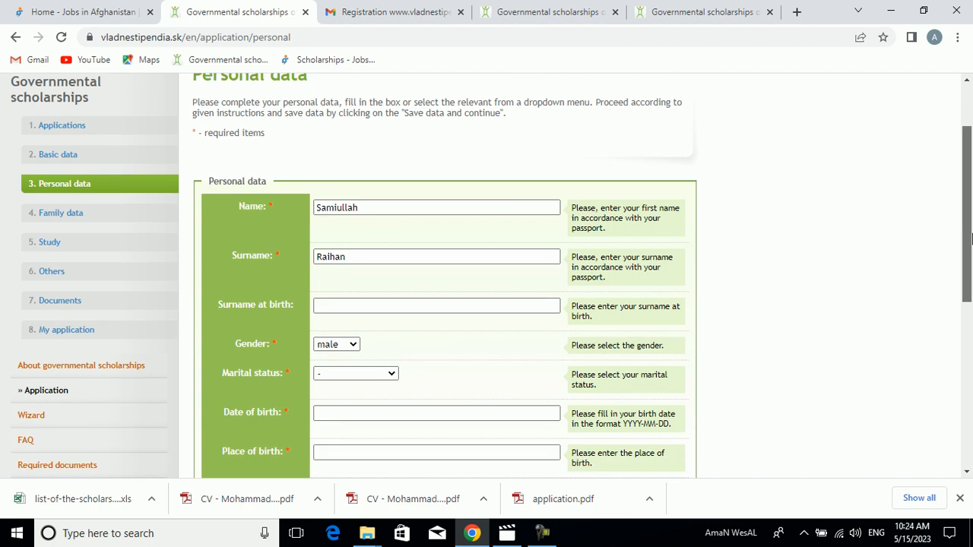
{"action": "left_click", "coordinate": [396, 301]}
{"action": "left_click", "coordinate": [379, 304]}
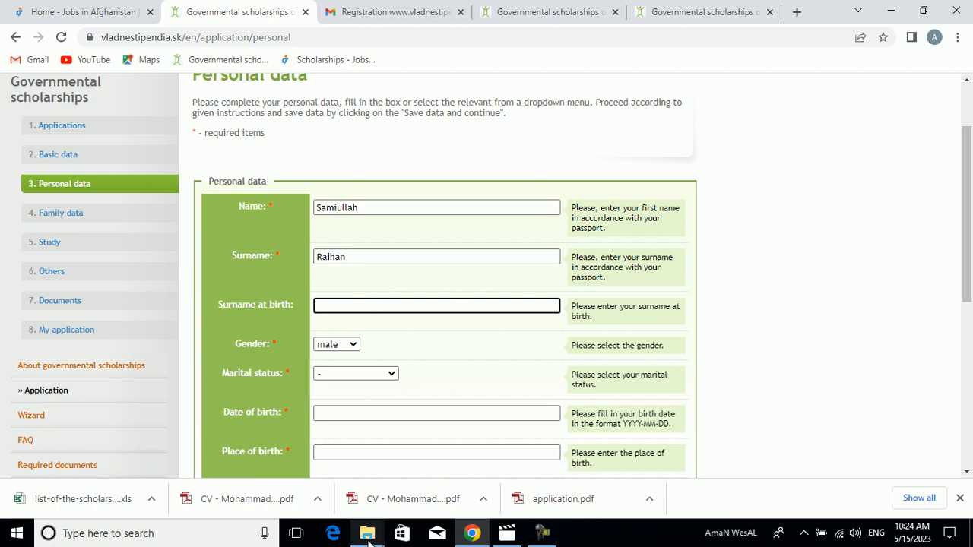
{"action": "mouse_move", "coordinate": [370, 537]}
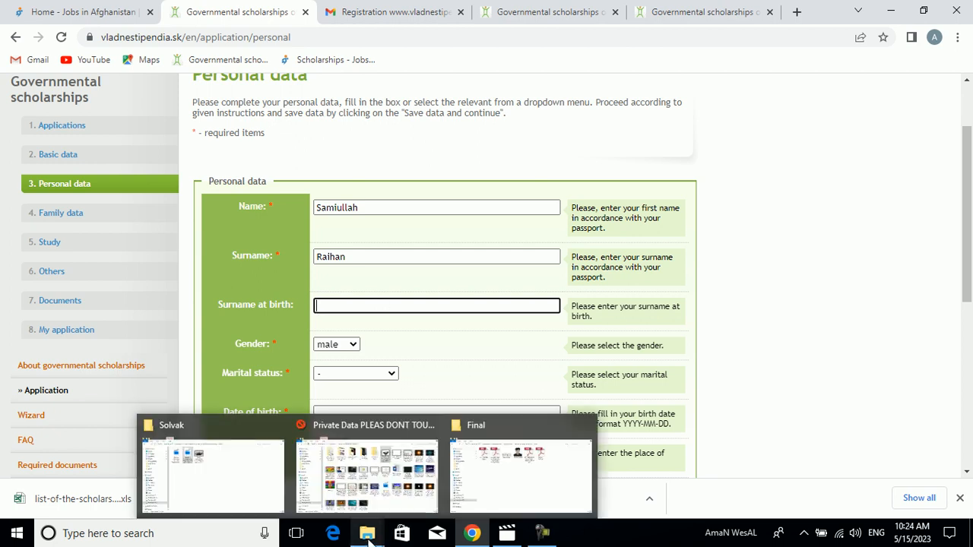
{"action": "left_click", "coordinate": [489, 437]}
{"action": "left_click", "coordinate": [386, 131]}
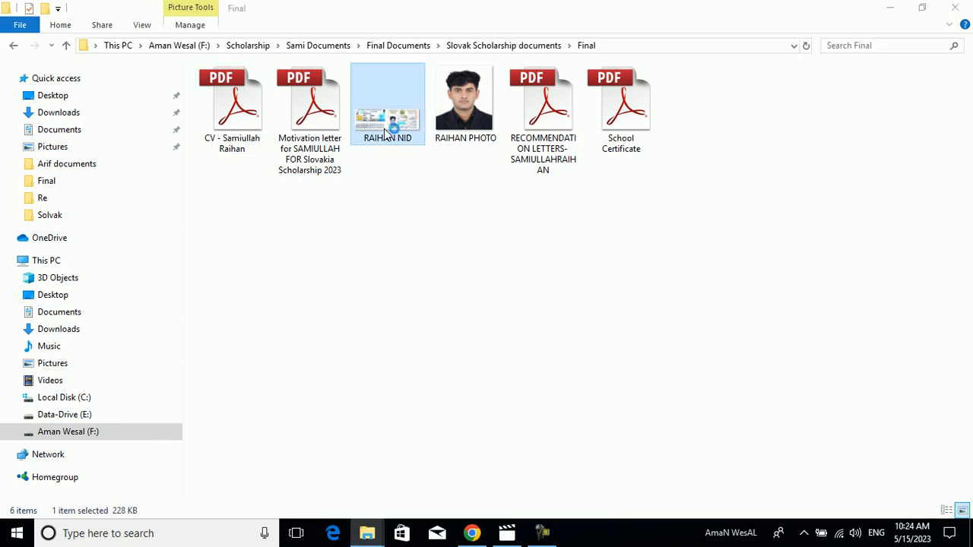
{"action": "double_click", "coordinate": [386, 131]}
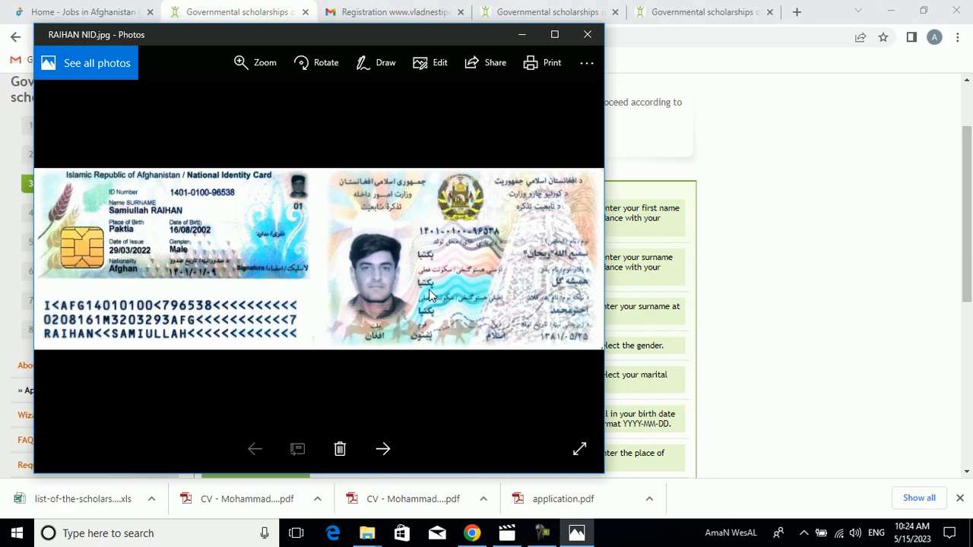
{"action": "left_click_drag", "start_coordinate": [419, 32], "coordinate": [701, 61]}
{"action": "scroll", "coordinate": [487, 297], "scroll_direction": "up", "scroll_amount": 3}
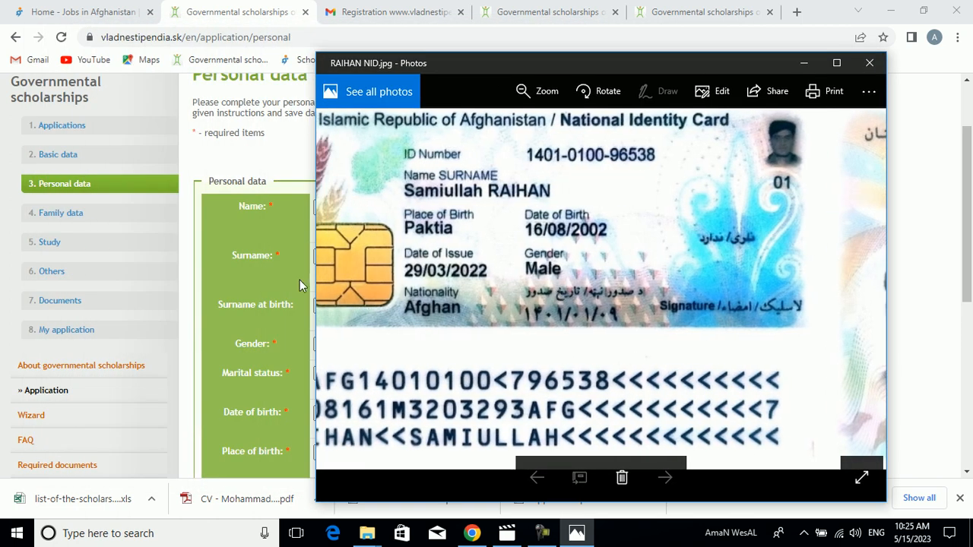
- Enter the applicant's date of birth in the Surname at birth field
{"action": "left_click", "coordinate": [257, 231]}
{"action": "left_click", "coordinate": [378, 309]}
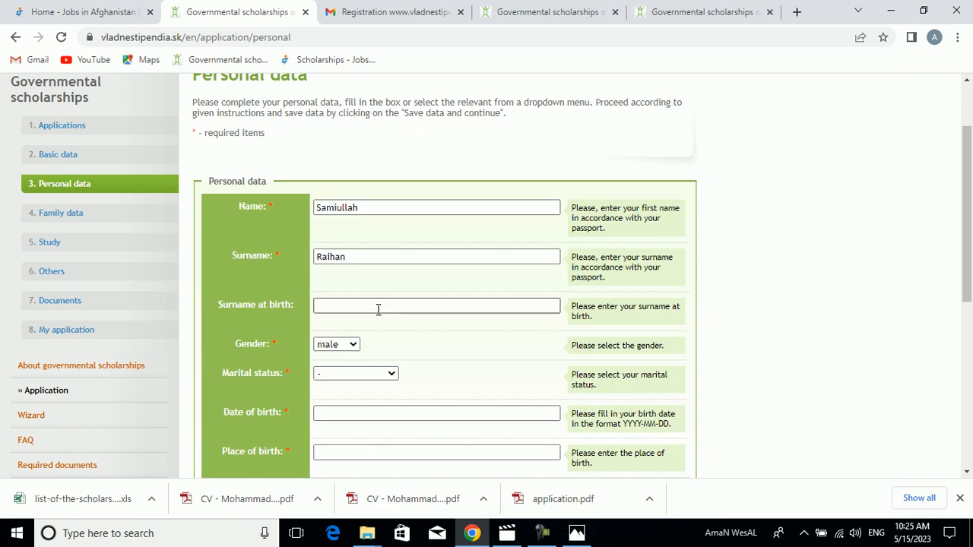
{"action": "type", "text": "202"}
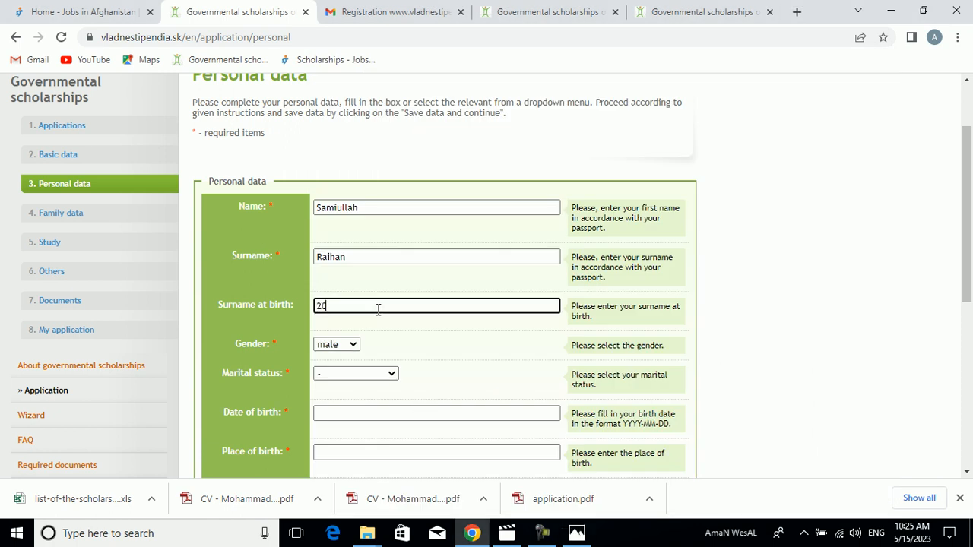
{"action": "key", "text": "BackSpace"}
{"action": "key", "text": "BackSpace"}
{"action": "key", "text": "BackSpace"}
- Set the marital status to single and copy the birth date from Surname at birth into the Date of birth field
{"action": "left_click", "coordinate": [356, 380]}
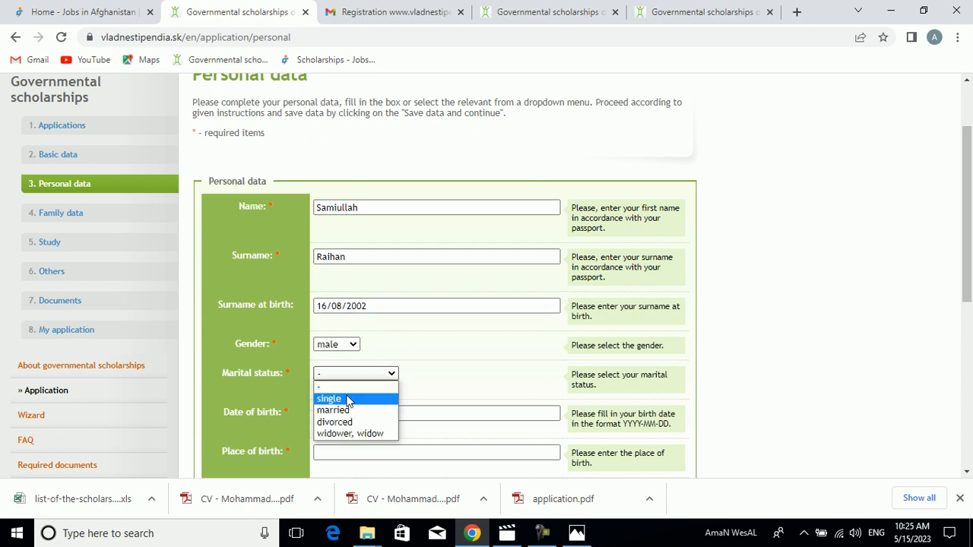
{"action": "left_click", "coordinate": [350, 396]}
{"action": "scroll", "coordinate": [971, 207], "scroll_direction": "down", "scroll_amount": 3}
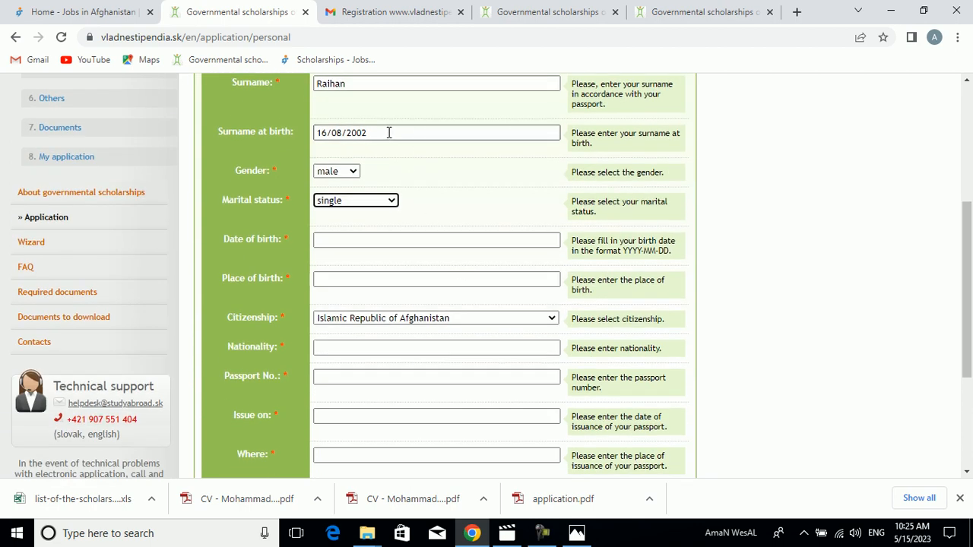
{"action": "left_click_drag", "start_coordinate": [389, 133], "coordinate": [289, 120]}
{"action": "key", "text": "ctrl+c"}
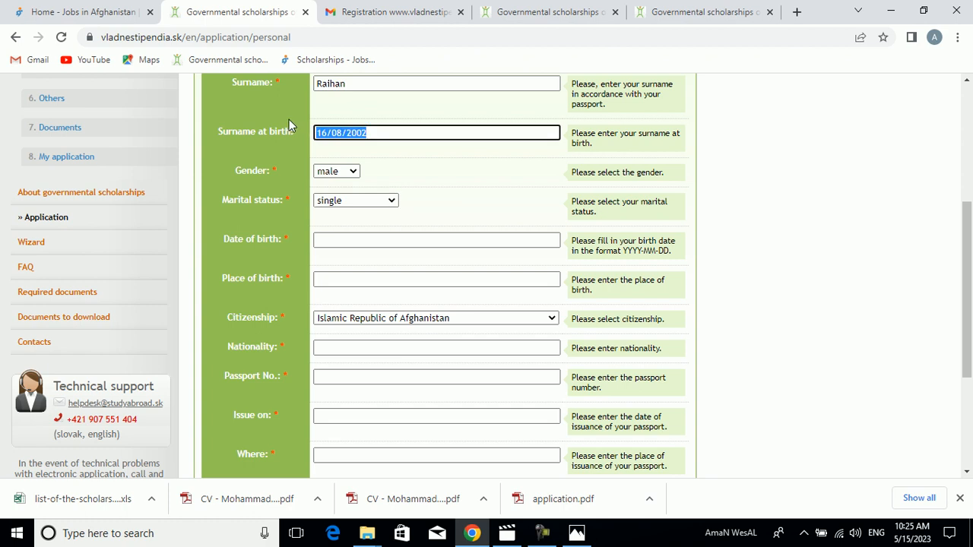
{"action": "left_click", "coordinate": [345, 243]}
{"action": "key", "text": "ctrl+v"}
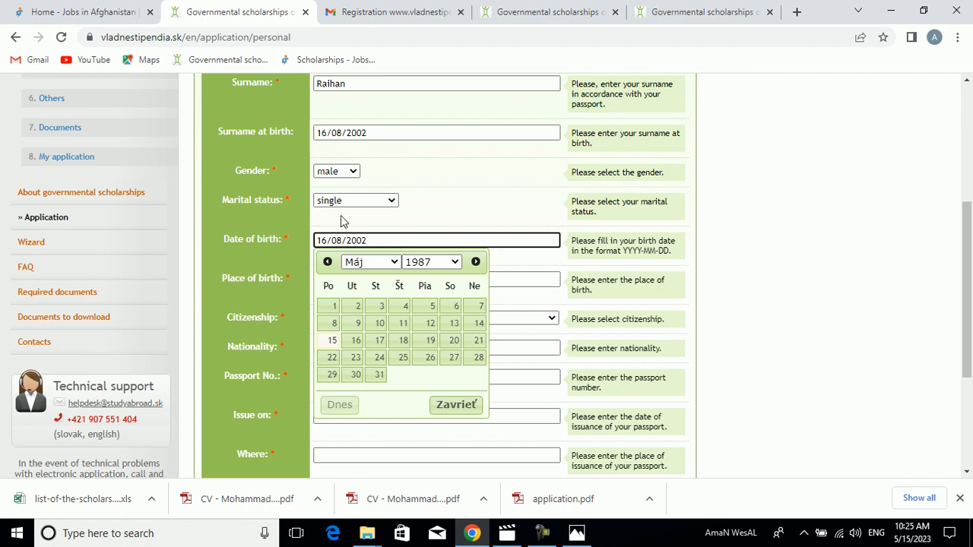
- Clear the Surname at birth field and choose the applicant's date of birth from the date picker
{"action": "left_click_drag", "start_coordinate": [371, 134], "coordinate": [313, 141]}
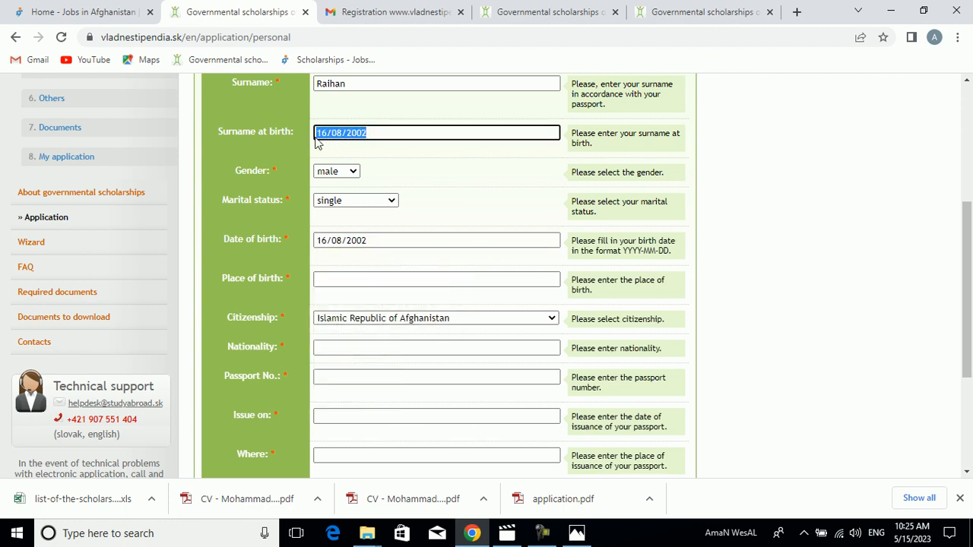
{"action": "key", "text": "BackSpace"}
{"action": "left_click", "coordinate": [419, 240]}
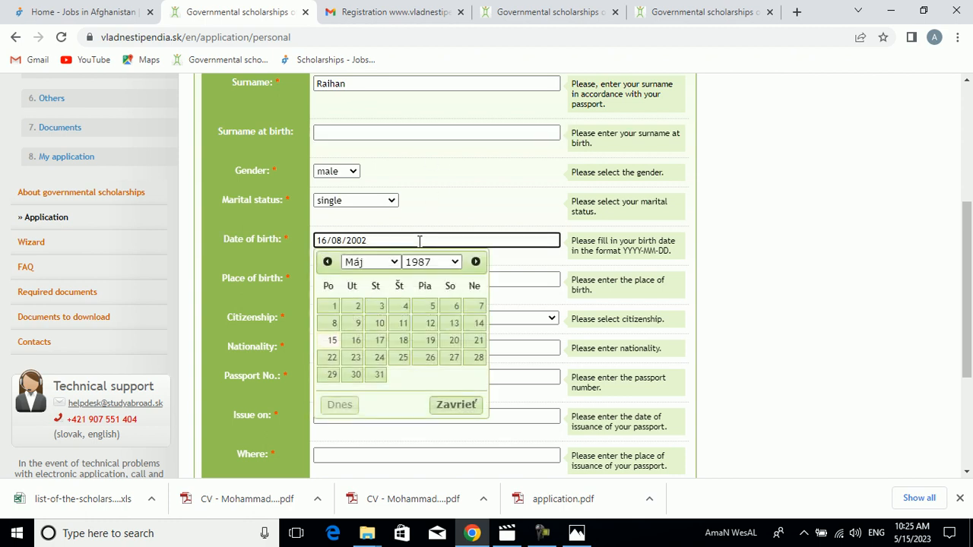
{"action": "left_click", "coordinate": [442, 263]}
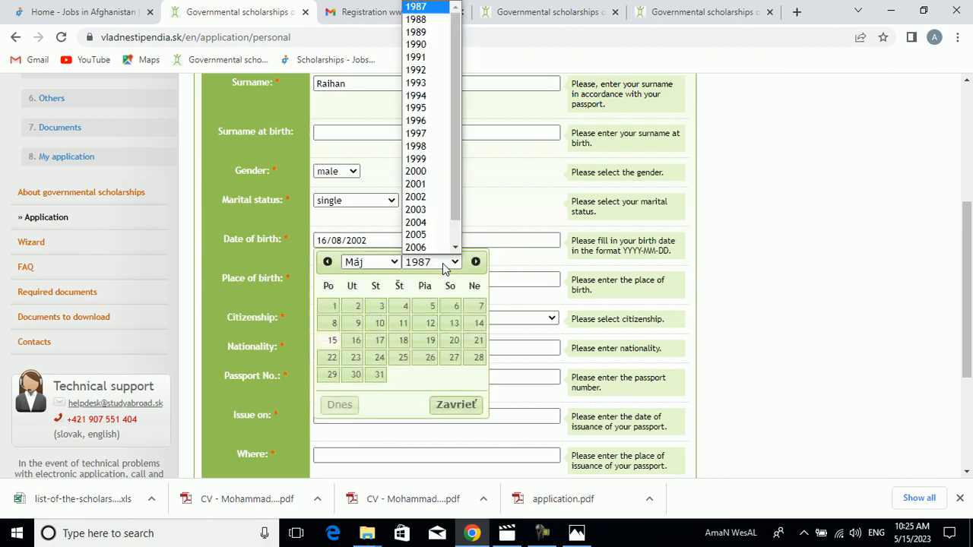
{"action": "left_click", "coordinate": [444, 197]}
{"action": "left_click", "coordinate": [395, 263]}
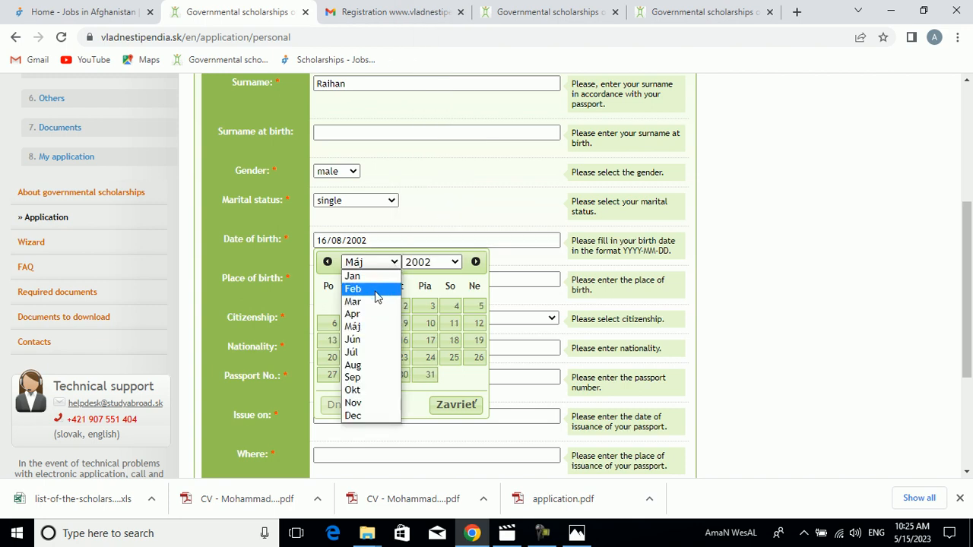
{"action": "left_click", "coordinate": [370, 365]}
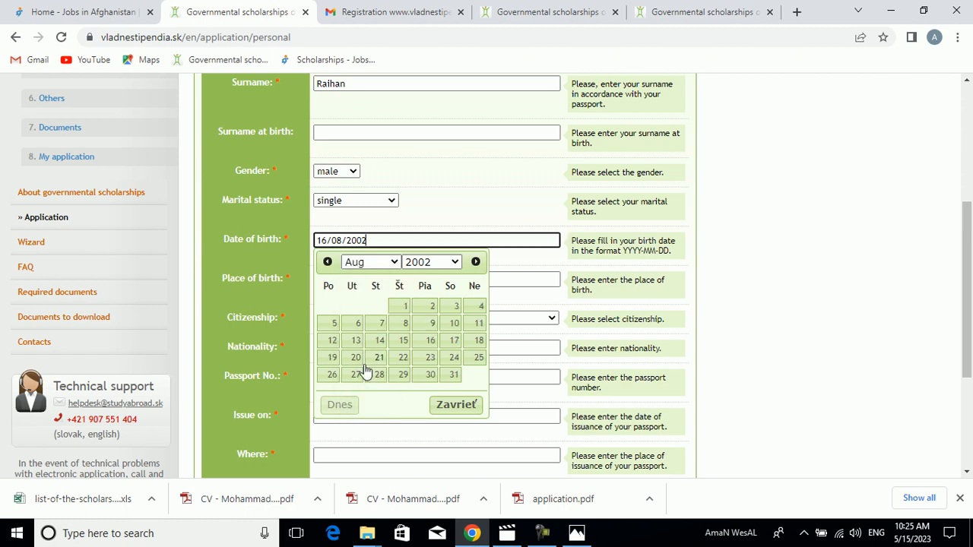
{"action": "left_click", "coordinate": [430, 341]}
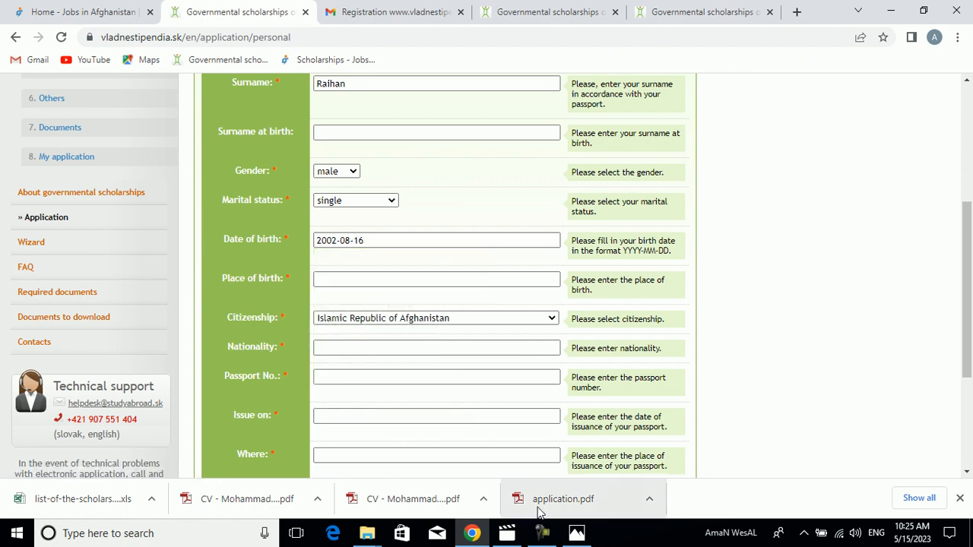
- Check the identity card image and enter Zurmat, Paktia, Afghanistan as the place of birth
{"action": "left_click", "coordinate": [572, 534]}
{"action": "left_click", "coordinate": [568, 534]}
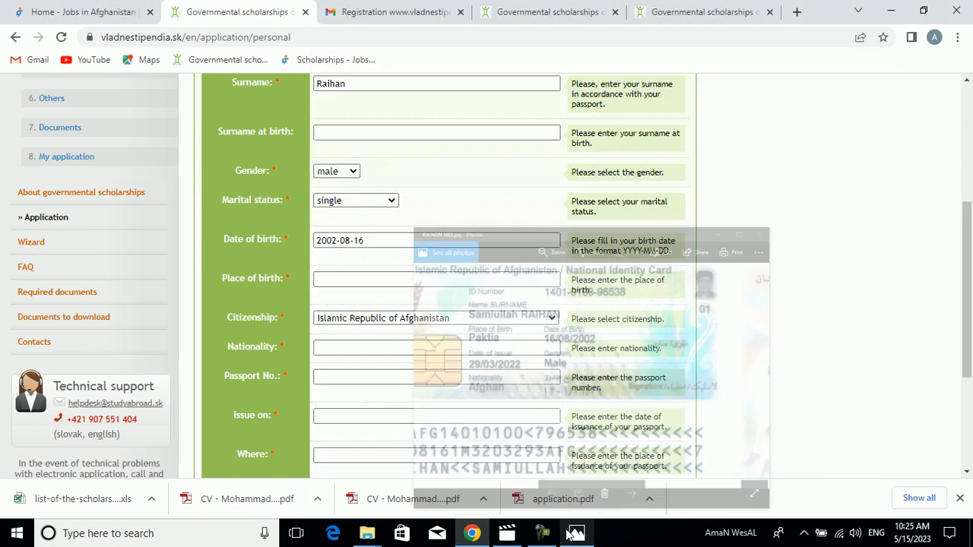
{"action": "left_click", "coordinate": [451, 281]}
{"action": "type", "text": "Paktia"}
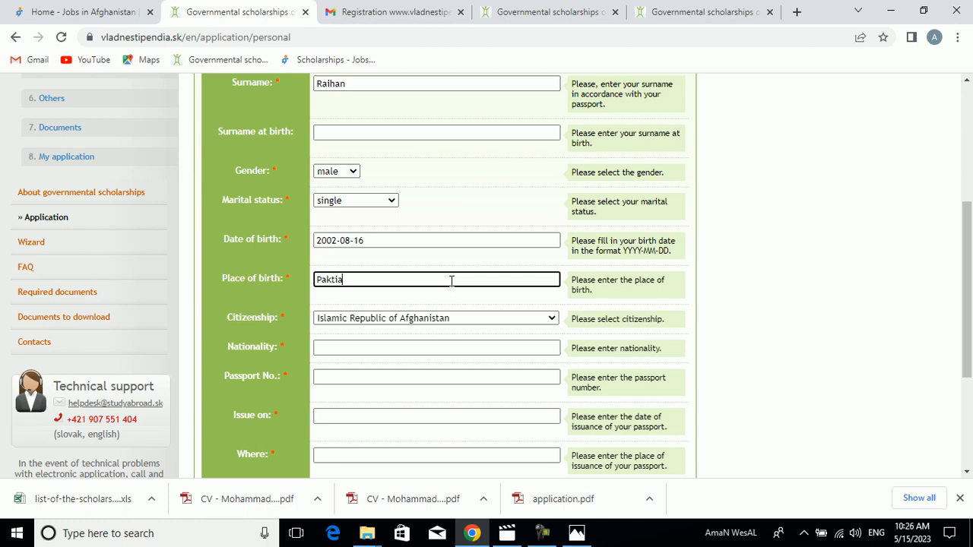
{"action": "type", "text": ", Gard"}
{"action": "key", "text": "BackSpace"}
{"action": "key", "text": "BackSpace"}
{"action": "key", "text": "BackSpace"}
{"action": "key", "text": "BackSpace"}
{"action": "key", "text": "BackSpace"}
{"action": "key", "text": "BackSpace"}
{"action": "key", "text": "BackSpace"}
{"action": "key", "text": "BackSpace"}
{"action": "key", "text": "BackSpace"}
{"action": "key", "text": "BackSpace"}
{"action": "key", "text": "BackSpace"}
{"action": "key", "text": "BackSpace"}
{"action": "type", "text": "Zurmat, Paktia, Afghanistan"}
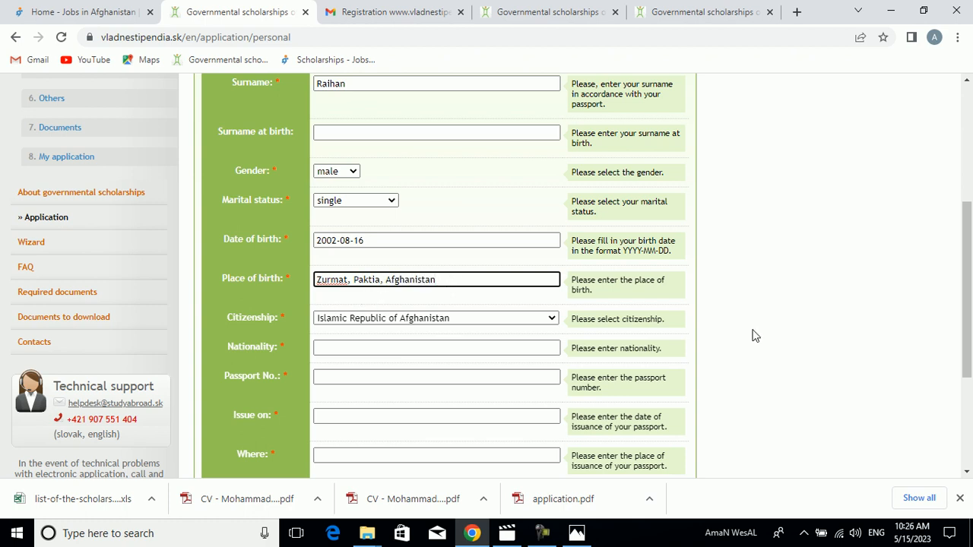
- Select Islamic Republic of Afghanistan as the citizenship and enter Afghan as the nationality
{"action": "scroll", "coordinate": [563, 251], "scroll_direction": "down", "scroll_amount": 2}
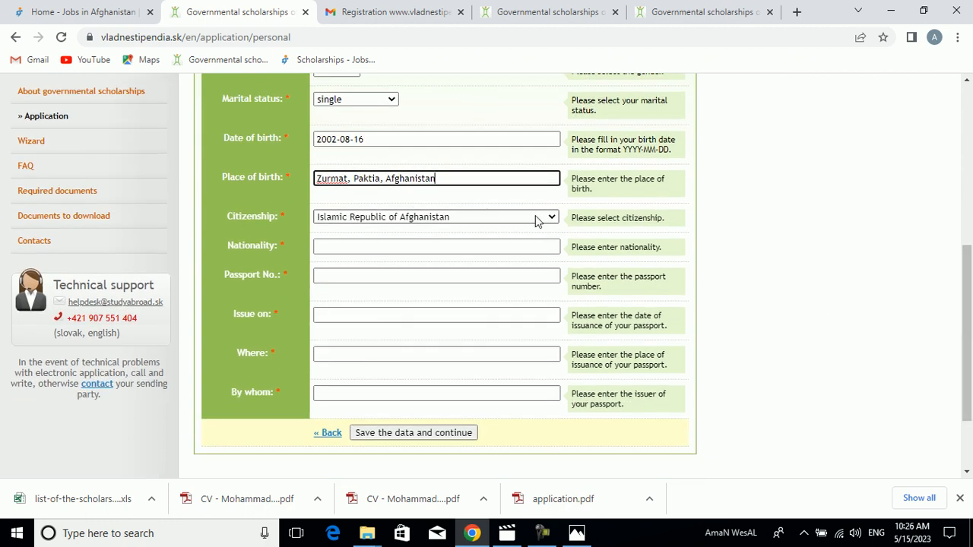
{"action": "left_click", "coordinate": [545, 219]}
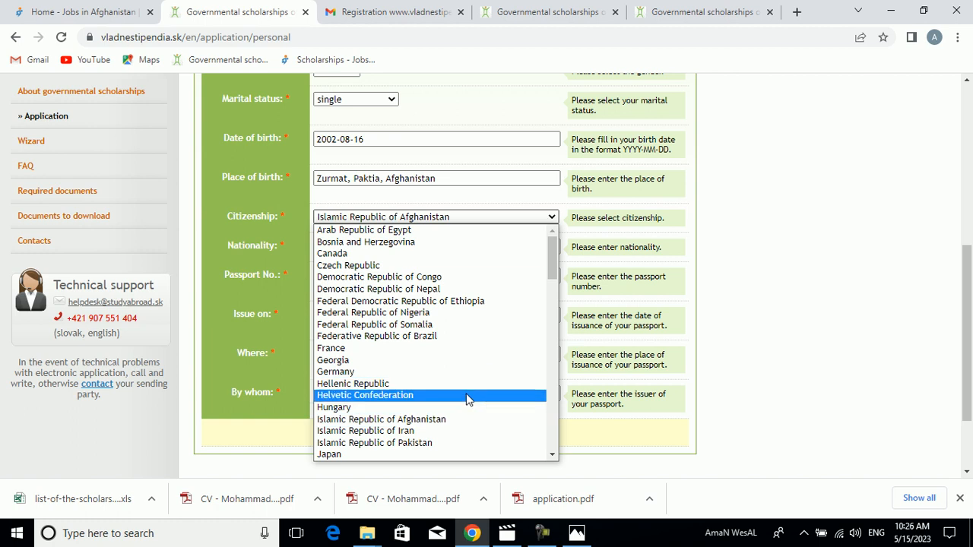
{"action": "left_click", "coordinate": [446, 418]}
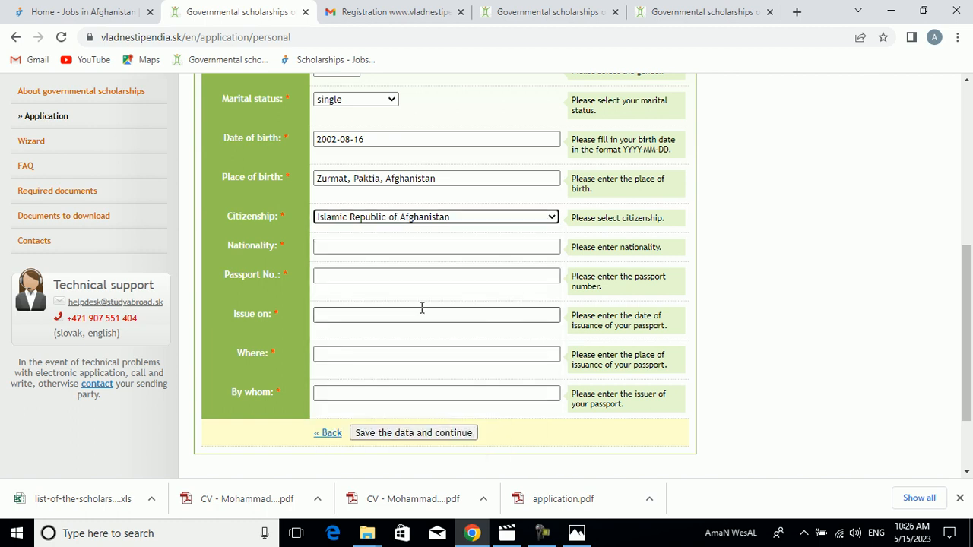
{"action": "left_click", "coordinate": [369, 250]}
{"action": "type", "text": "Afghan"}
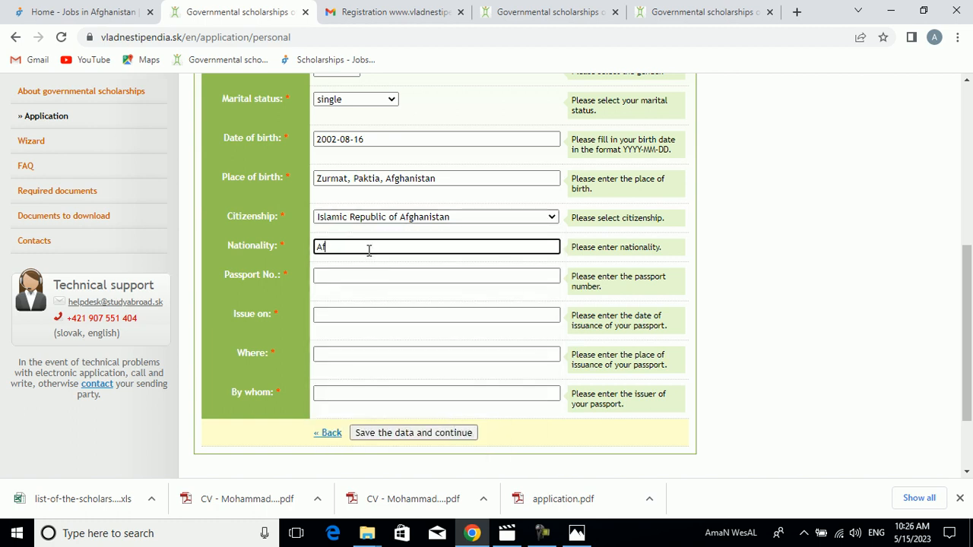
- Enter the number from the identity card image as the passport number
{"action": "left_click", "coordinate": [359, 275]}
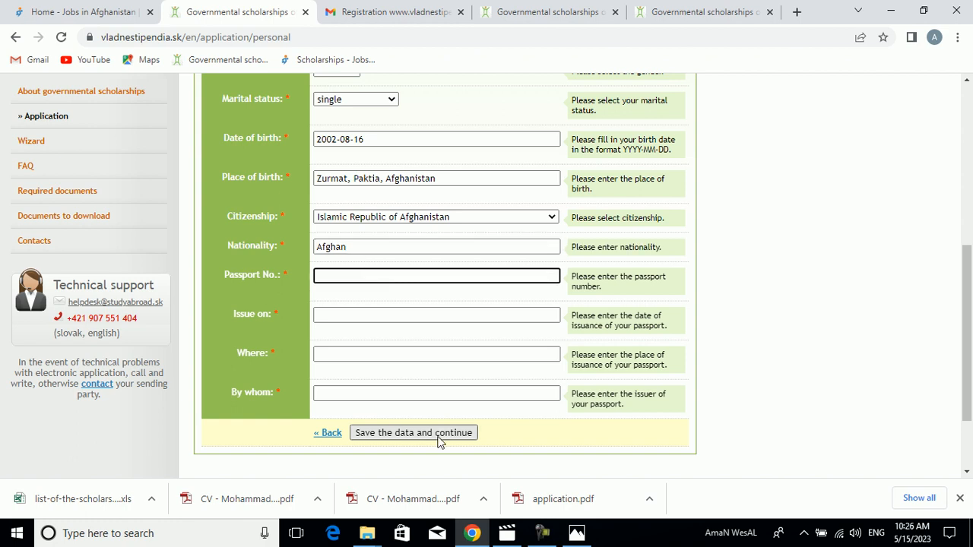
{"action": "left_click", "coordinate": [577, 533]}
{"action": "left_click", "coordinate": [577, 533]}
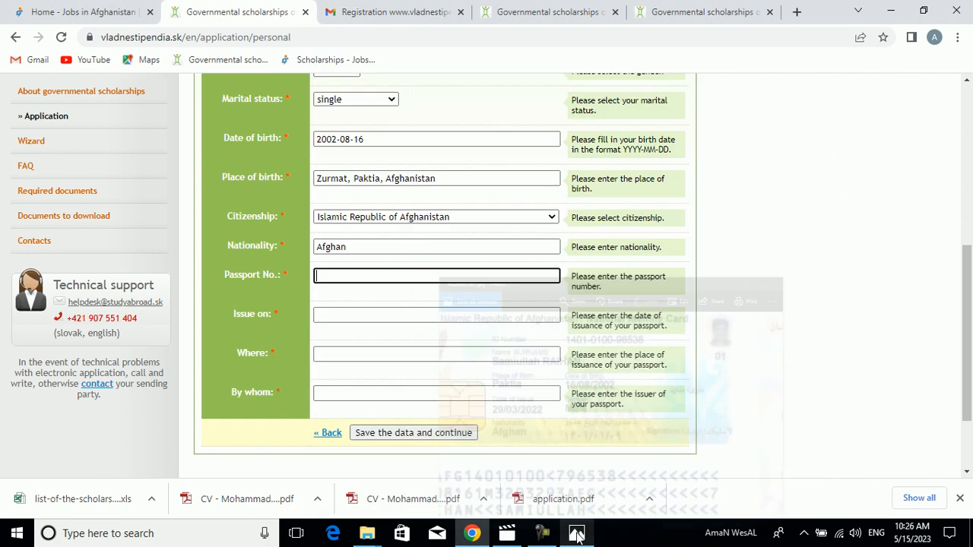
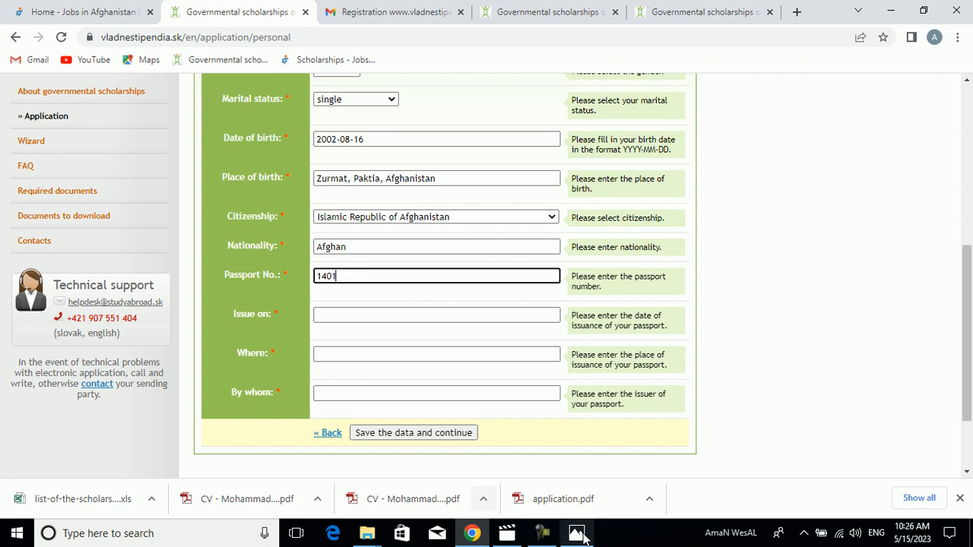
{"action": "left_click", "coordinate": [578, 534]}
{"action": "left_click", "coordinate": [578, 534]}
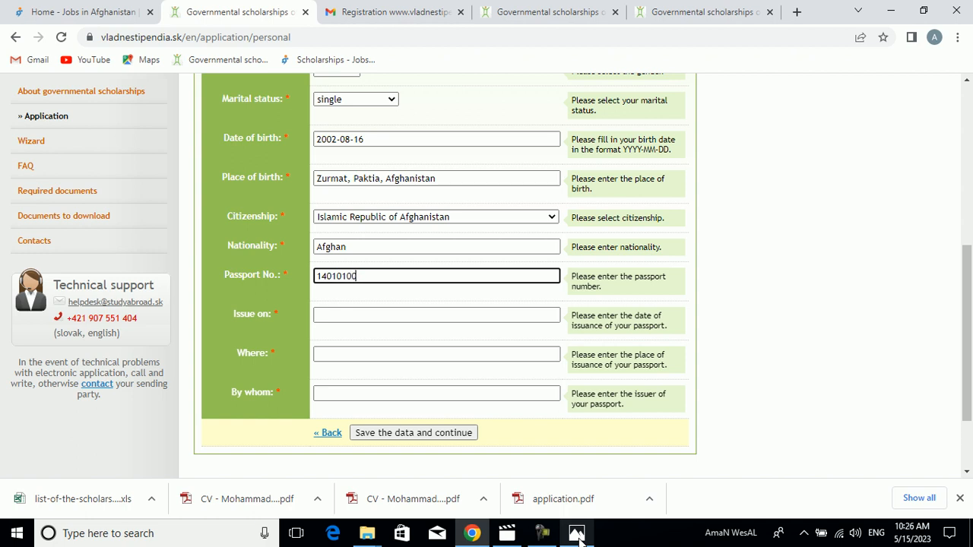
{"action": "left_click", "coordinate": [578, 534]}
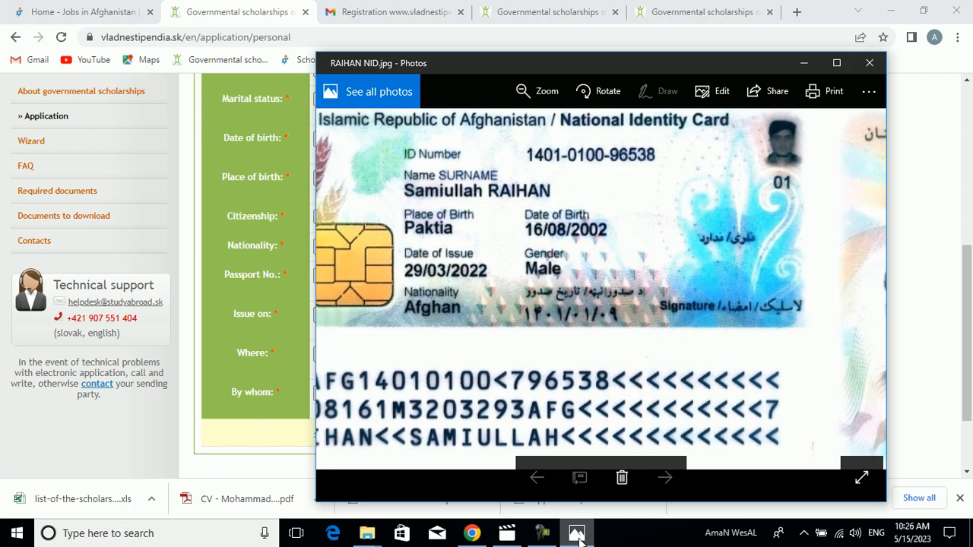
{"action": "left_click", "coordinate": [577, 534]}
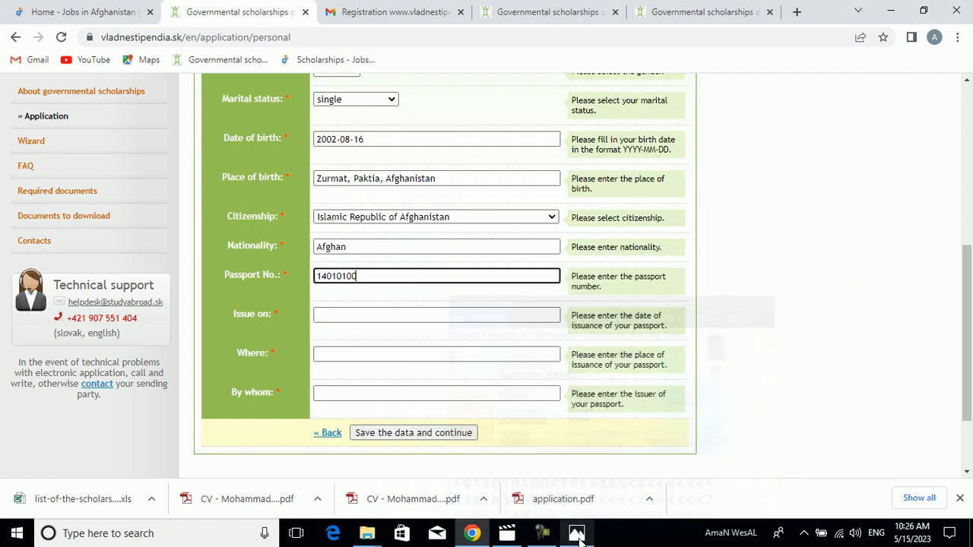
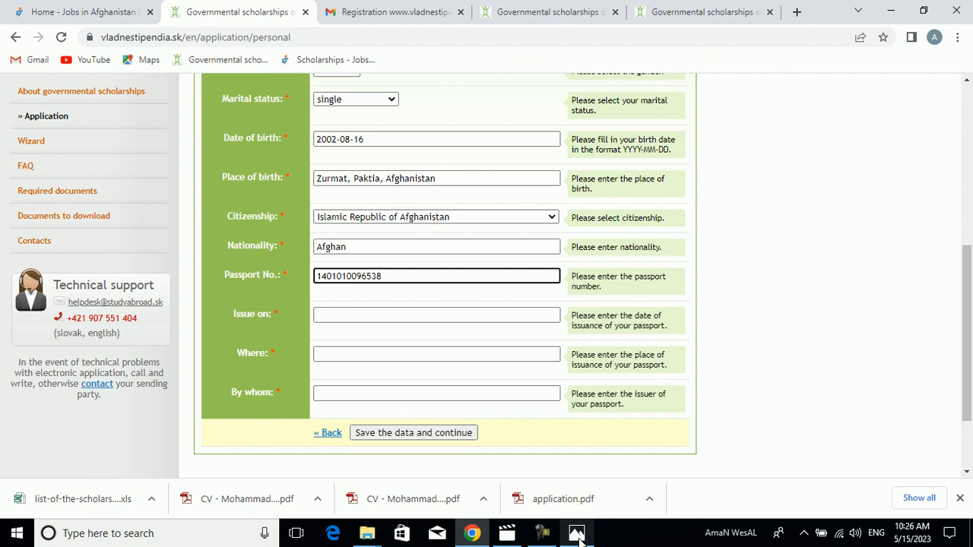
- Check the date of issue on the identity card image for the Issue on field
{"action": "left_click", "coordinate": [437, 310]}
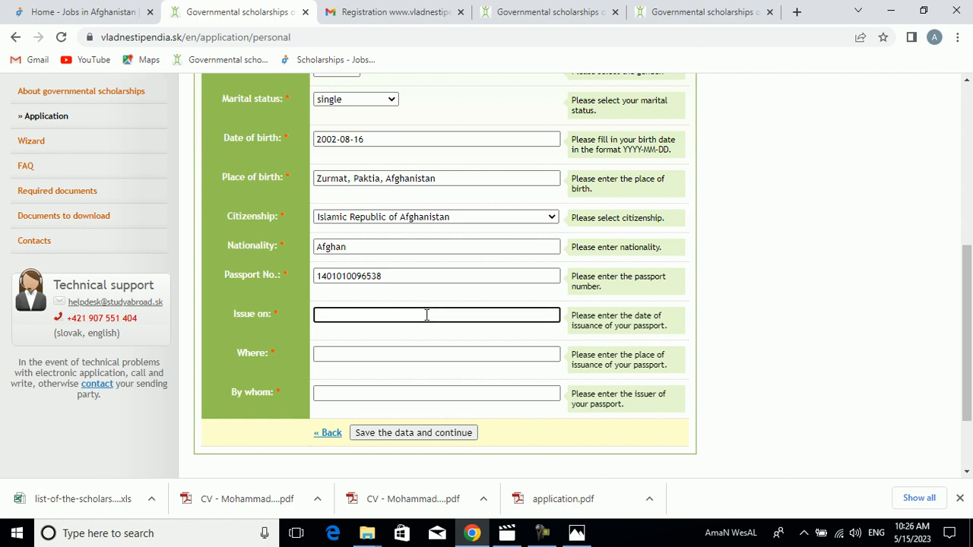
{"action": "left_click", "coordinate": [576, 534]}
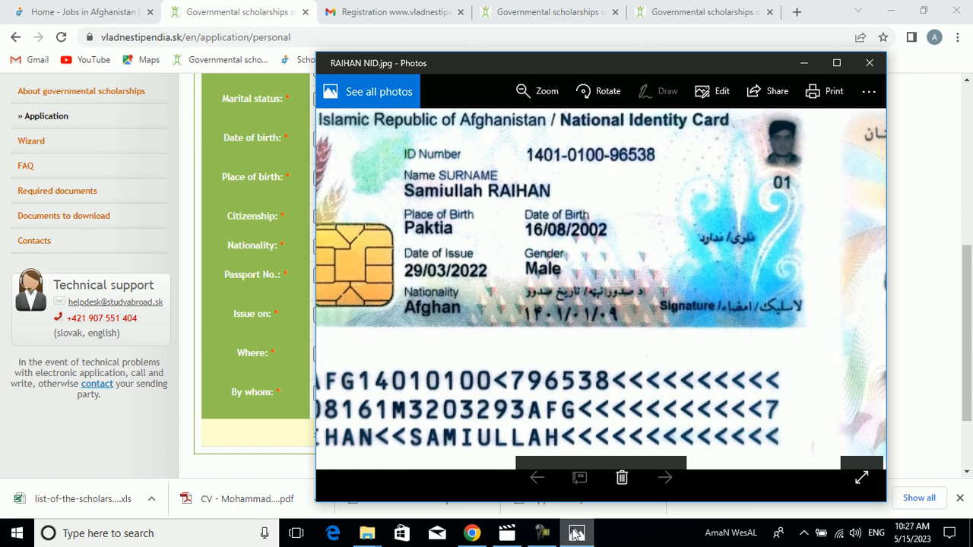
{"action": "left_click", "coordinate": [576, 533]}
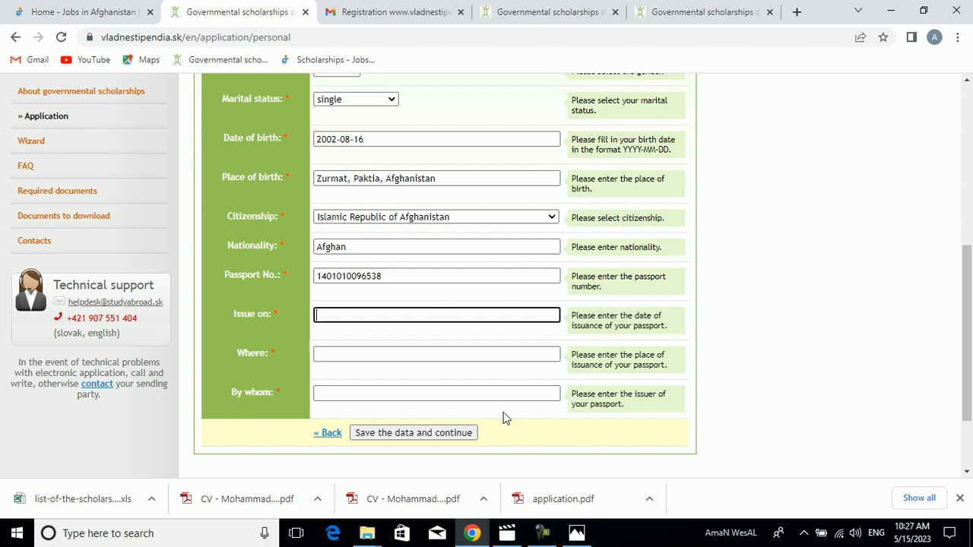
{"action": "left_click", "coordinate": [541, 533]}
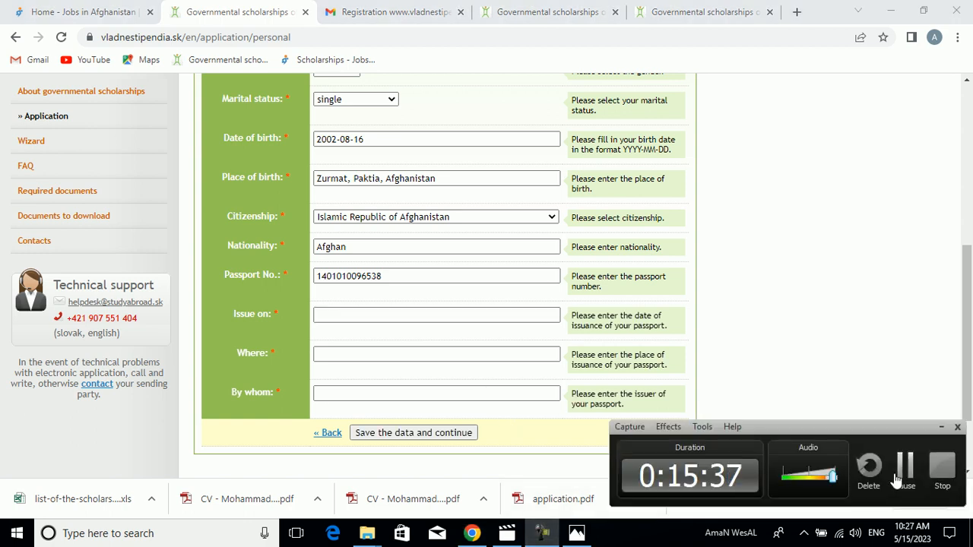
{"action": "left_click", "coordinate": [905, 467]}
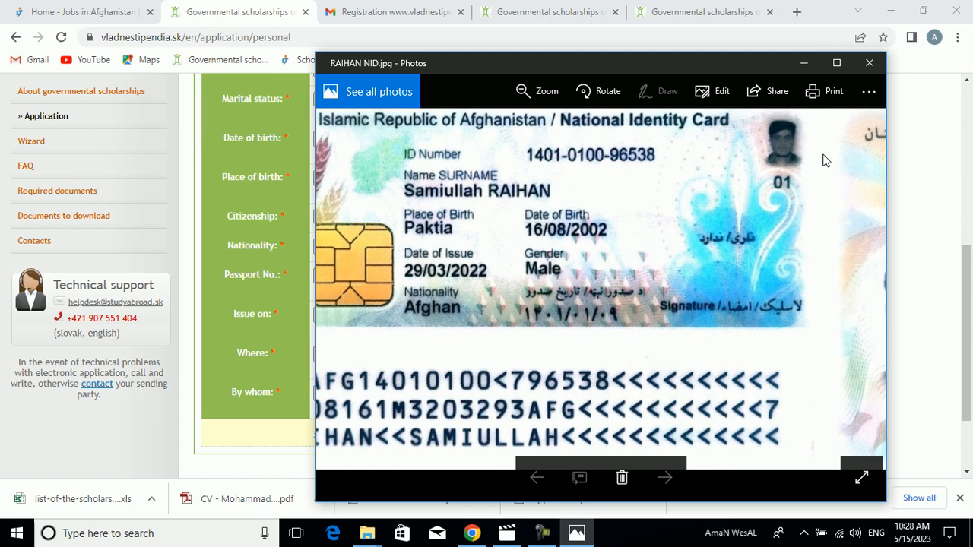
- Dismiss the identity card image and enter 2022-03-29 as the passport's date of issue
{"action": "left_click", "coordinate": [803, 64]}
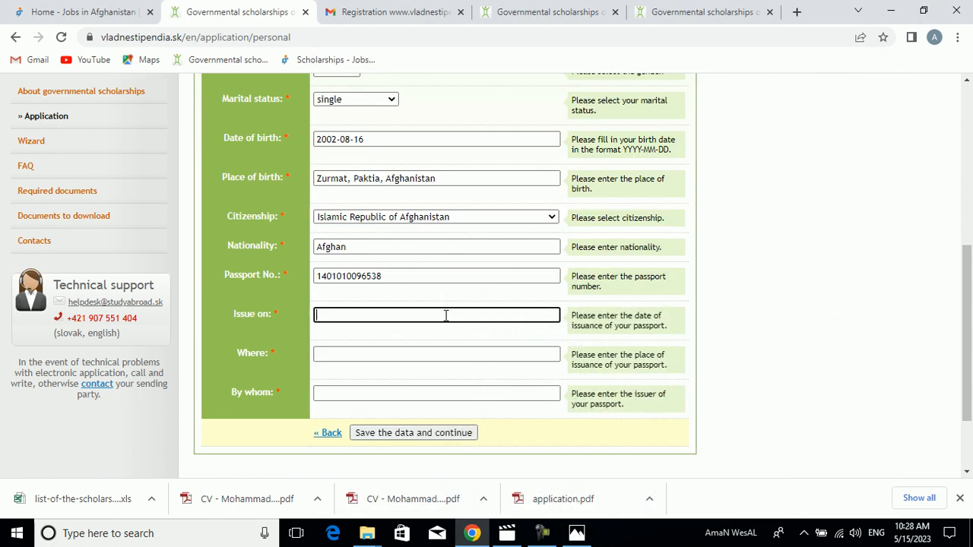
{"action": "type", "text": "2022-03-29"}
- Enter Kabul, Afghanistan as the passport's place of issuance
{"action": "left_click", "coordinate": [408, 356]}
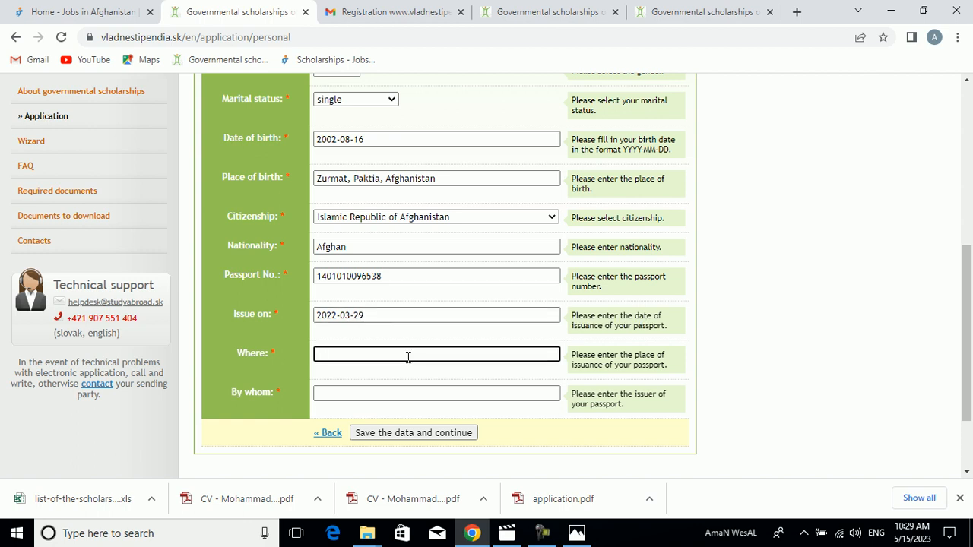
{"action": "type", "text": "Kabul, "}
{"action": "type", "text": "Afghanis"}
{"action": "type", "text": "a"}
{"action": "type", "text": "tan"}
{"action": "key", "text": "Tab"}
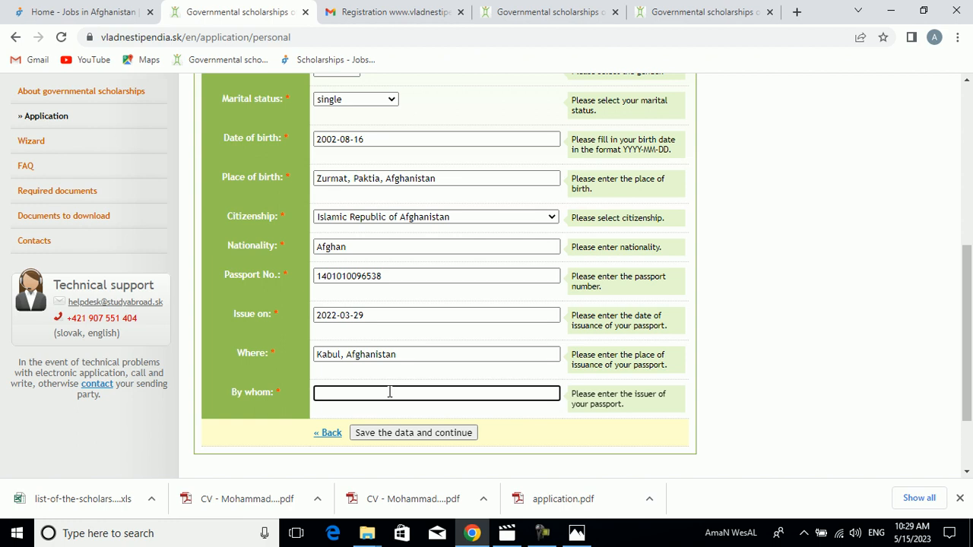
- Enter "Deprtment of NSIA" as the issuer of the passport
{"action": "type", "text": "Deprtment of NSIA"}
- Save the personal data and continue, reloading the interrupted page and confirming the form resubmission
{"action": "scroll", "coordinate": [971, 347], "scroll_direction": "down", "scroll_amount": 1}
{"action": "scroll", "coordinate": [972, 347], "scroll_direction": "down", "scroll_amount": 2}
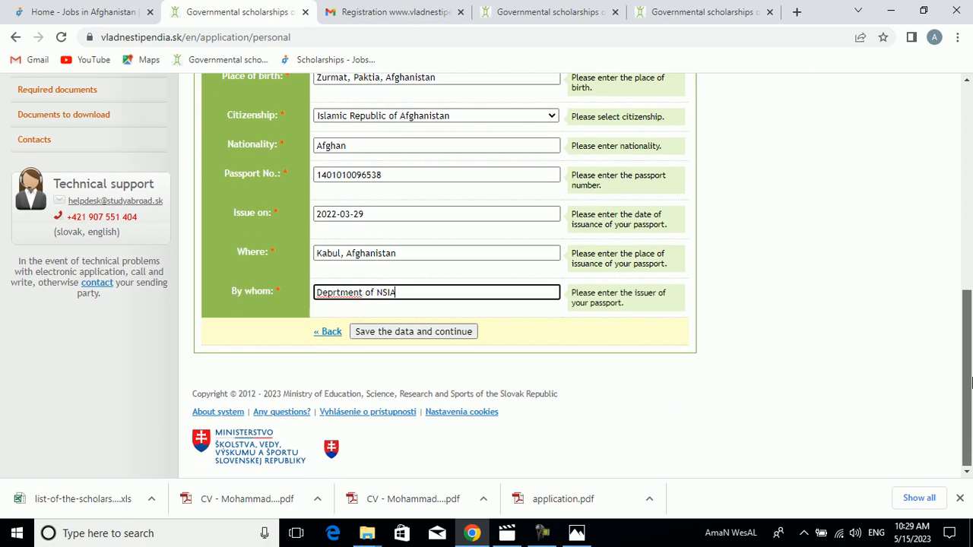
{"action": "left_click", "coordinate": [445, 332]}
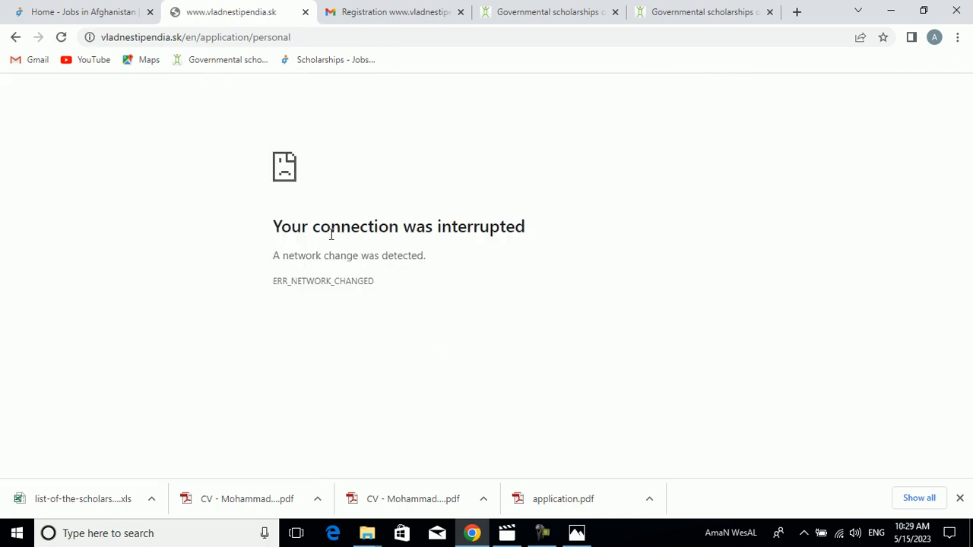
{"action": "left_click", "coordinate": [61, 38]}
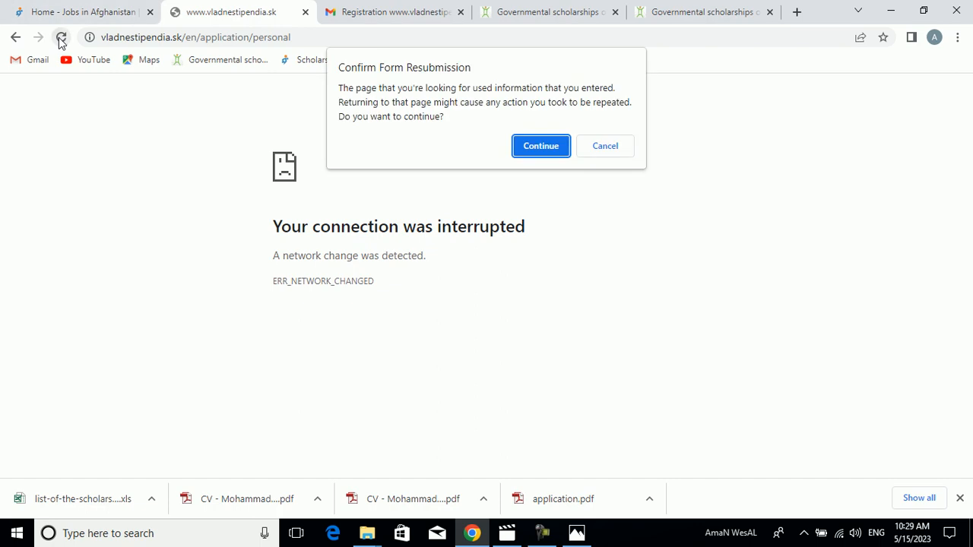
{"action": "left_click", "coordinate": [540, 145]}
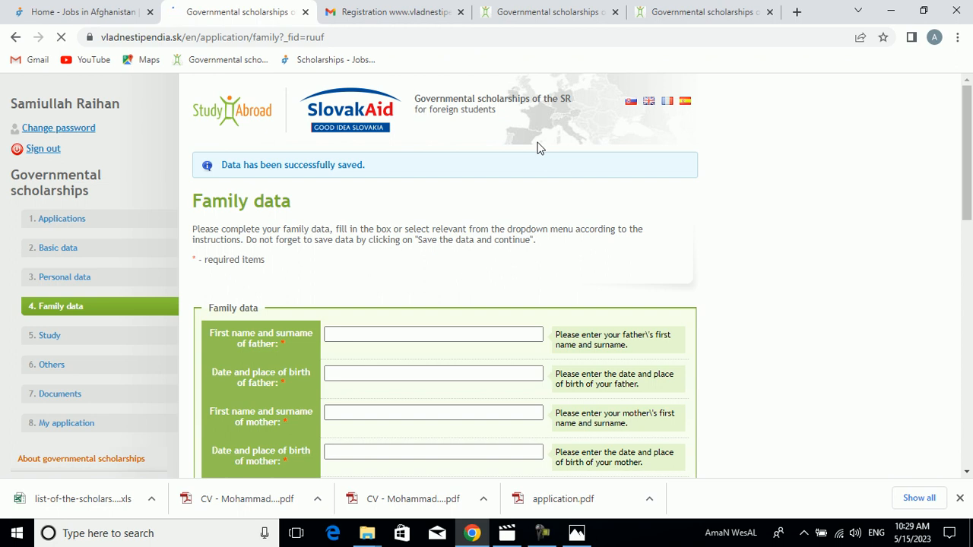
{"action": "left_click_drag", "start_coordinate": [970, 194], "coordinate": [971, 134]}
{"action": "left_click", "coordinate": [387, 334]}
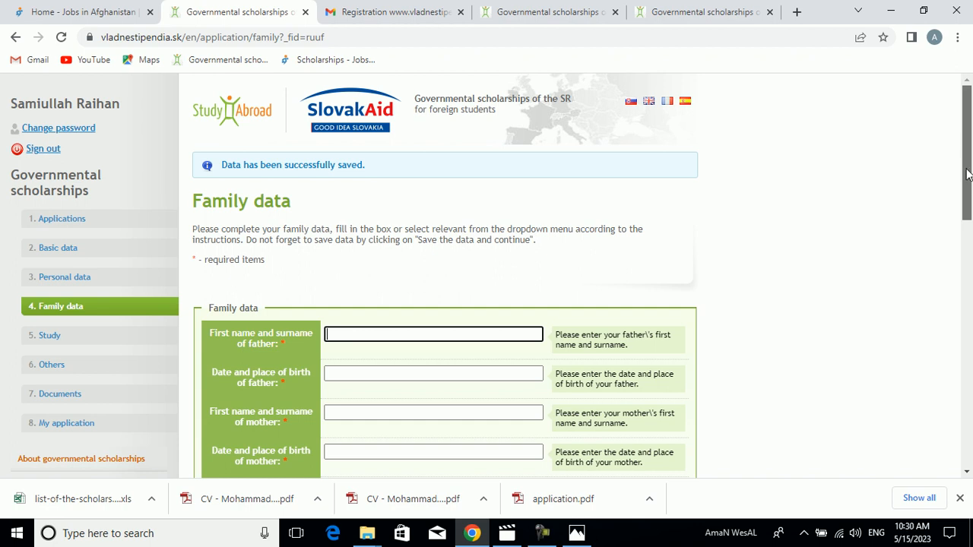
{"action": "scroll", "coordinate": [964, 212], "scroll_direction": "down", "scroll_amount": 1}
{"action": "left_click_drag", "start_coordinate": [965, 212], "coordinate": [947, 178]}
{"action": "type", "text": "Aman"}
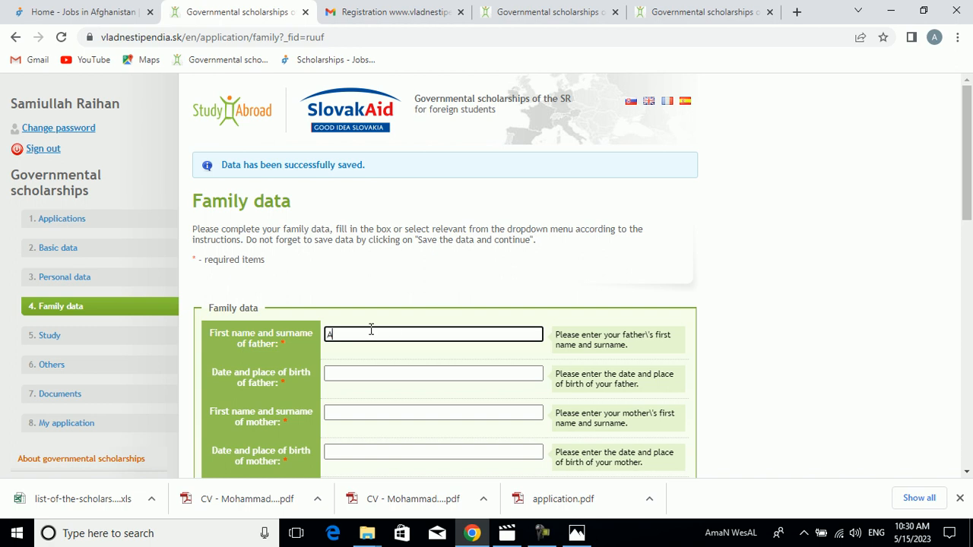
{"action": "key", "text": "BackSpace"}
{"action": "key", "text": "BackSpace"}
{"action": "key", "text": "BackSpace"}
{"action": "key", "text": "BackSpace"}
{"action": "type", "text": "Sa"}
{"action": "key", "text": "BackSpace"}
{"action": "key", "text": "BackSpace"}
{"action": "type", "text": "Sai"}
{"action": "key", "text": "BackSpace"}
{"action": "key", "text": "BackSpace"}
{"action": "key", "text": "BackSpace"}
{"action": "type", "text": "Samiullah"}
{"action": "key", "text": "Tab"}
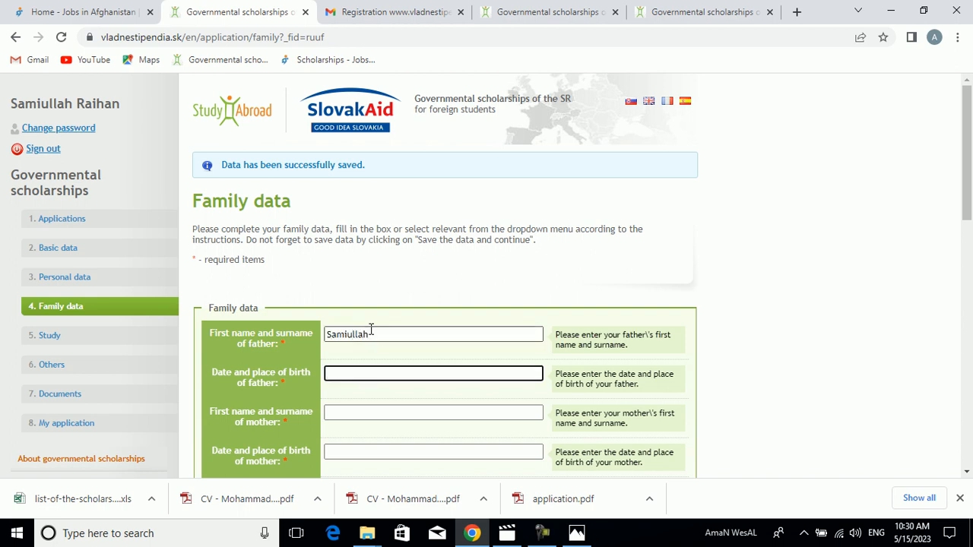
{"action": "type", "text": "Ra"}
{"action": "left_click", "coordinate": [371, 329]}
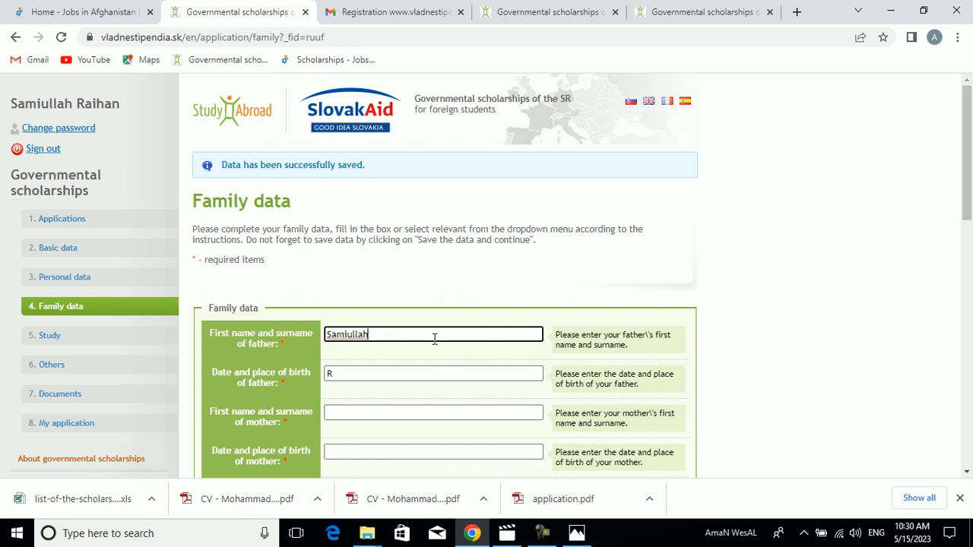
- Replace the name in the father's name field with the father's correct name and clear the father's date and place of birth field
{"action": "double_click", "coordinate": [345, 329]}
{"action": "key", "text": "BackSpace"}
{"action": "key", "text": "Tab"}
{"action": "key", "text": "BackSpace"}
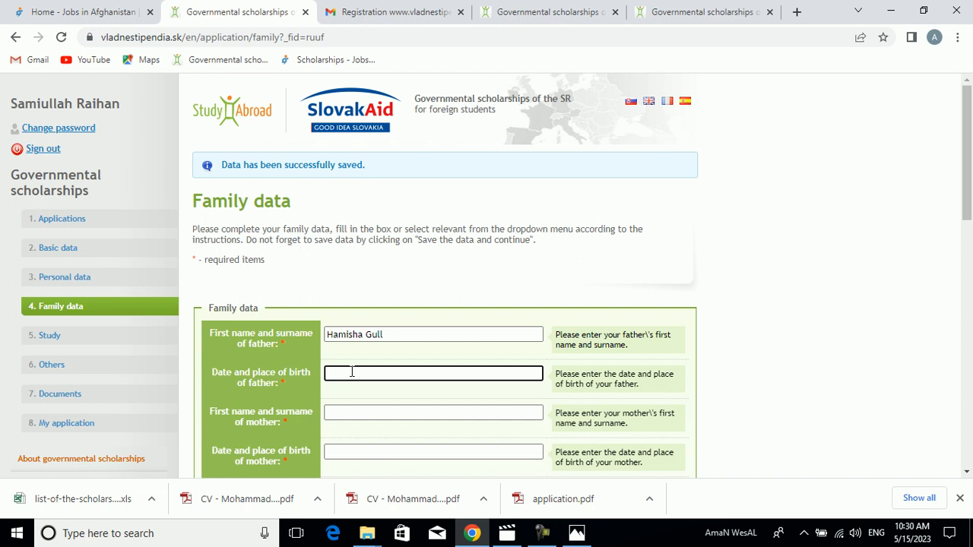
{"action": "type", "text": "1345-J"}
{"action": "key", "text": "BackSpace"}
{"action": "key", "text": "BackSpace"}
{"action": "key", "text": "BackSpace"}
{"action": "key", "text": "BackSpace"}
{"action": "key", "text": "BackSpace"}
{"action": "key", "text": "BackSpace"}
- Enter the father's date of birth followed by Paktia as his place of birth
{"action": "key", "text": "BackSpace"}
{"action": "key", "text": "BackSpace"}
{"action": "key", "text": "BackSpace"}
- Enter the mother's first name in the mother's name field of the family data
{"action": "left_click_drag", "start_coordinate": [971, 183], "coordinate": [971, 216]}
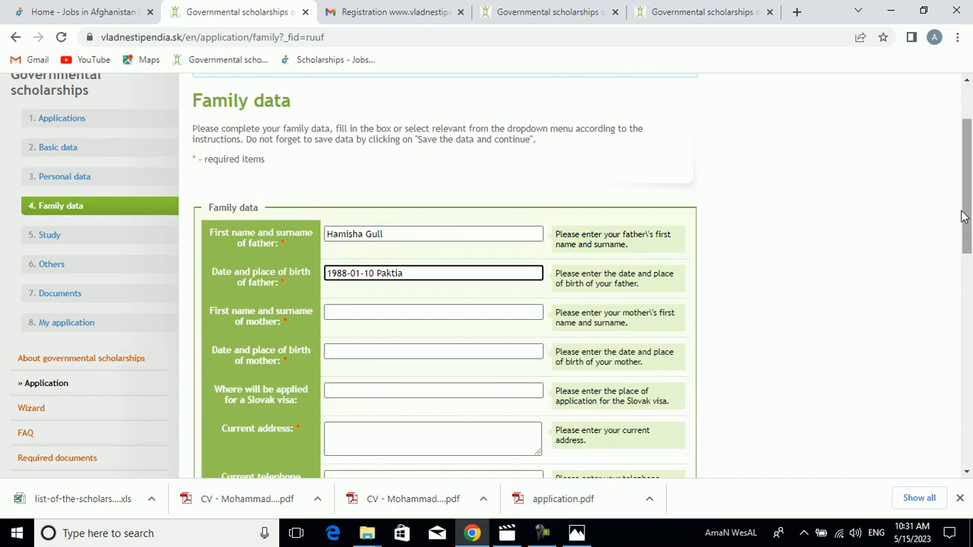
{"action": "left_click", "coordinate": [435, 313]}
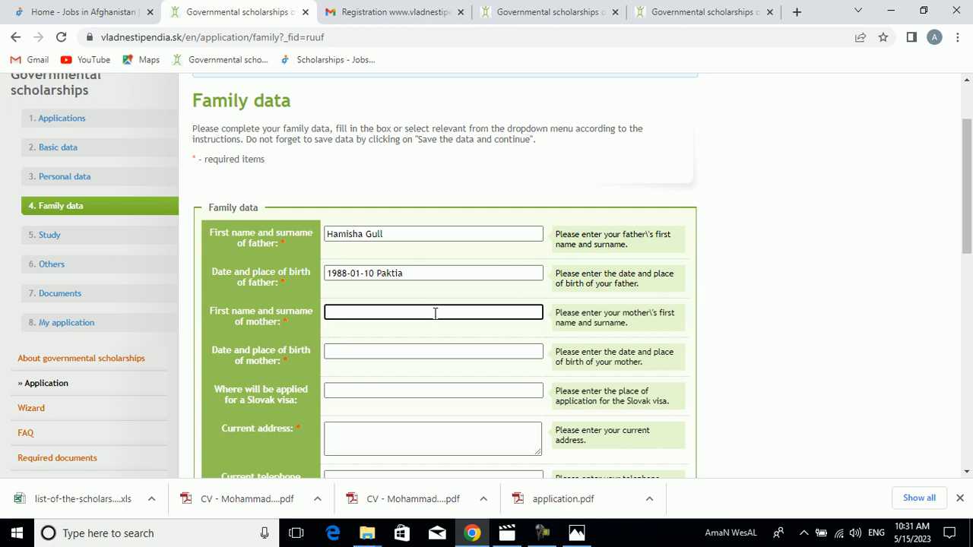
{"action": "type", "text": "Maryam,"}
{"action": "key", "text": "BackSpace"}
{"action": "key", "text": "BackSpace"}
- Enter the mother's year of birth followed by Paktia as her place of birth
{"action": "left_click", "coordinate": [360, 352]}
{"action": "type", "text": "19"}
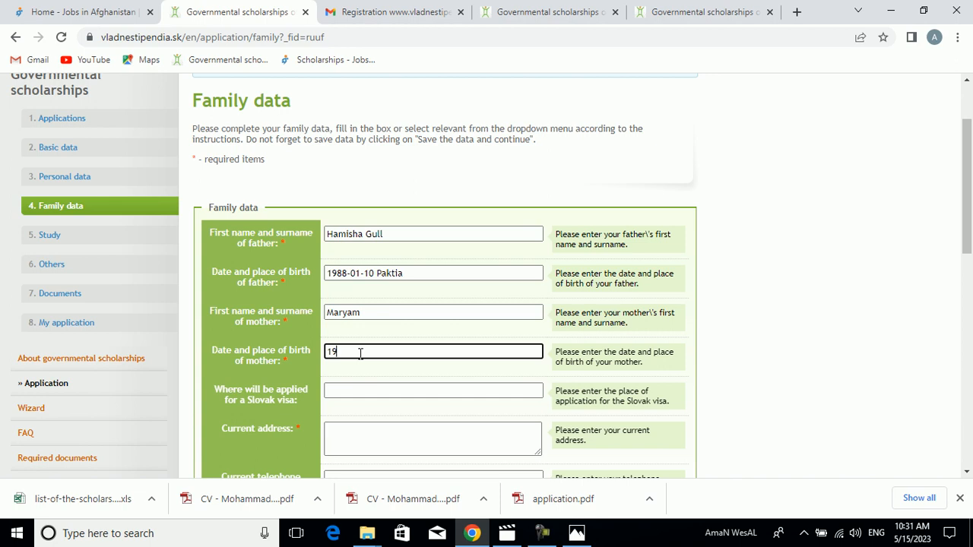
{"action": "type", "text": "77"}
{"action": "key", "text": "BackSpace"}
{"action": "key", "text": "BackSpace"}
{"action": "key", "text": "BackSpace"}
{"action": "type", "text": "981"}
{"action": "key", "text": "BackSpace"}
{"action": "type", "text": "5"}
{"action": "left_click_drag", "start_coordinate": [967, 182], "coordinate": [967, 221]}
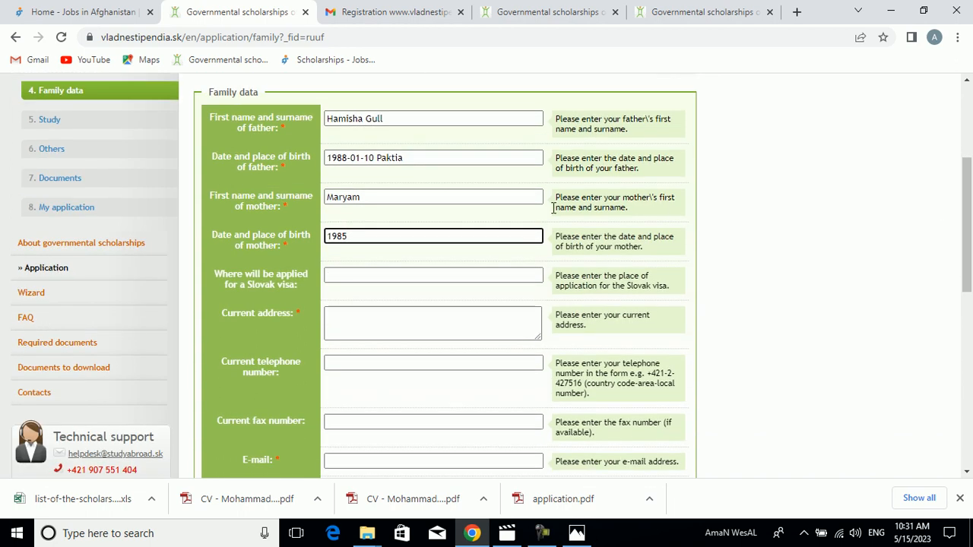
{"action": "type", "text": "Paktia"}
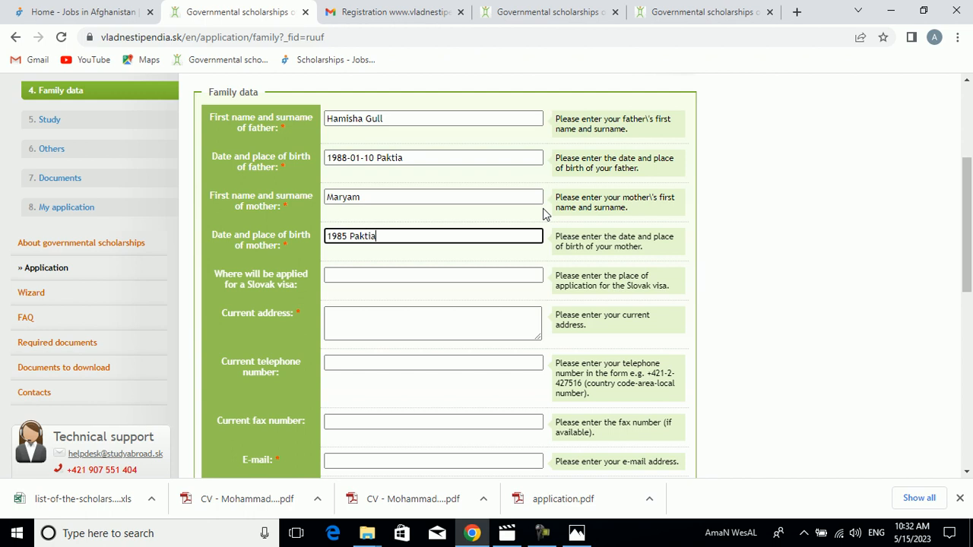
{"action": "left_click", "coordinate": [407, 280]}
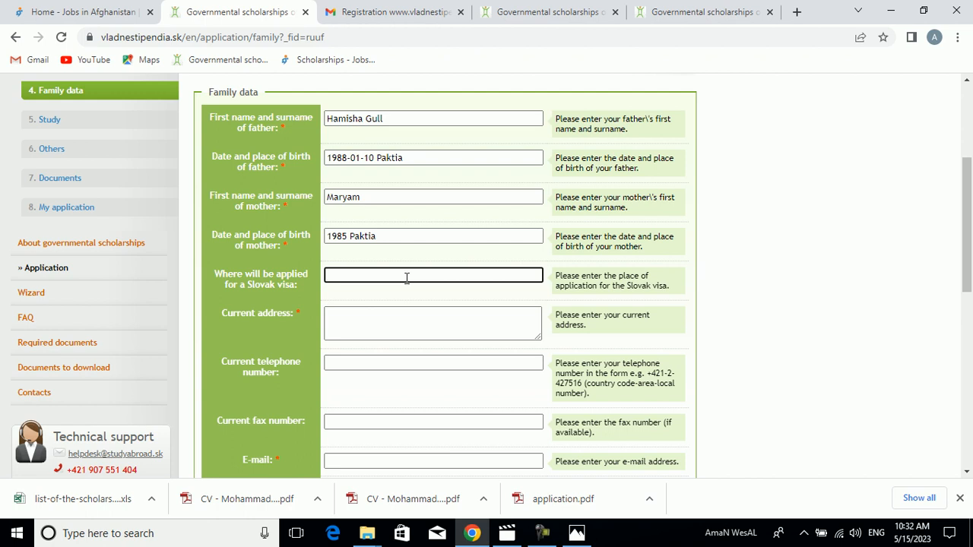
{"action": "type", "text": "Afghnisan"}
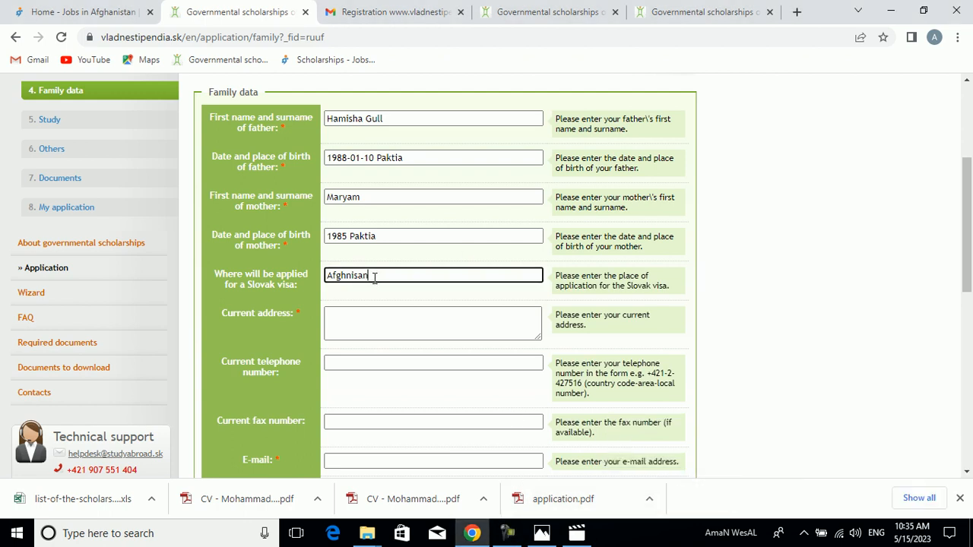
{"action": "left_click_drag", "start_coordinate": [374, 279], "coordinate": [300, 283]}
{"action": "key", "text": "BackSpace"}
{"action": "left_click_drag", "start_coordinate": [297, 286], "coordinate": [276, 286]}
- Enter IRAN as the place of application for the Slovak visa
{"action": "left_click", "coordinate": [342, 279]}
{"action": "type", "text": "IRAN"}
{"action": "key", "text": "Tab"}
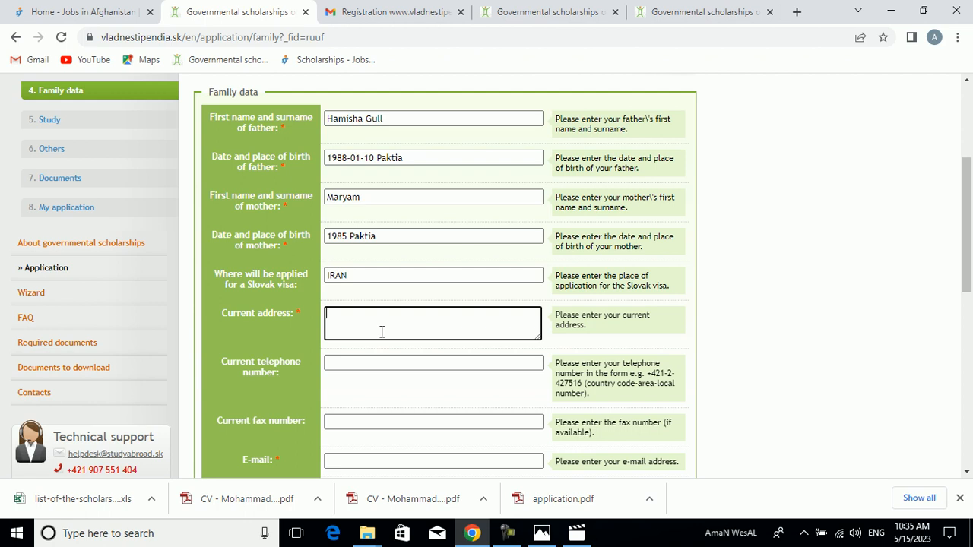
- Fill in the applicant's current address in the family data
{"action": "type", "text": "Paktia, Gardiz, Afghanistan"}
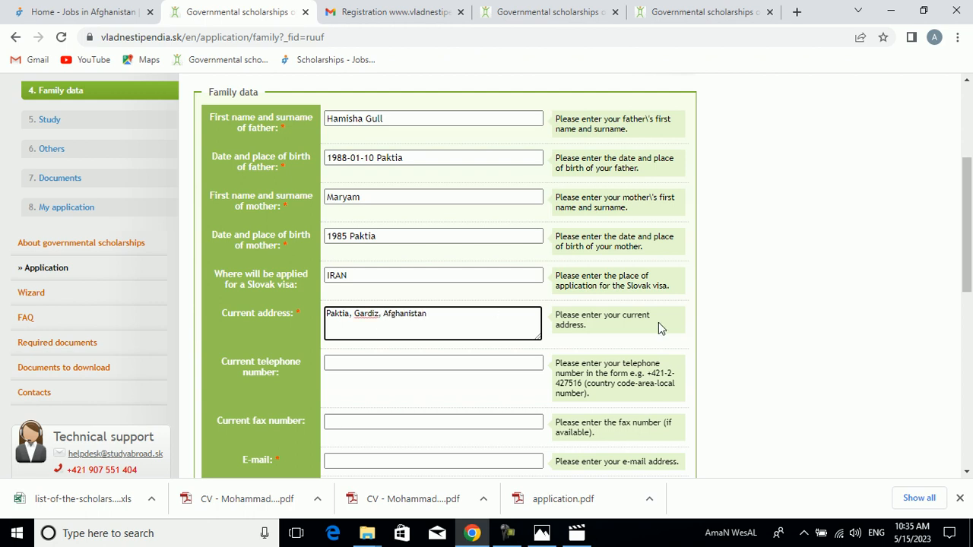
- Enter the applicant's current telephone number in the family data, leaving the current fax number empty
{"action": "scroll", "coordinate": [435, 301], "scroll_direction": "down", "scroll_amount": 1}
{"action": "left_click", "coordinate": [392, 275]}
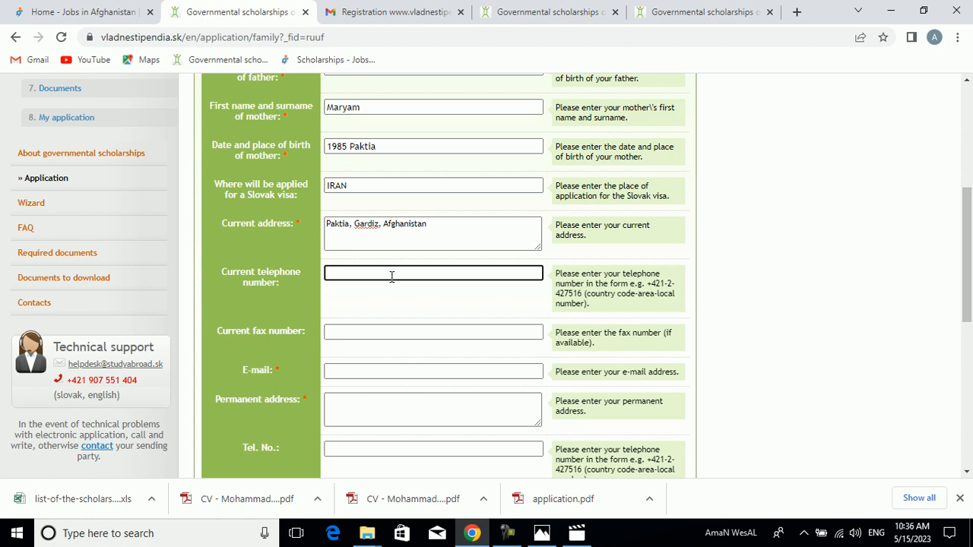
{"action": "left_click", "coordinate": [366, 333]}
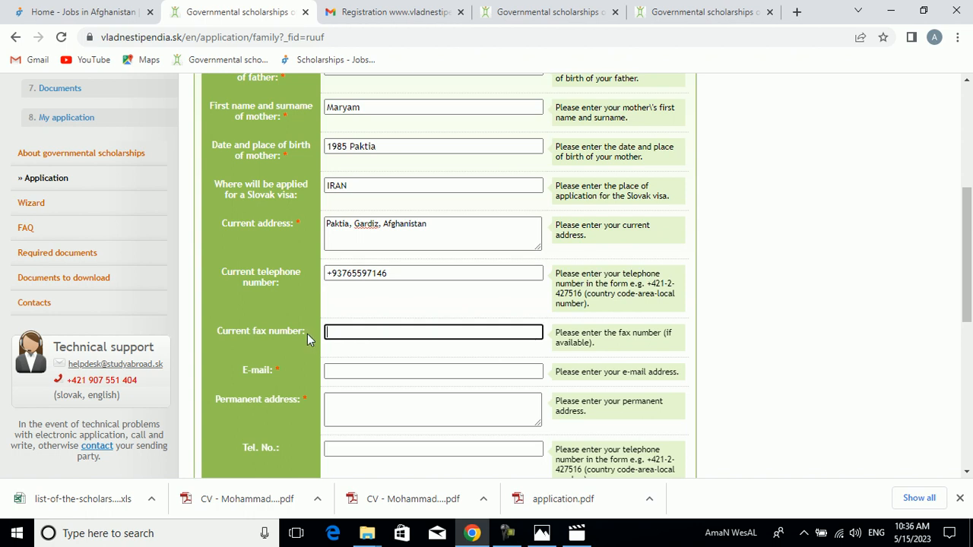
{"action": "left_click_drag", "start_coordinate": [308, 334], "coordinate": [235, 331]}
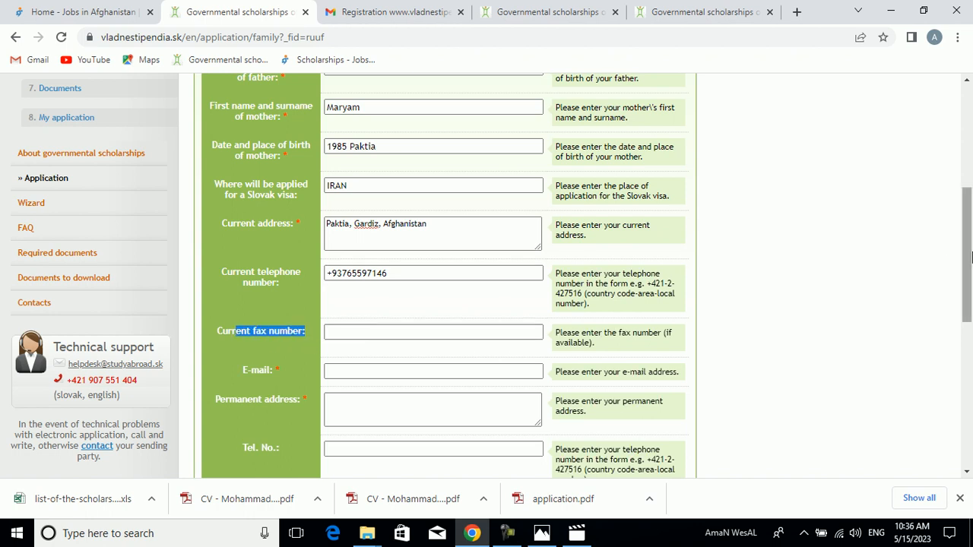
- Fill in the applicant's e-mail address in the family data
{"action": "scroll", "coordinate": [945, 245], "scroll_direction": "down", "scroll_amount": 3}
{"action": "left_click", "coordinate": [514, 275]}
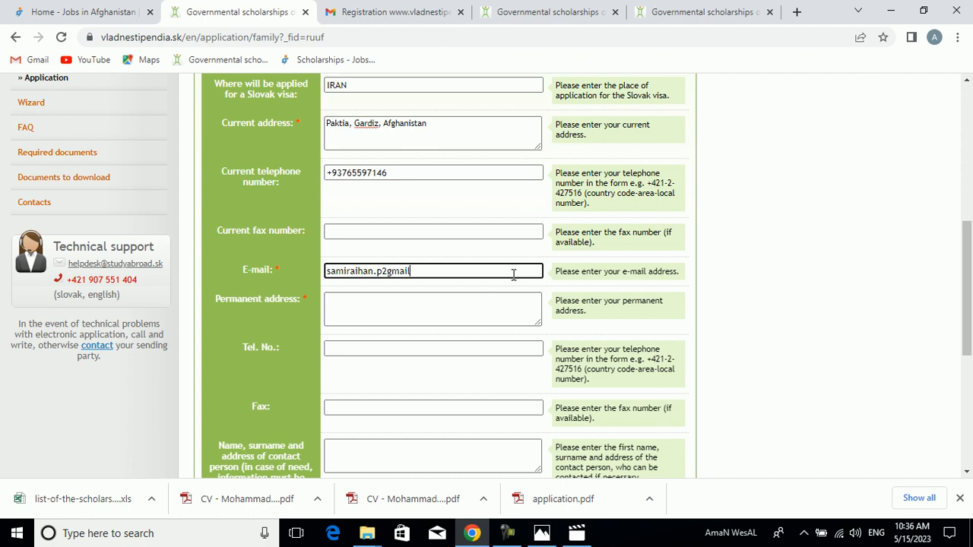
{"action": "type", "text": "@"}
- Fill in the applicant's permanent address in the family data
{"action": "mouse_move", "coordinate": [968, 319]}
{"action": "left_mouse_down"}
{"action": "mouse_move", "coordinate": [971, 206]}
{"action": "mouse_move", "coordinate": [971, 332]}
{"action": "left_mouse_up"}
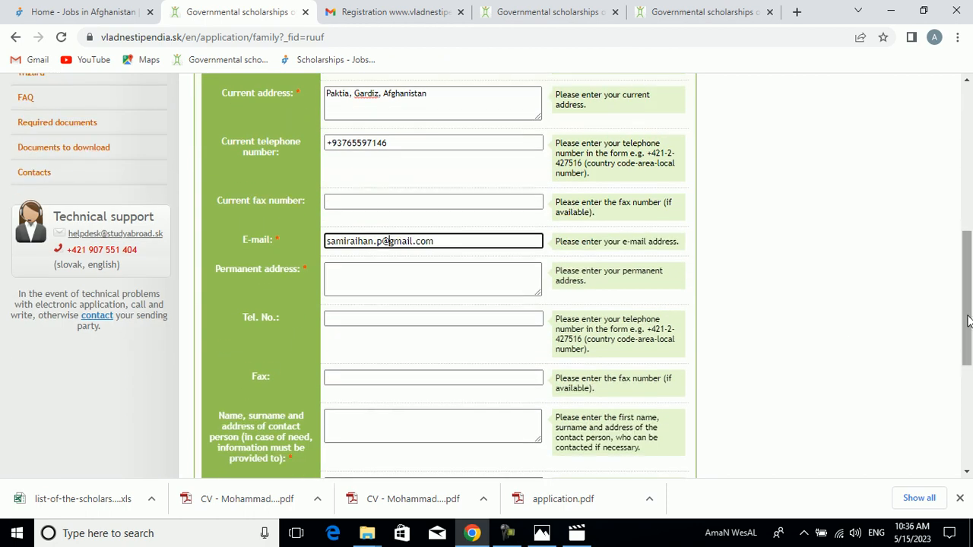
{"action": "left_click", "coordinate": [406, 274]}
{"action": "type", "text": "Paktia, Gardiz, Afghan"}
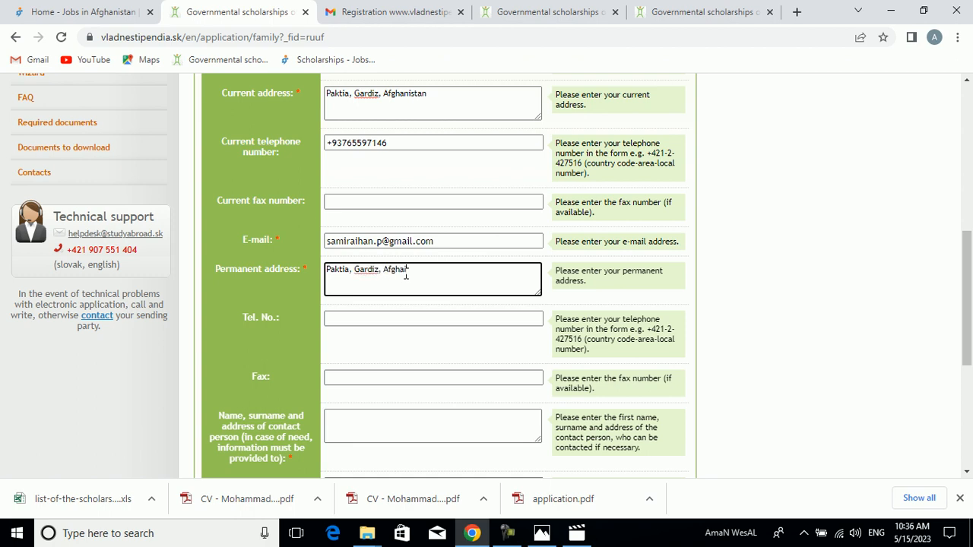
{"action": "type", "text": "istan"}
{"action": "left_click", "coordinate": [364, 269]}
- Examine which details are required in the contact person's name, surname and address field
{"action": "scroll", "coordinate": [970, 242], "scroll_direction": "down", "scroll_amount": 1}
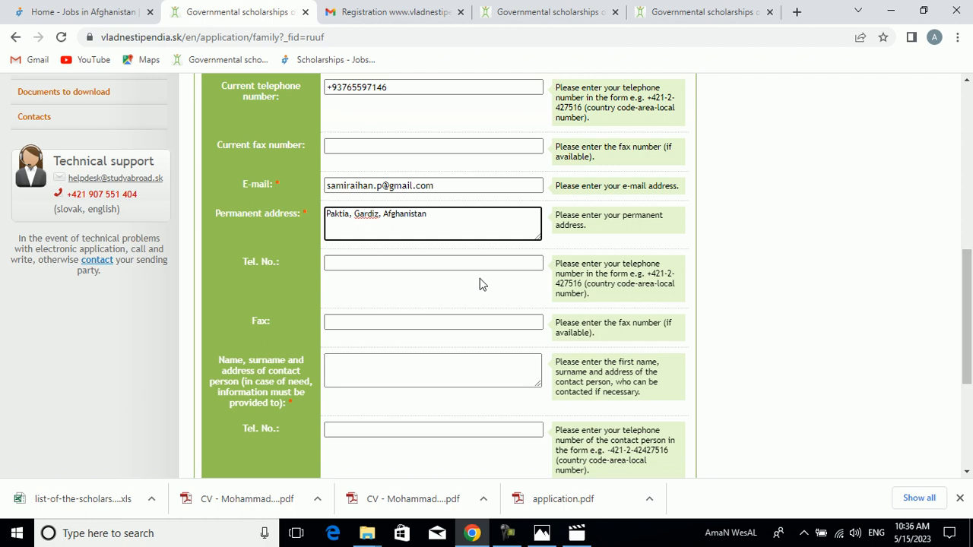
{"action": "left_click", "coordinate": [366, 371]}
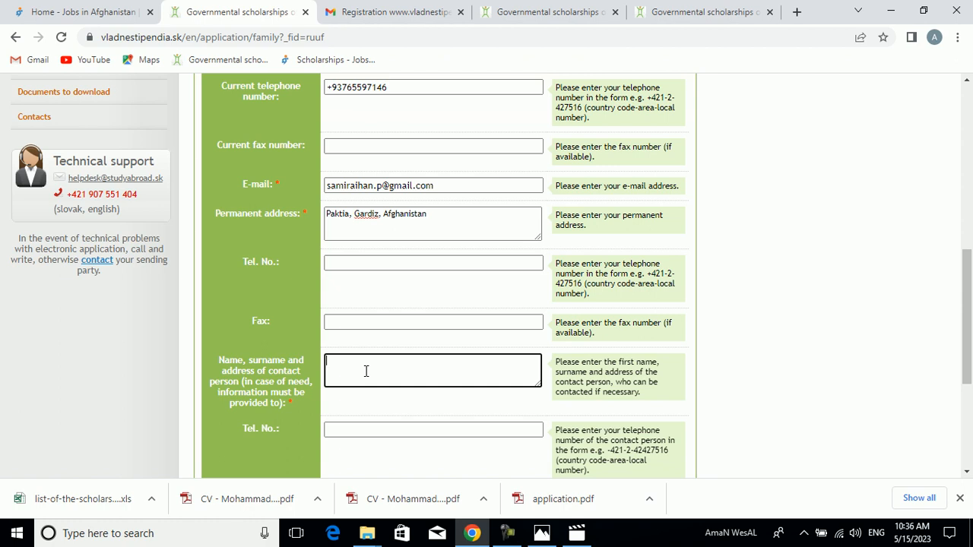
{"action": "left_click_drag", "start_coordinate": [287, 406], "coordinate": [210, 361]}
{"action": "left_click", "coordinate": [244, 360]}
{"action": "left_click_drag", "start_coordinate": [284, 403], "coordinate": [219, 361]}
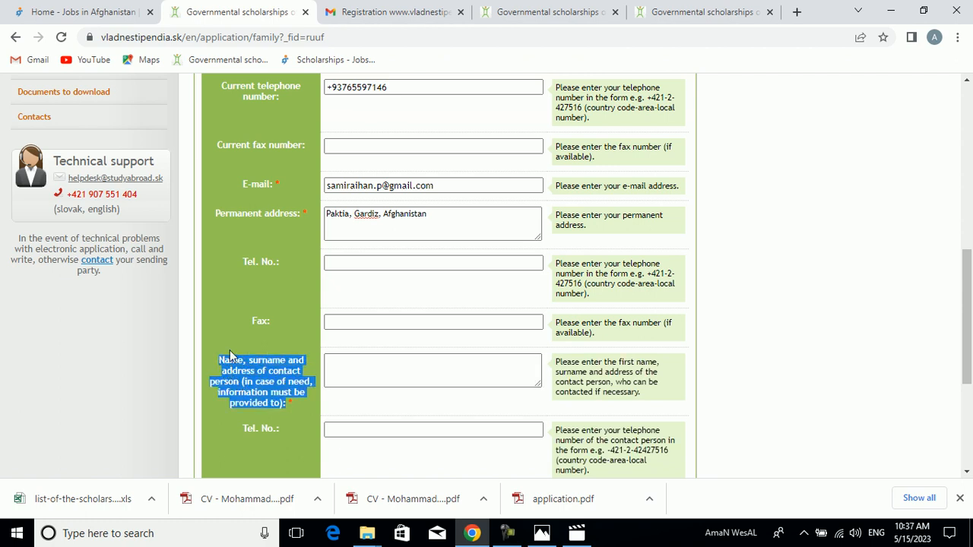
{"action": "left_click", "coordinate": [229, 350]}
{"action": "left_click_drag", "start_coordinate": [286, 407], "coordinate": [219, 363]}
{"action": "left_click", "coordinate": [219, 361]}
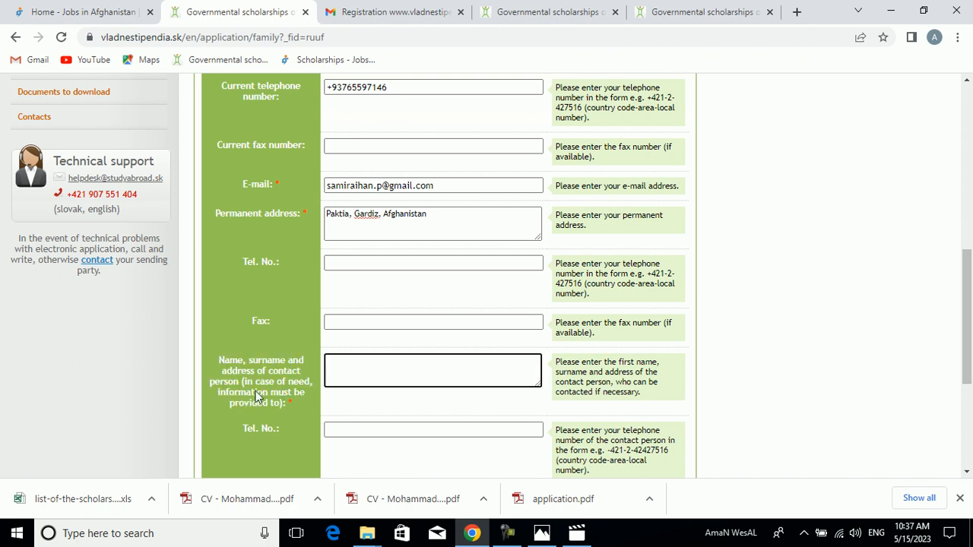
{"action": "left_click_drag", "start_coordinate": [289, 406], "coordinate": [337, 373]}
- Enter the contact person's full name and phone number, separated by a comma, in the name, surname and address field
{"action": "left_click", "coordinate": [337, 372]}
{"action": "left_click_drag", "start_coordinate": [971, 308], "coordinate": [971, 319]}
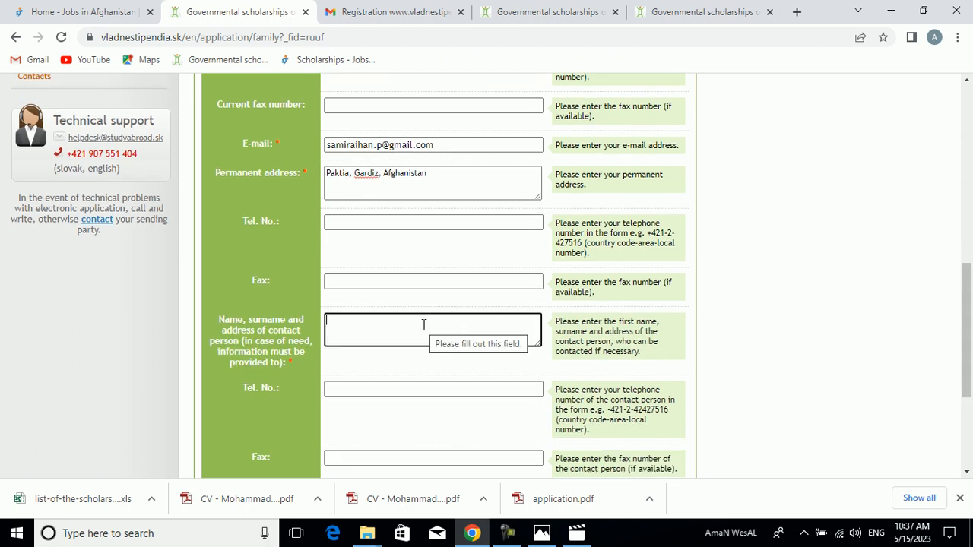
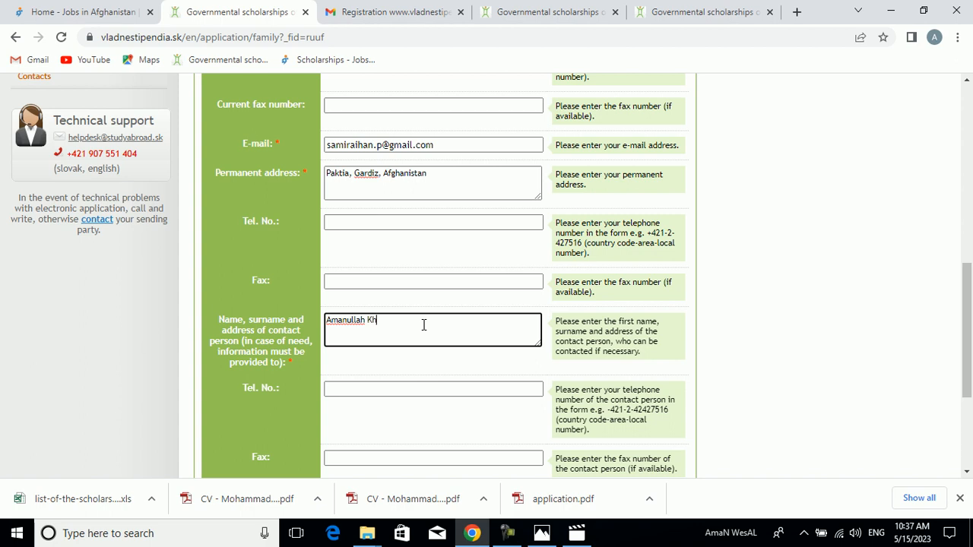
{"action": "left_click", "coordinate": [428, 389]}
- Fill in the contact person's e-mail address, then save the family data and continue to the Study section
{"action": "left_click_drag", "start_coordinate": [967, 329], "coordinate": [971, 395]}
{"action": "left_click", "coordinate": [377, 291]}
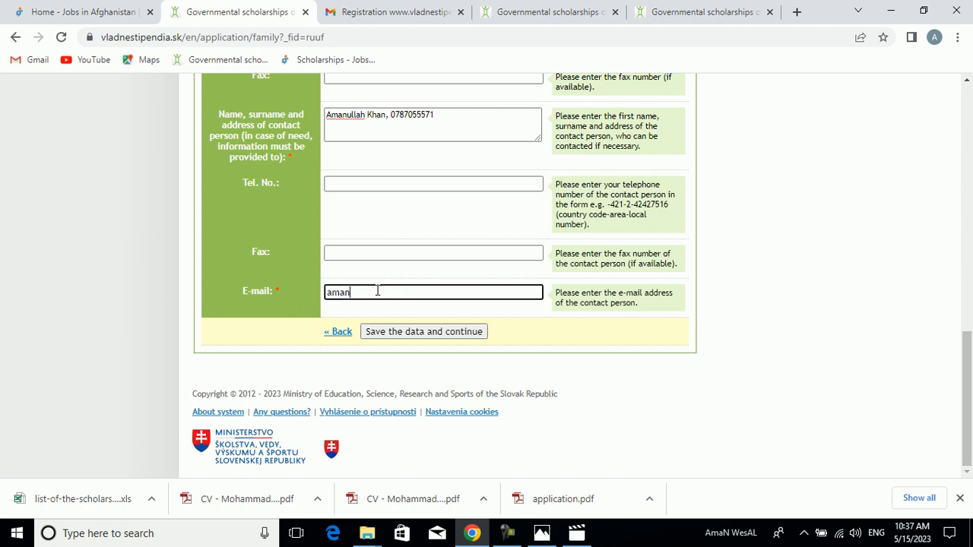
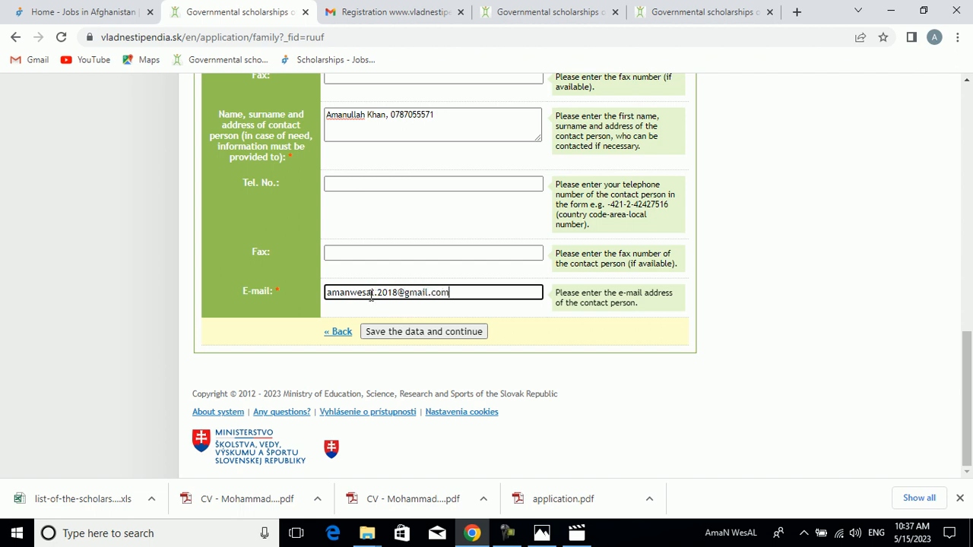
{"action": "mouse_move", "coordinate": [965, 381]}
{"action": "left_mouse_down"}
{"action": "mouse_move", "coordinate": [965, 197]}
{"action": "mouse_move", "coordinate": [958, 388]}
{"action": "left_mouse_up"}
{"action": "left_click", "coordinate": [418, 337]}
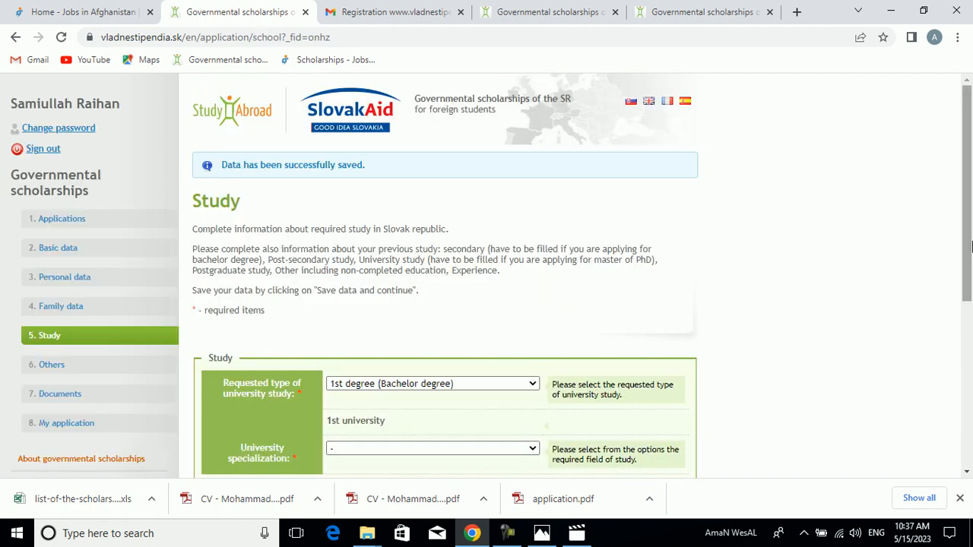
- Set the requested type of university study to Joined 1st and 2nd degree
{"action": "left_click_drag", "start_coordinate": [972, 251], "coordinate": [968, 308]}
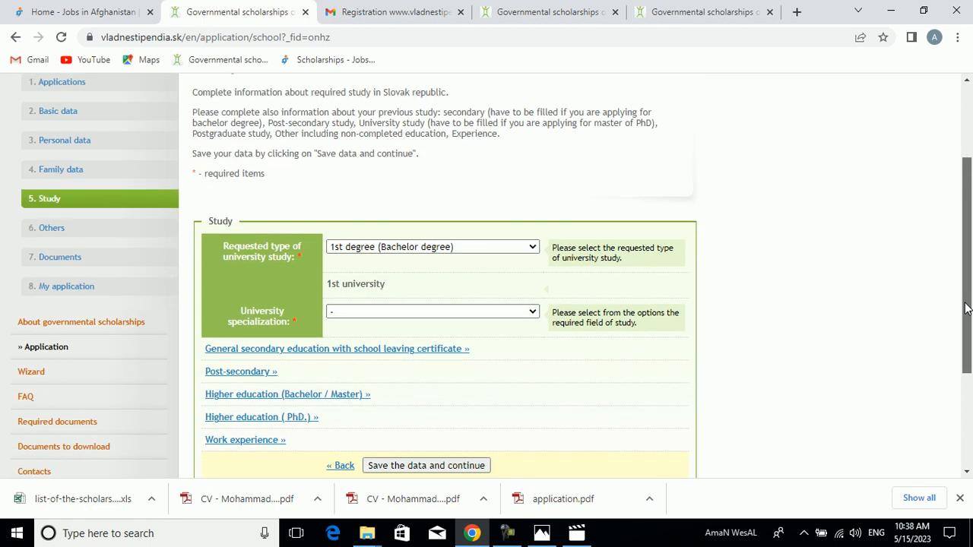
{"action": "left_click", "coordinate": [534, 248]}
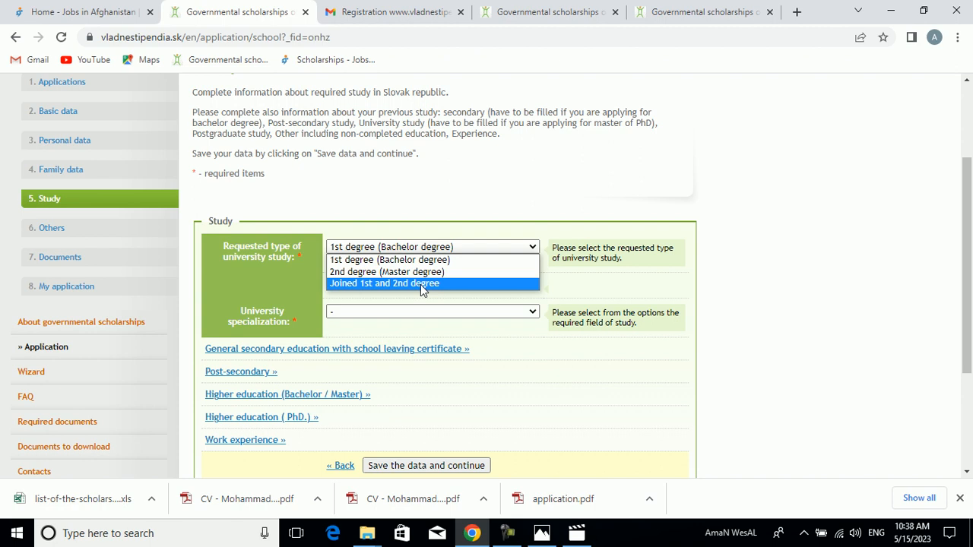
{"action": "left_click", "coordinate": [424, 260]}
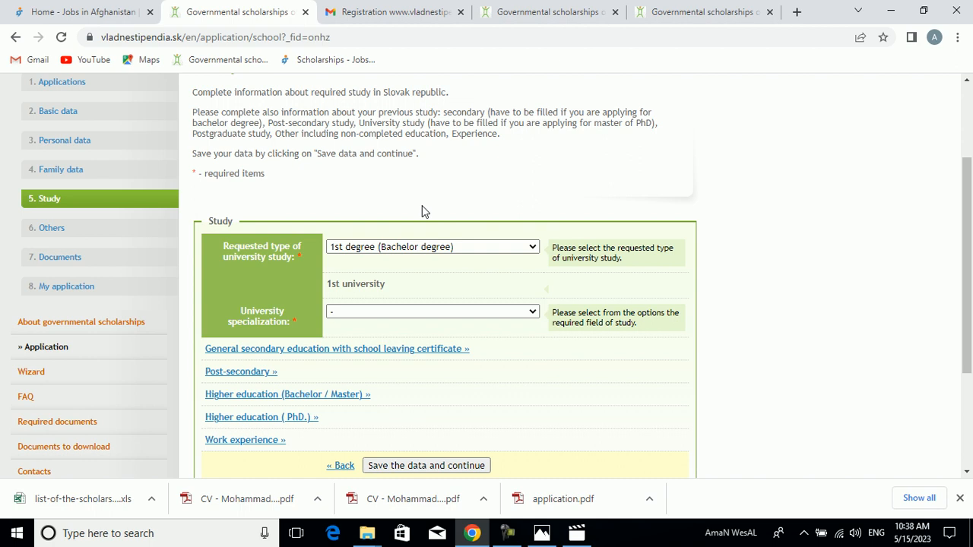
{"action": "left_click", "coordinate": [508, 247]}
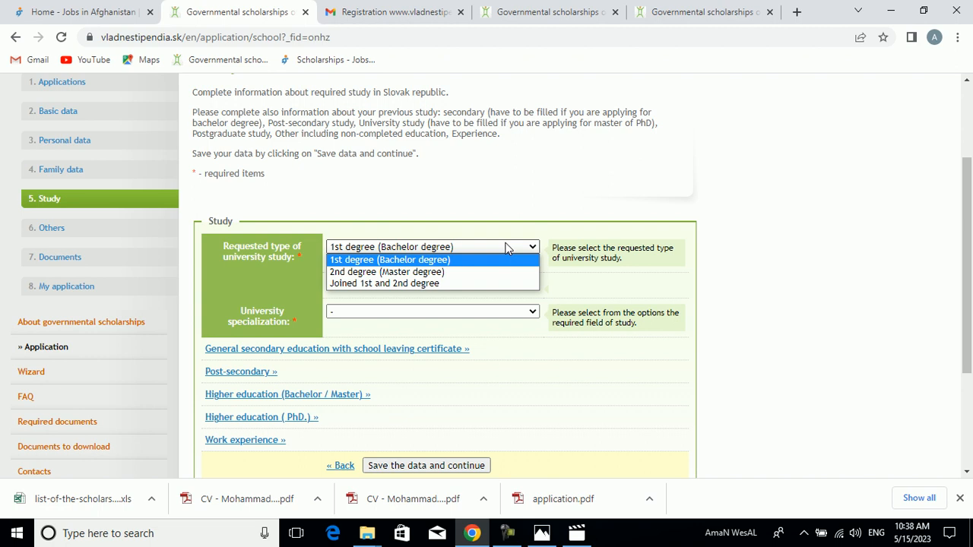
{"action": "left_click", "coordinate": [449, 284]}
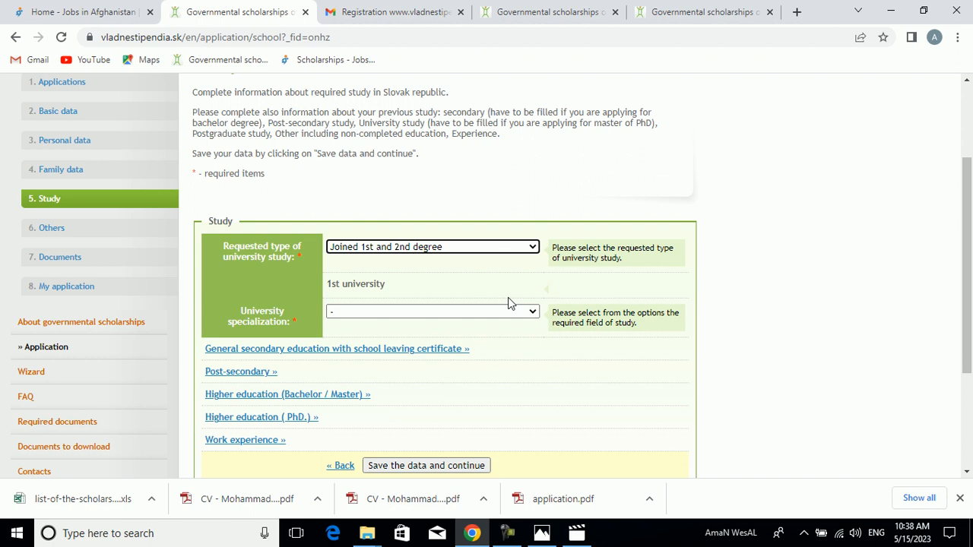
{"action": "left_click", "coordinate": [530, 256]}
{"action": "left_click", "coordinate": [530, 256]}
{"action": "left_click", "coordinate": [530, 256]}
{"action": "left_click", "coordinate": [530, 257]}
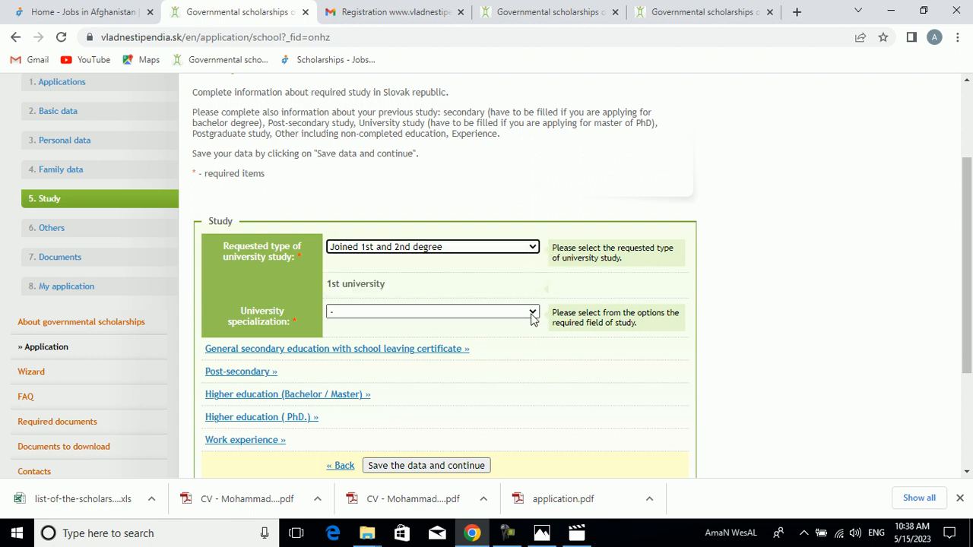
- Choose 5141S00 General Medicine as the university specialization and save the study data to continue
{"action": "left_click", "coordinate": [533, 315]}
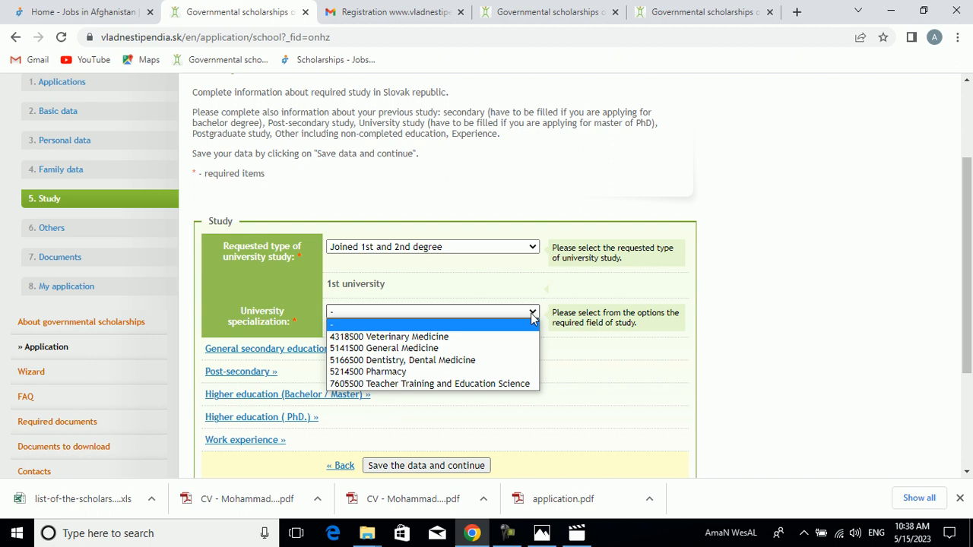
{"action": "key", "text": "Down"}
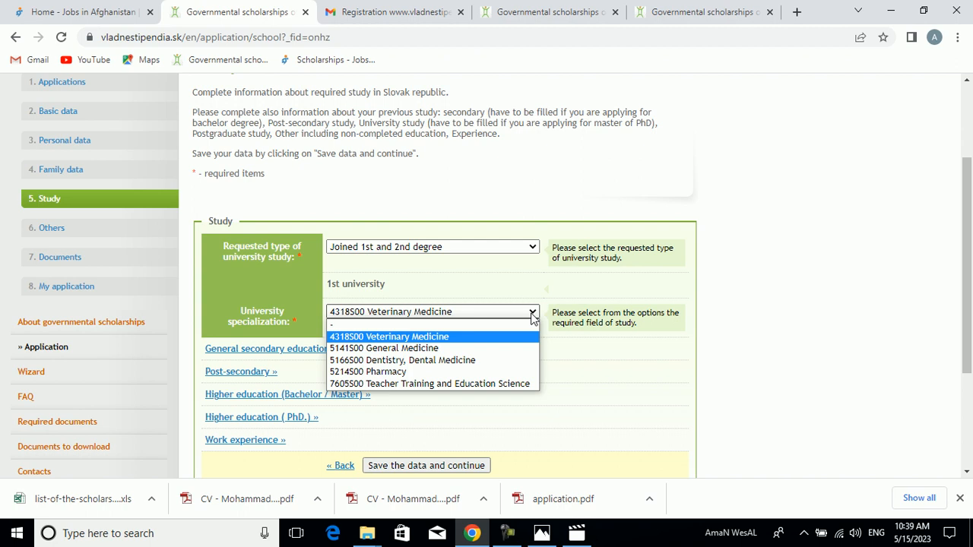
{"action": "key", "text": "Down"}
{"action": "key", "text": "Return"}
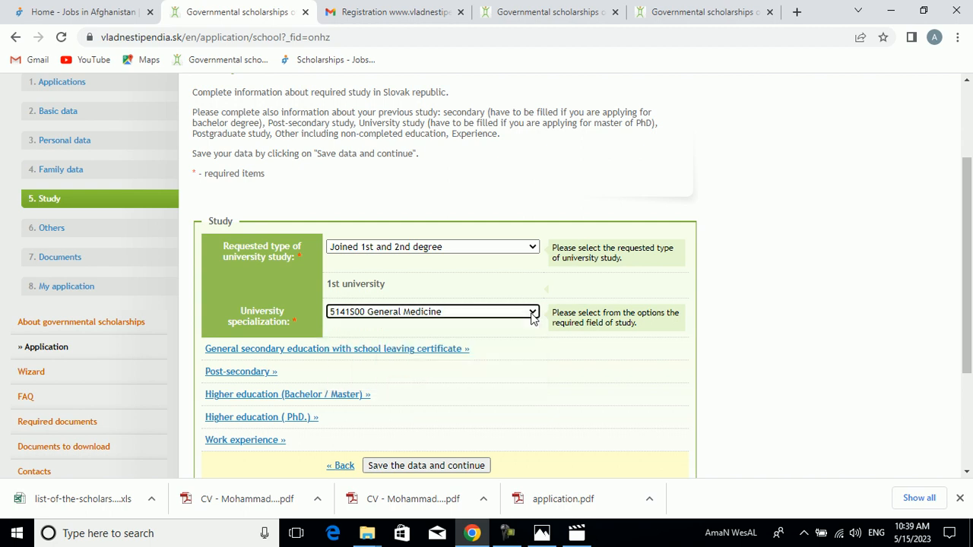
{"action": "left_click_drag", "start_coordinate": [968, 302], "coordinate": [967, 330]}
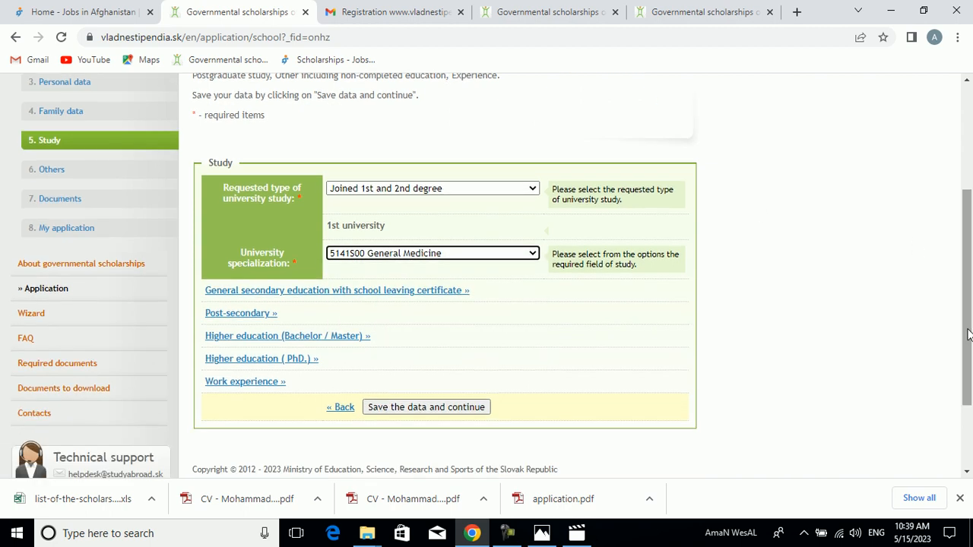
{"action": "left_click", "coordinate": [399, 408]}
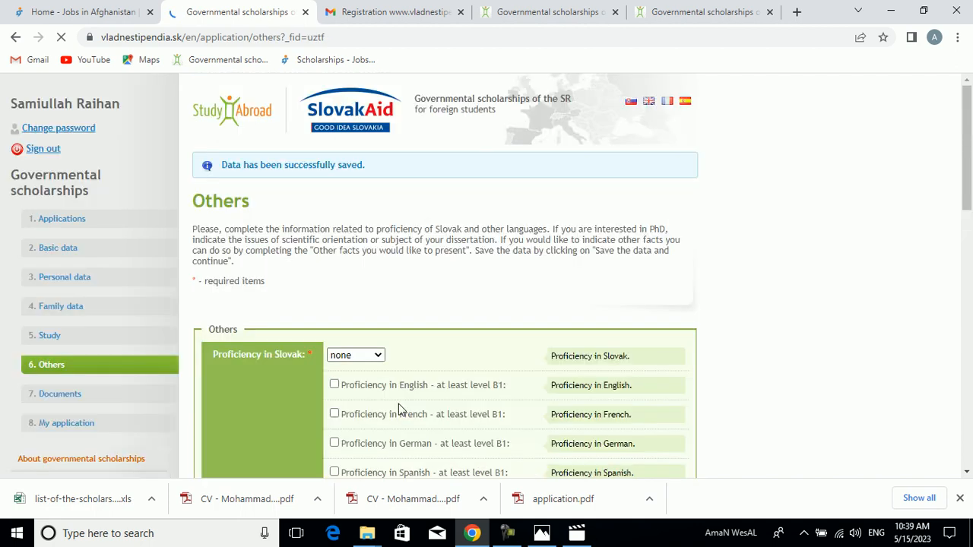
- Set the proficiency in Slovak to none and mark proficiency in English at level B1 or higher, with French left unmarked
{"action": "left_click_drag", "start_coordinate": [967, 165], "coordinate": [967, 221]}
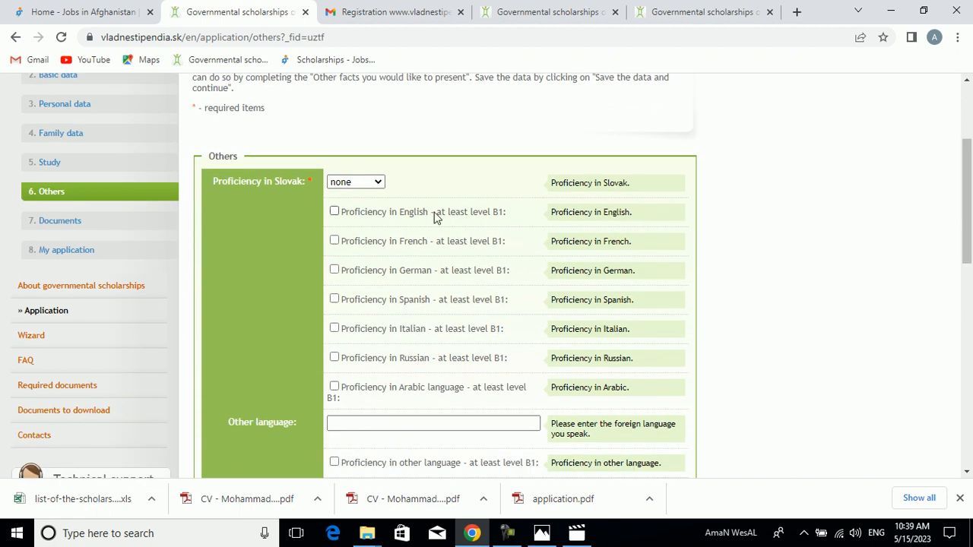
{"action": "left_click", "coordinate": [373, 183]}
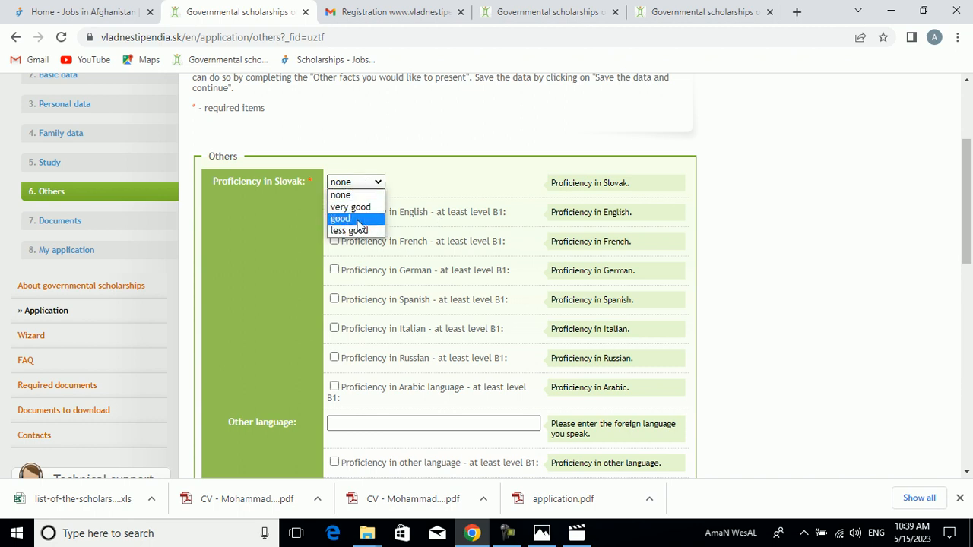
{"action": "left_click", "coordinate": [355, 196]}
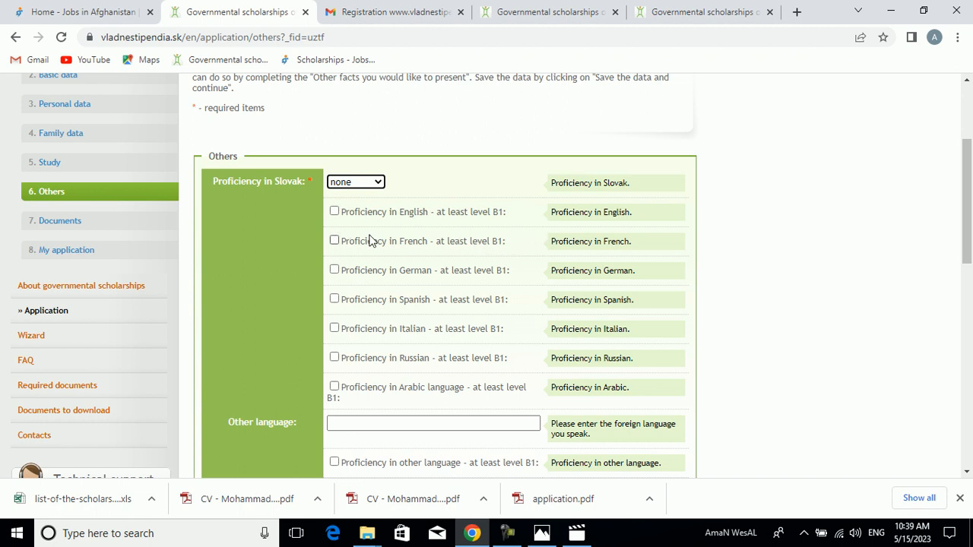
{"action": "left_click", "coordinate": [334, 241]}
{"action": "left_click", "coordinate": [335, 212]}
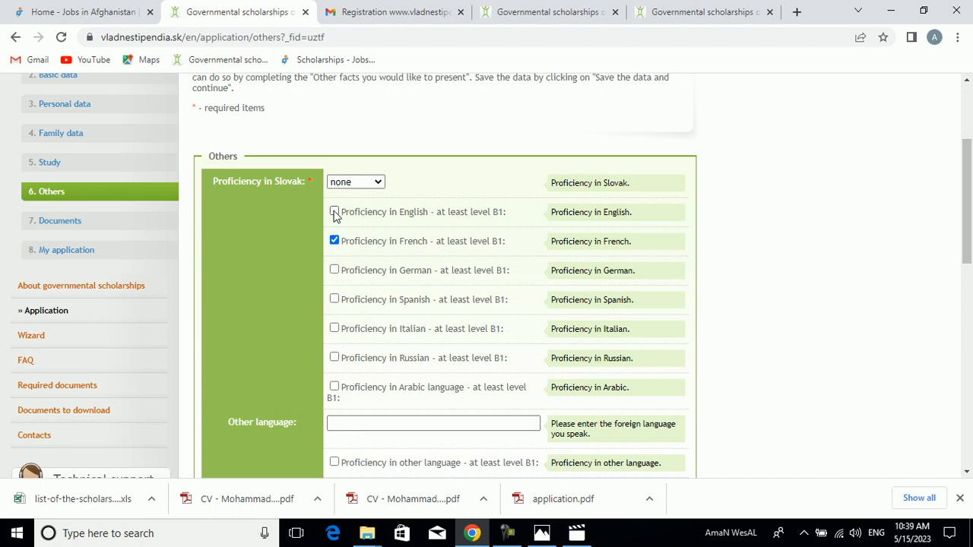
{"action": "left_click", "coordinate": [335, 242]}
- Review the optional fields for other language, academic orientation and other facts above the Ministry of Education consent
{"action": "left_click_drag", "start_coordinate": [972, 196], "coordinate": [972, 245]}
{"action": "left_click", "coordinate": [457, 259]}
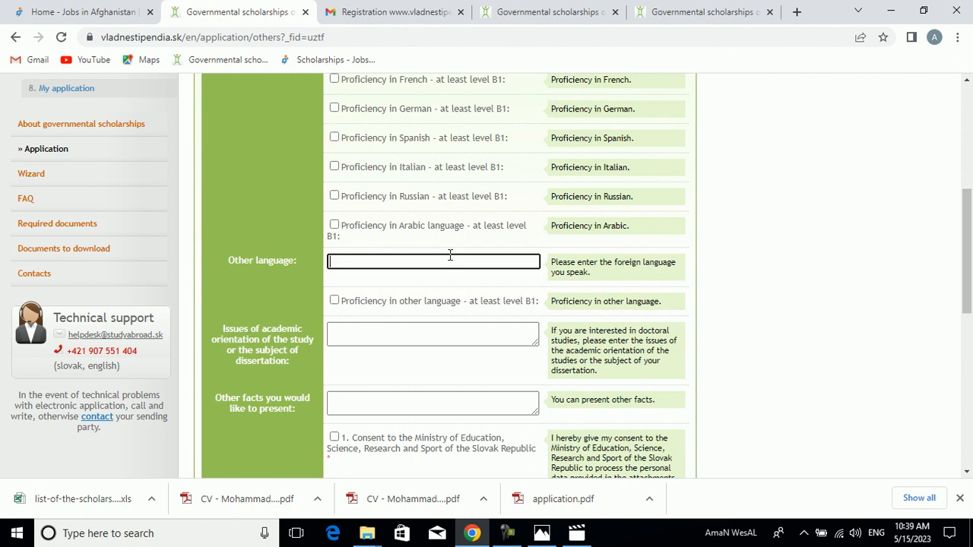
{"action": "left_click_drag", "start_coordinate": [972, 272], "coordinate": [972, 287]}
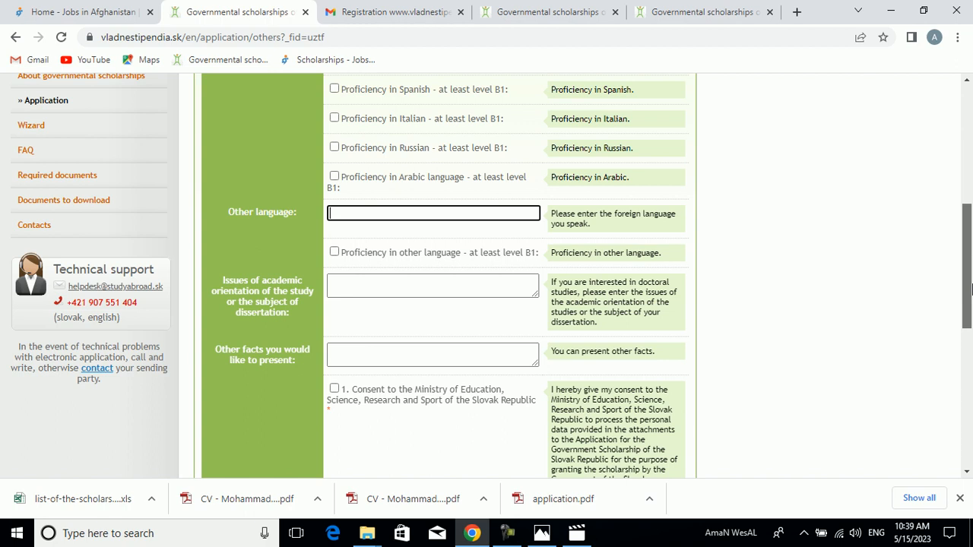
{"action": "left_click", "coordinate": [493, 284]}
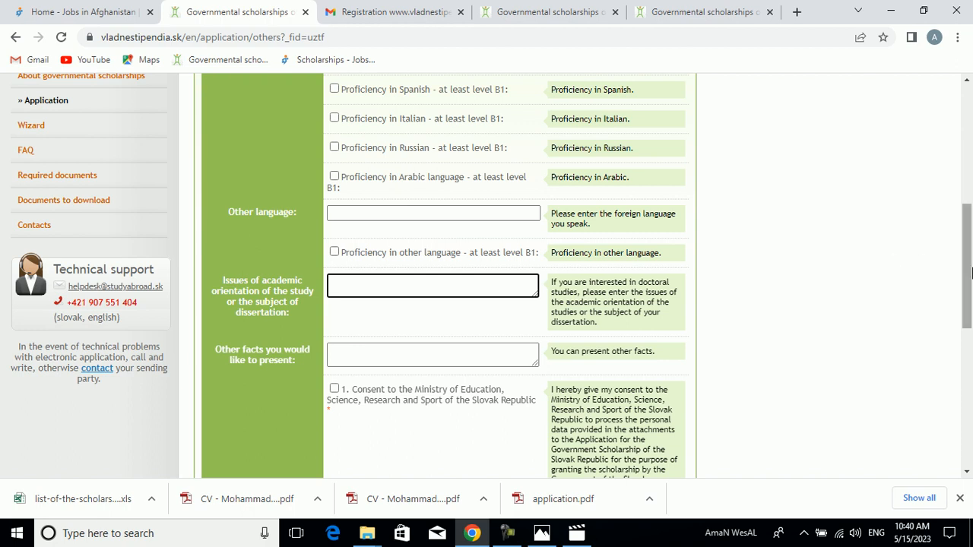
{"action": "left_click_drag", "start_coordinate": [971, 273], "coordinate": [971, 281]}
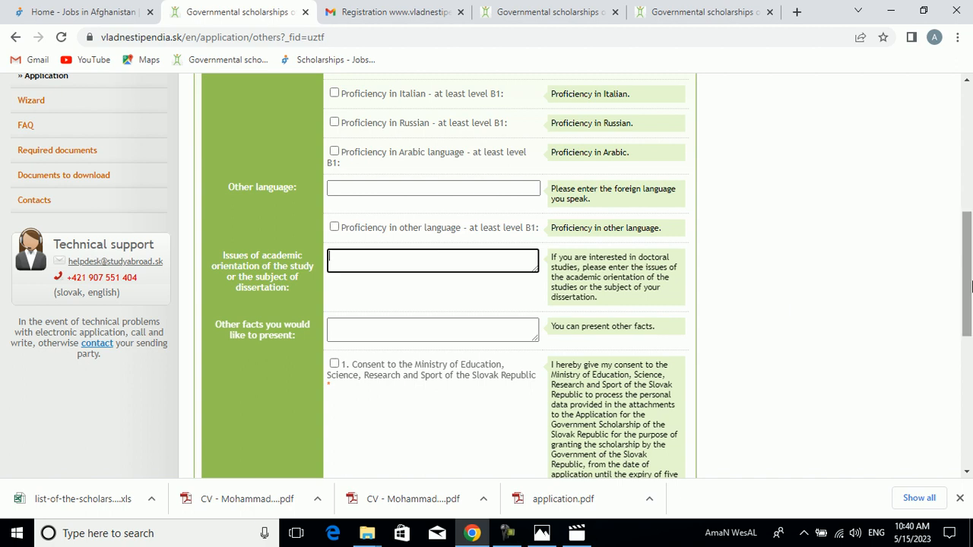
{"action": "left_click_drag", "start_coordinate": [972, 285], "coordinate": [971, 291]}
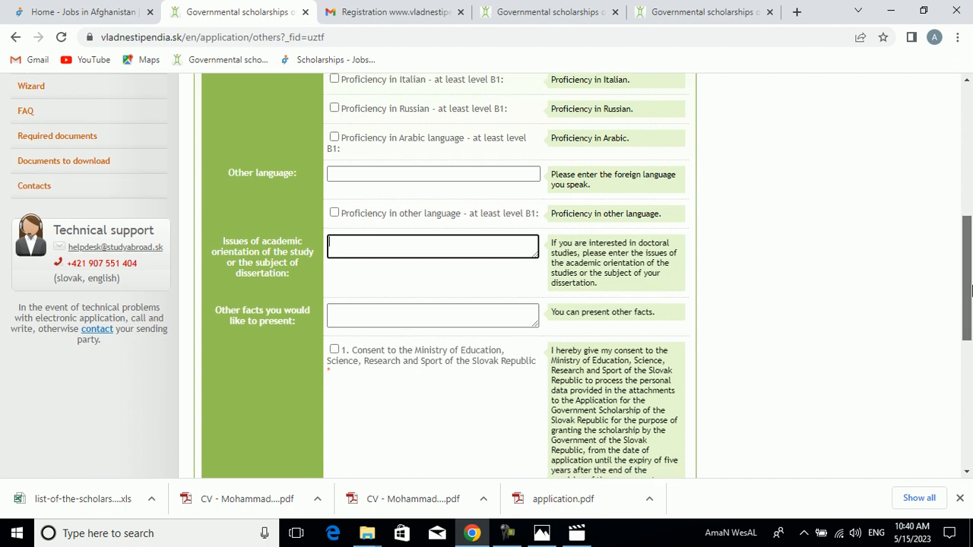
{"action": "left_click_drag", "start_coordinate": [971, 292], "coordinate": [971, 296]}
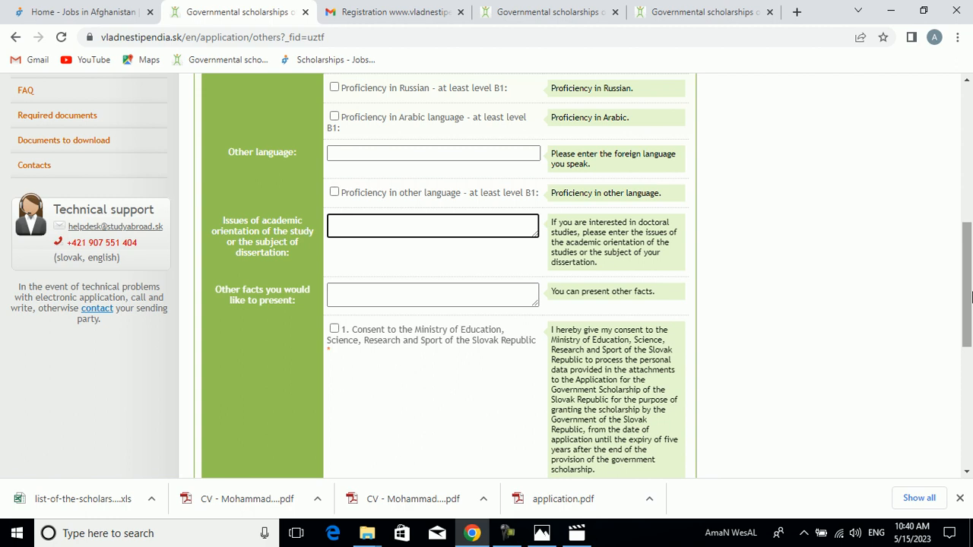
{"action": "scroll", "coordinate": [971, 296], "scroll_direction": "up", "scroll_amount": 4}
{"action": "scroll", "coordinate": [971, 295], "scroll_direction": "down", "scroll_amount": 4}
{"action": "left_click_drag", "start_coordinate": [971, 296], "coordinate": [971, 316]}
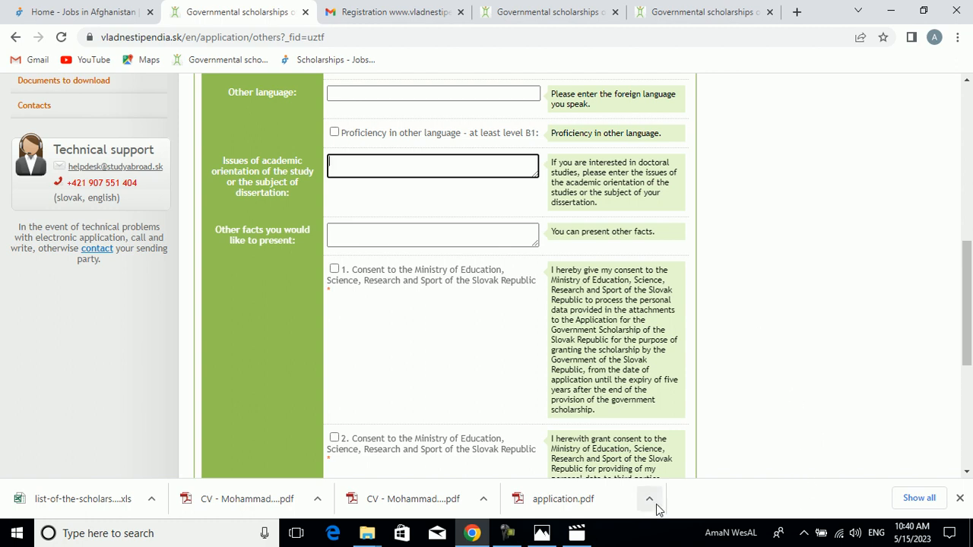
- Switch to Movies & TV and close its window with the Slovakia scholarships video
{"action": "left_click", "coordinate": [577, 533]}
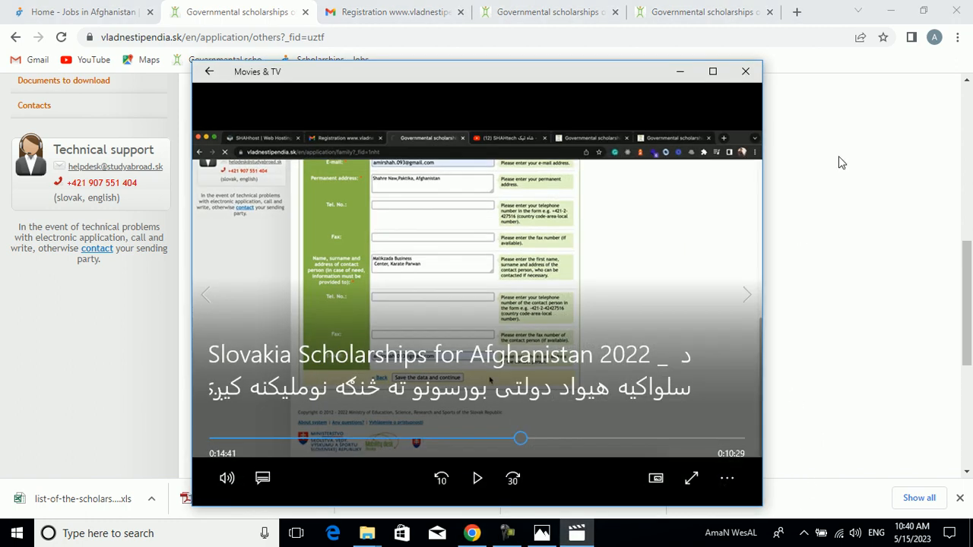
{"action": "left_click", "coordinate": [745, 71]}
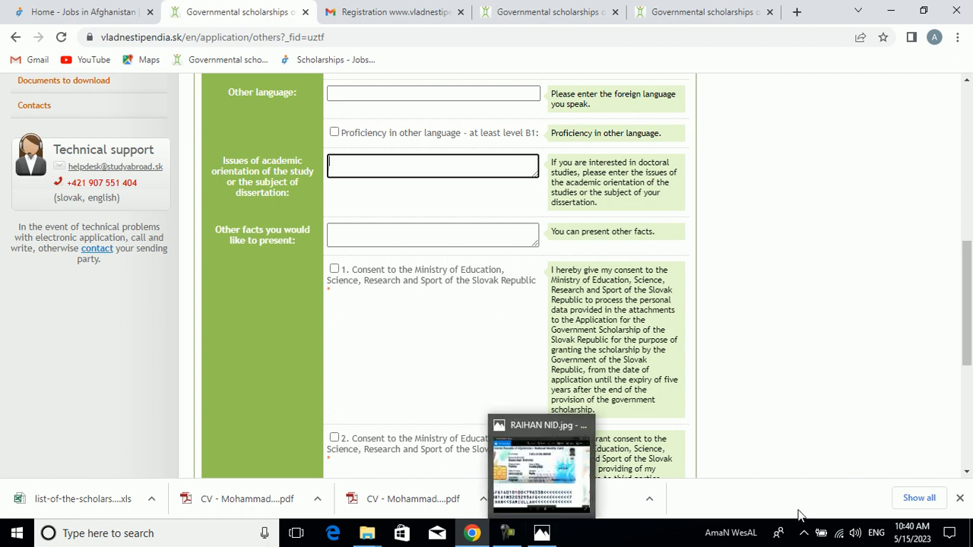
{"action": "left_click", "coordinate": [804, 533]}
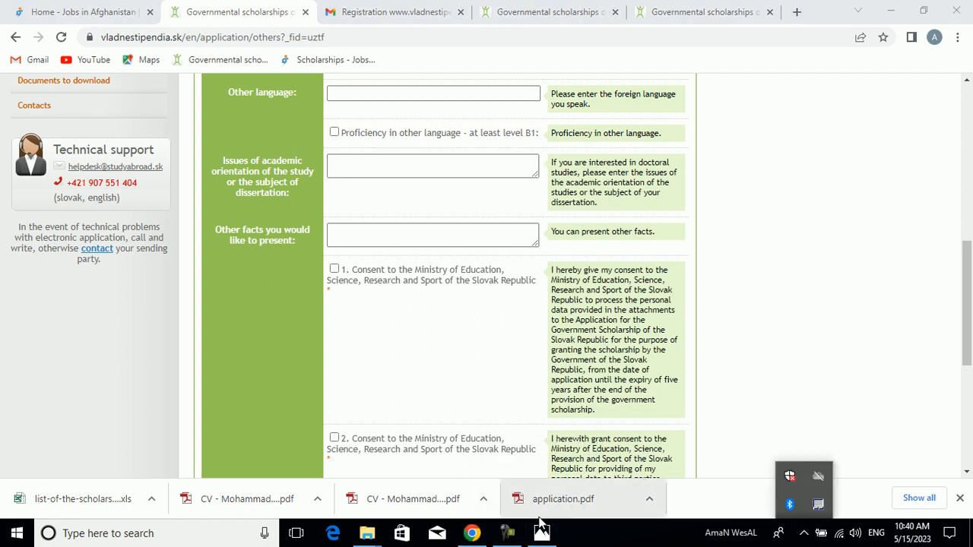
{"action": "left_click", "coordinate": [508, 533]}
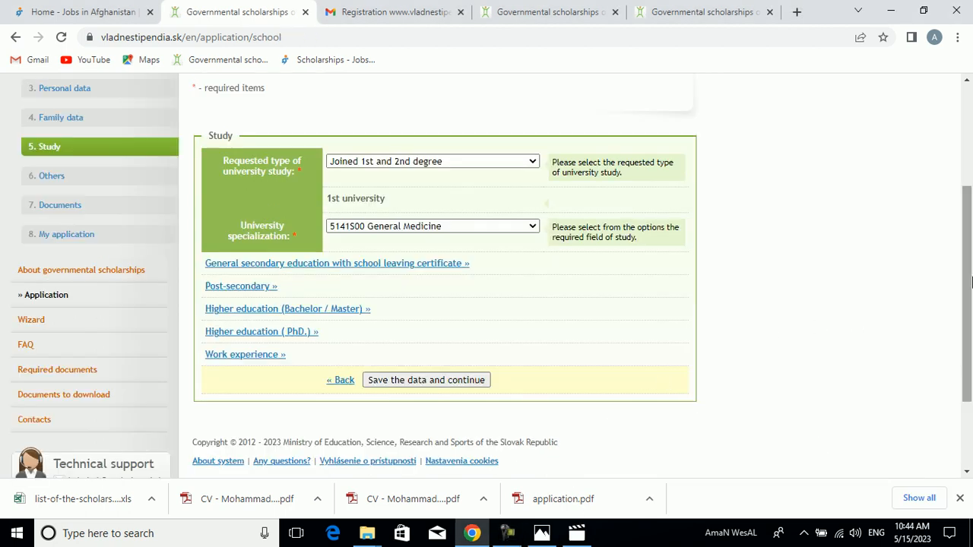
- Set the requested type of university study to 1st degree (Bachelor degree) in the Study section
{"action": "scroll", "coordinate": [971, 256], "scroll_direction": "up", "scroll_amount": 1}
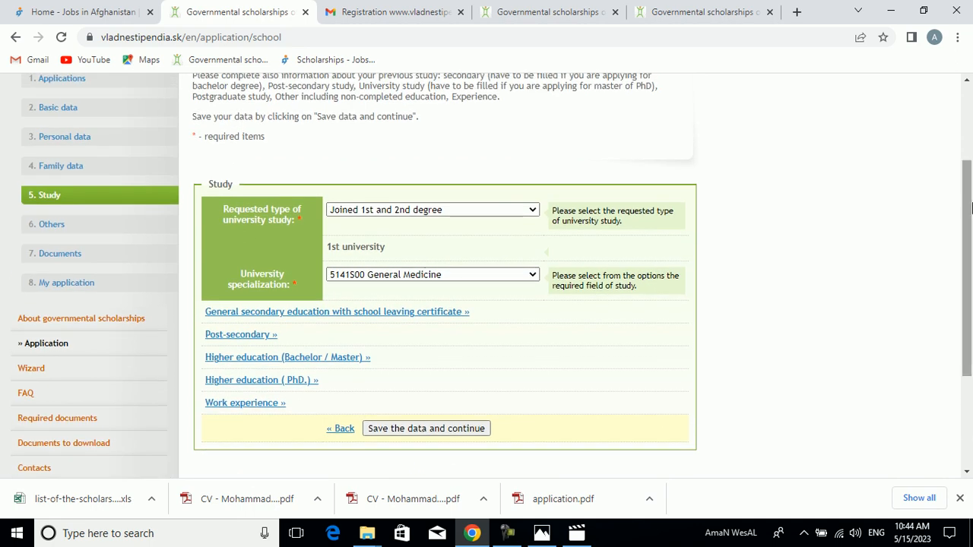
{"action": "scroll", "coordinate": [521, 245], "scroll_direction": "up", "scroll_amount": 1}
{"action": "left_click", "coordinate": [403, 268]}
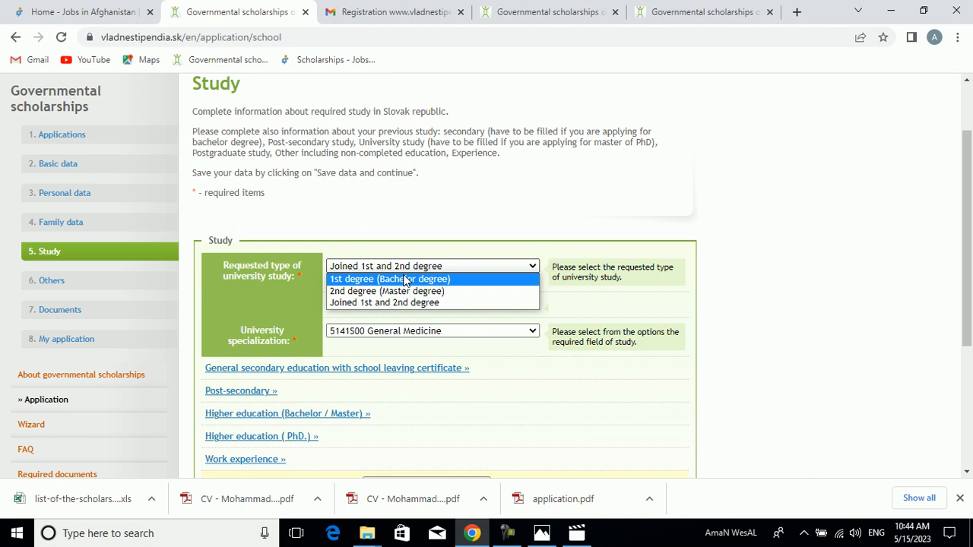
{"action": "left_click", "coordinate": [405, 279]}
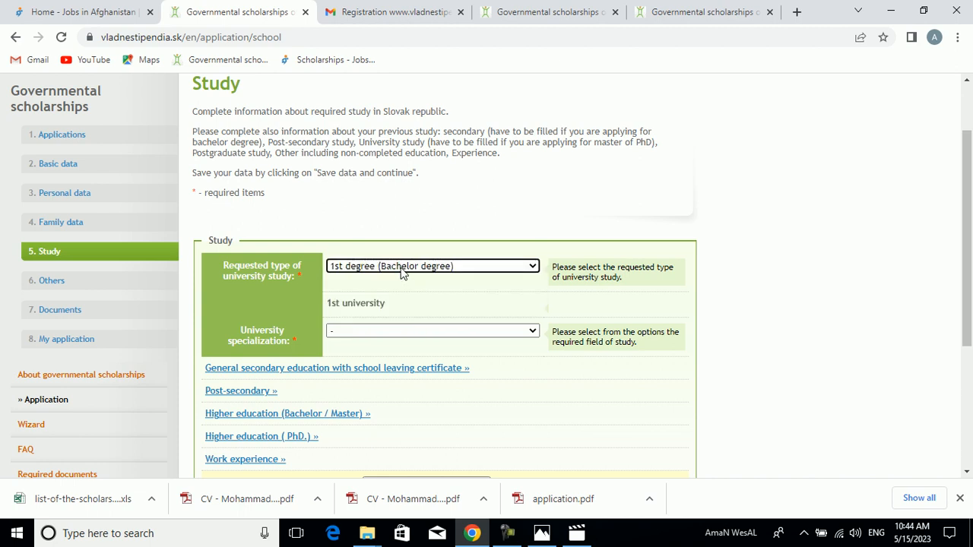
{"action": "left_click", "coordinate": [402, 272]}
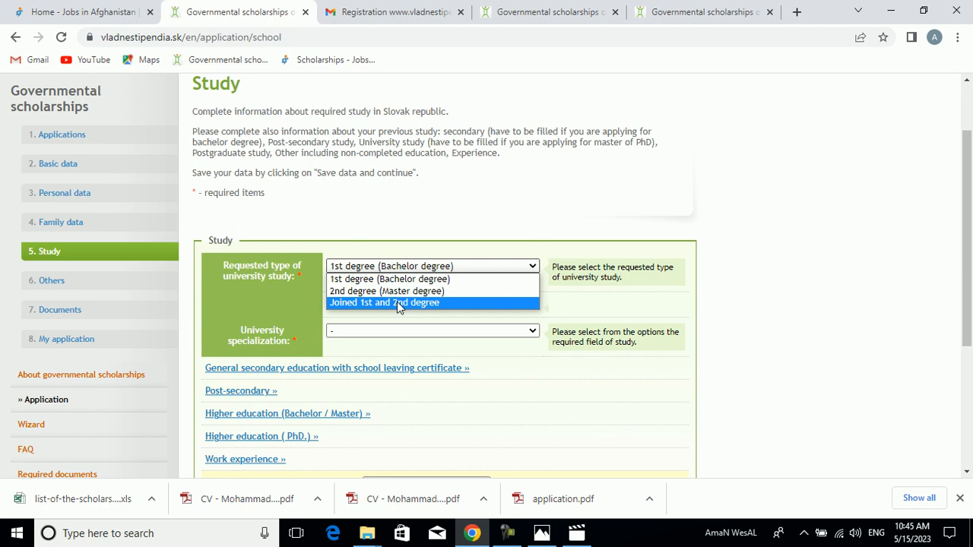
{"action": "left_click", "coordinate": [396, 303]}
{"action": "left_click", "coordinate": [385, 267]}
{"action": "left_click", "coordinate": [383, 279]}
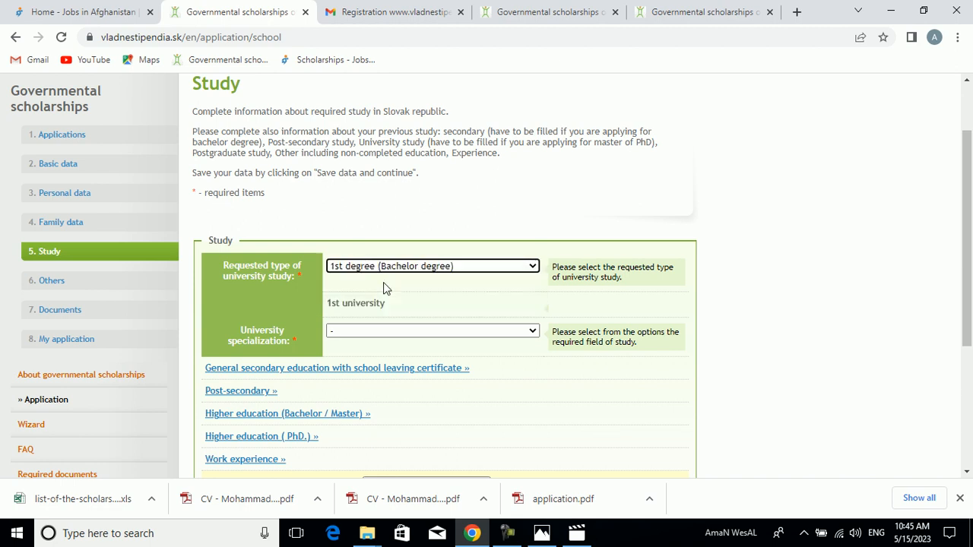
- Choose 5618R00 Healthcare Sciences as the university specialization for the bachelor study
{"action": "left_click", "coordinate": [375, 333]}
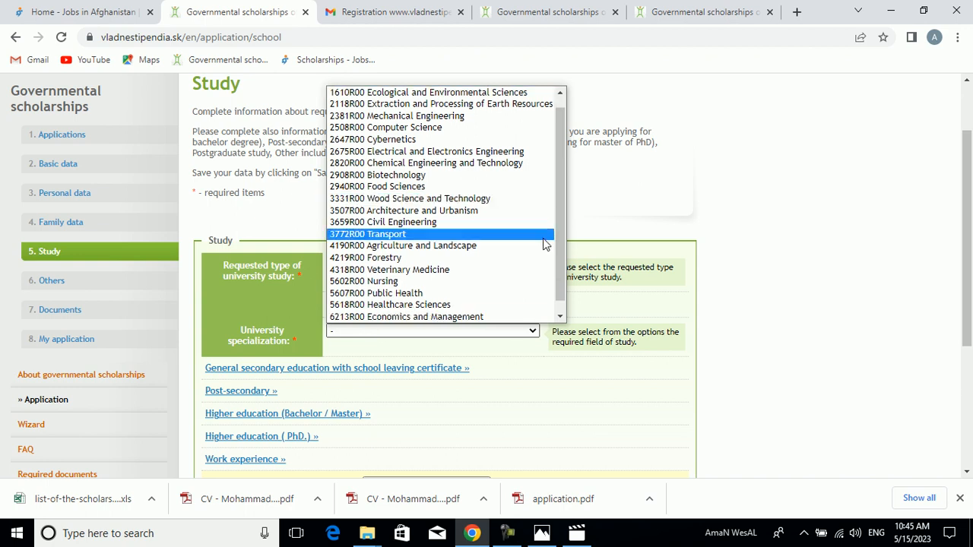
{"action": "left_click_drag", "start_coordinate": [558, 263], "coordinate": [552, 280]}
{"action": "left_click", "coordinate": [473, 292]}
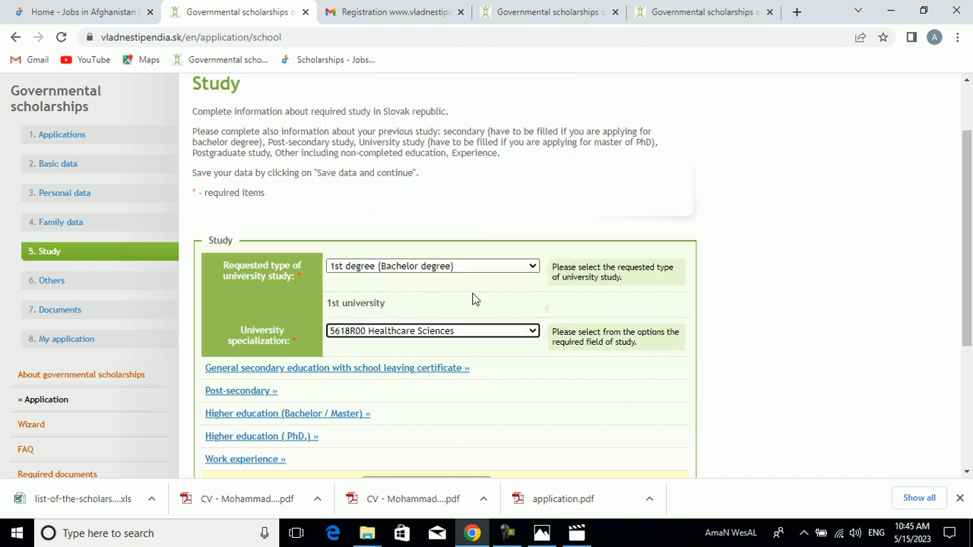
{"action": "left_click_drag", "start_coordinate": [967, 328], "coordinate": [967, 383]}
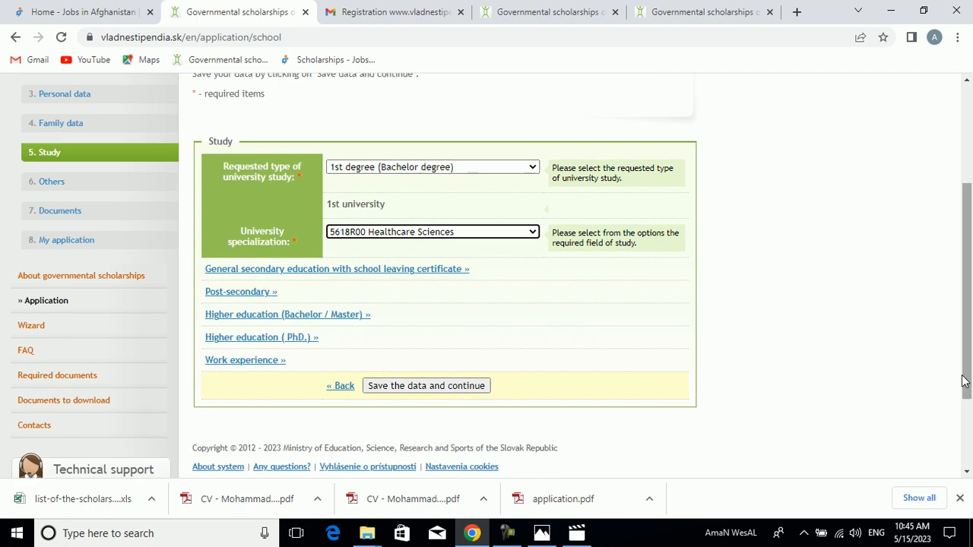
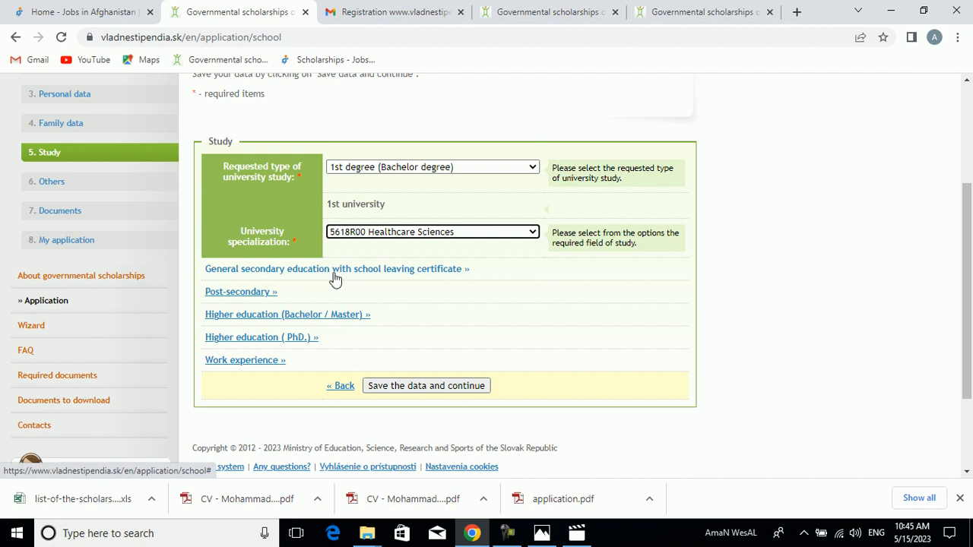
- Save the Study section's bachelor degree and specialization data and continue to the Others section
{"action": "left_click", "coordinate": [427, 386]}
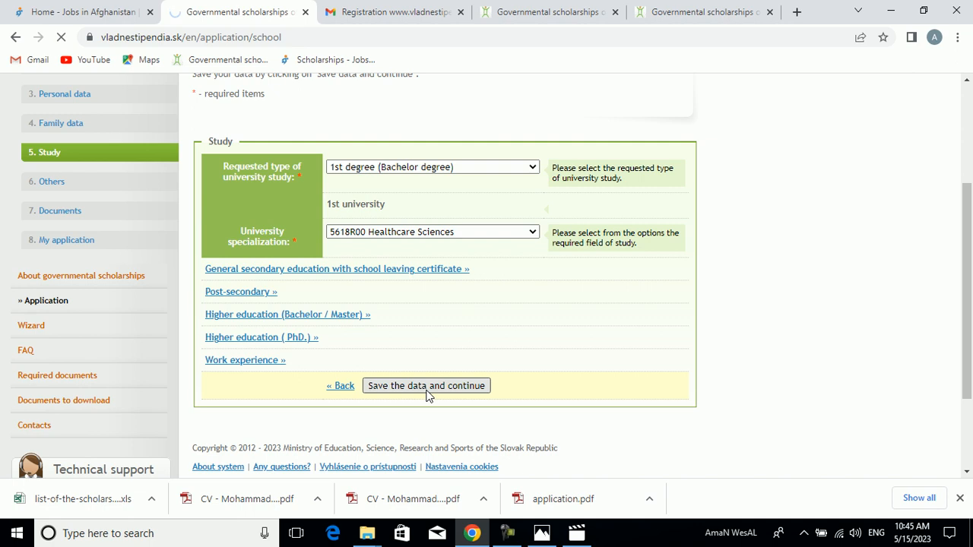
{"action": "left_click_drag", "start_coordinate": [966, 119], "coordinate": [967, 183]}
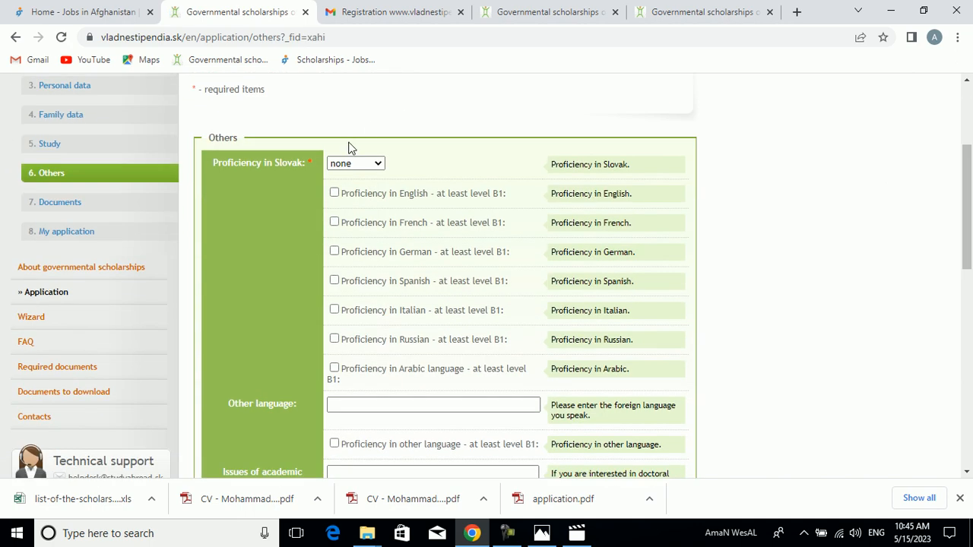
- Set proficiency in Slovak to none and mark proficiency in English at least level B1
{"action": "left_click", "coordinate": [356, 167]}
{"action": "left_click", "coordinate": [356, 168]}
{"action": "left_click", "coordinate": [355, 167]}
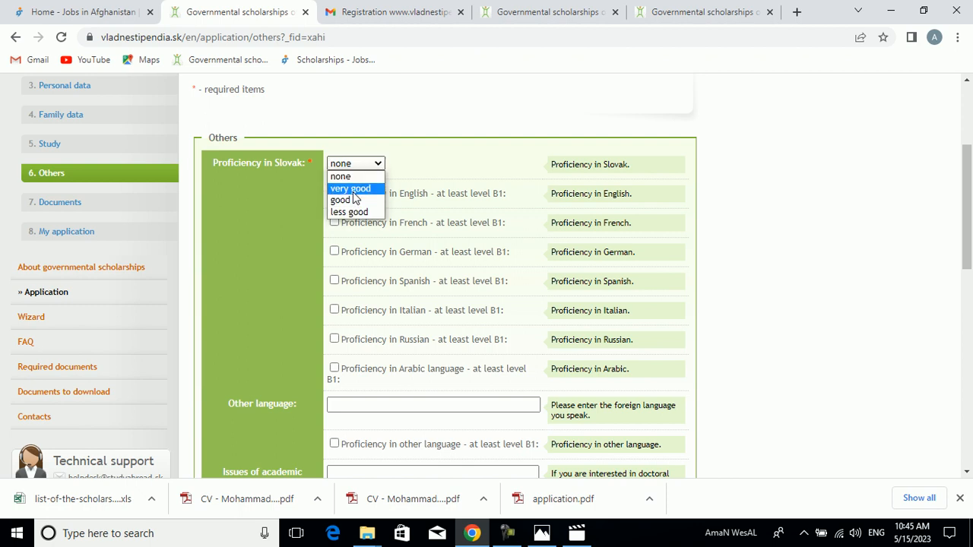
{"action": "left_click", "coordinate": [349, 180]}
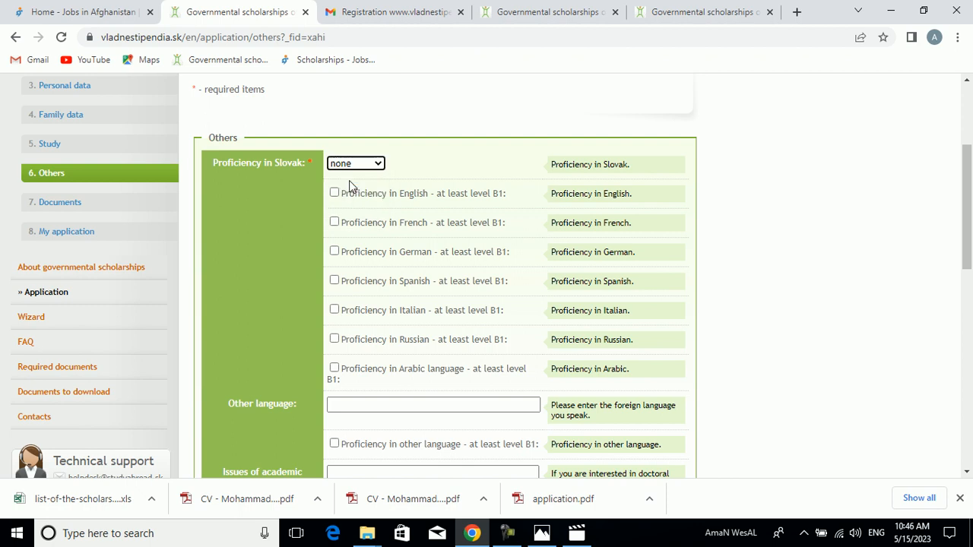
{"action": "left_click", "coordinate": [334, 193]}
- Try to save the Others section with the academic orientation, other facts and consent fields left empty
{"action": "left_click_drag", "start_coordinate": [970, 225], "coordinate": [969, 277]}
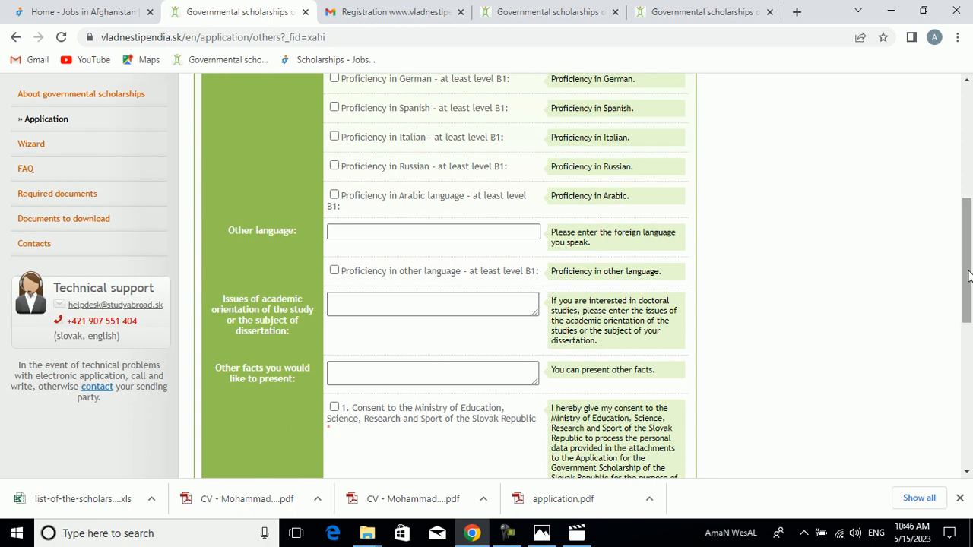
{"action": "left_click", "coordinate": [426, 310]}
{"action": "left_click_drag", "start_coordinate": [971, 283], "coordinate": [971, 302]}
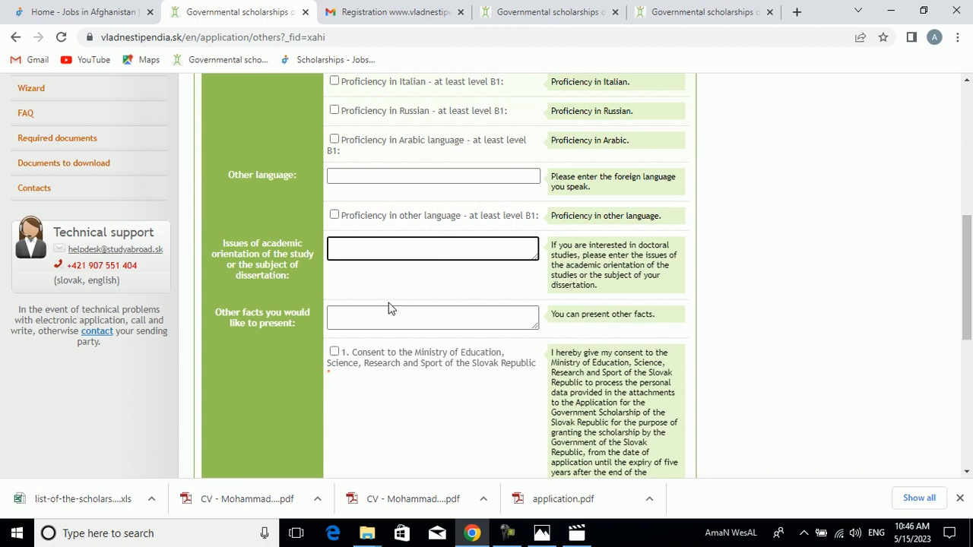
{"action": "left_click", "coordinate": [376, 320]}
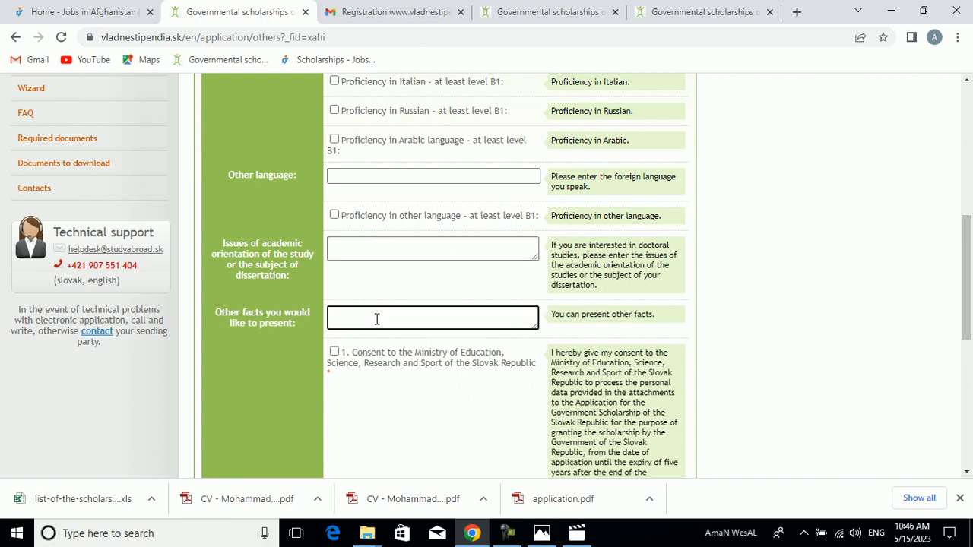
{"action": "left_click_drag", "start_coordinate": [971, 247], "coordinate": [966, 365]}
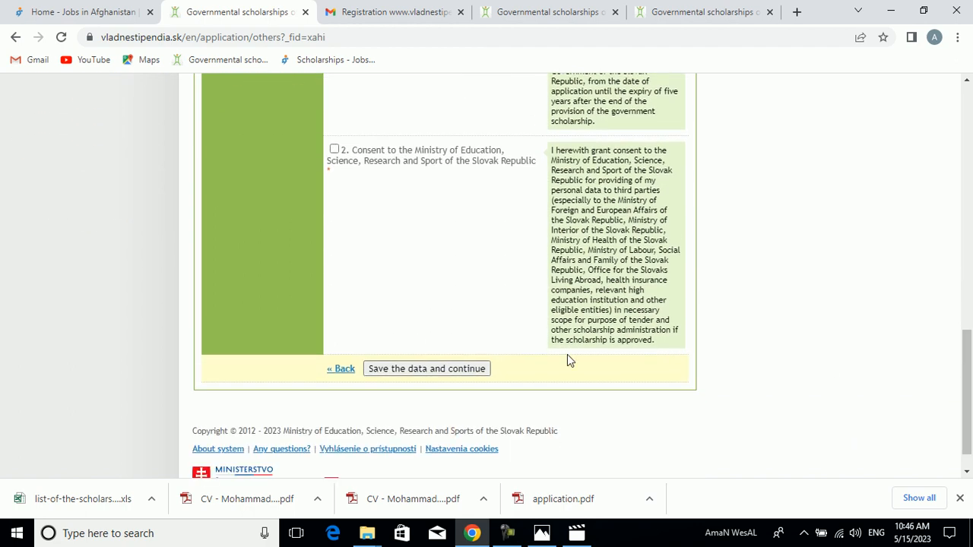
{"action": "left_click", "coordinate": [450, 370]}
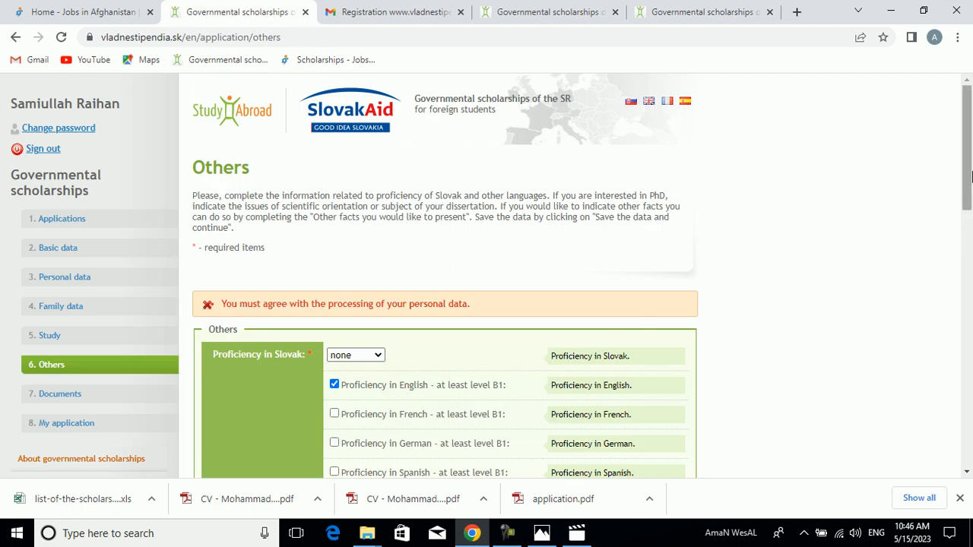
- Grant both consents to the Ministry of Education and save the Others section
{"action": "left_click_drag", "start_coordinate": [970, 177], "coordinate": [970, 433]}
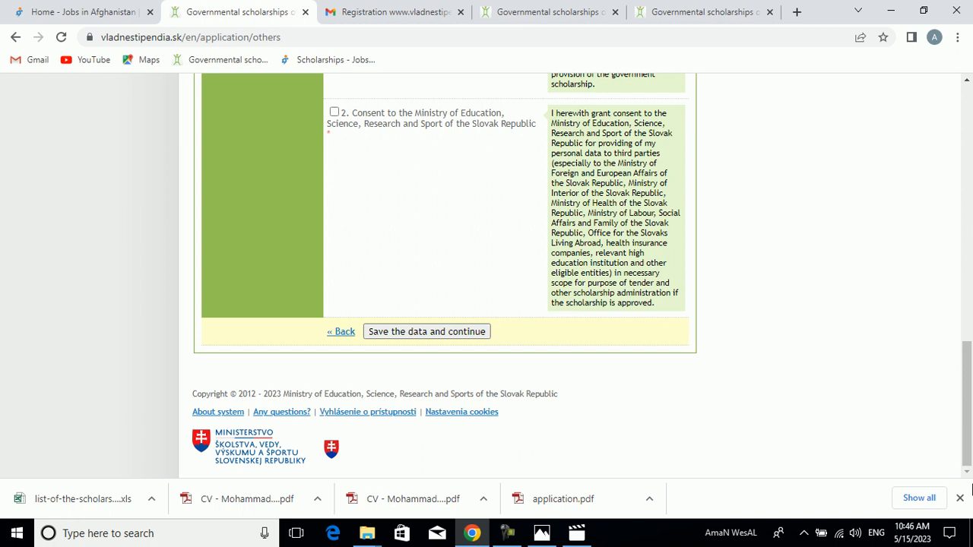
{"action": "left_click_drag", "start_coordinate": [969, 357], "coordinate": [969, 240]}
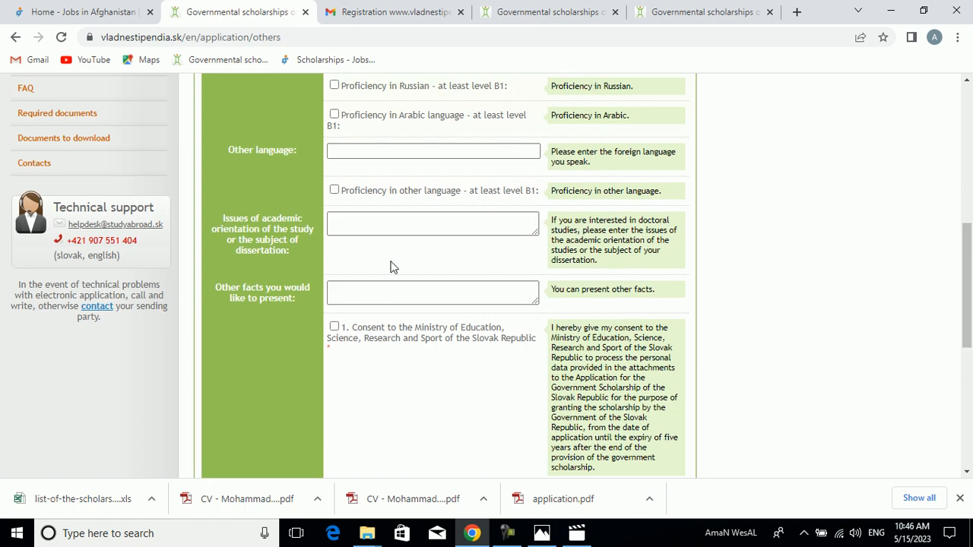
{"action": "left_click", "coordinate": [335, 326]}
{"action": "left_click_drag", "start_coordinate": [970, 288], "coordinate": [970, 381]}
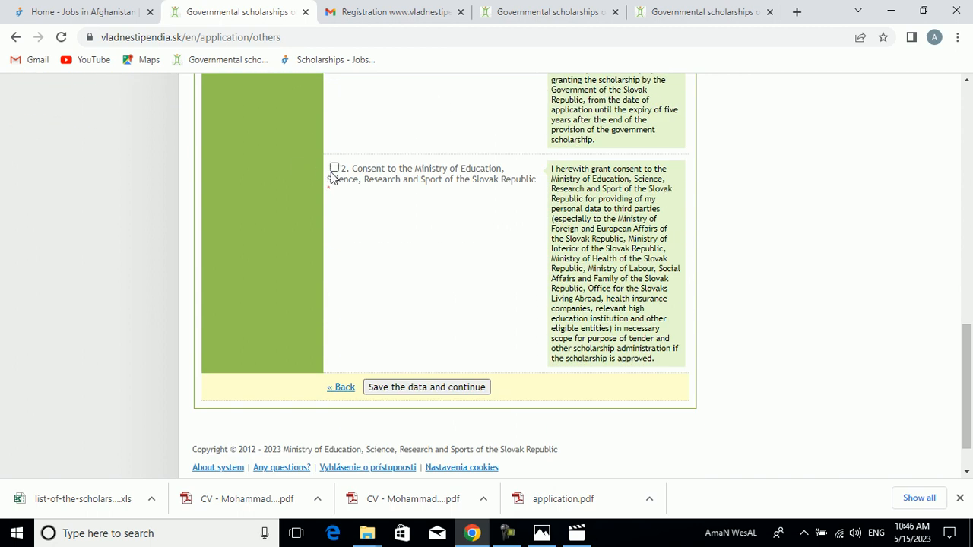
{"action": "left_click", "coordinate": [431, 388]}
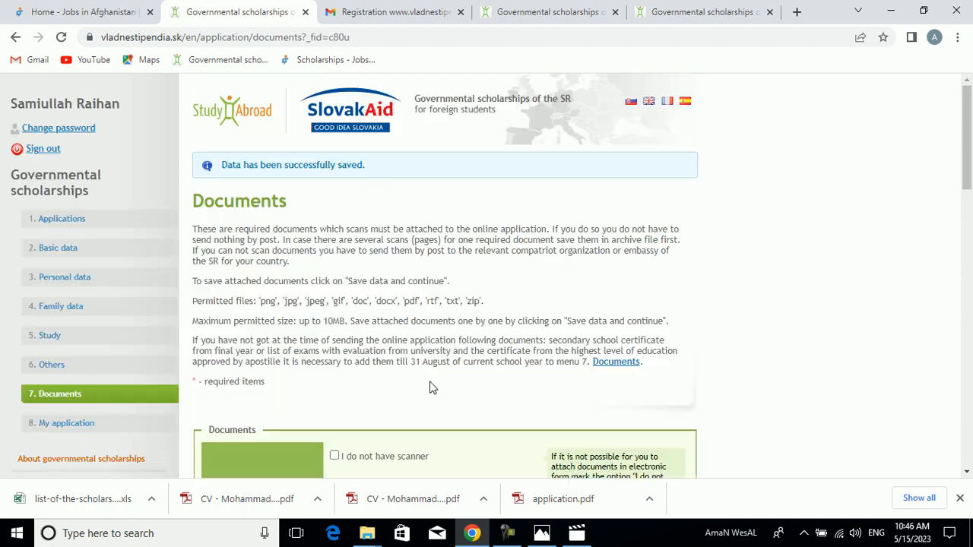
- Review the required uploads in the Documents section, from the photograph to the passport copy
{"action": "left_click", "coordinate": [971, 245]}
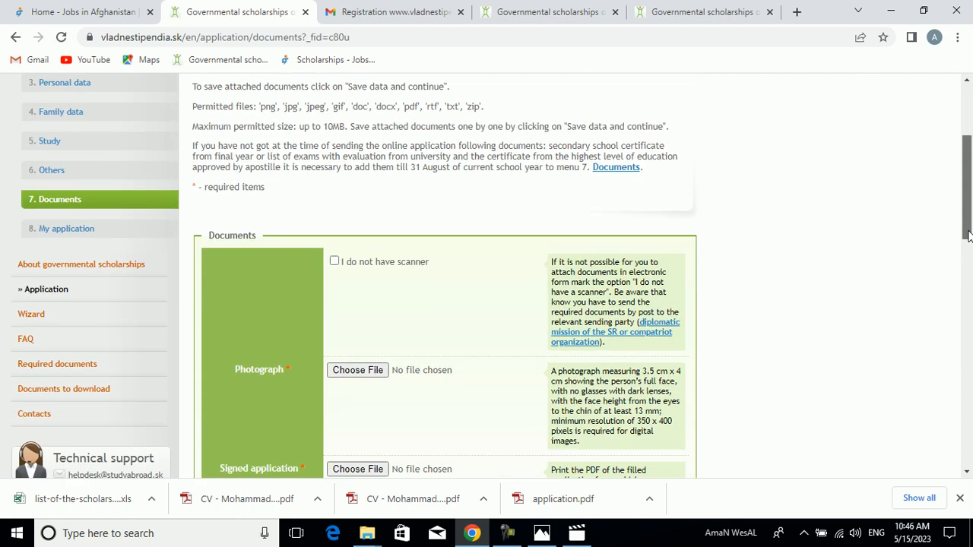
{"action": "left_click_drag", "start_coordinate": [970, 267], "coordinate": [970, 267]}
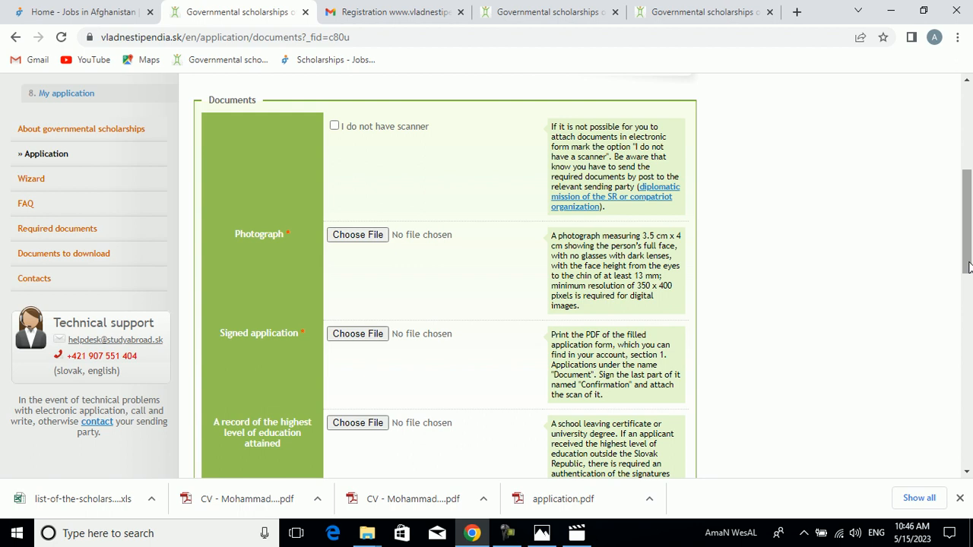
{"action": "left_click_drag", "start_coordinate": [969, 266], "coordinate": [966, 454]}
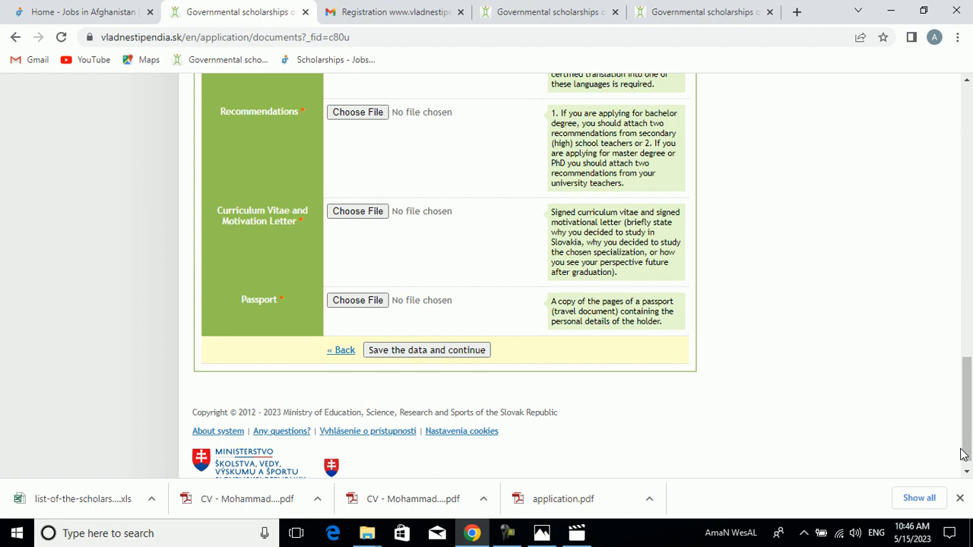
- Return from the Documents section through Others to the Study section without attaching any files
{"action": "left_click", "coordinate": [345, 354]}
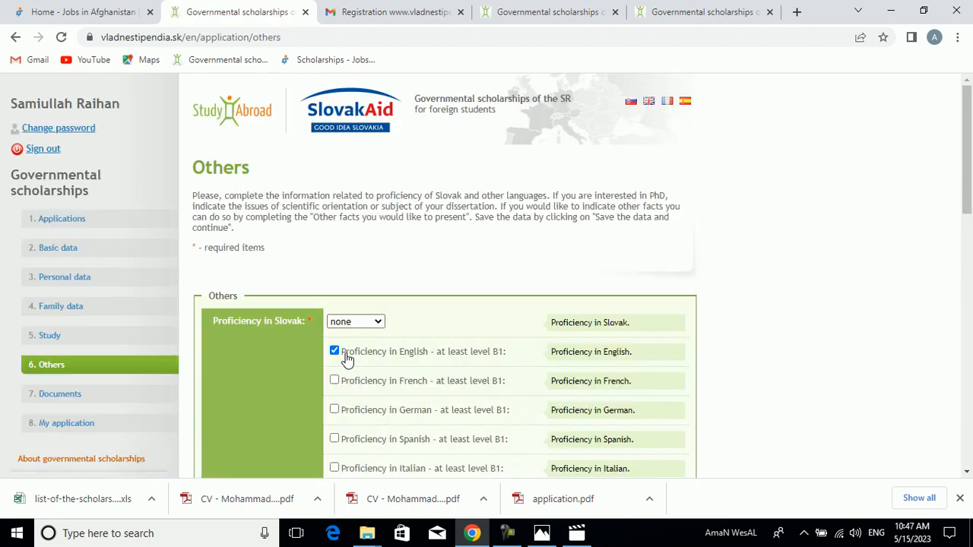
{"action": "left_click_drag", "start_coordinate": [971, 156], "coordinate": [968, 426]}
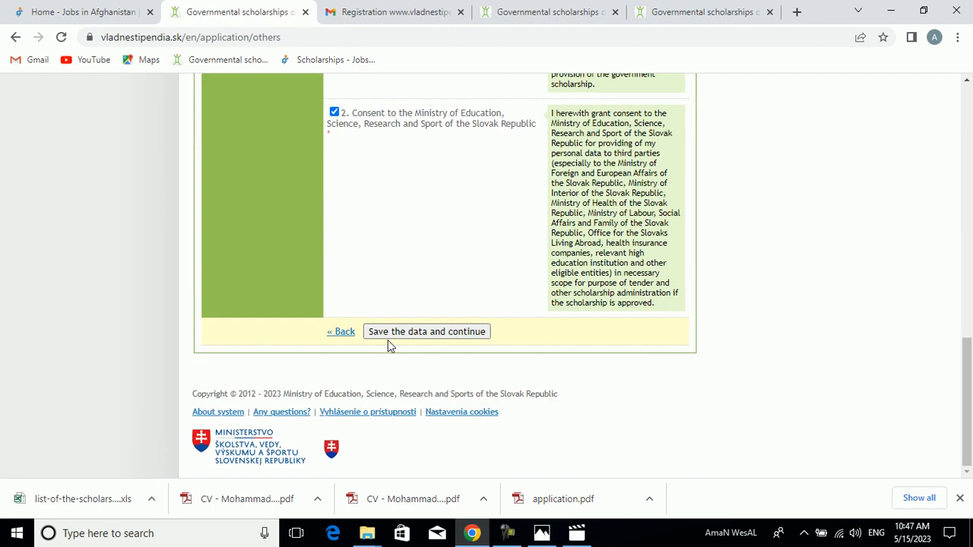
{"action": "left_click", "coordinate": [344, 333]}
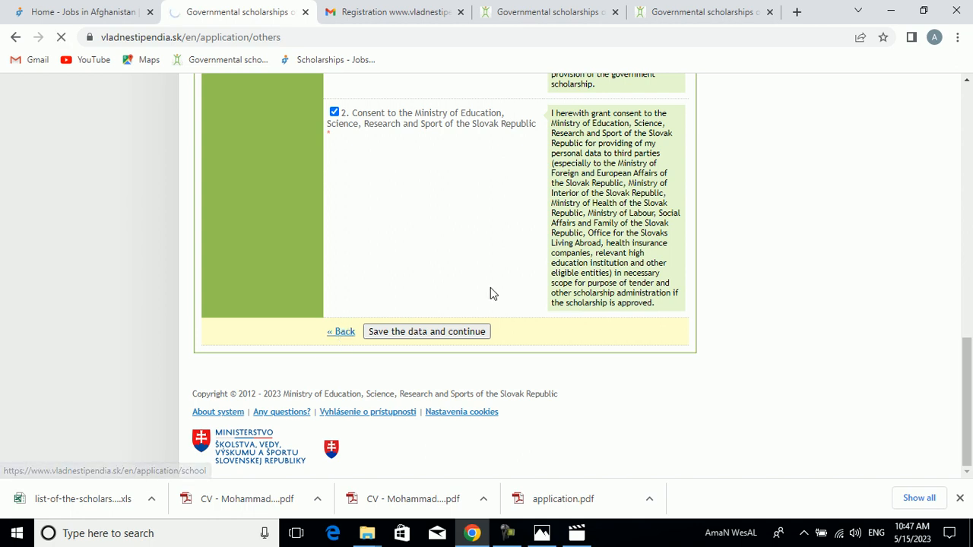
{"action": "scroll", "coordinate": [955, 204], "scroll_direction": "down", "scroll_amount": 3}
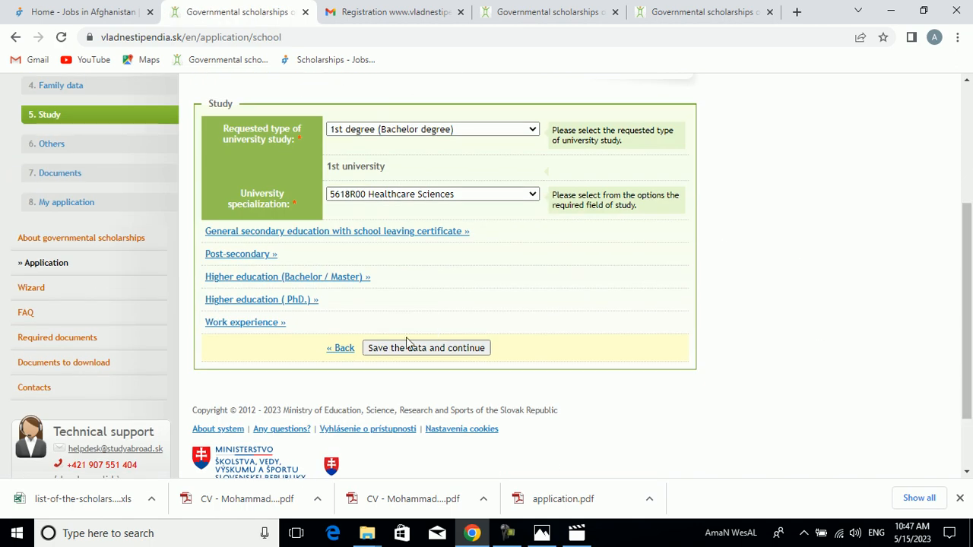
- Go back to the Family data section and save it again to continue to Study
{"action": "left_click", "coordinate": [346, 349]}
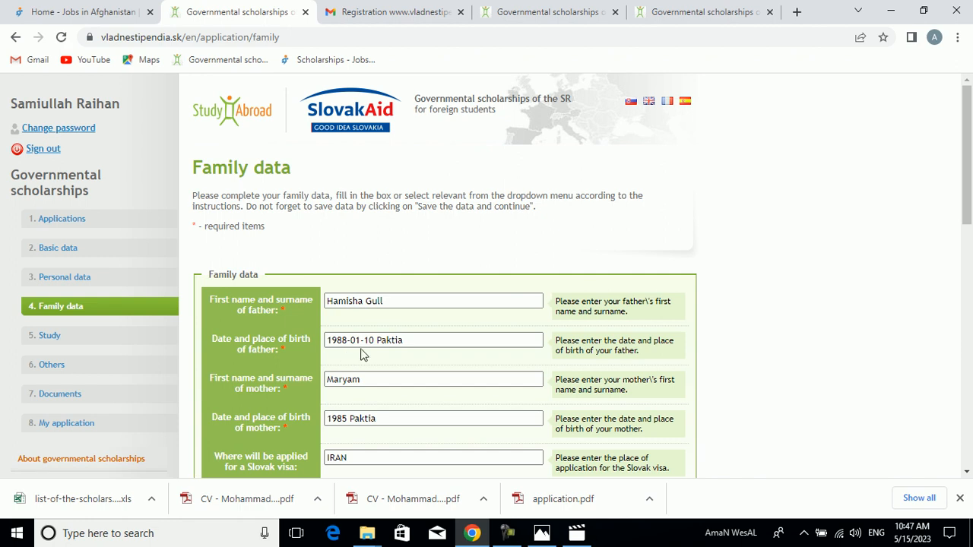
{"action": "left_click_drag", "start_coordinate": [968, 193], "coordinate": [969, 435]}
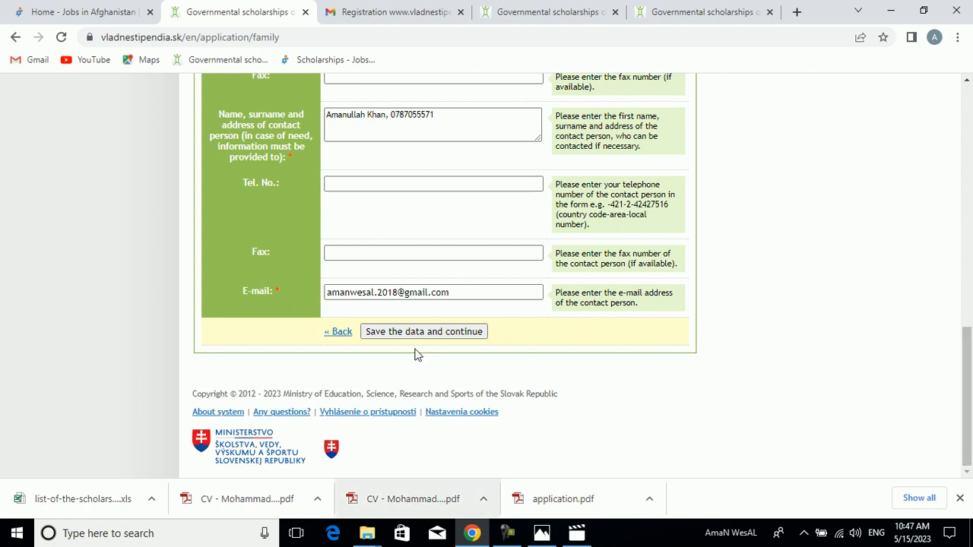
{"action": "left_click", "coordinate": [409, 333]}
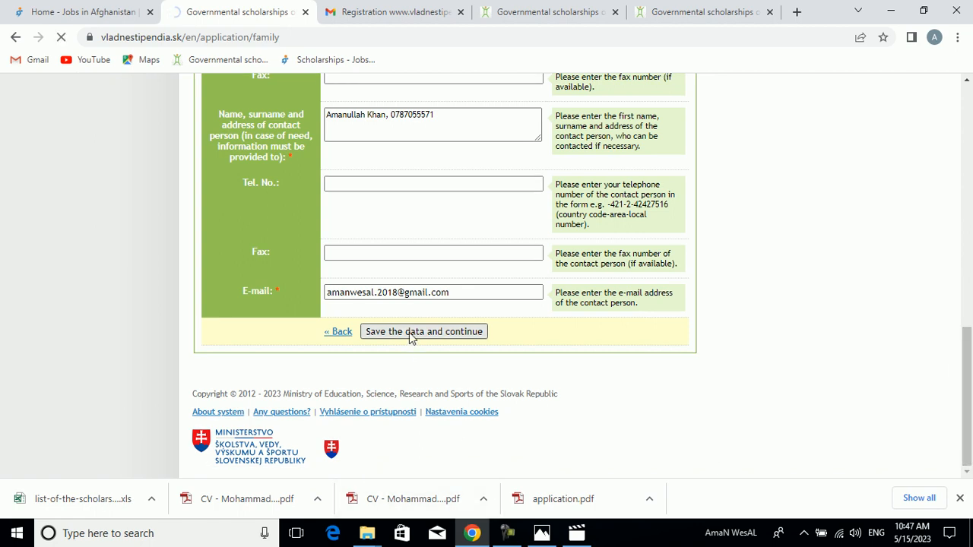
- Expand general secondary education with school leaving certificate and enter Shashgar High School as the school's name and address
{"action": "left_click_drag", "start_coordinate": [970, 199], "coordinate": [970, 350]}
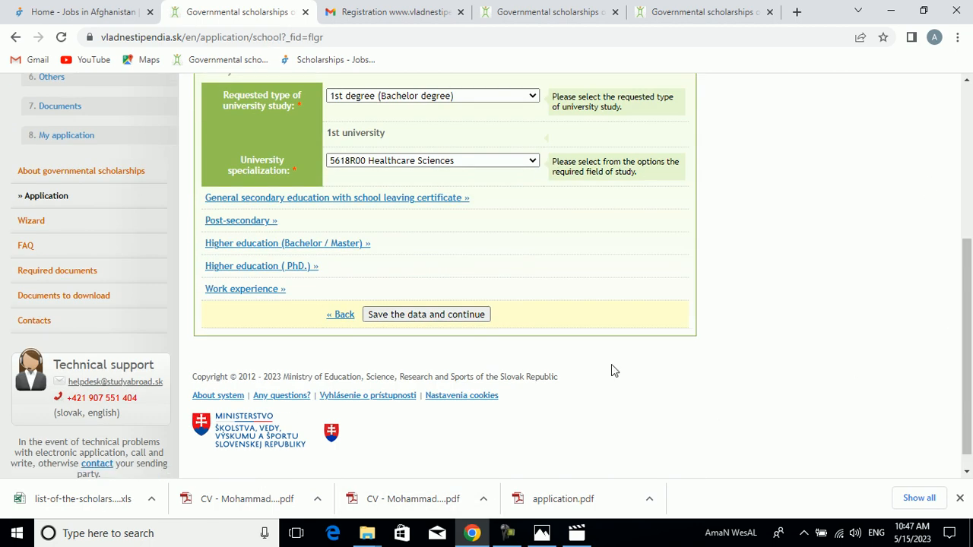
{"action": "left_click", "coordinate": [380, 202]}
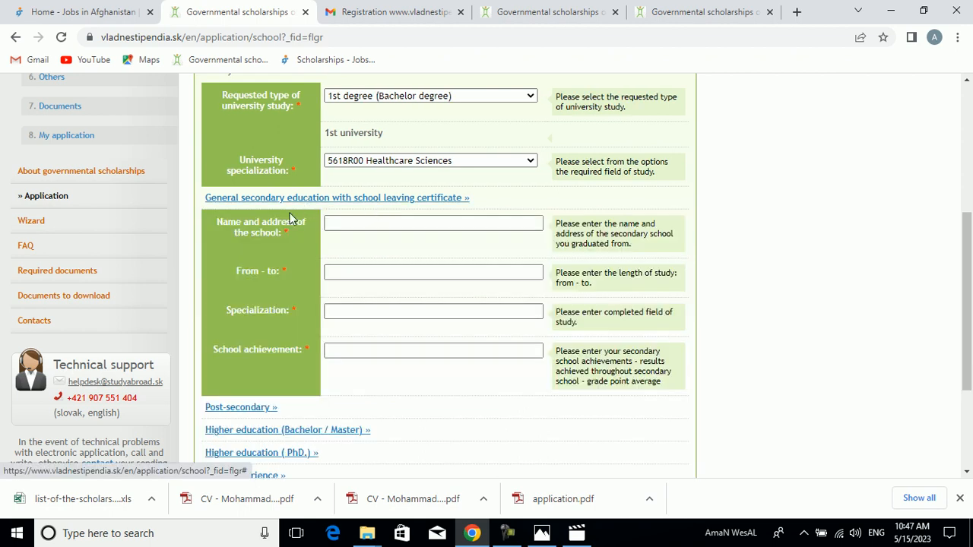
{"action": "left_click", "coordinate": [343, 224]}
{"action": "type", "text": "S"}
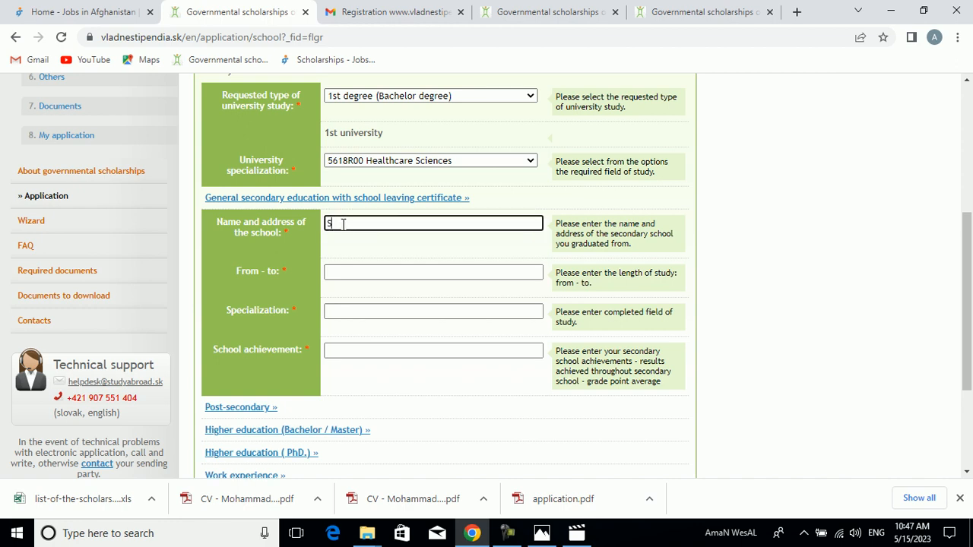
{"action": "type", "text": "hah"}
{"action": "type", "text": "h"}
{"action": "type", "text": "ga"}
{"action": "type", "text": "r "}
{"action": "type", "text": "High School"}
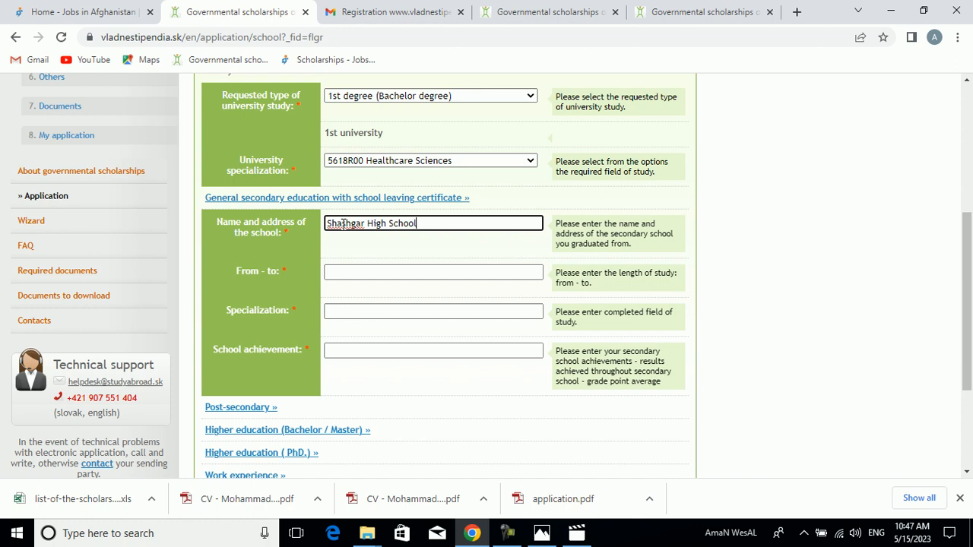
{"action": "key", "text": "Tab"}
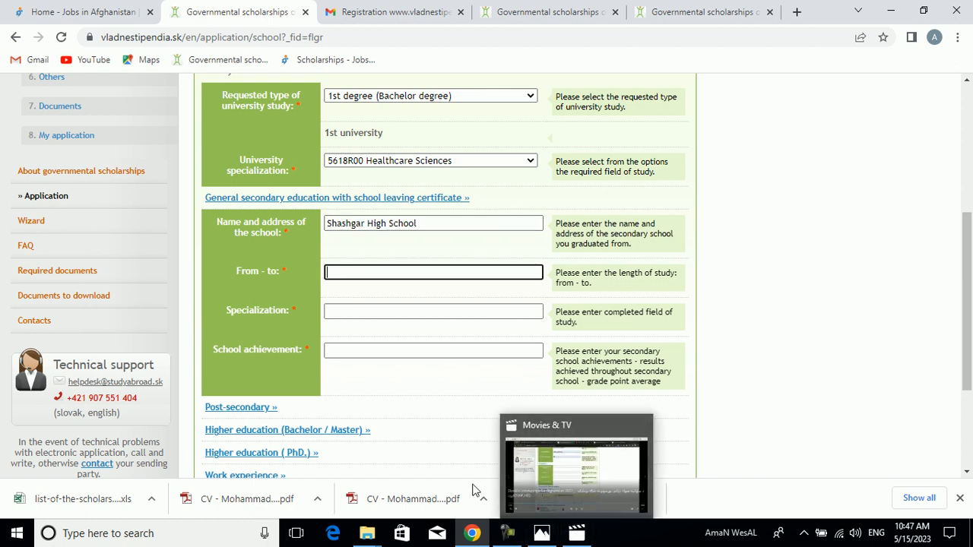
- Enter 2008-2020 as the period of study at the secondary school
{"action": "left_click", "coordinate": [563, 499]}
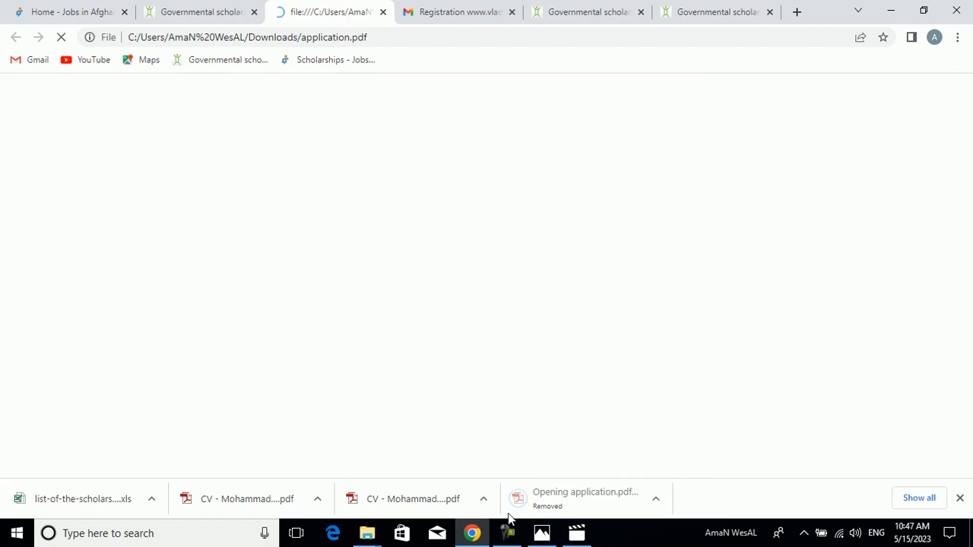
{"action": "left_click", "coordinate": [507, 533]}
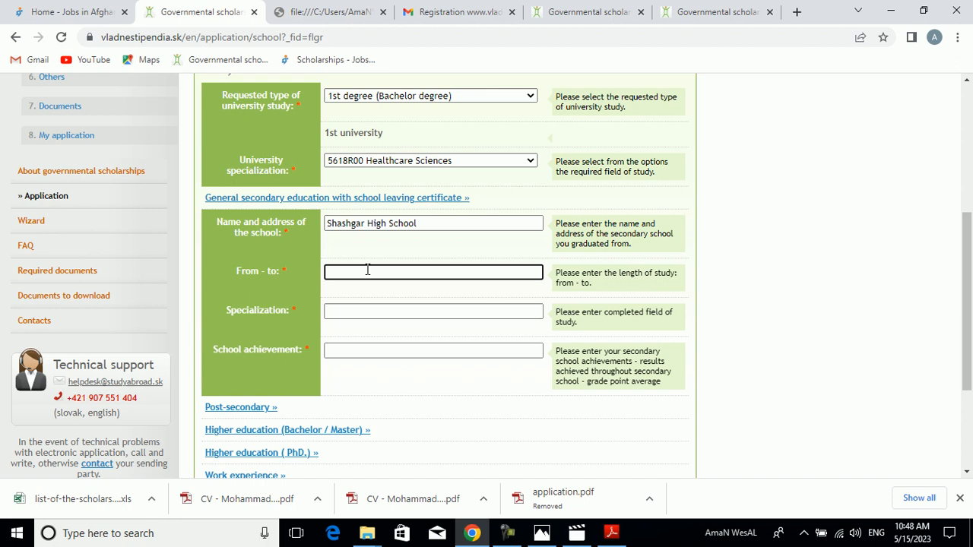
{"action": "type", "text": "20"}
{"action": "type", "text": "09"}
{"action": "type", "text": "8-202"}
{"action": "type", "text": "0"}
- Enter General studies as the secondary school specialization
{"action": "left_click", "coordinate": [347, 312]}
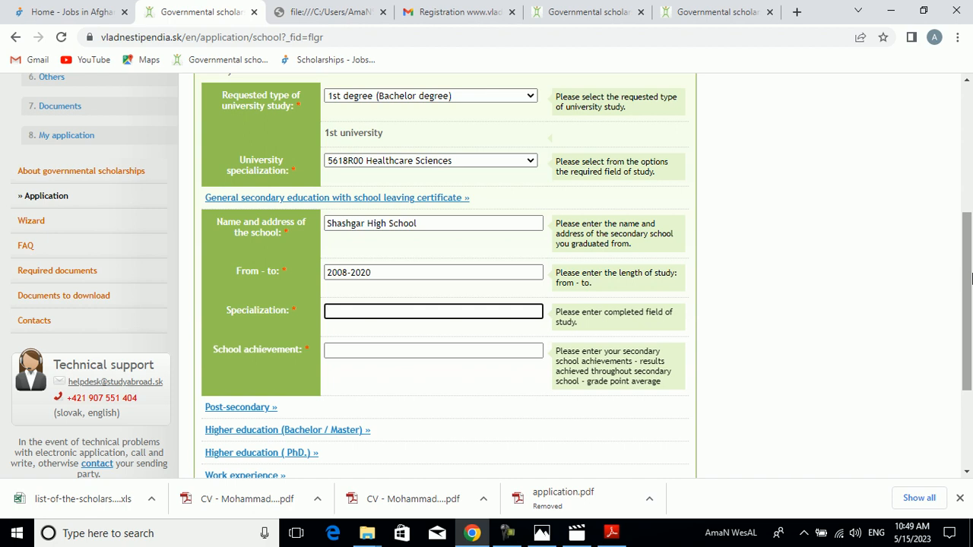
{"action": "left_click_drag", "start_coordinate": [970, 278], "coordinate": [970, 250]}
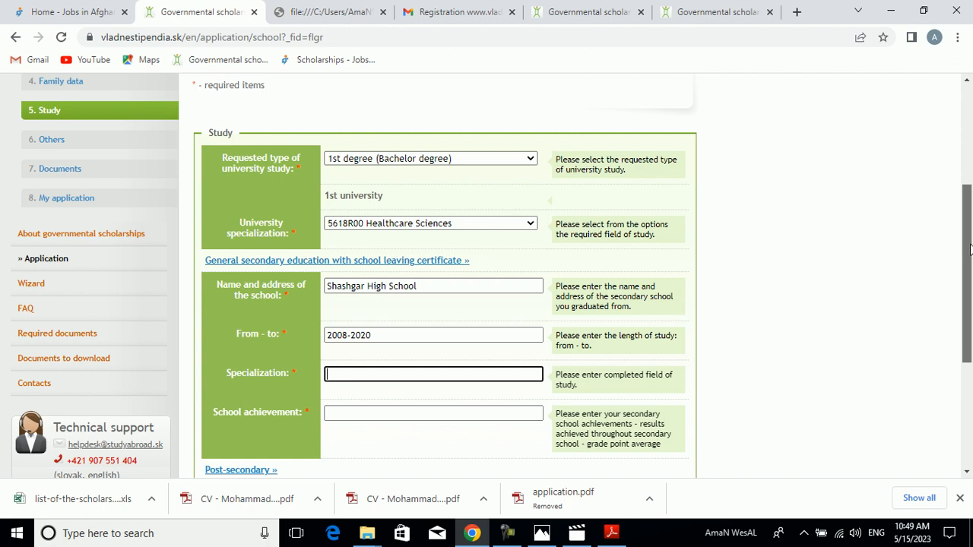
{"action": "scroll", "coordinate": [760, 303], "scroll_direction": "down", "scroll_amount": 1}
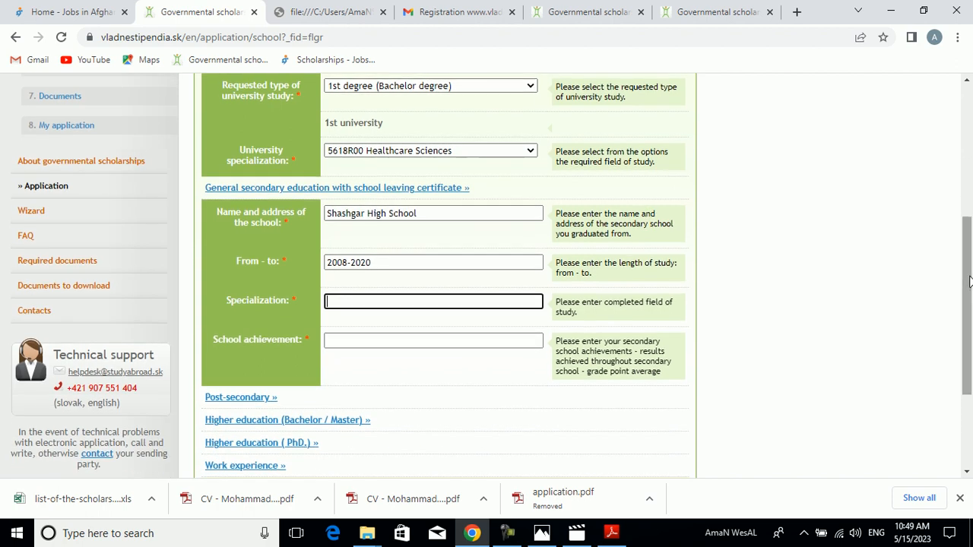
{"action": "type", "text": "General studies"}
- Enter 98 as the secondary school achievement
{"action": "left_click", "coordinate": [430, 340]}
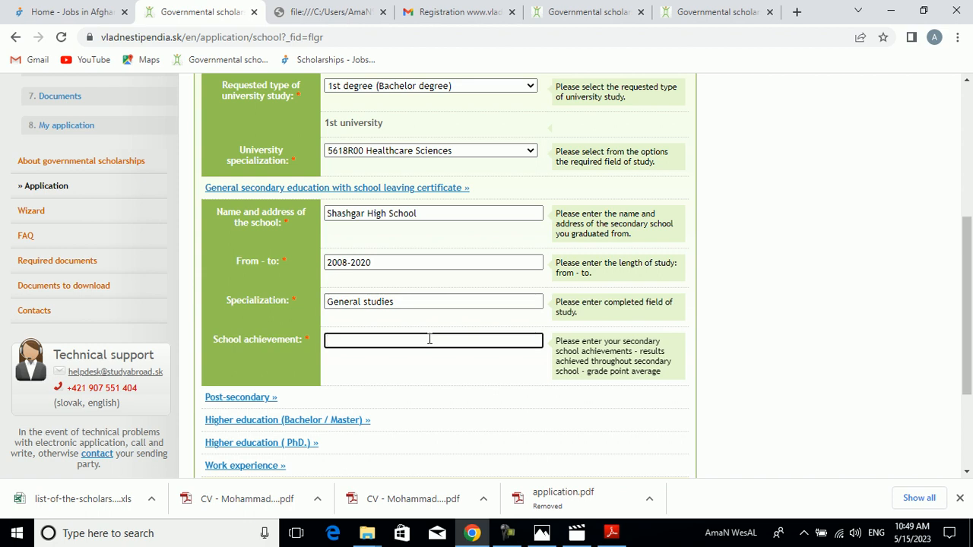
{"action": "type", "text": "98"}
{"action": "left_click", "coordinate": [507, 533]}
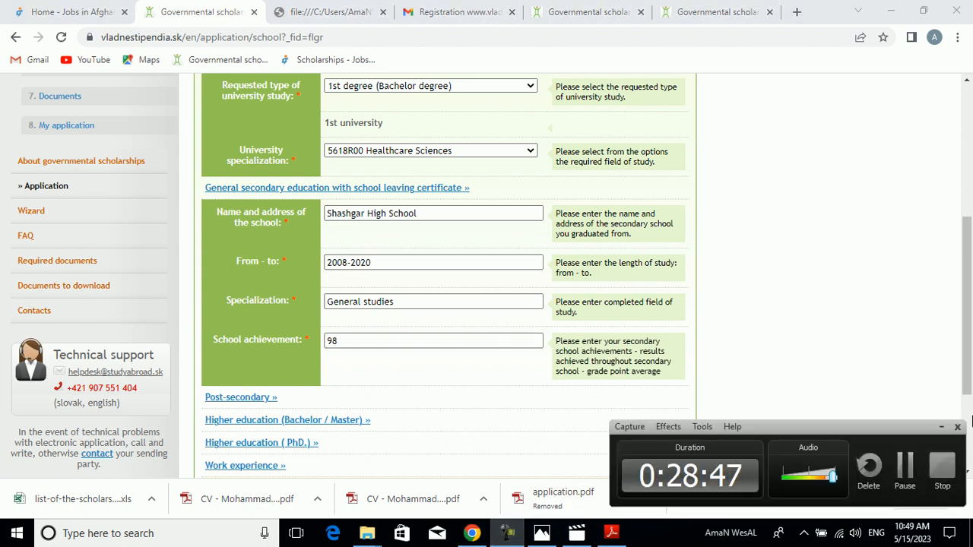
- Change the secondary school achievement to 91.41
{"action": "left_click", "coordinate": [904, 468]}
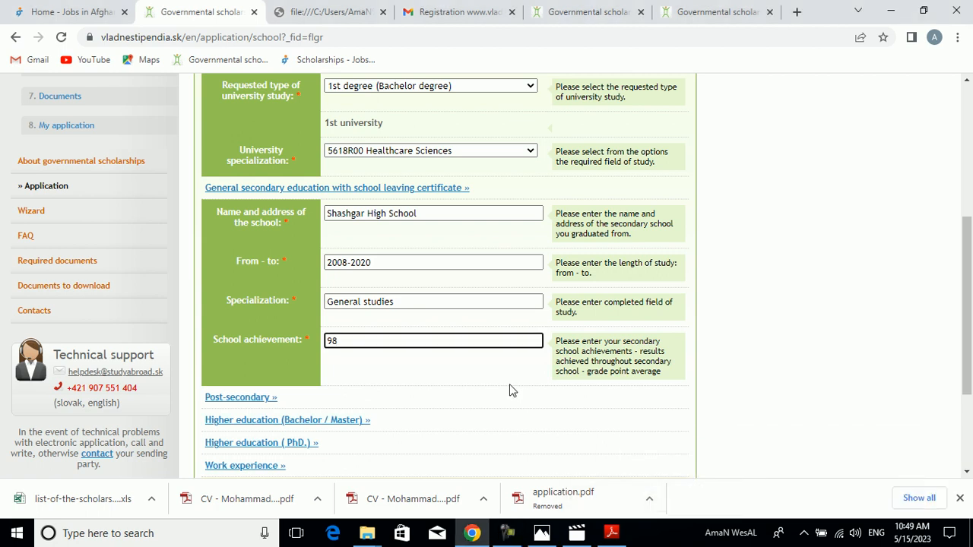
{"action": "key", "text": "BackSpace"}
{"action": "type", "text": "1.41"}
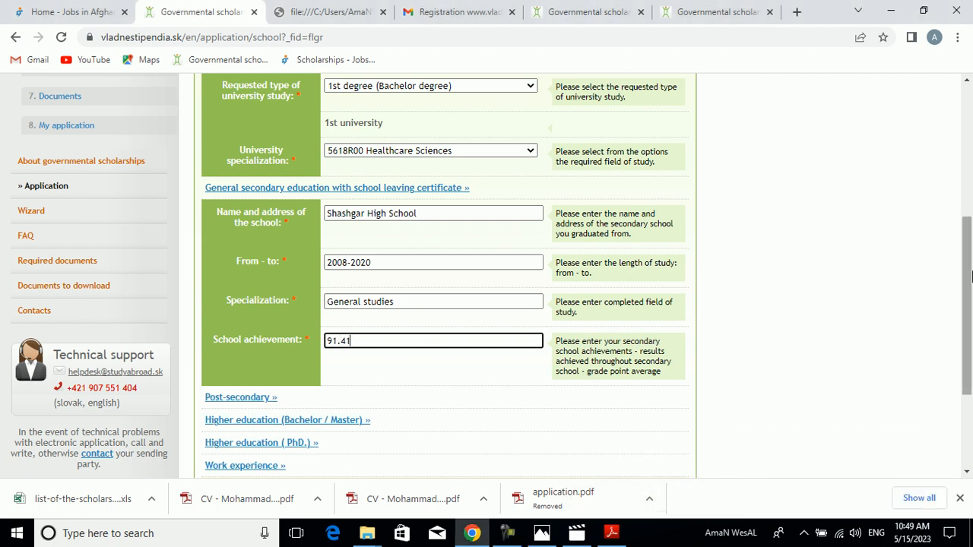
- Save the Study section and the Others section to continue to Documents
{"action": "left_click_drag", "start_coordinate": [967, 277], "coordinate": [971, 347]}
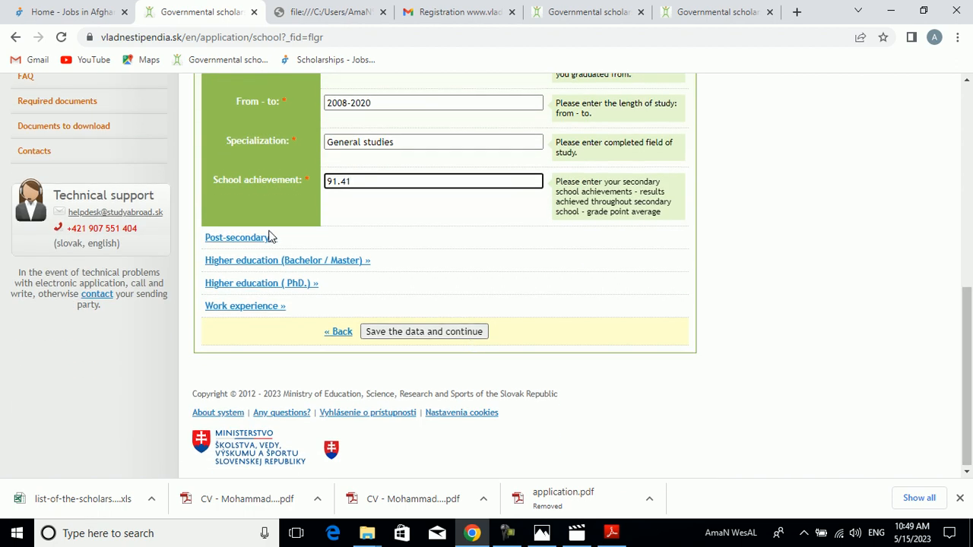
{"action": "left_click_drag", "start_coordinate": [971, 394], "coordinate": [971, 328]}
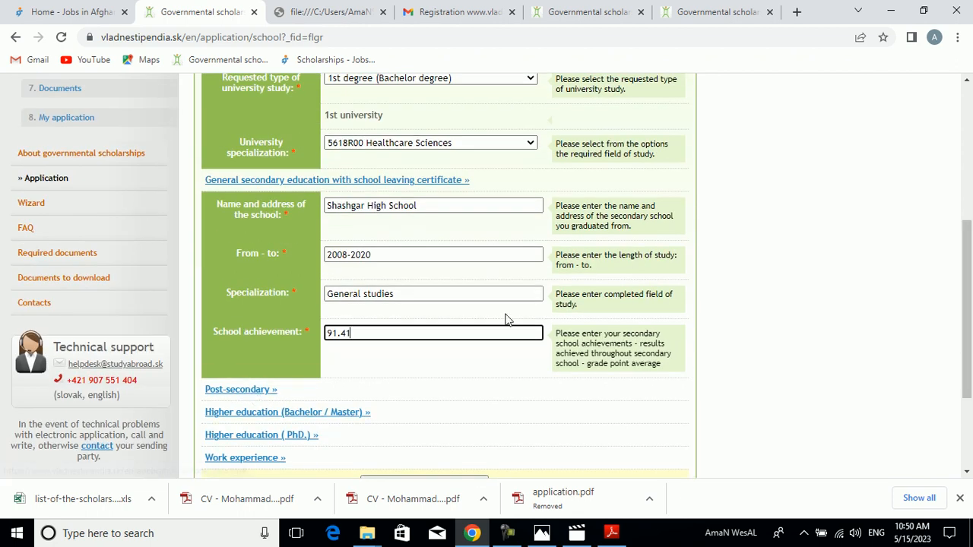
{"action": "left_click_drag", "start_coordinate": [970, 276], "coordinate": [970, 338]}
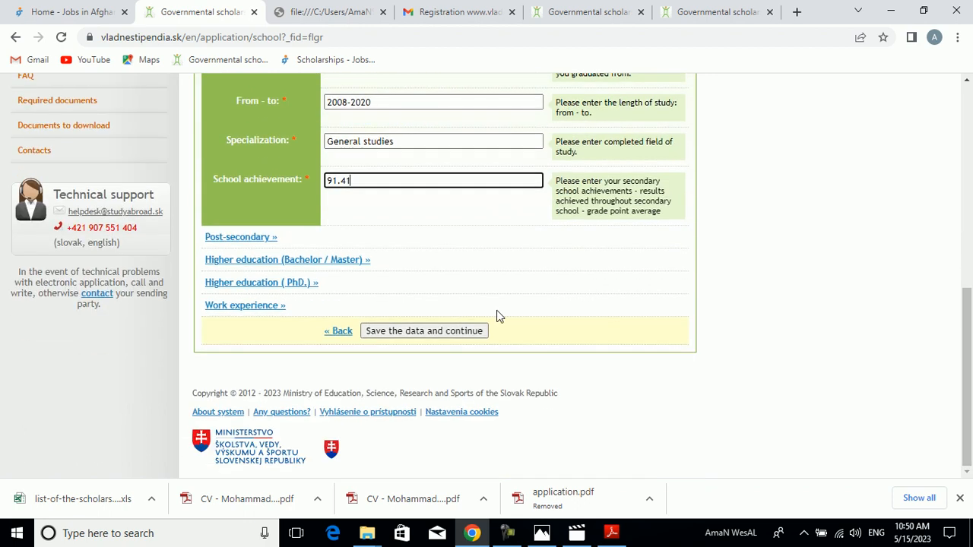
{"action": "left_click", "coordinate": [429, 337]}
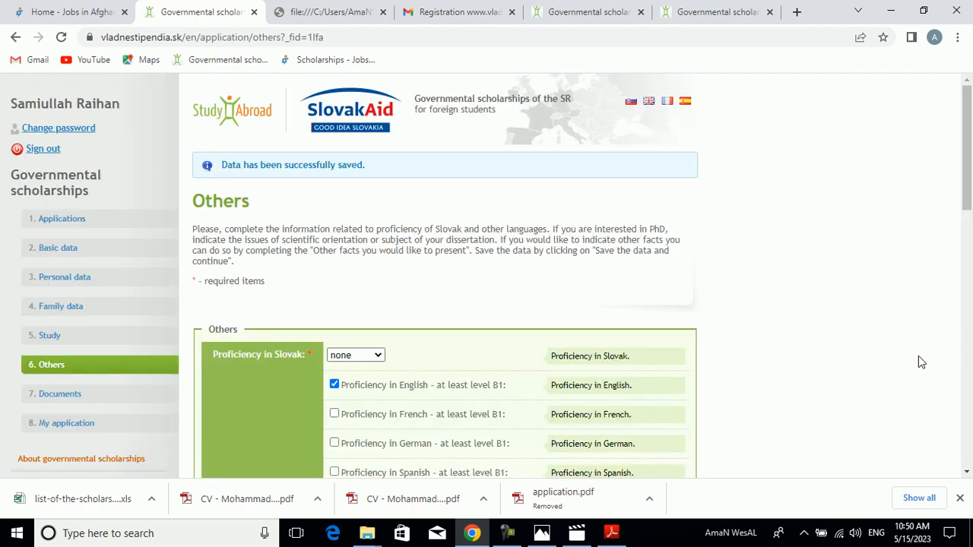
{"action": "scroll", "coordinate": [970, 160], "scroll_direction": "down", "scroll_amount": 15}
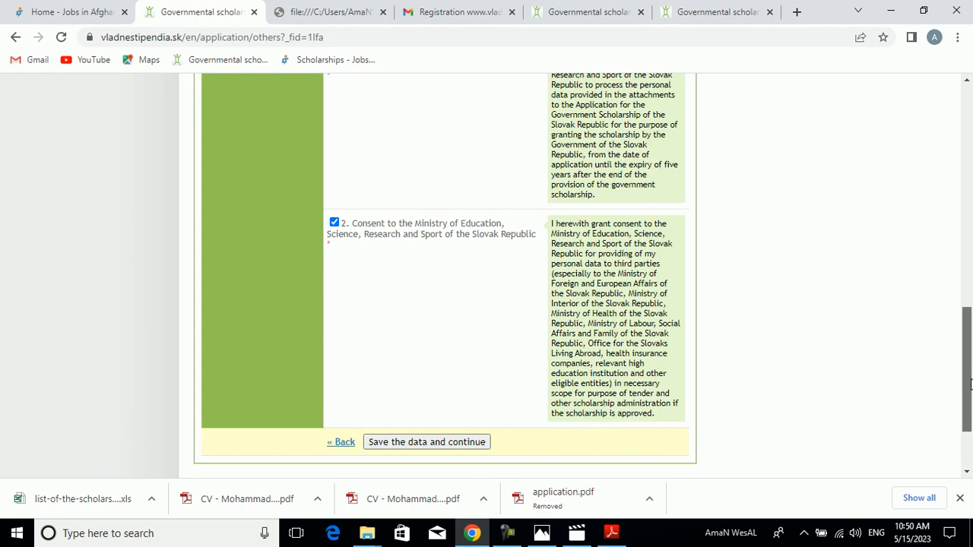
{"action": "left_click", "coordinate": [436, 338]}
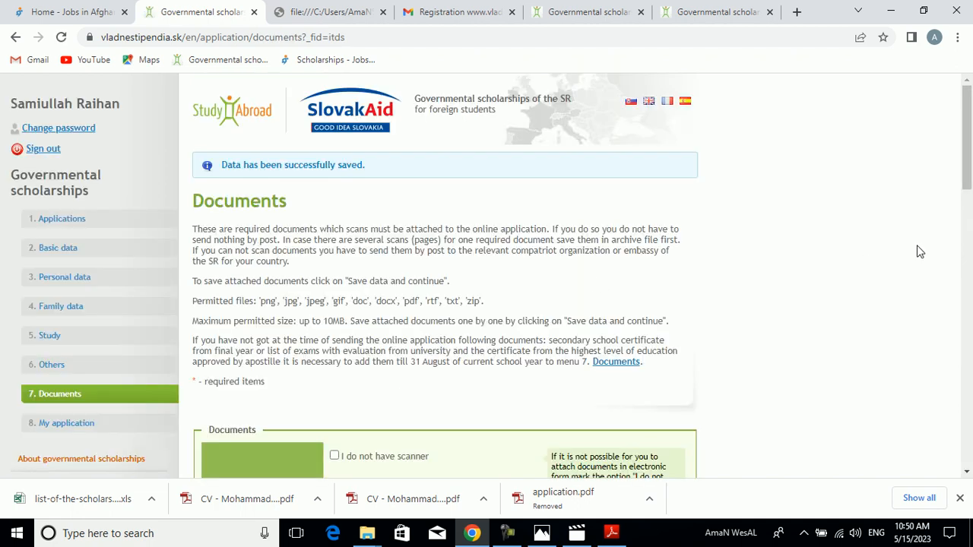
- Examine the required uploads in the Documents section and check School Certificate.pdf in Adobe Reader before returning to Chrome
{"action": "scroll", "coordinate": [970, 196], "scroll_direction": "down", "scroll_amount": 3}
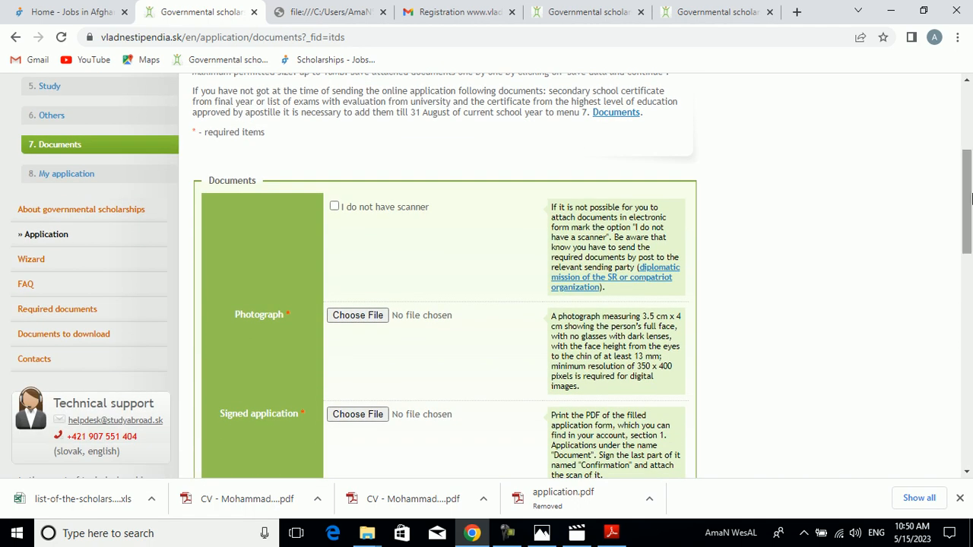
{"action": "left_click_drag", "start_coordinate": [970, 196], "coordinate": [963, 128]}
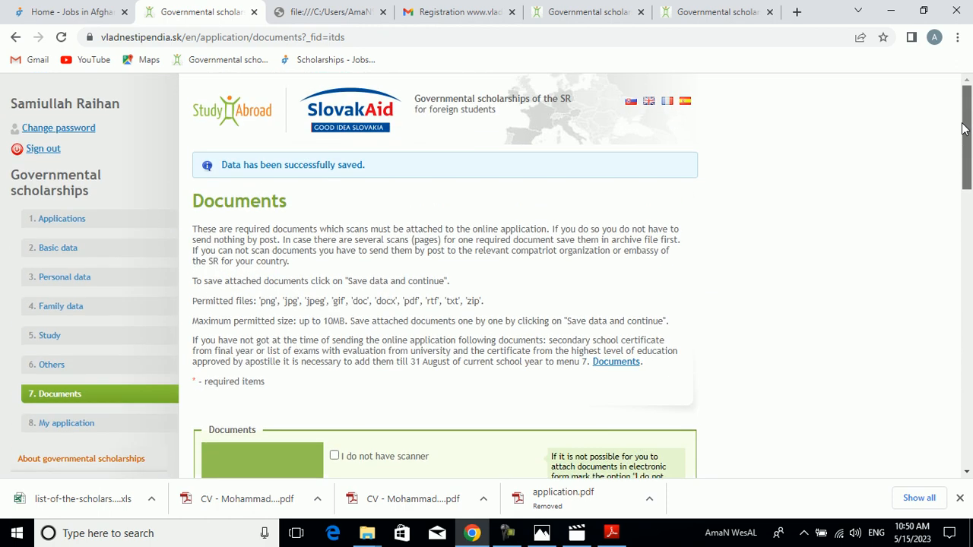
{"action": "left_click", "coordinate": [903, 10]}
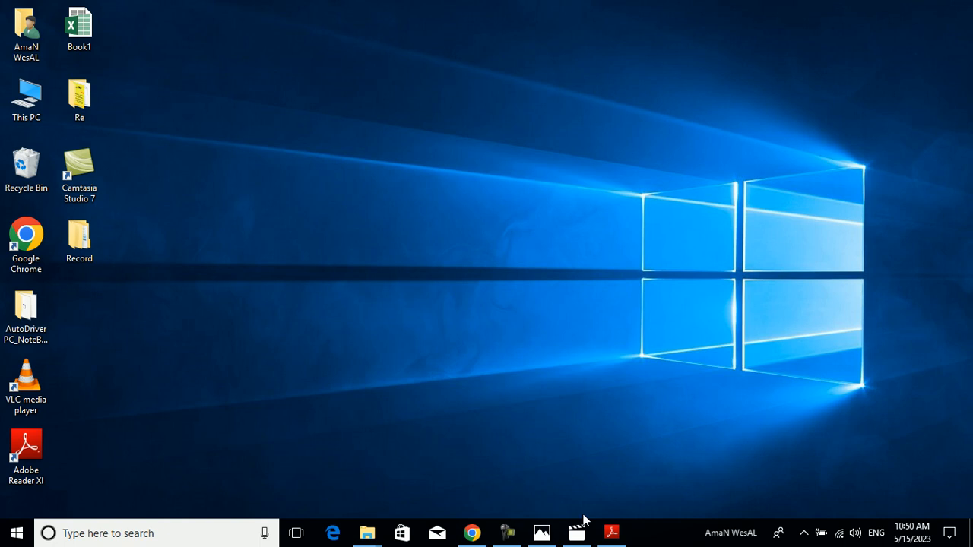
{"action": "left_click", "coordinate": [615, 541]}
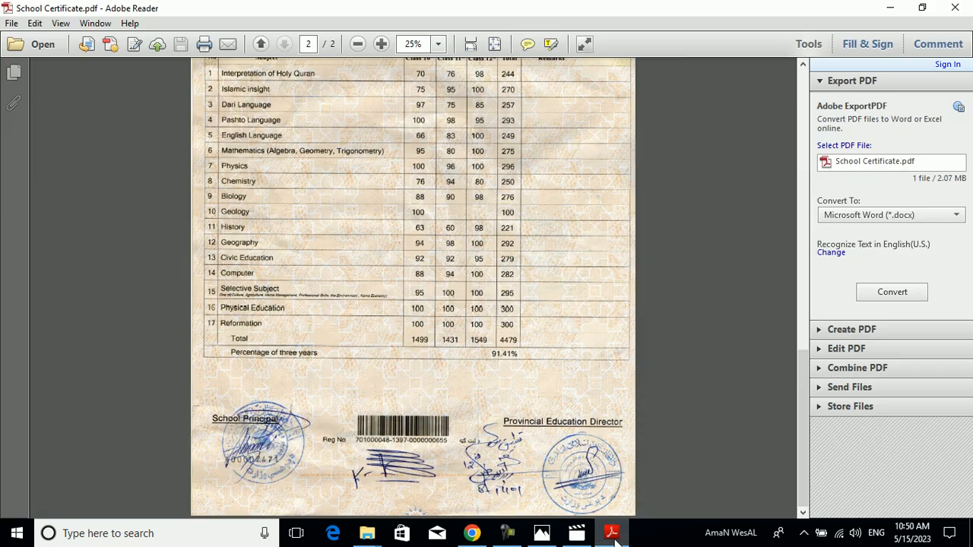
{"action": "left_click", "coordinate": [616, 542]}
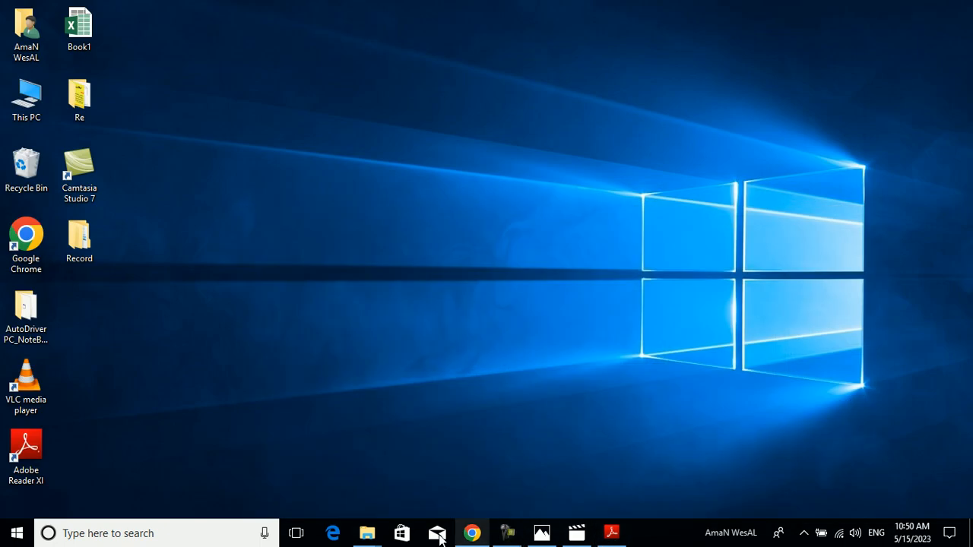
{"action": "left_click", "coordinate": [472, 533]}
{"action": "scroll", "coordinate": [969, 148], "scroll_direction": "down", "scroll_amount": 5}
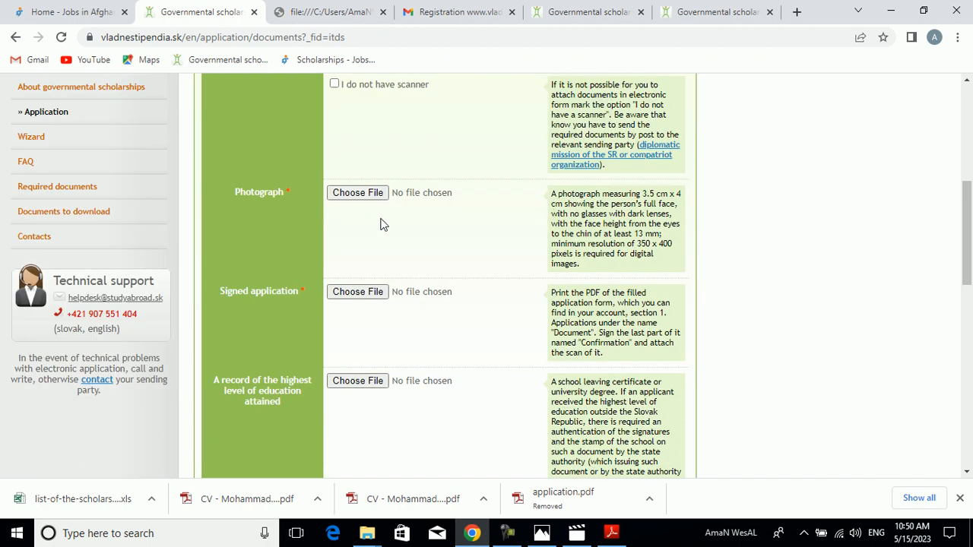
{"action": "scroll", "coordinate": [970, 240], "scroll_direction": "down", "scroll_amount": 2}
{"action": "left_click_drag", "start_coordinate": [971, 241], "coordinate": [971, 157]}
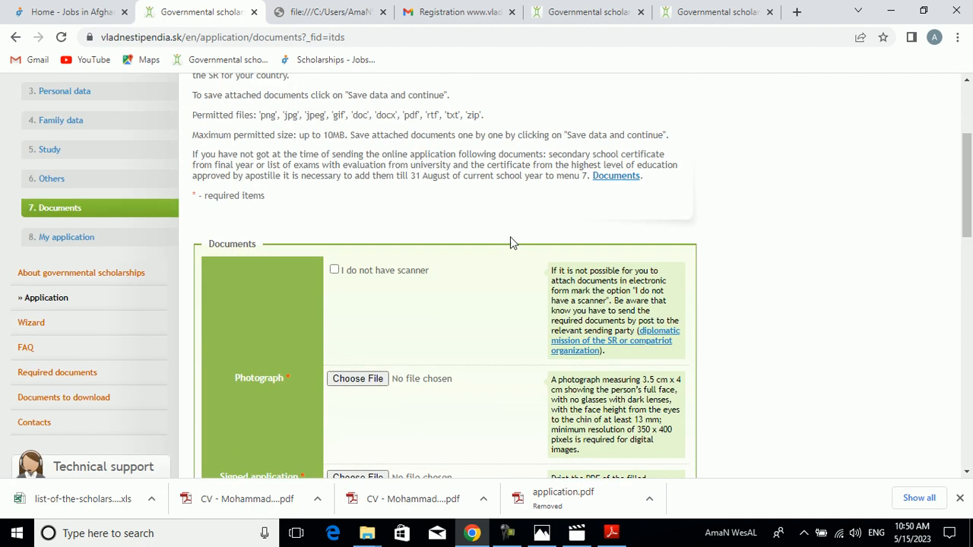
- Mark the "I do not have scanner" option in the Documents section
{"action": "left_click", "coordinate": [336, 271]}
{"action": "scroll", "coordinate": [971, 190], "scroll_direction": "down", "scroll_amount": 2}
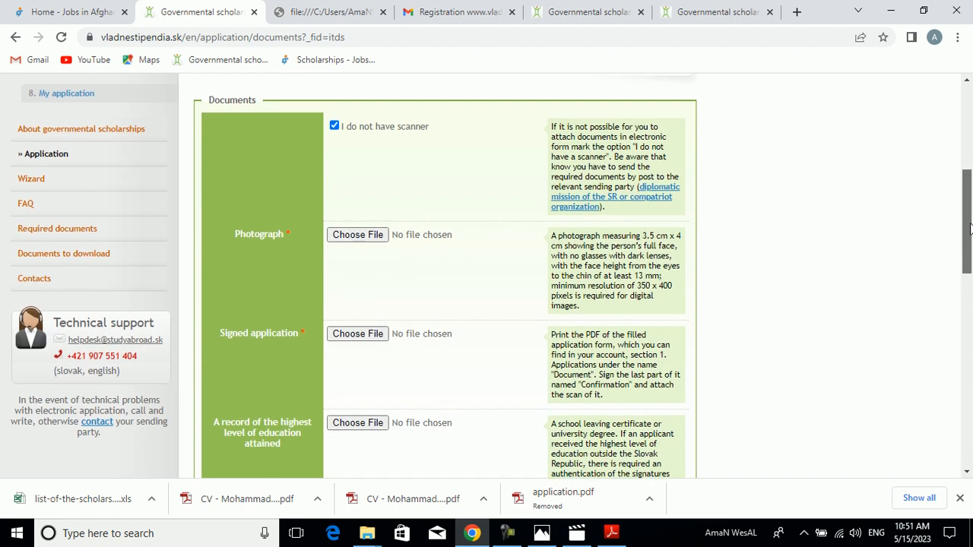
{"action": "left_click", "coordinate": [373, 225]}
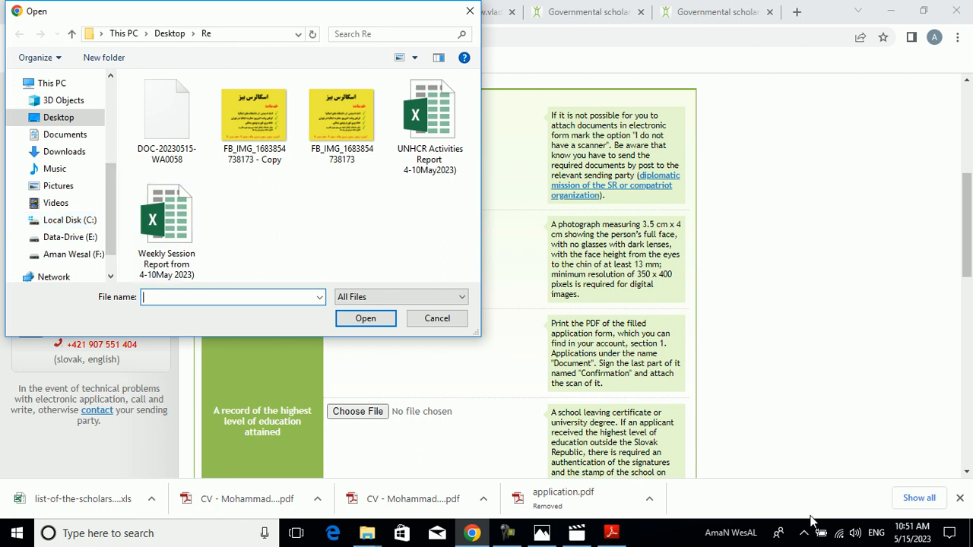
{"action": "left_click", "coordinate": [470, 11]}
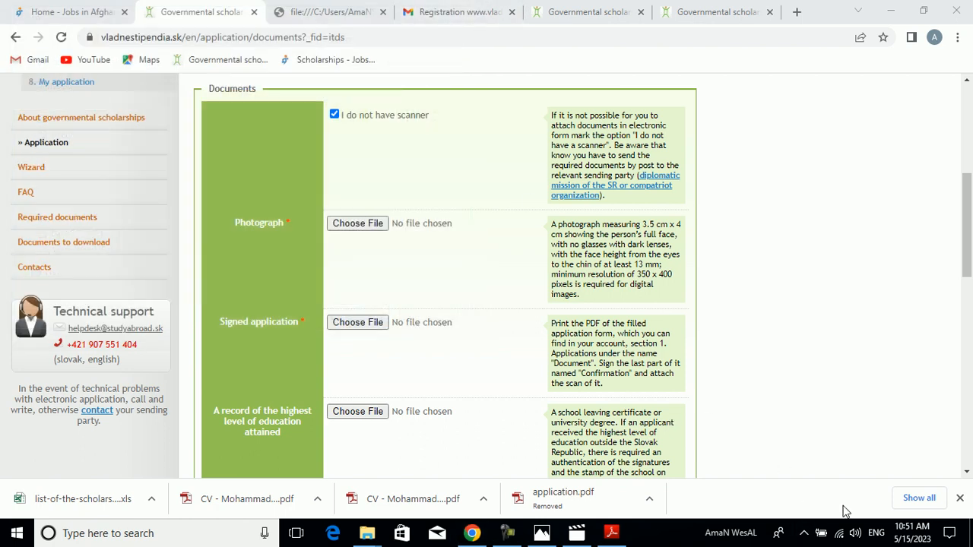
{"action": "left_click", "coordinate": [508, 533]}
{"action": "left_click", "coordinate": [900, 487]}
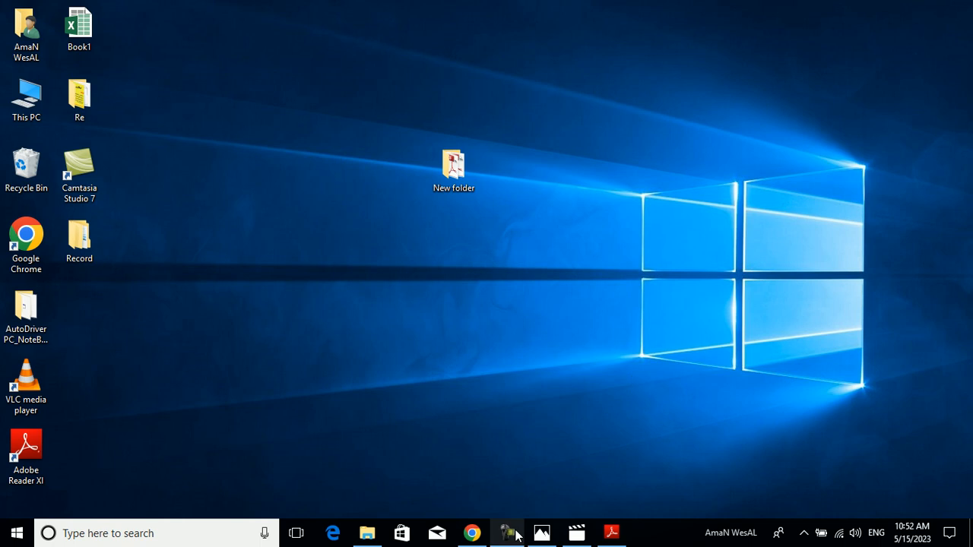
- Attach the applicant's photo from New folder on the Desktop as the Photograph, showing the files as large thumbnails
{"action": "left_click", "coordinate": [472, 533]}
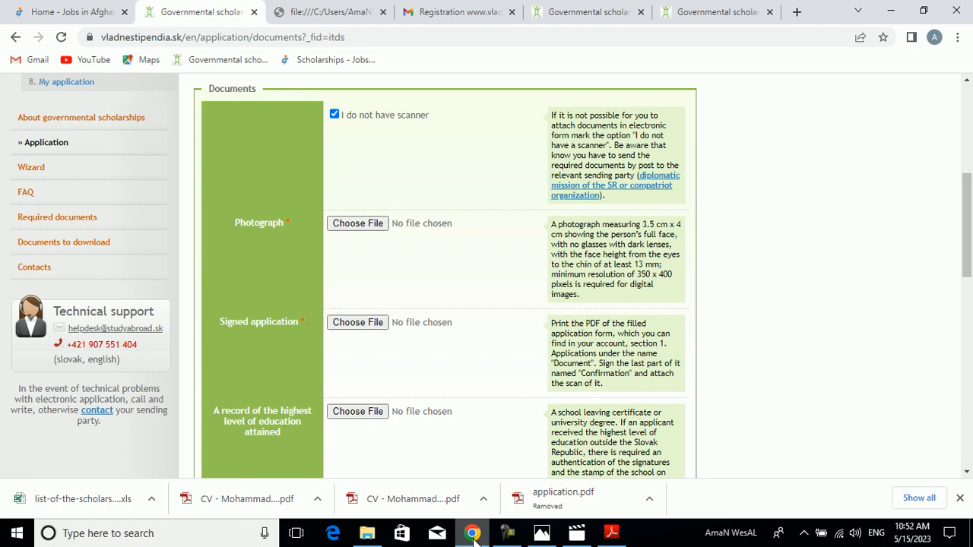
{"action": "left_click", "coordinate": [354, 225]}
{"action": "left_click", "coordinate": [79, 116]}
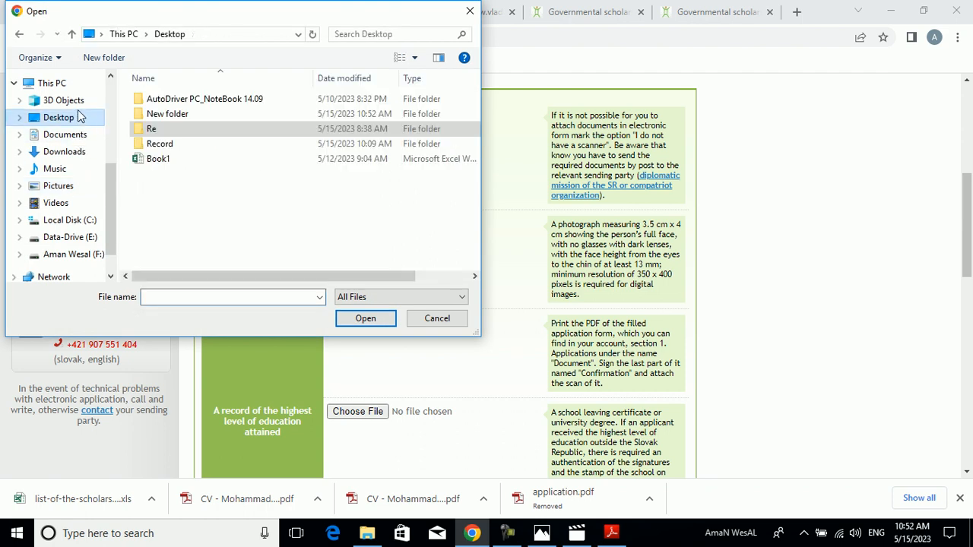
{"action": "double_click", "coordinate": [175, 116]}
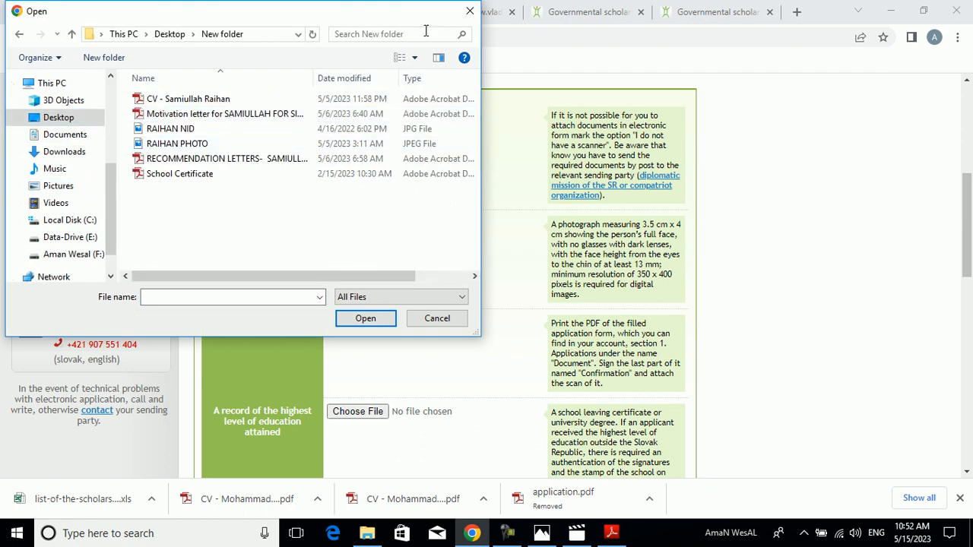
{"action": "left_click", "coordinate": [415, 57]}
{"action": "left_click", "coordinate": [441, 42]}
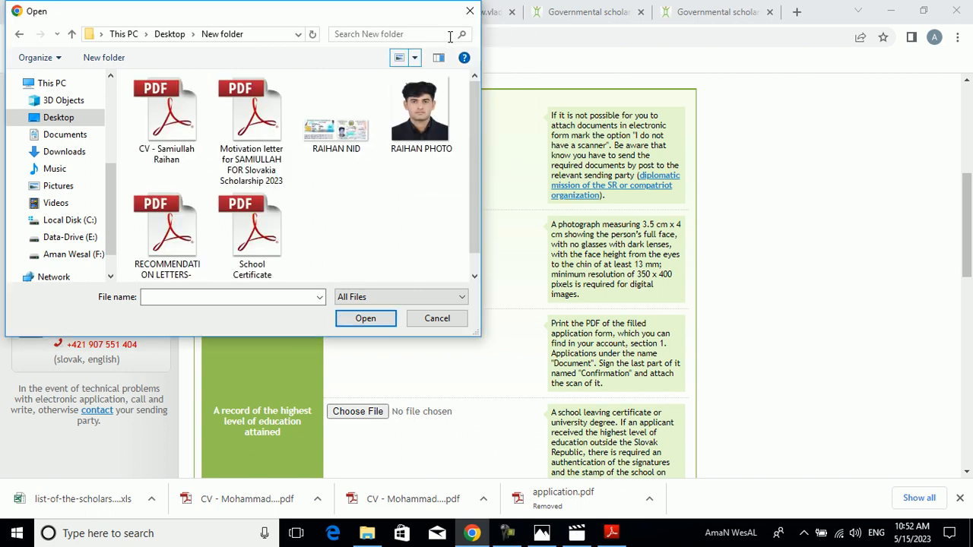
{"action": "left_click", "coordinate": [391, 139]}
{"action": "left_click", "coordinate": [365, 317]}
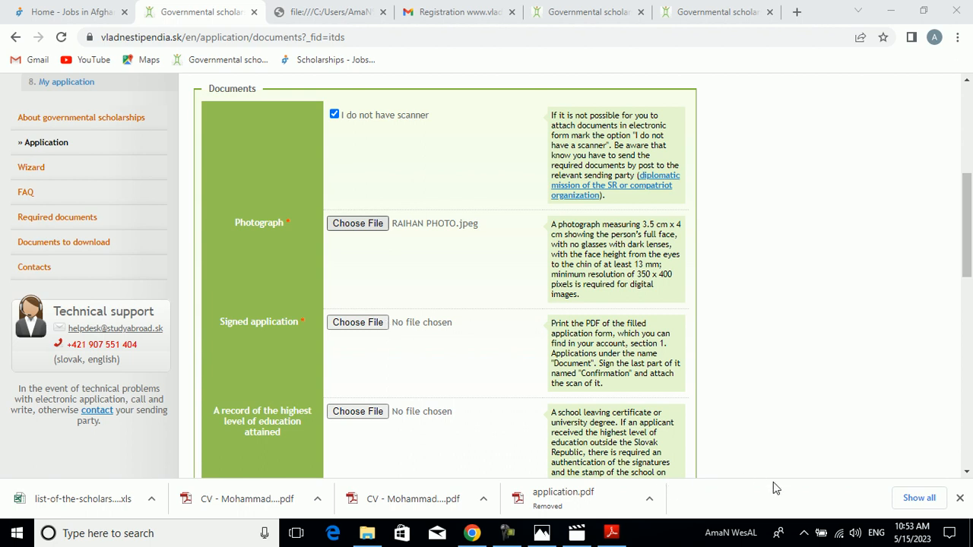
{"action": "left_click", "coordinate": [543, 534]}
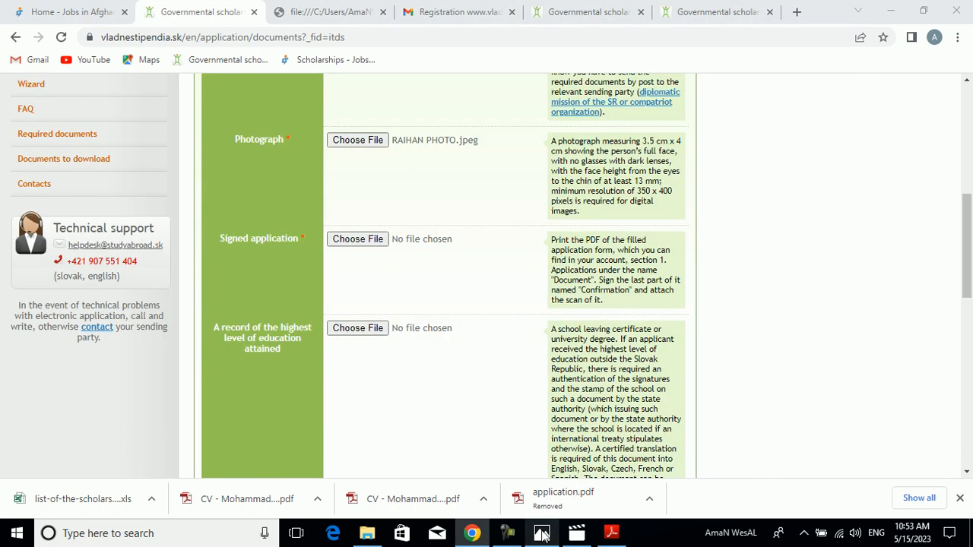
{"action": "left_click", "coordinate": [443, 318]}
{"action": "left_click", "coordinate": [441, 327]}
{"action": "left_click", "coordinate": [438, 318]}
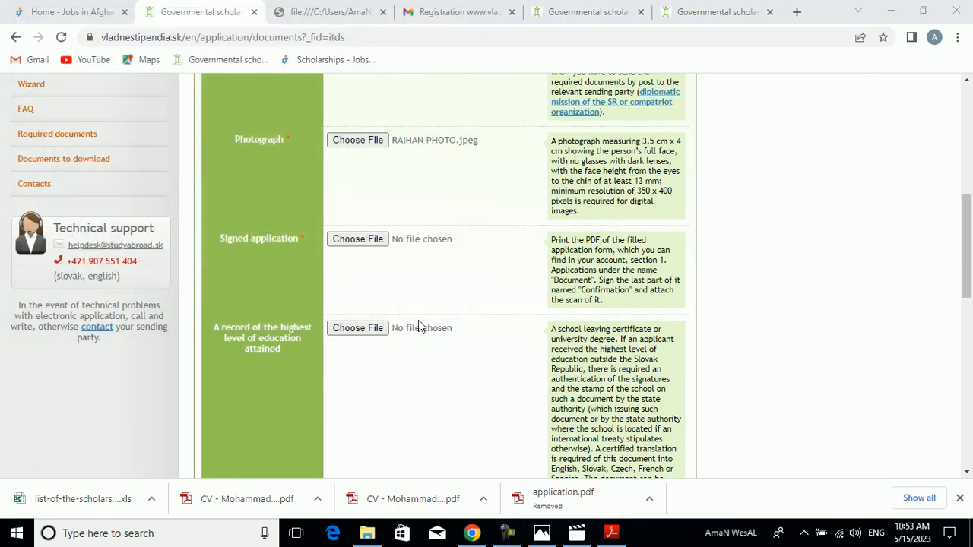
- Attach the School Certificate PDF as the record of the highest level of education attained
{"action": "left_click", "coordinate": [365, 328]}
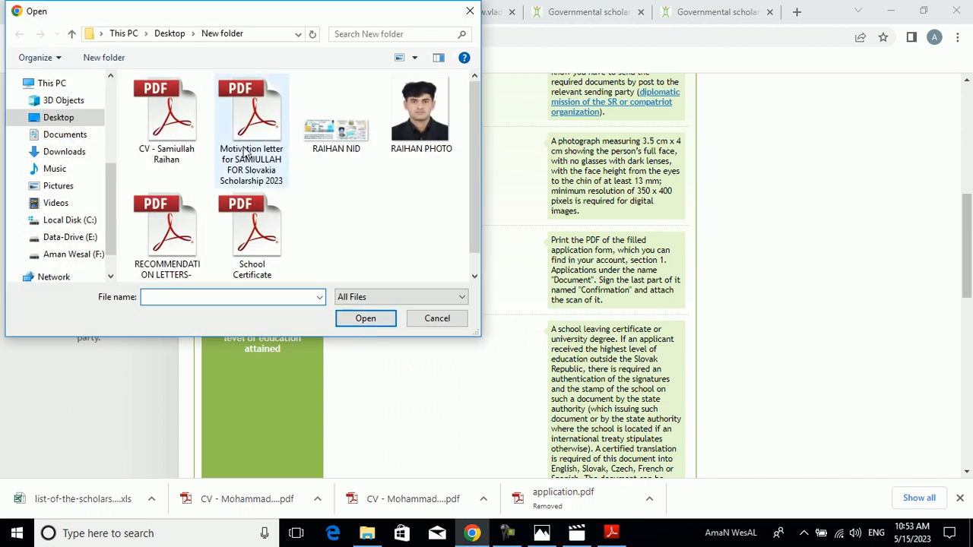
{"action": "left_click", "coordinate": [258, 224]}
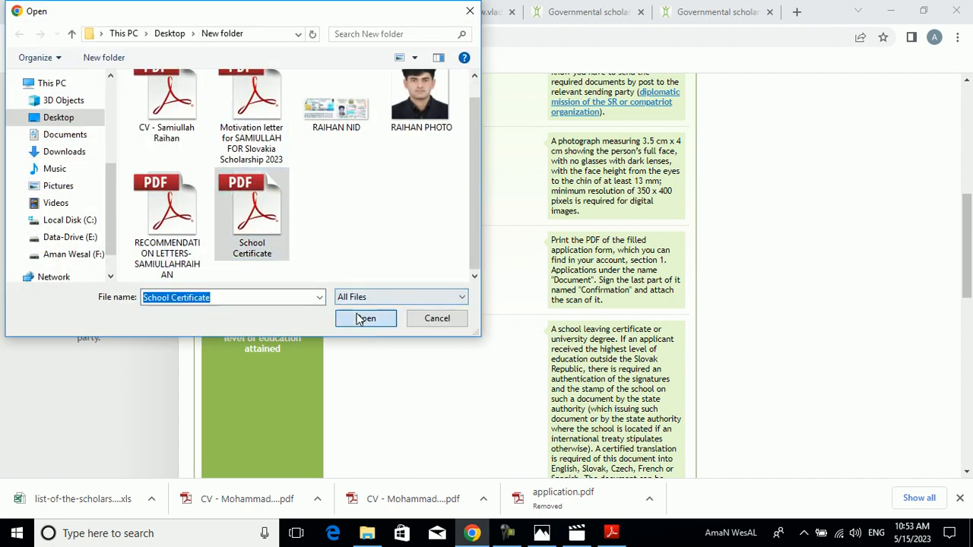
{"action": "left_click", "coordinate": [360, 319]}
- Attach the School Certificate-01 PDF from New folder under A completion certificates
{"action": "left_click_drag", "start_coordinate": [967, 267], "coordinate": [969, 352]}
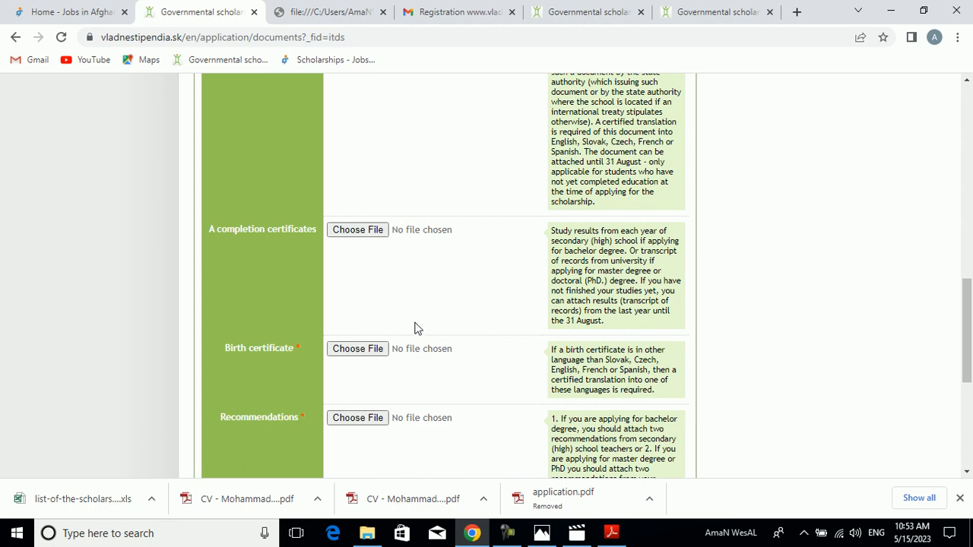
{"action": "left_click", "coordinate": [508, 535]}
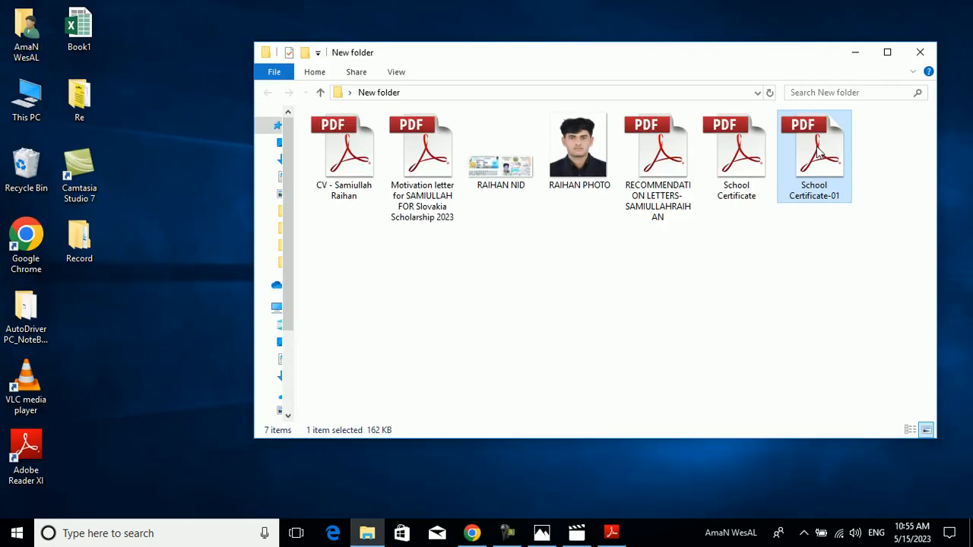
{"action": "left_click_drag", "start_coordinate": [830, 50], "coordinate": [707, 146]}
{"action": "left_click", "coordinate": [742, 145]}
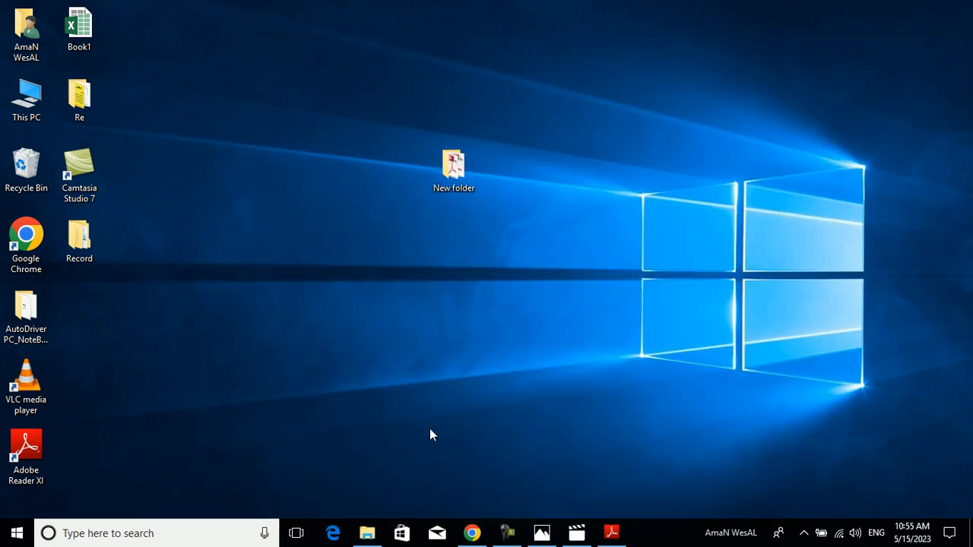
{"action": "left_click", "coordinate": [472, 533]}
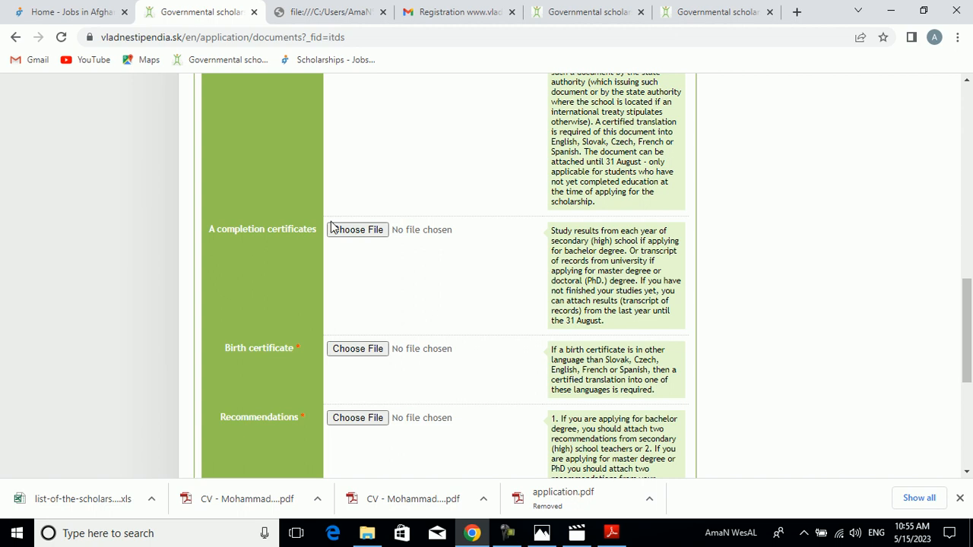
{"action": "left_click", "coordinate": [349, 231]}
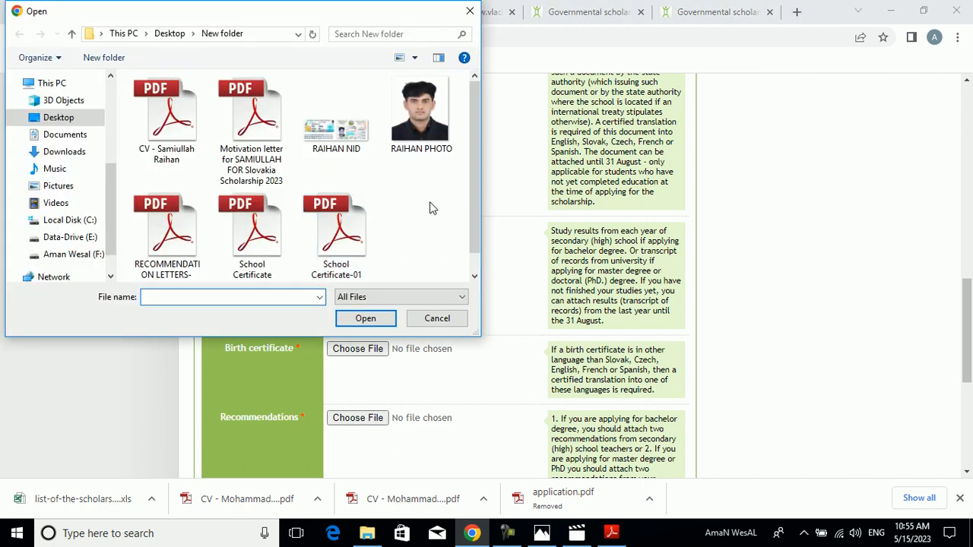
{"action": "scroll", "coordinate": [474, 208], "scroll_direction": "down", "scroll_amount": 1}
{"action": "left_click", "coordinate": [344, 245]}
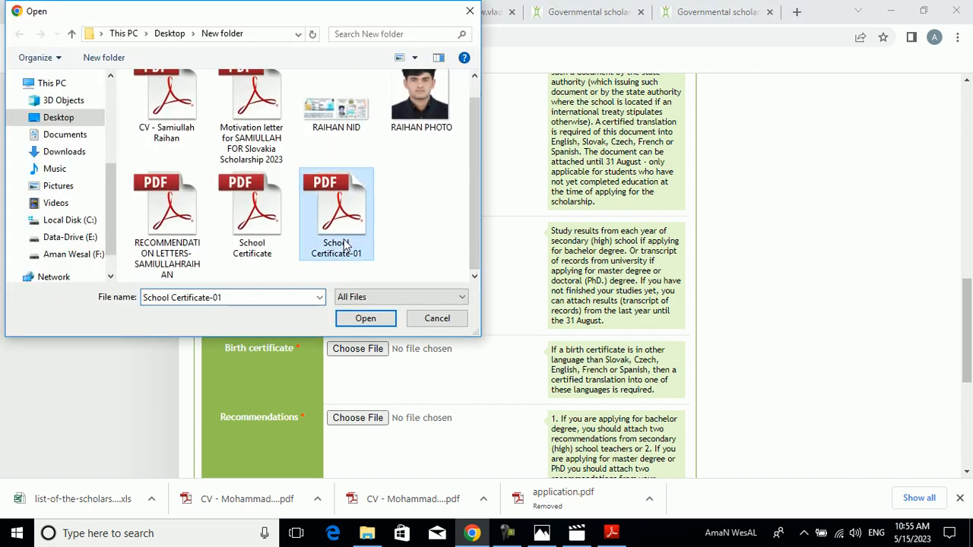
{"action": "left_click", "coordinate": [365, 320]}
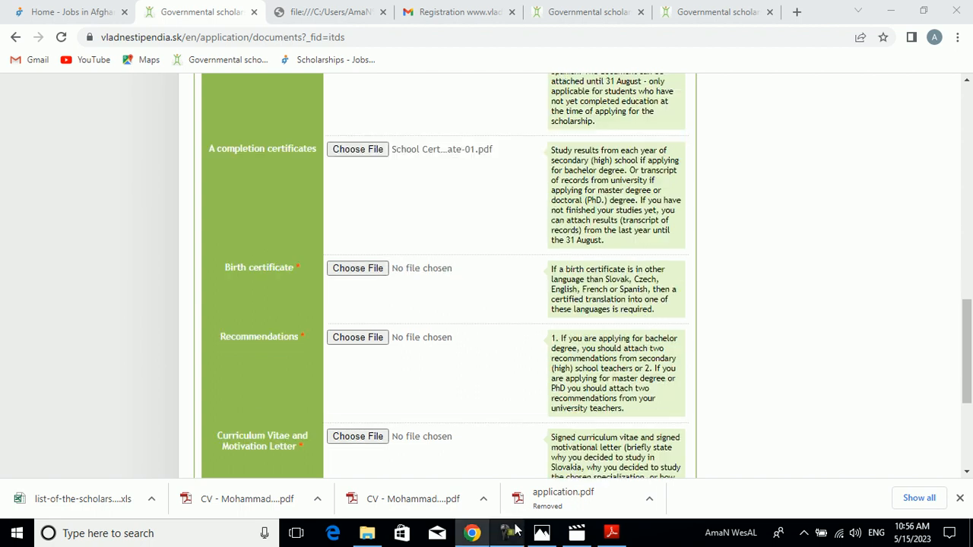
{"action": "mouse_move", "coordinate": [516, 530]}
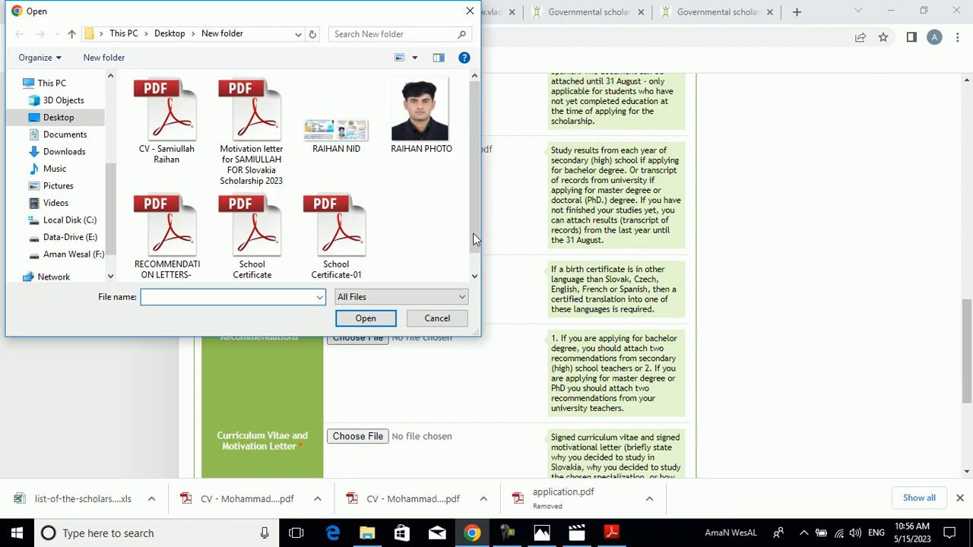
{"action": "scroll", "coordinate": [480, 243], "scroll_direction": "down", "scroll_amount": 1}
{"action": "left_click_drag", "start_coordinate": [354, 14], "coordinate": [700, 141]}
{"action": "left_click", "coordinate": [697, 220]}
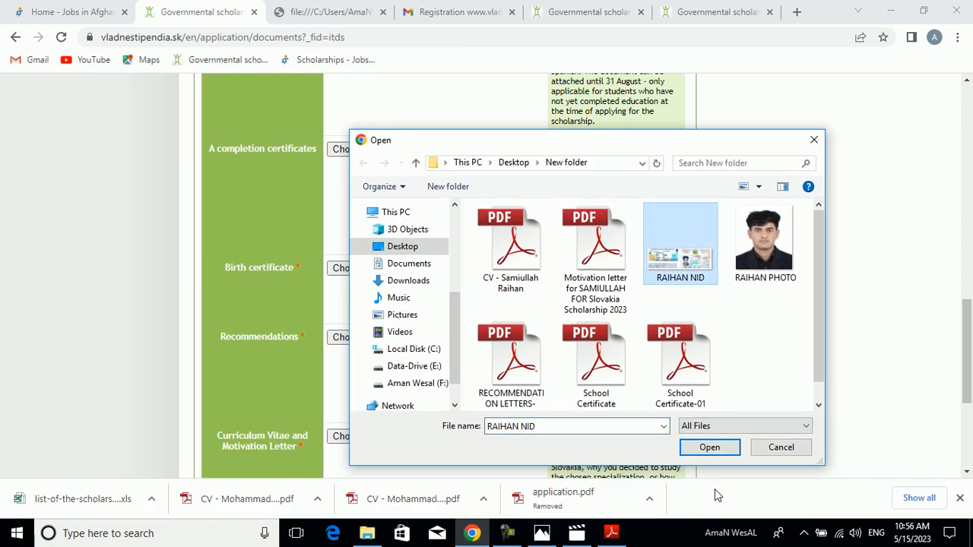
{"action": "left_click", "coordinate": [709, 449]}
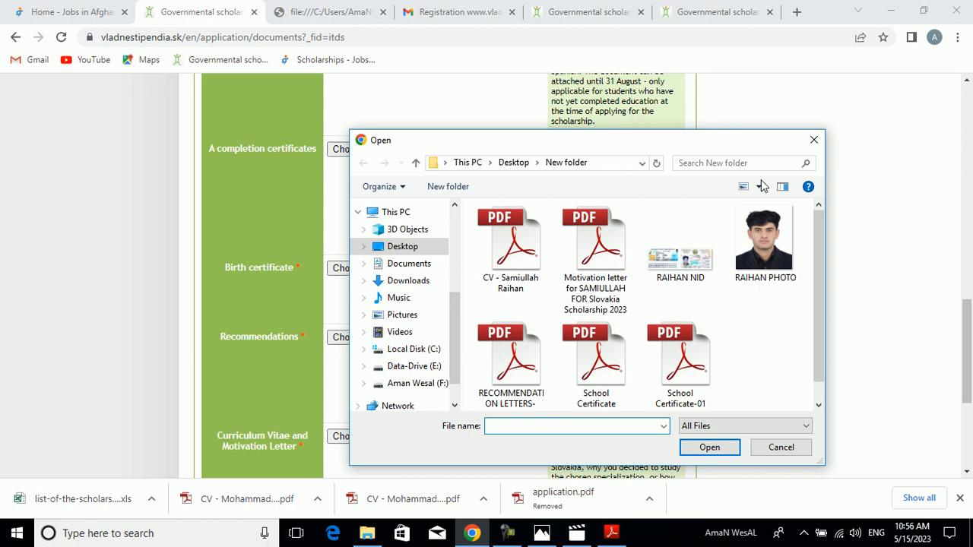
{"action": "left_click", "coordinate": [814, 138]}
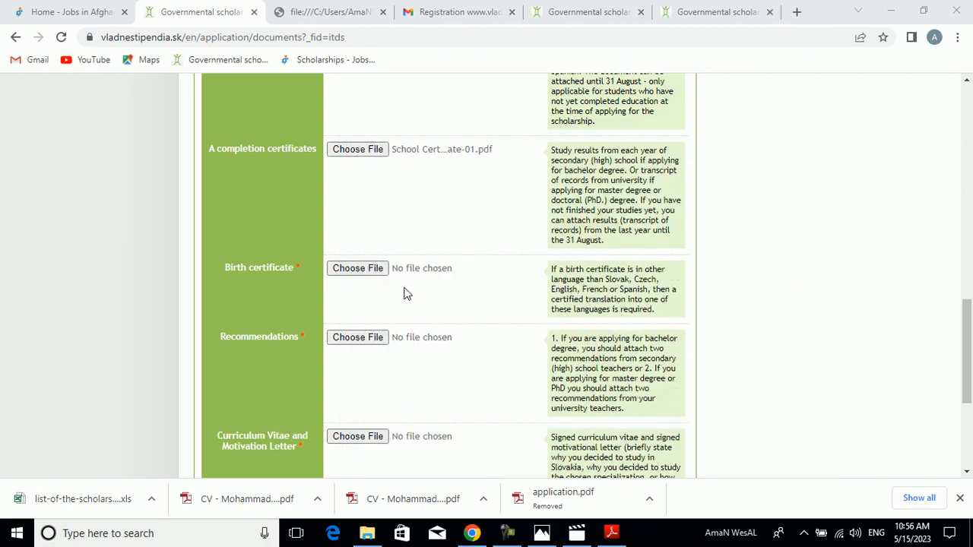
- Attach the applicant's NID image from New folder as the Birth certificate
{"action": "left_click", "coordinate": [380, 269]}
{"action": "left_click", "coordinate": [592, 232]}
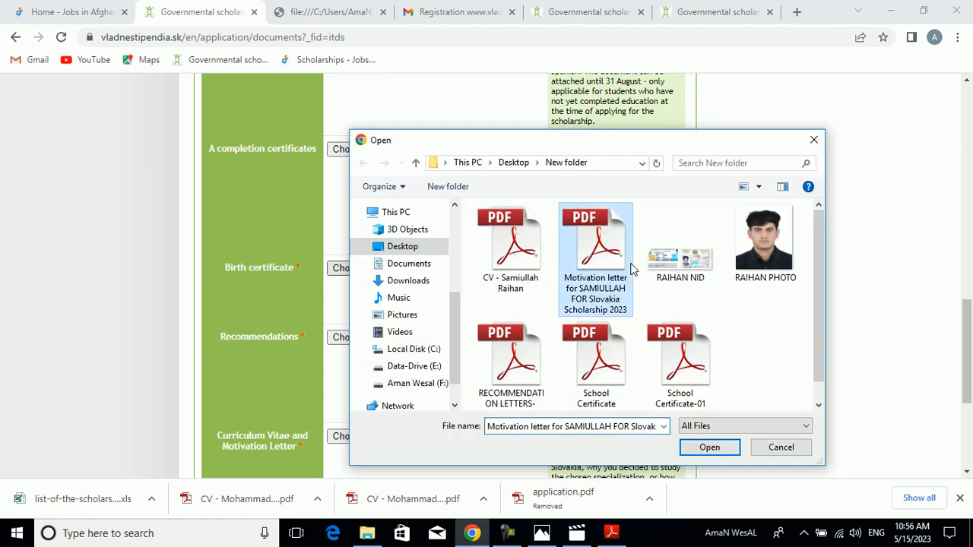
{"action": "left_click", "coordinate": [673, 263]}
{"action": "left_click", "coordinate": [709, 449]}
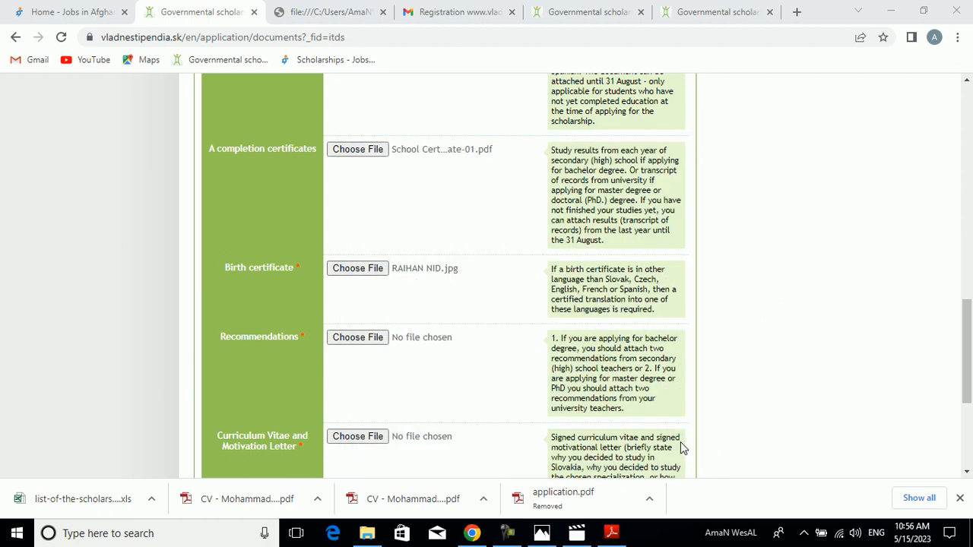
- Attach the recommendation letters PDF from New folder under Recommendations
{"action": "left_click", "coordinate": [358, 339]}
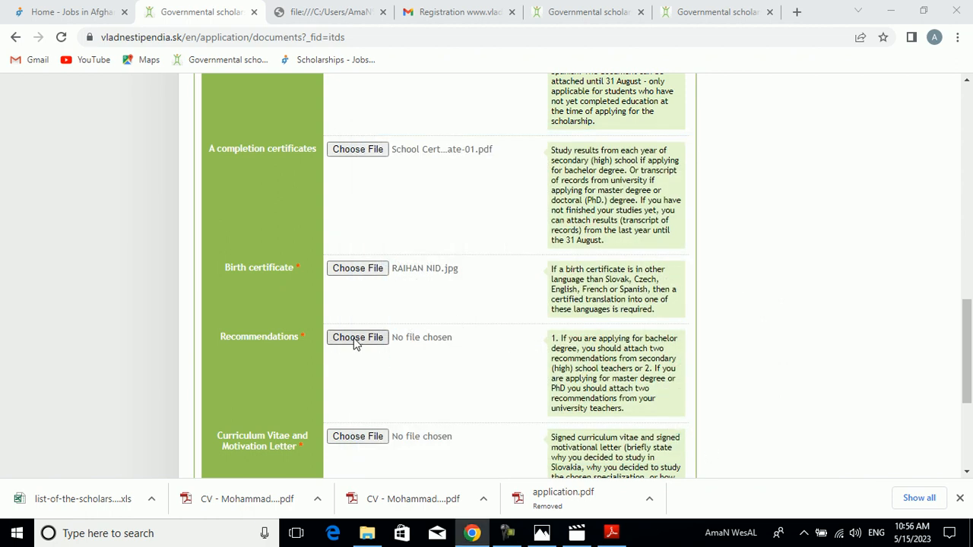
{"action": "left_click", "coordinate": [683, 355]}
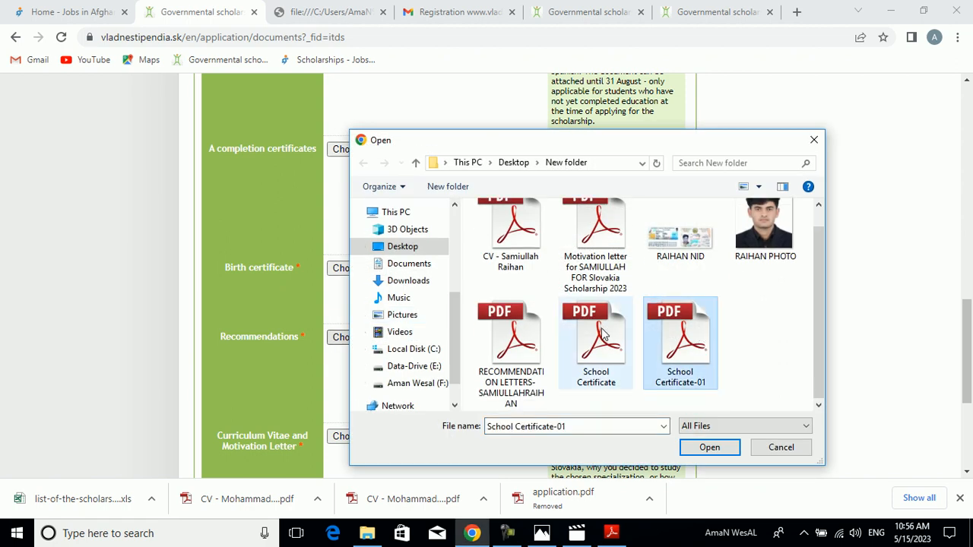
{"action": "left_click", "coordinate": [525, 349]}
{"action": "left_click", "coordinate": [712, 449]}
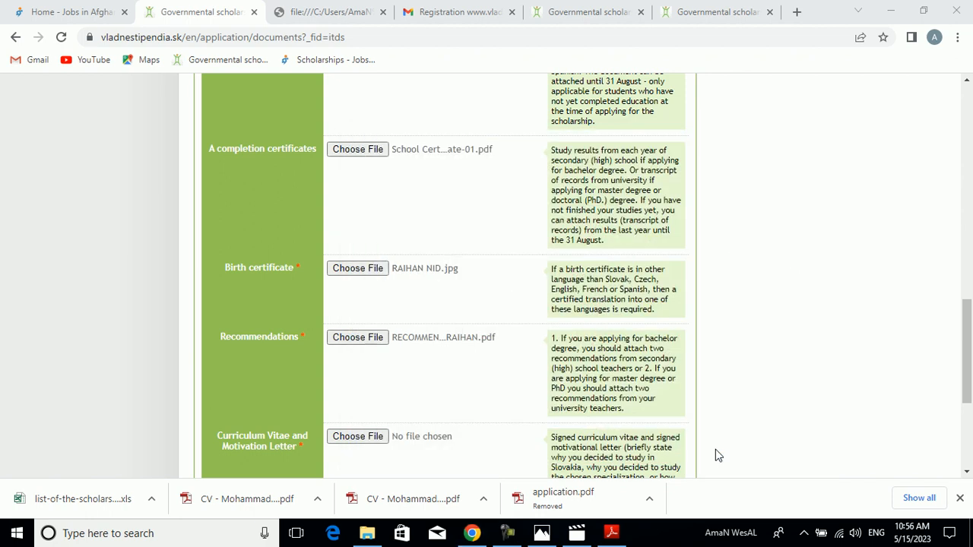
- Preview the applicant's CV PDF in Adobe Reader and attach it under Curriculum Vitae and Motivation Letter
{"action": "scroll", "coordinate": [530, 286], "scroll_direction": "down", "scroll_amount": 5}
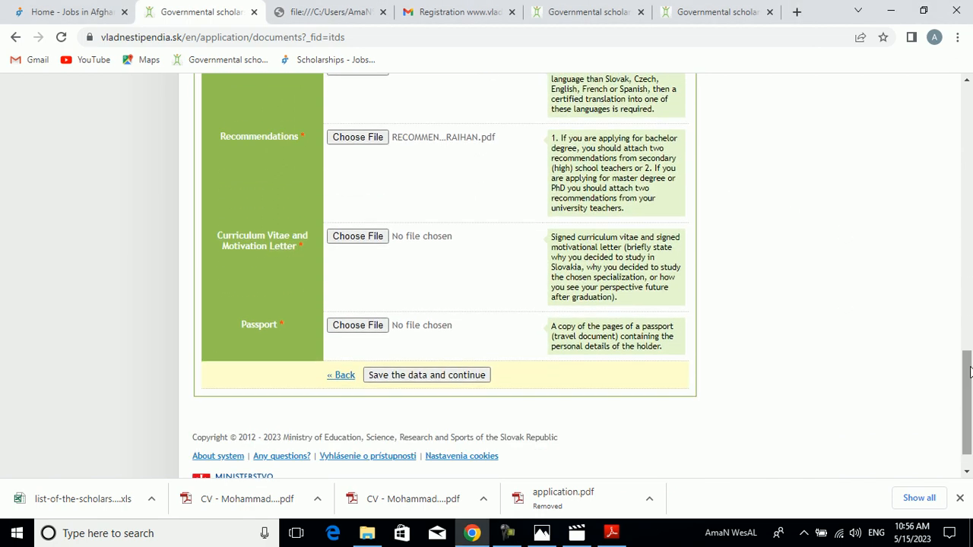
{"action": "left_click", "coordinate": [373, 242]}
{"action": "left_click", "coordinate": [594, 272]}
{"action": "left_click", "coordinate": [522, 266]}
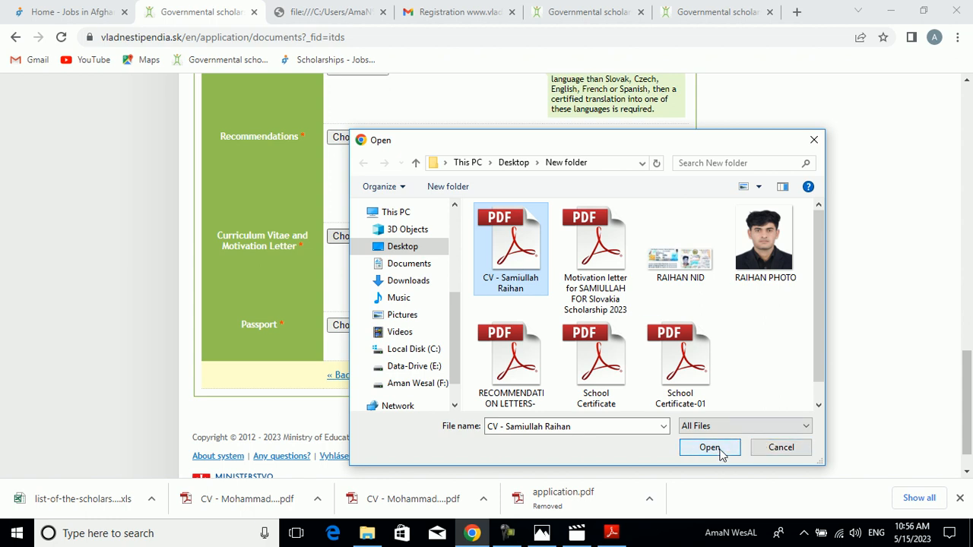
{"action": "right_click", "coordinate": [504, 262]}
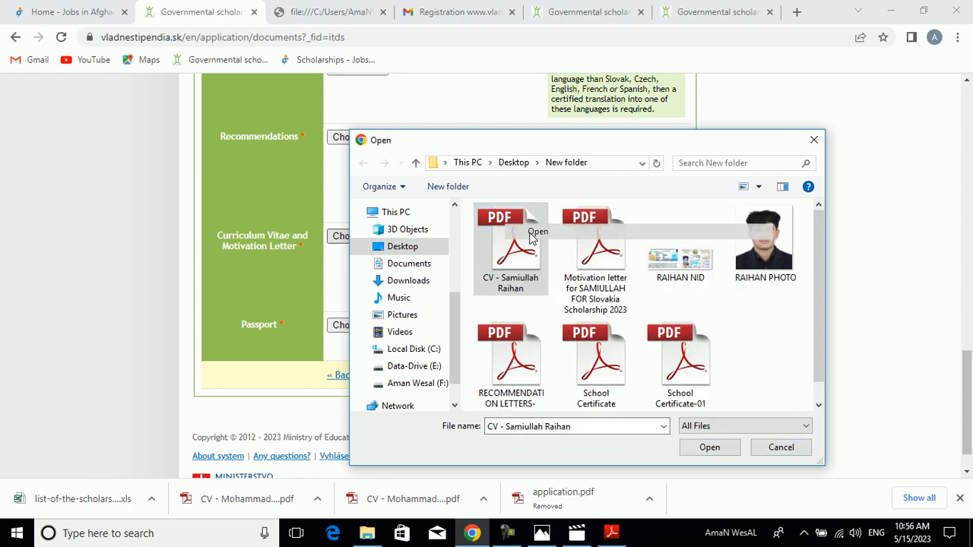
{"action": "left_click", "coordinate": [532, 237]}
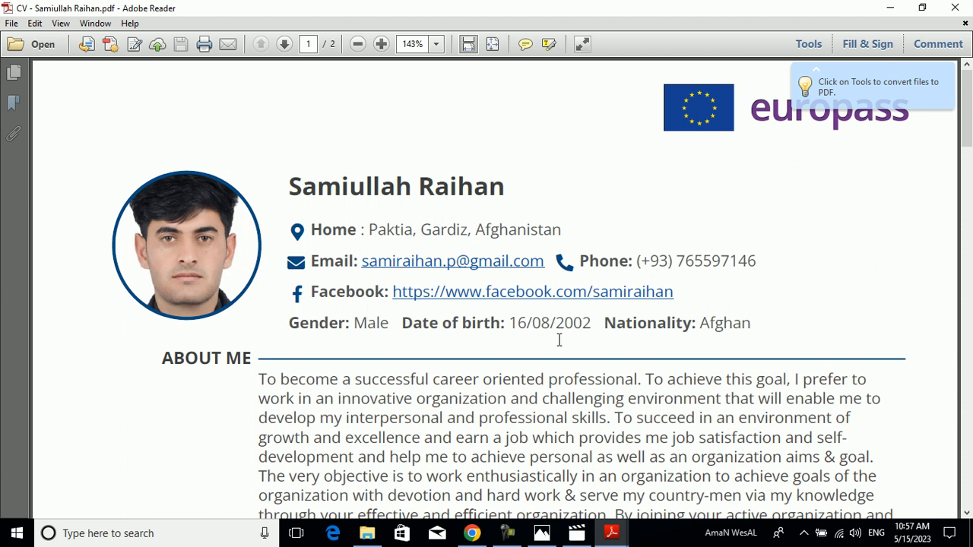
{"action": "key", "text": "ctrl+shift+plus"}
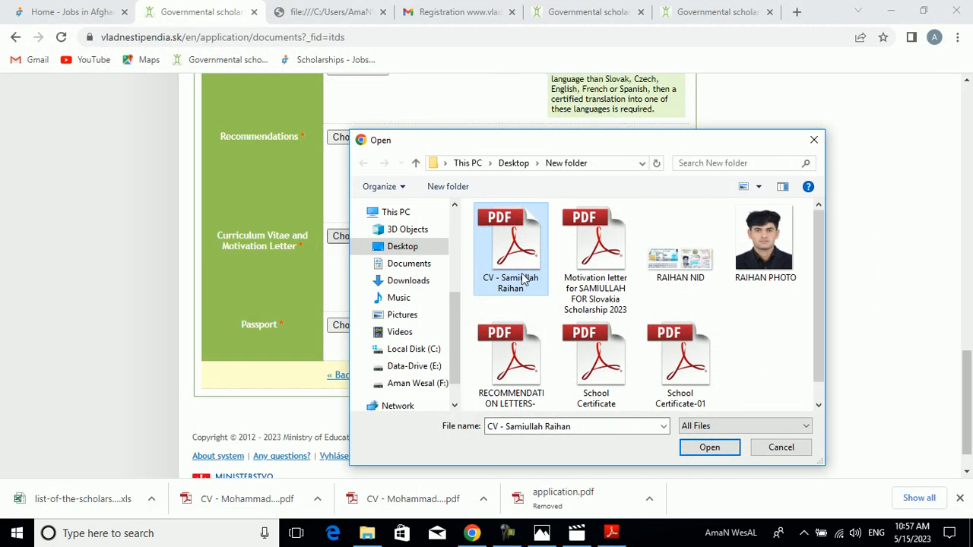
{"action": "left_click", "coordinate": [703, 447]}
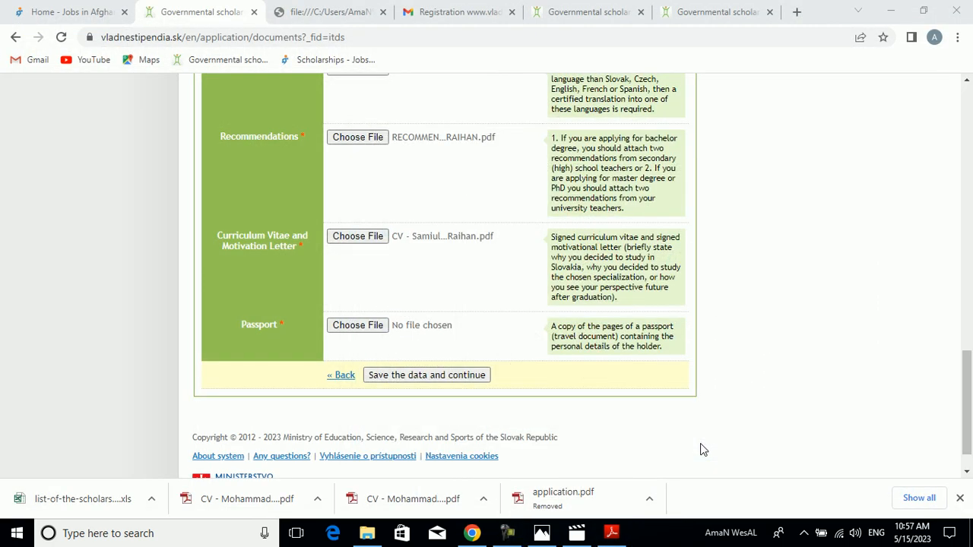
- Try to attach the motivation letter PDF in the Curriculum Vitae and Motivation Letter field
{"action": "left_click", "coordinate": [373, 237]}
{"action": "left_click", "coordinate": [594, 251]}
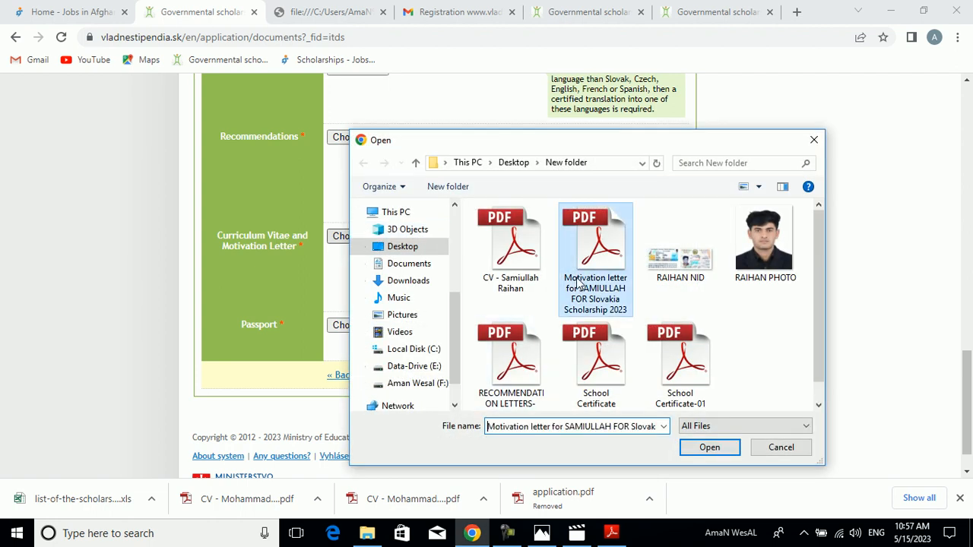
{"action": "left_click", "coordinate": [700, 449]}
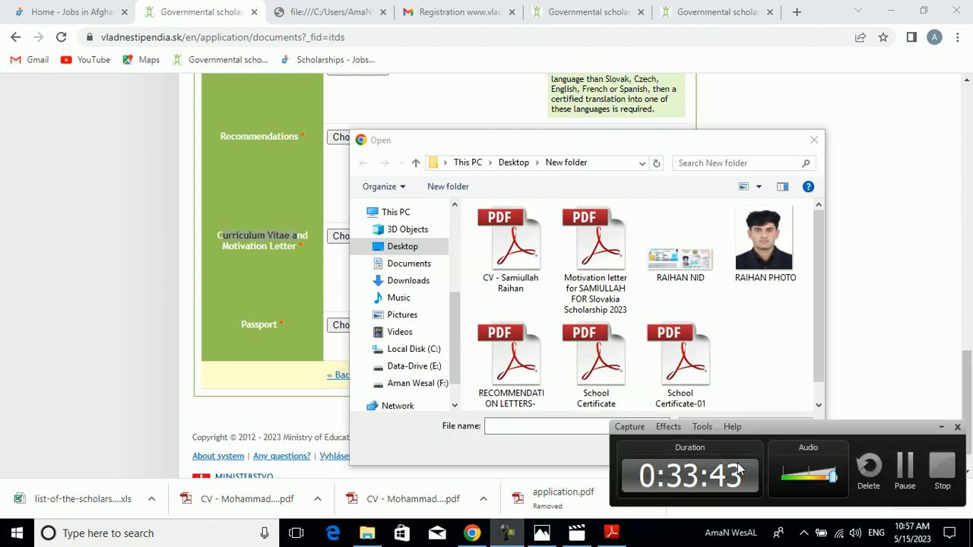
{"action": "left_click", "coordinate": [904, 465]}
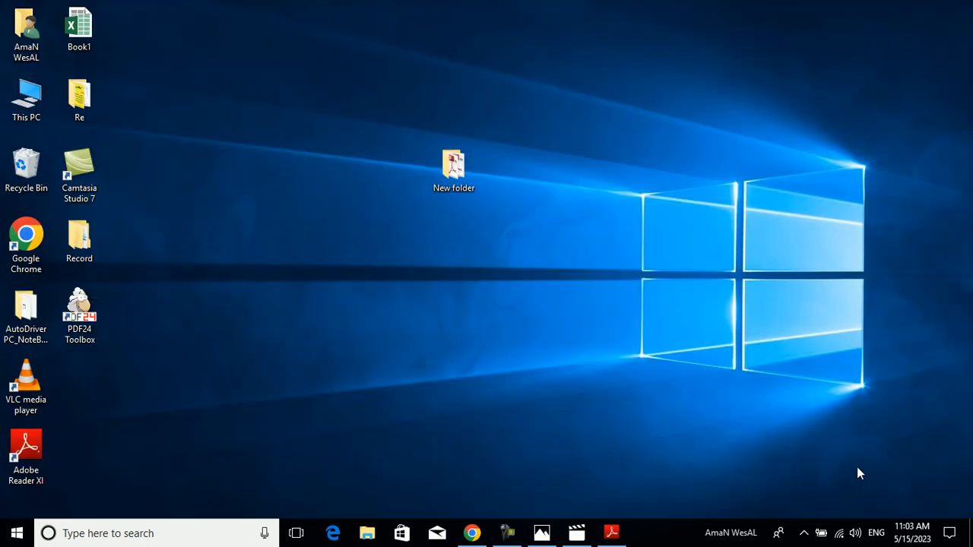
- Switch back to Chrome and attach the combined "CV and Motivation Letter" PDF under Curriculum Vitae and Motivation Letter
{"action": "left_click", "coordinate": [473, 533]}
{"action": "left_click", "coordinate": [398, 275]}
{"action": "left_click", "coordinate": [363, 237]}
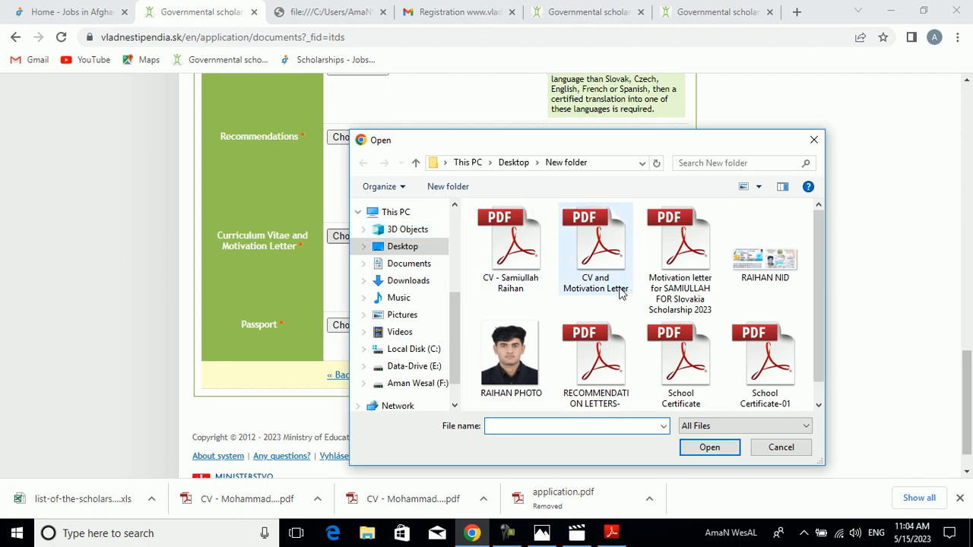
{"action": "left_click", "coordinate": [612, 283]}
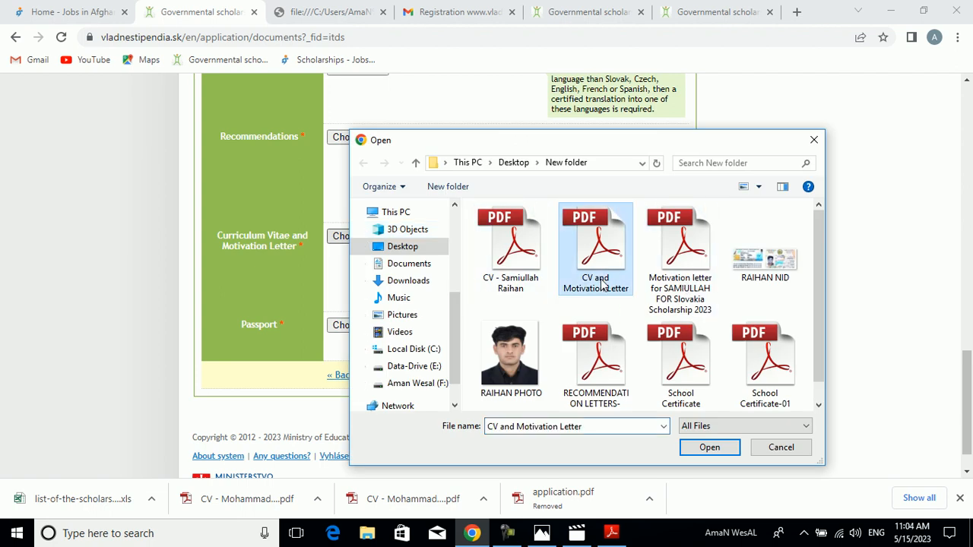
{"action": "left_click", "coordinate": [708, 447]}
- Attach the applicant's NID image from New folder as the Passport document
{"action": "scroll", "coordinate": [433, 289], "scroll_direction": "down", "scroll_amount": 1}
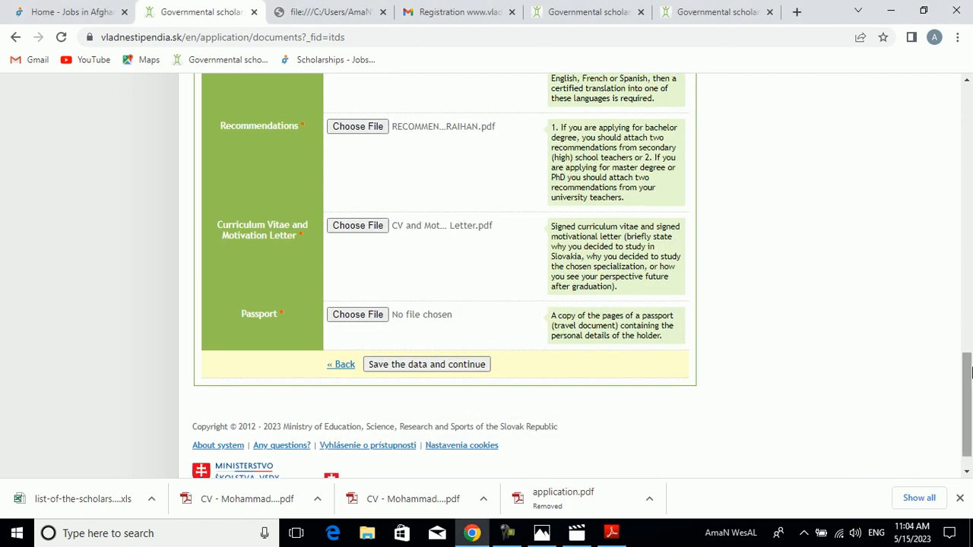
{"action": "left_click", "coordinate": [369, 318]}
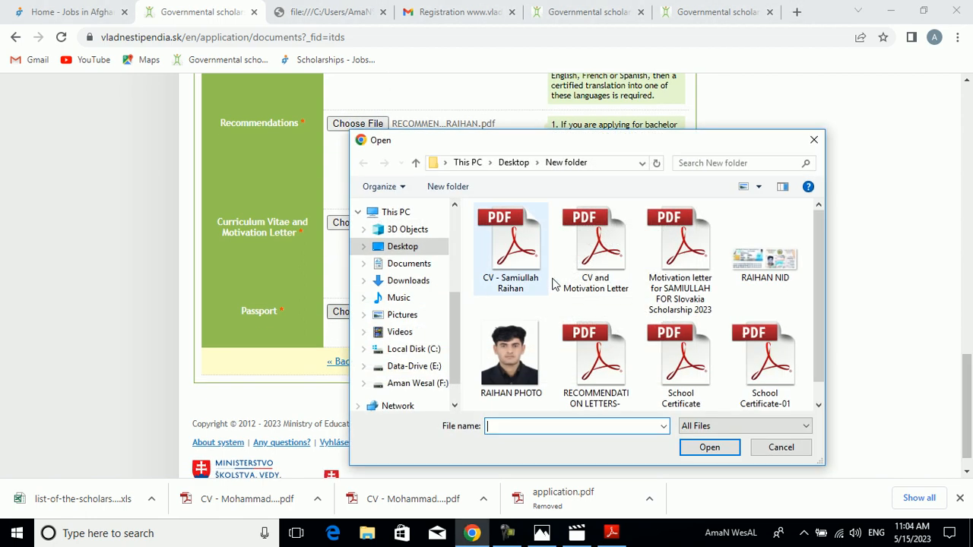
{"action": "left_click", "coordinate": [765, 255]}
{"action": "left_click", "coordinate": [709, 447]}
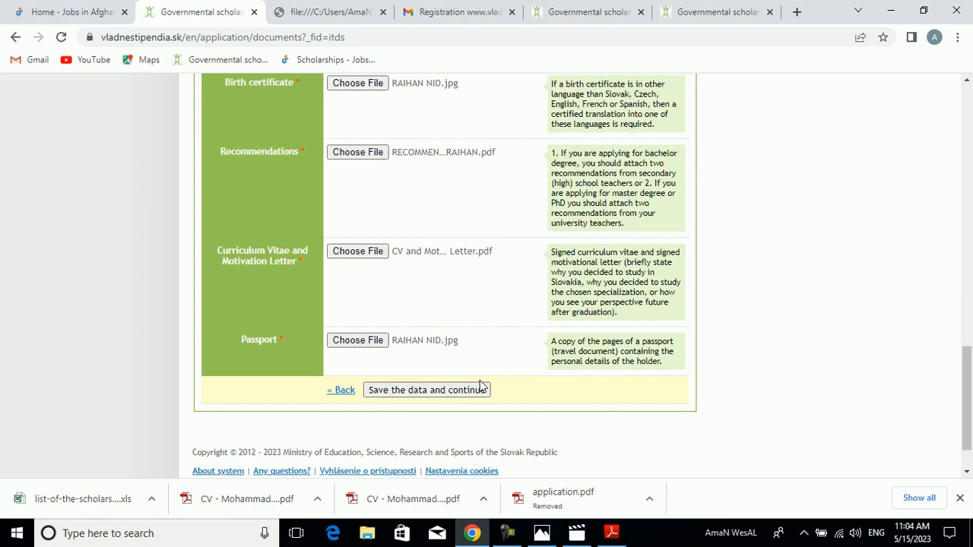
{"action": "left_click", "coordinate": [503, 540]}
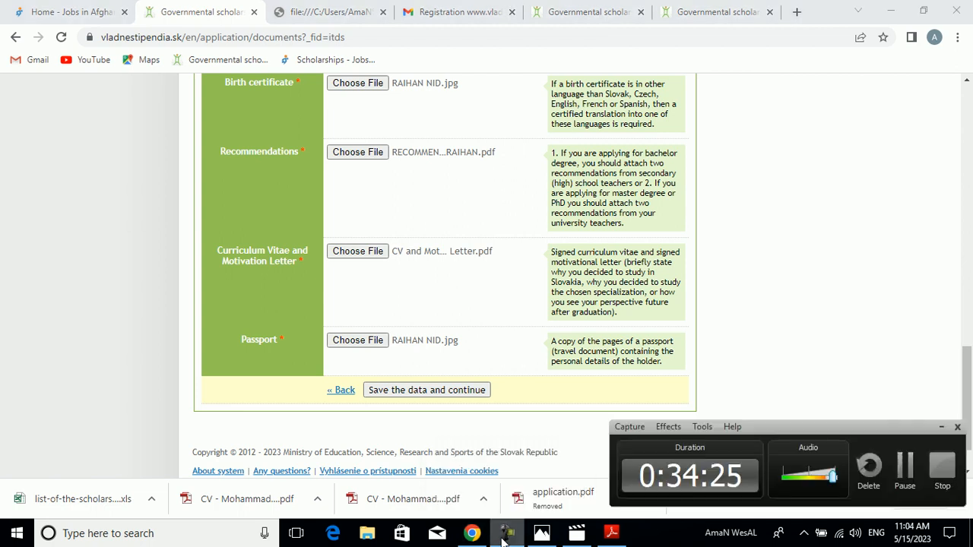
{"action": "left_click", "coordinate": [916, 483]}
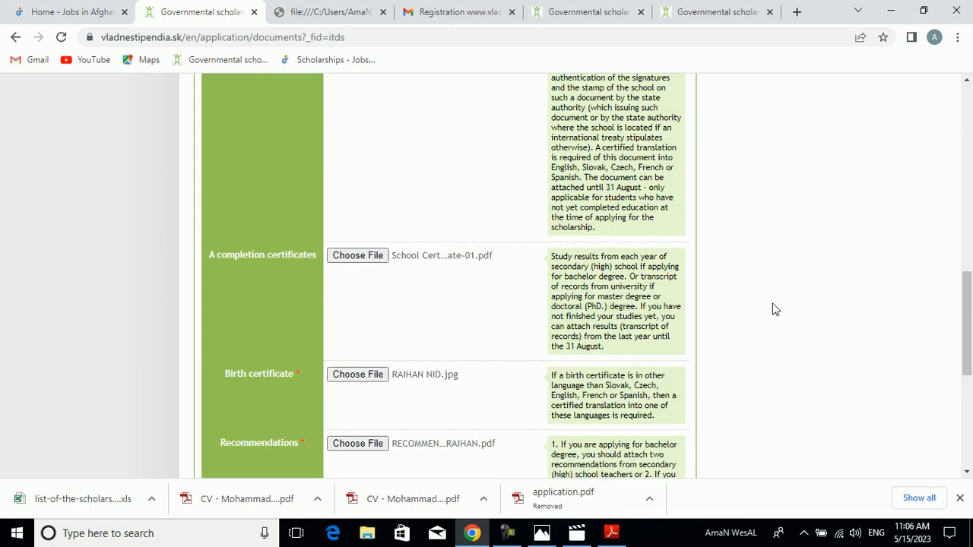
- Save the Documents section data and continue to the My application summary
{"action": "left_click_drag", "start_coordinate": [964, 311], "coordinate": [965, 396]}
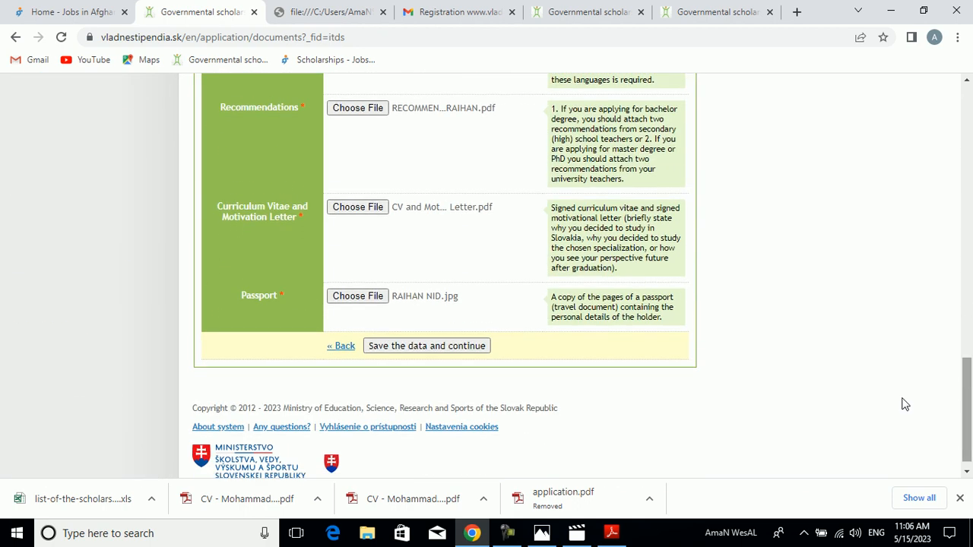
{"action": "left_click", "coordinate": [458, 347]}
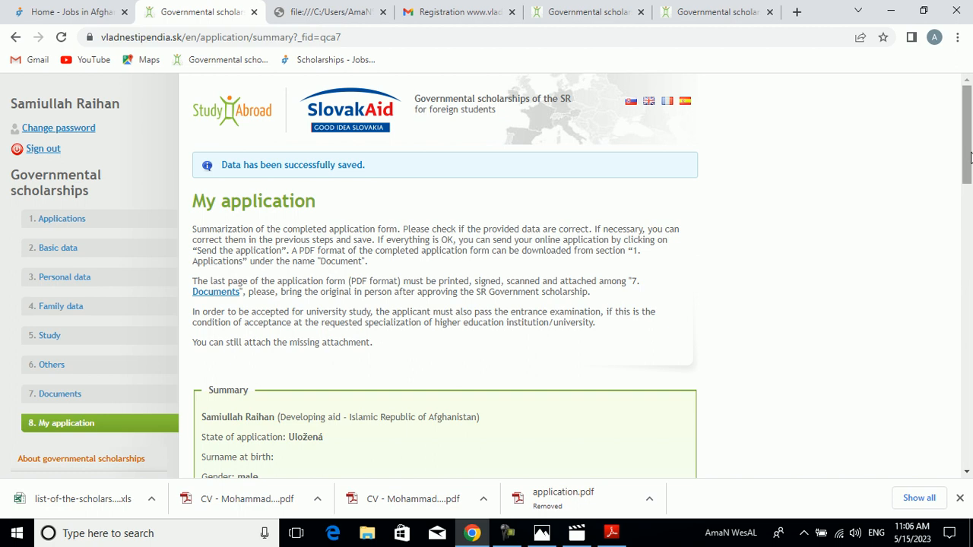
- Review the application summary, checking the personal details, consents and the list of attached documents down to Signed application
{"action": "scroll", "coordinate": [968, 220], "scroll_direction": "down", "scroll_amount": 4}
{"action": "left_click_drag", "start_coordinate": [969, 202], "coordinate": [969, 211]}
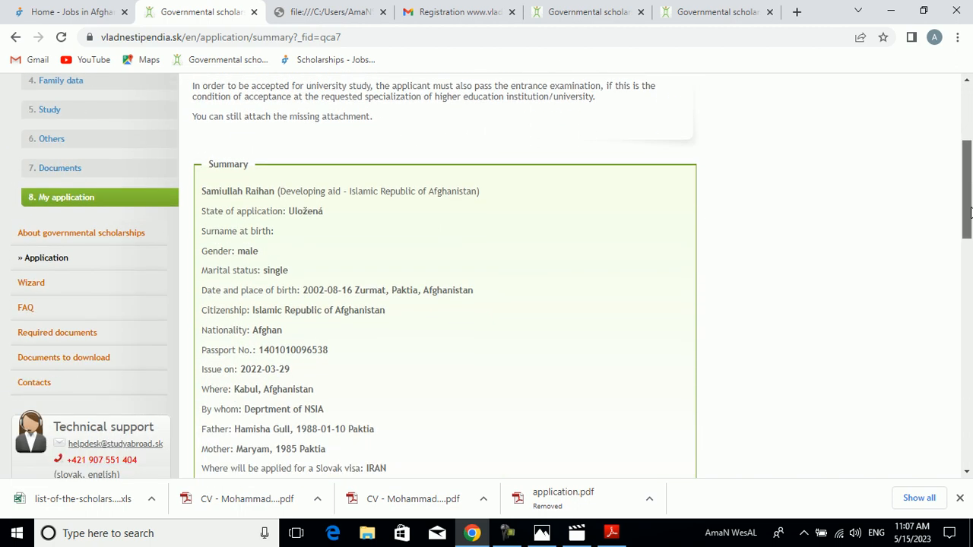
{"action": "left_click_drag", "start_coordinate": [971, 212], "coordinate": [970, 225]}
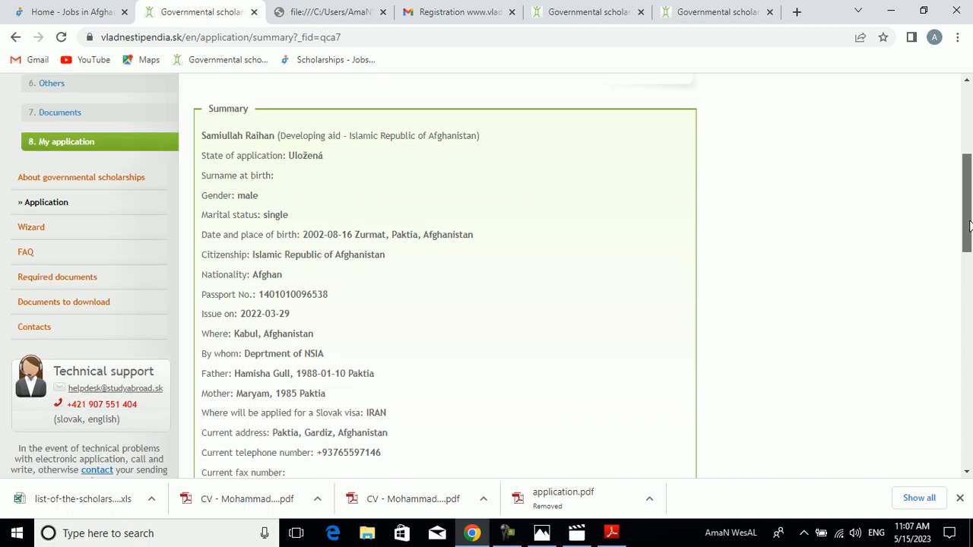
{"action": "left_click_drag", "start_coordinate": [970, 225], "coordinate": [970, 235]}
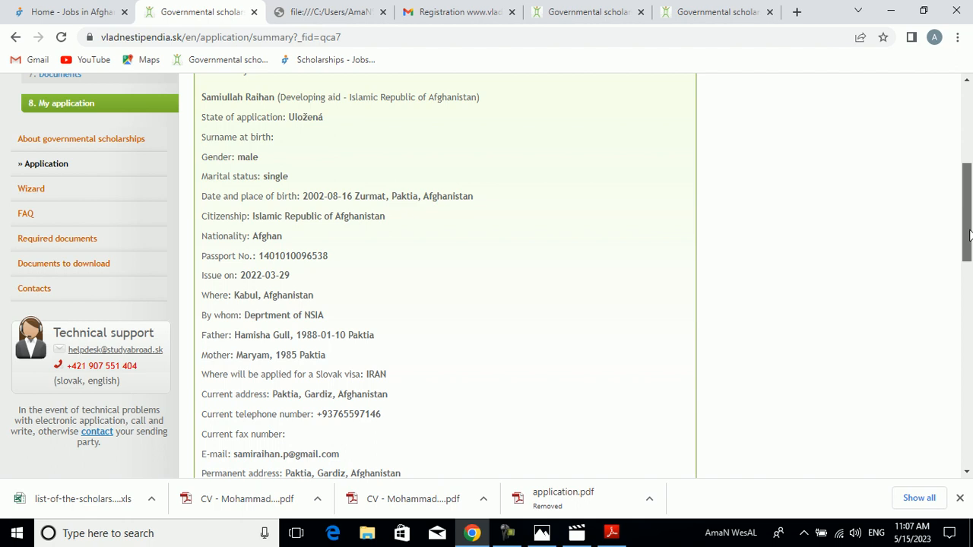
{"action": "left_click_drag", "start_coordinate": [970, 236], "coordinate": [969, 261]}
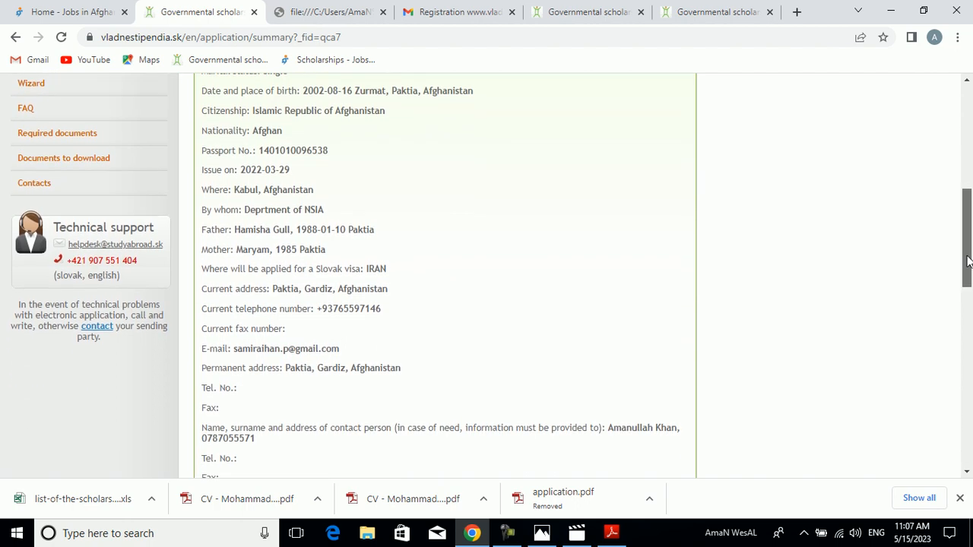
{"action": "left_click_drag", "start_coordinate": [969, 261], "coordinate": [947, 433]}
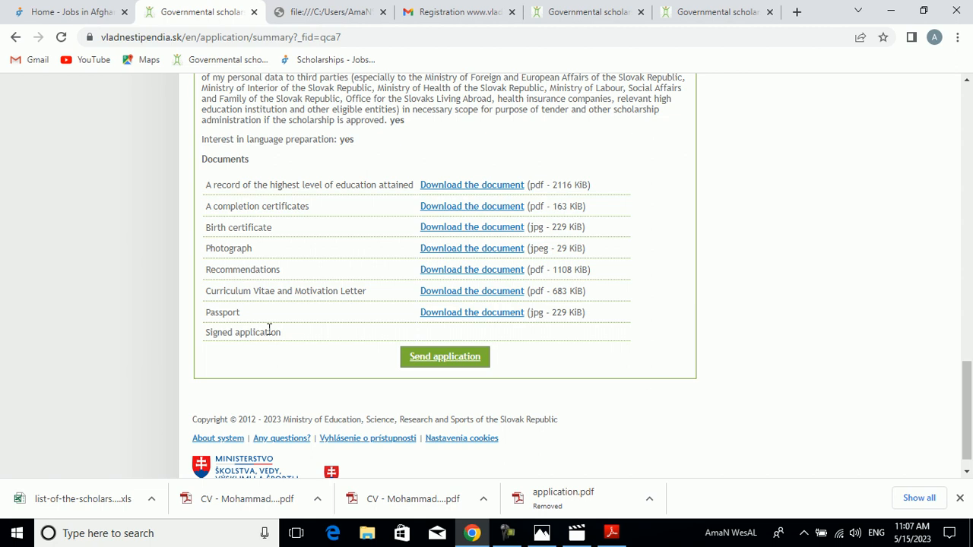
{"action": "left_click_drag", "start_coordinate": [282, 337], "coordinate": [193, 341]}
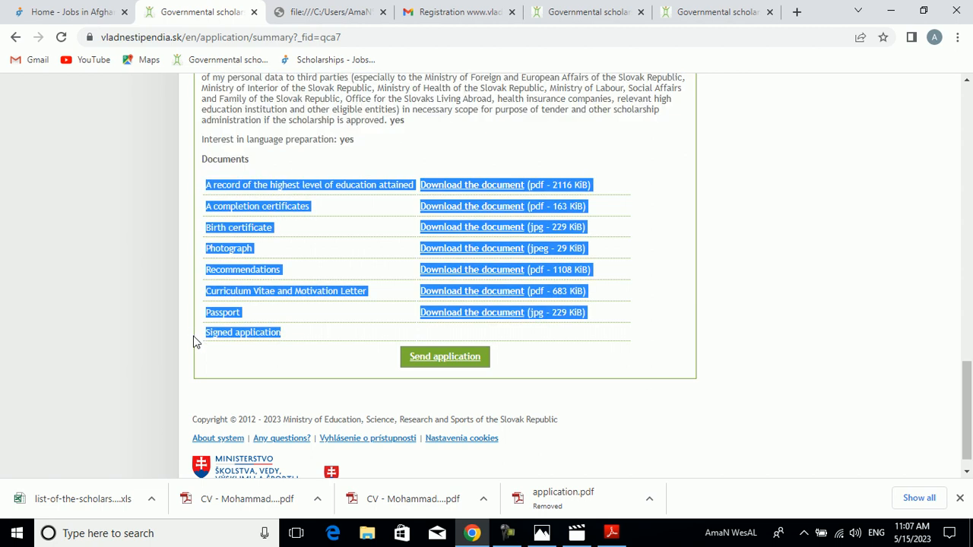
{"action": "left_click", "coordinate": [702, 354]}
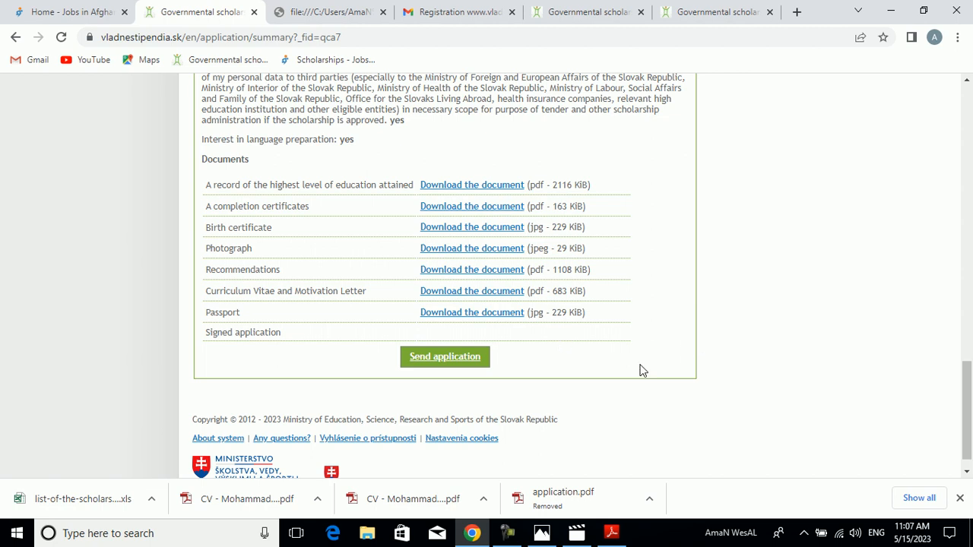
- Open the Applications section in a new tab and download the PDF document of the 2023/2024 application
{"action": "left_click_drag", "start_coordinate": [968, 428], "coordinate": [926, 114]}
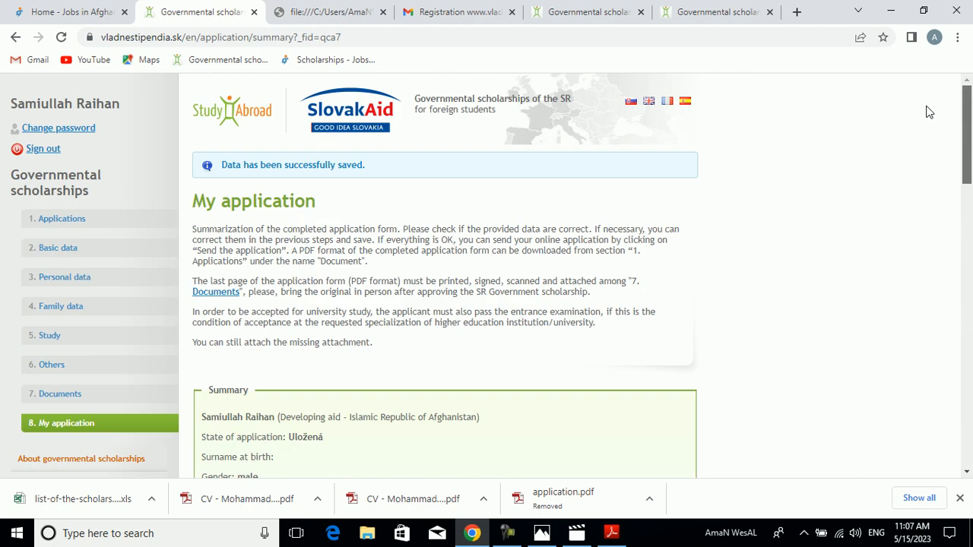
{"action": "right_click", "coordinate": [60, 221]}
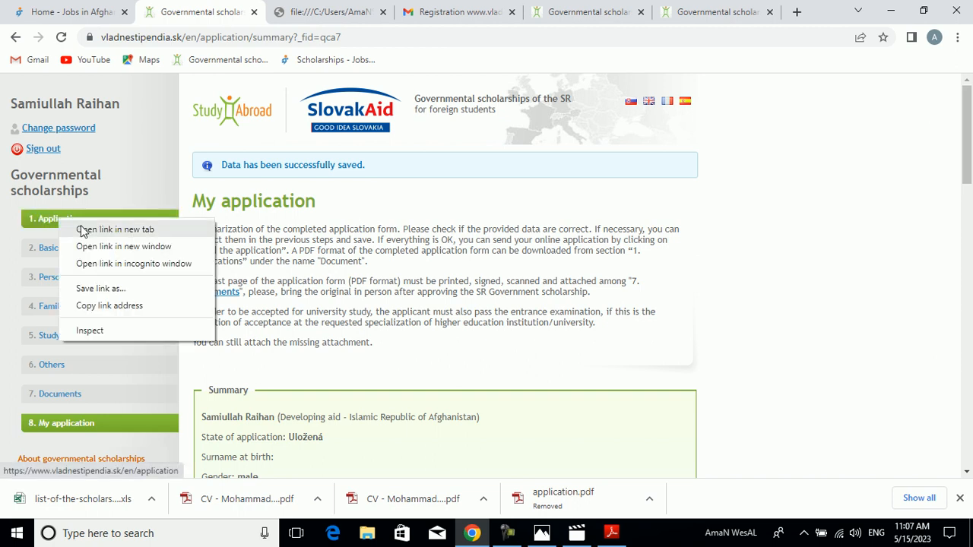
{"action": "left_click", "coordinate": [83, 230]}
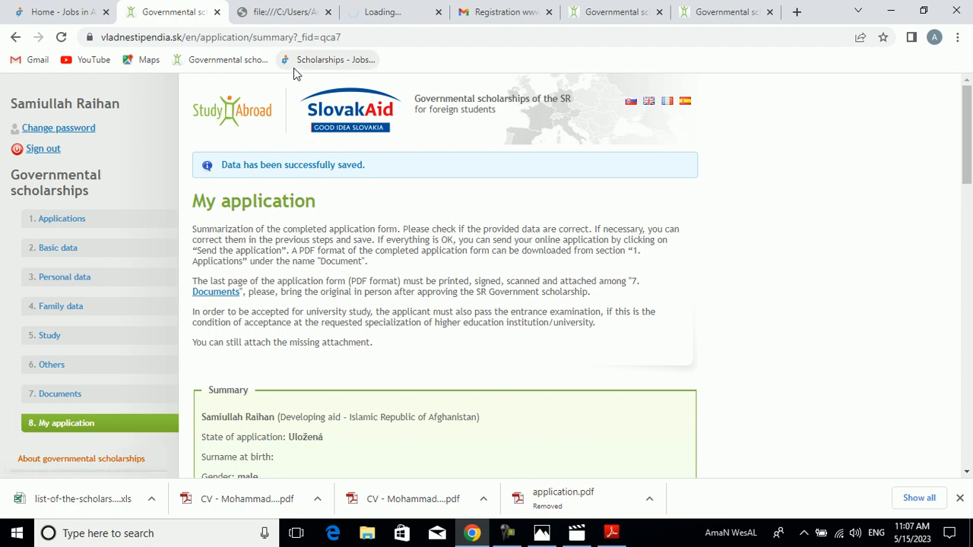
{"action": "left_click", "coordinate": [370, 7]}
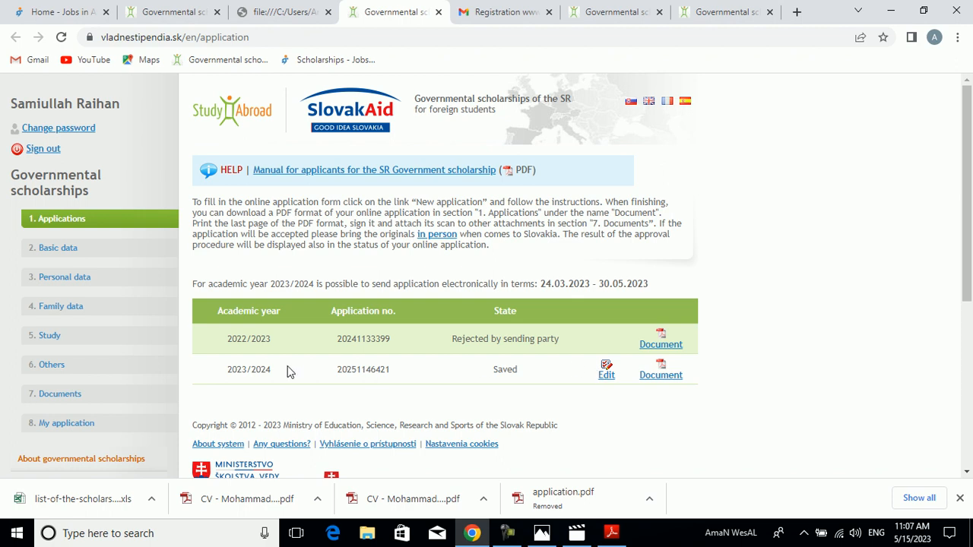
{"action": "left_click", "coordinate": [659, 376]}
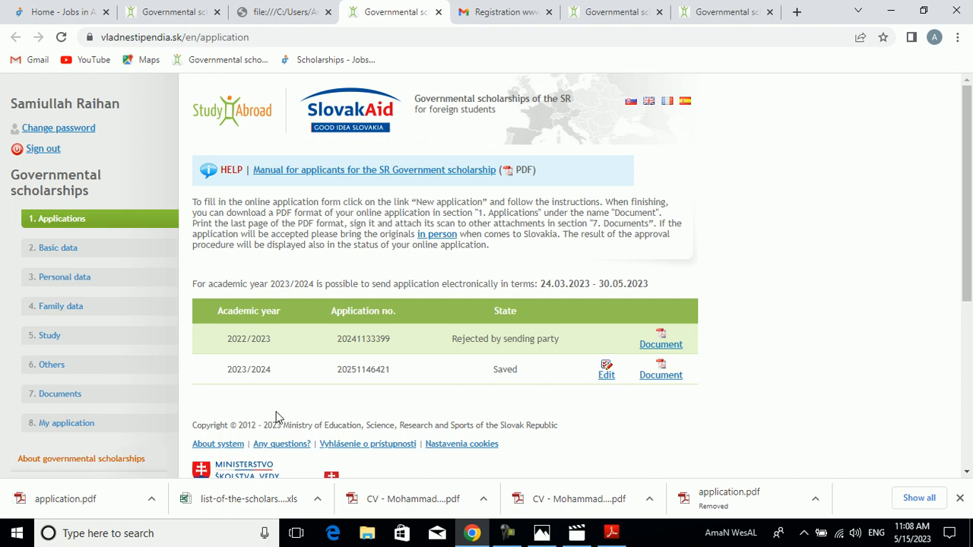
- Open the downloaded application.pdf and look through its pages to the date and signature fields on page 4
{"action": "left_click", "coordinate": [151, 499]}
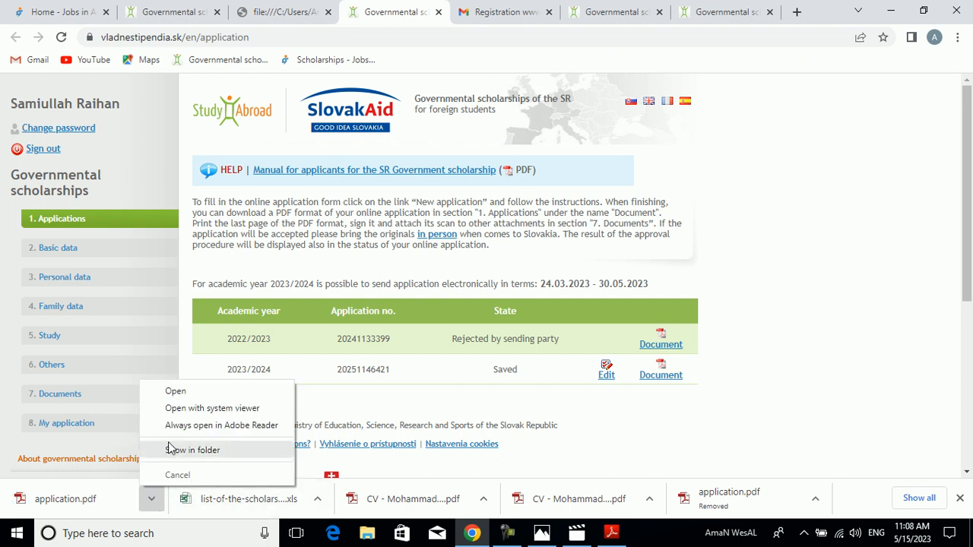
{"action": "left_click", "coordinate": [175, 391]}
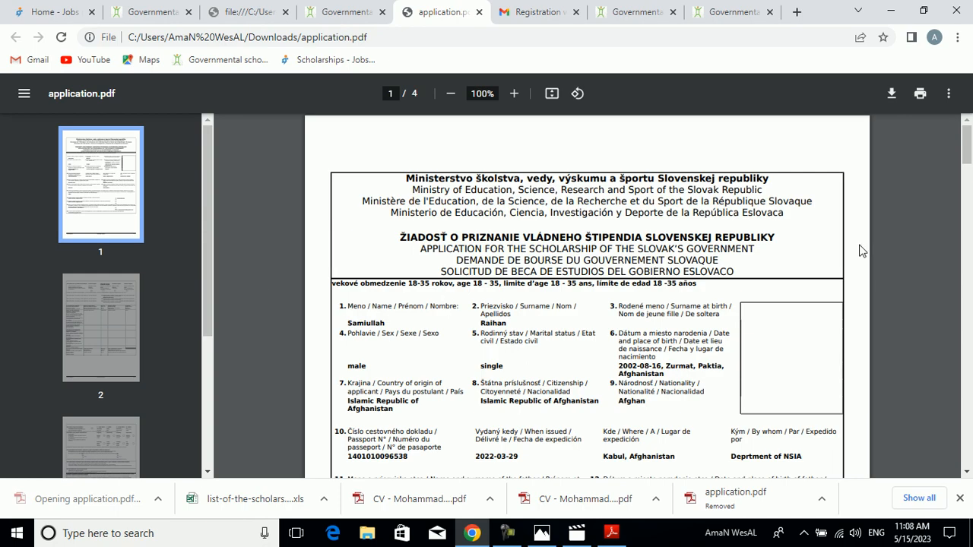
{"action": "scroll", "coordinate": [966, 156], "scroll_direction": "down", "scroll_amount": 1}
{"action": "scroll", "coordinate": [965, 156], "scroll_direction": "down", "scroll_amount": 1}
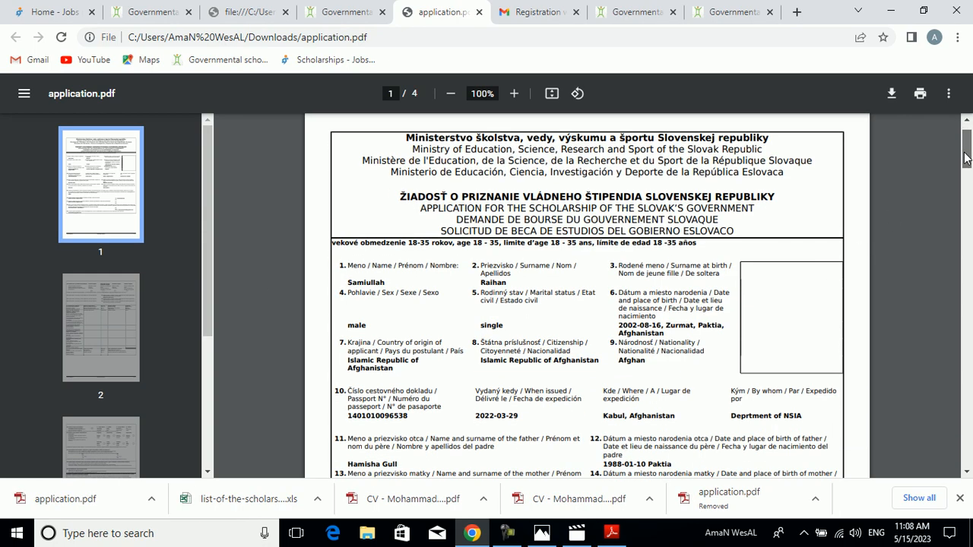
{"action": "mouse_move", "coordinate": [966, 156]}
{"action": "left_mouse_down"}
{"action": "mouse_move", "coordinate": [956, 445]}
{"action": "mouse_move", "coordinate": [941, 450]}
{"action": "left_mouse_up"}
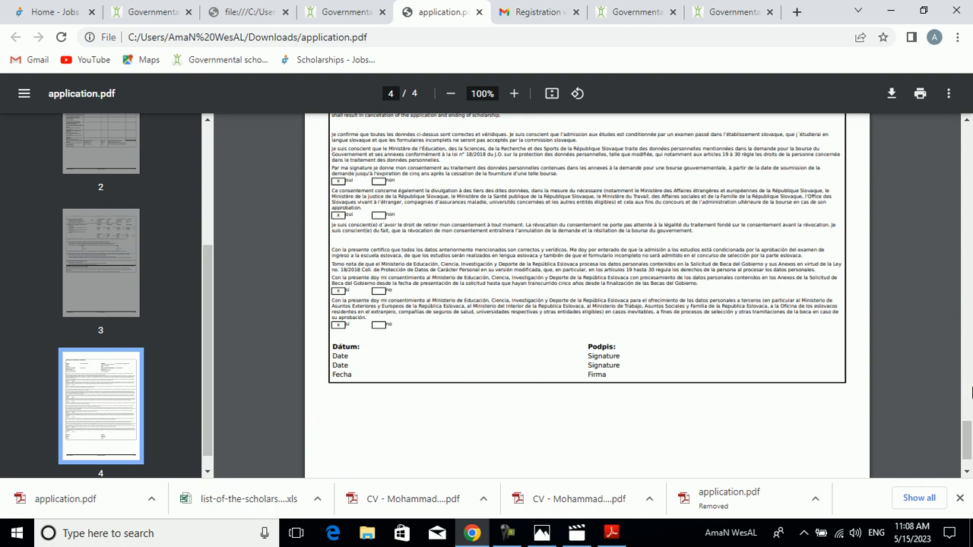
{"action": "left_click_drag", "start_coordinate": [970, 433], "coordinate": [952, 131]}
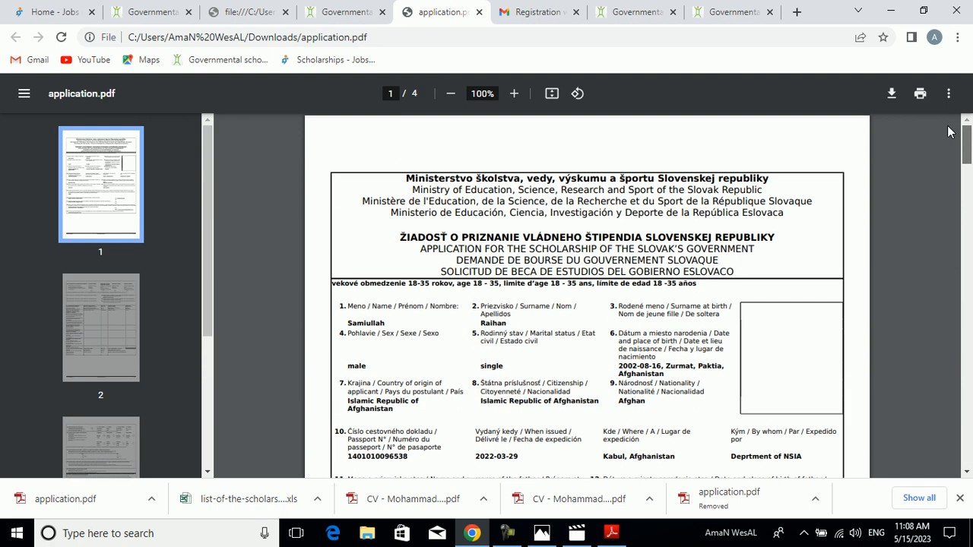
- Return to the My application summary and check its instructions on signing and attaching the application
{"action": "left_click", "coordinate": [335, 8]}
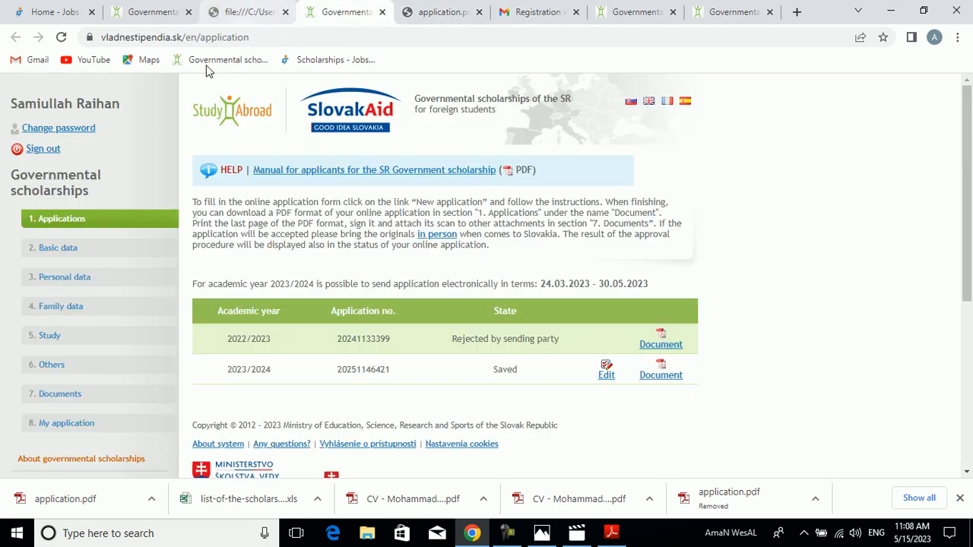
{"action": "left_click", "coordinate": [172, 8]}
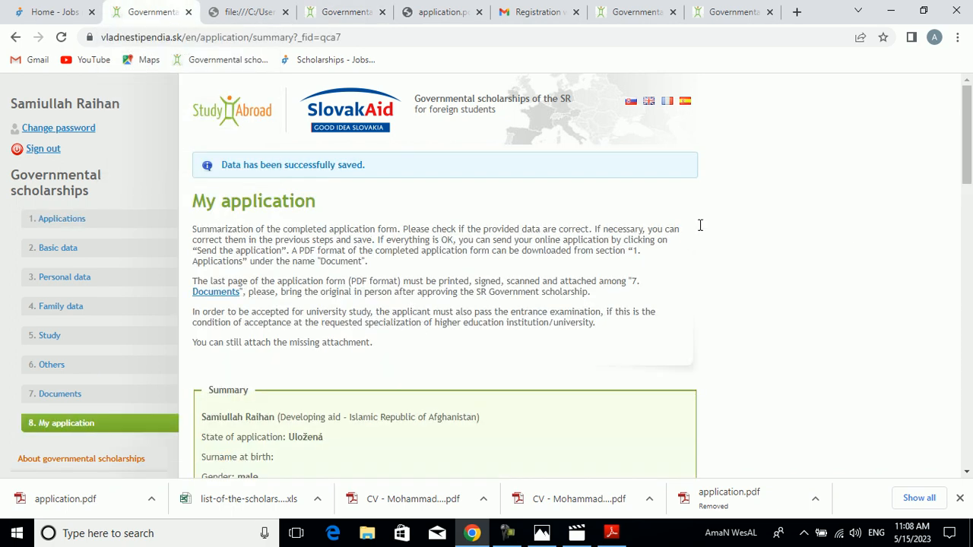
{"action": "scroll", "coordinate": [969, 175], "scroll_direction": "down", "scroll_amount": 2}
{"action": "left_click_drag", "start_coordinate": [969, 175], "coordinate": [951, 134]}
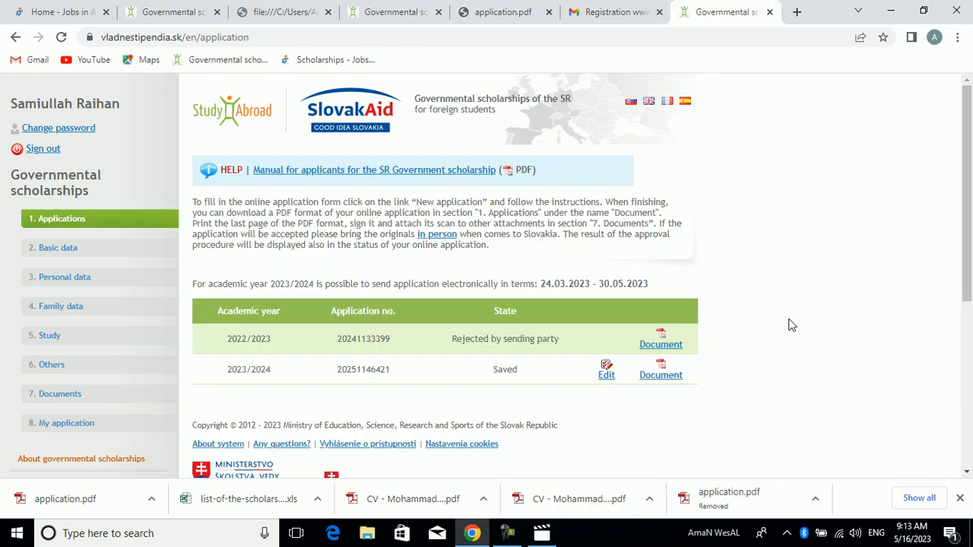
{"action": "left_click", "coordinate": [509, 535]}
{"action": "left_click", "coordinate": [509, 535]}
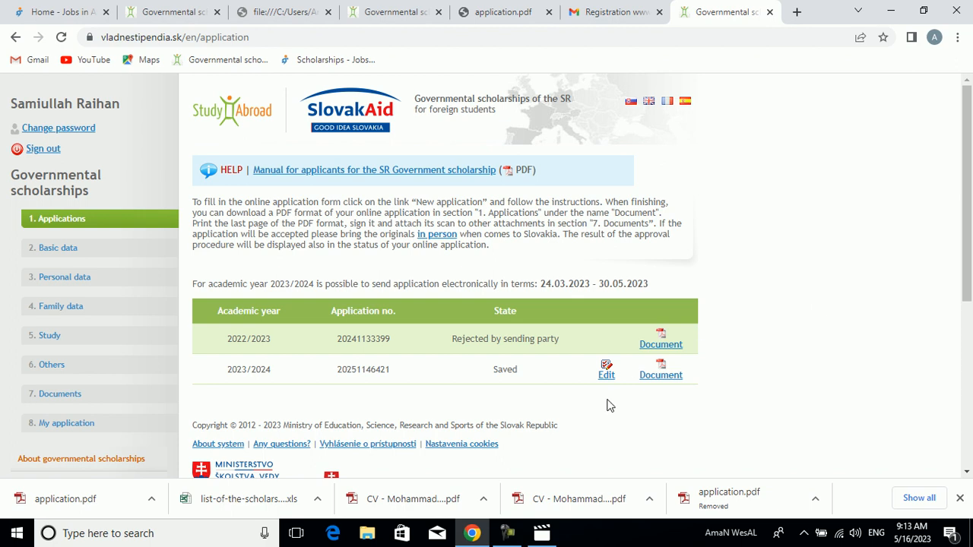
{"action": "left_click", "coordinate": [473, 533]}
{"action": "left_click", "coordinate": [472, 533]}
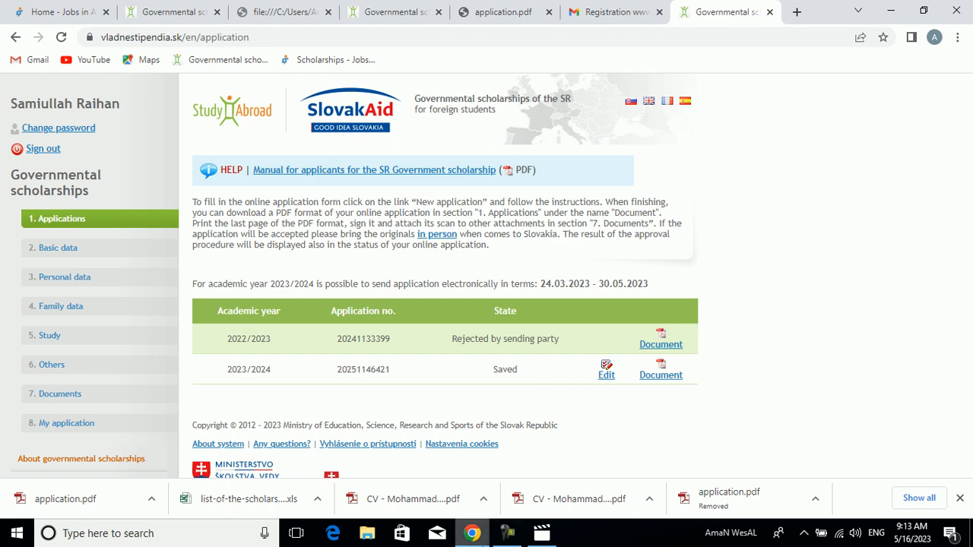
{"action": "left_click", "coordinate": [484, 541]}
{"action": "left_click", "coordinate": [483, 542]}
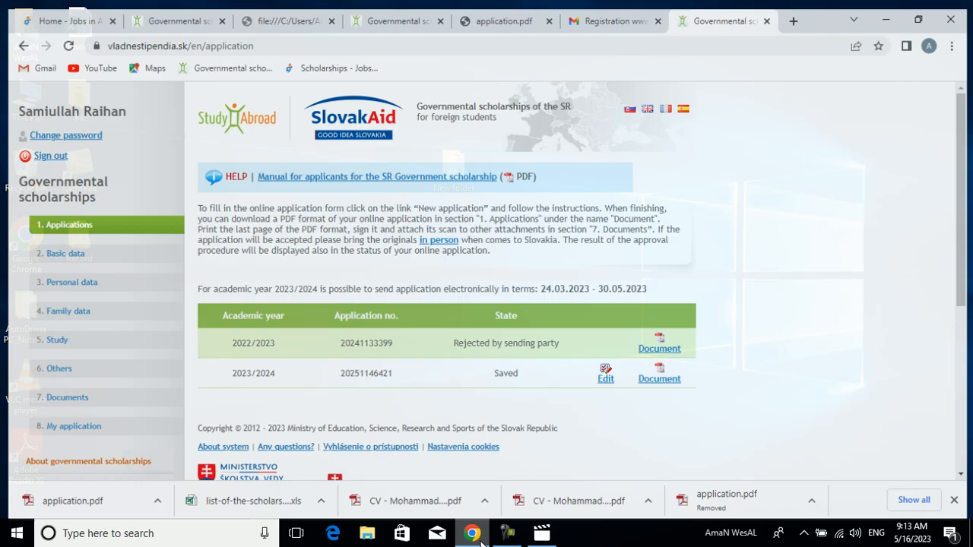
{"action": "left_click", "coordinate": [481, 540]}
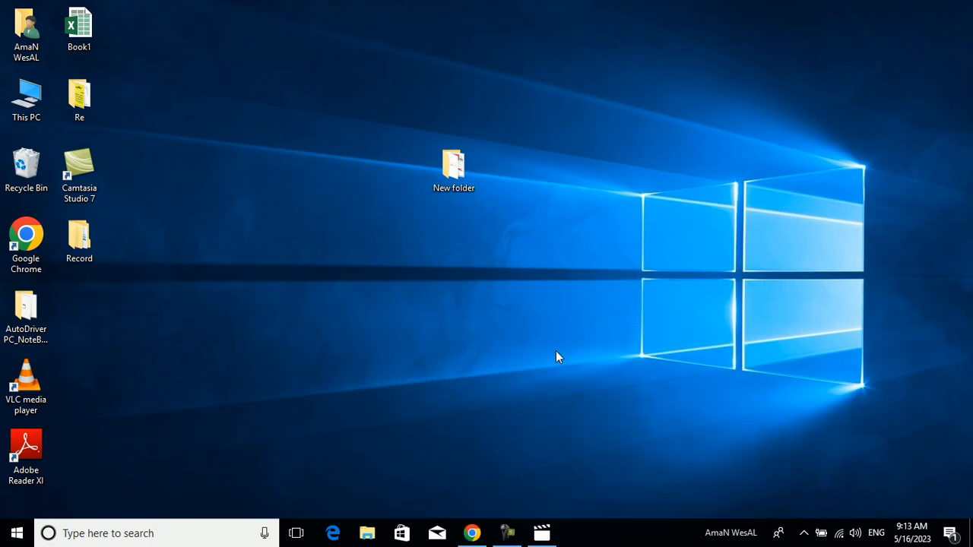
{"action": "left_click", "coordinate": [472, 532]}
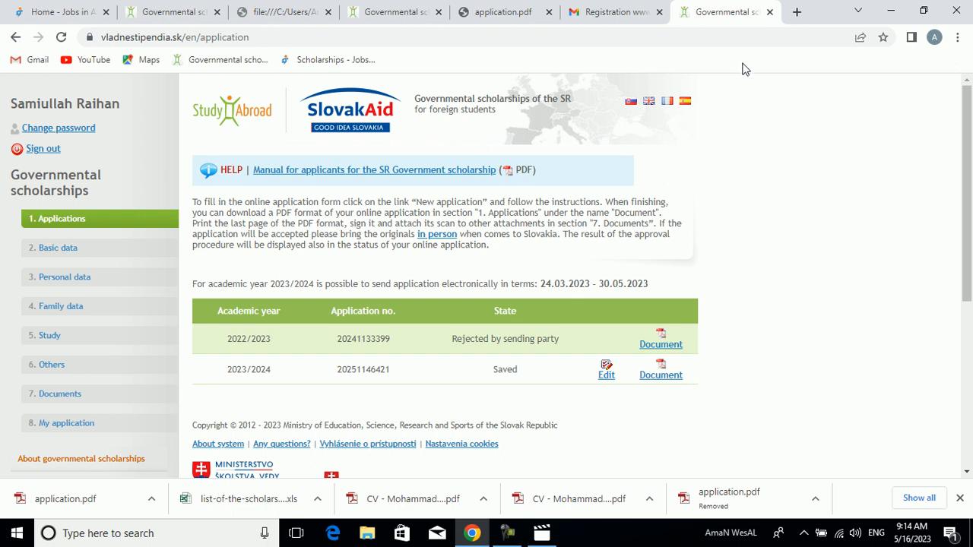
{"action": "left_click", "coordinate": [397, 7]}
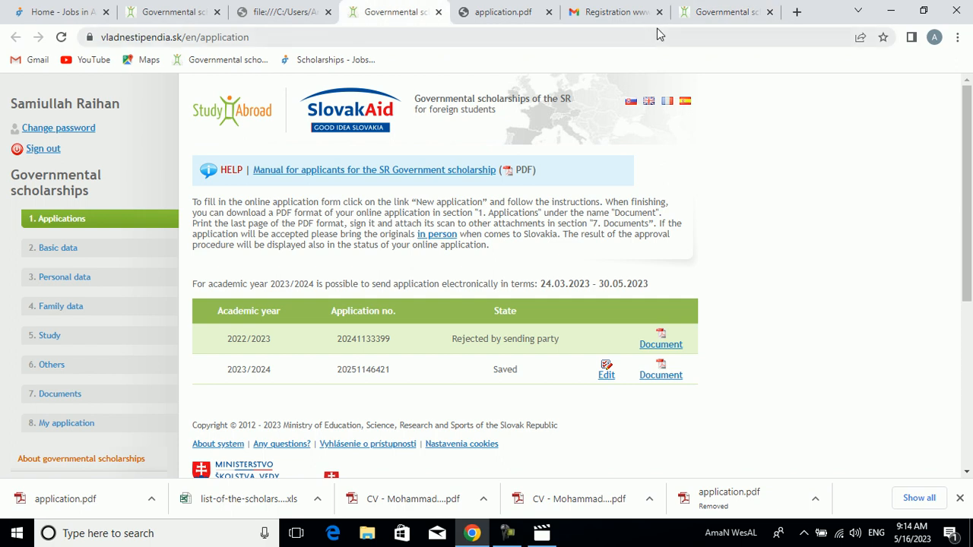
{"action": "left_click", "coordinate": [715, 8]}
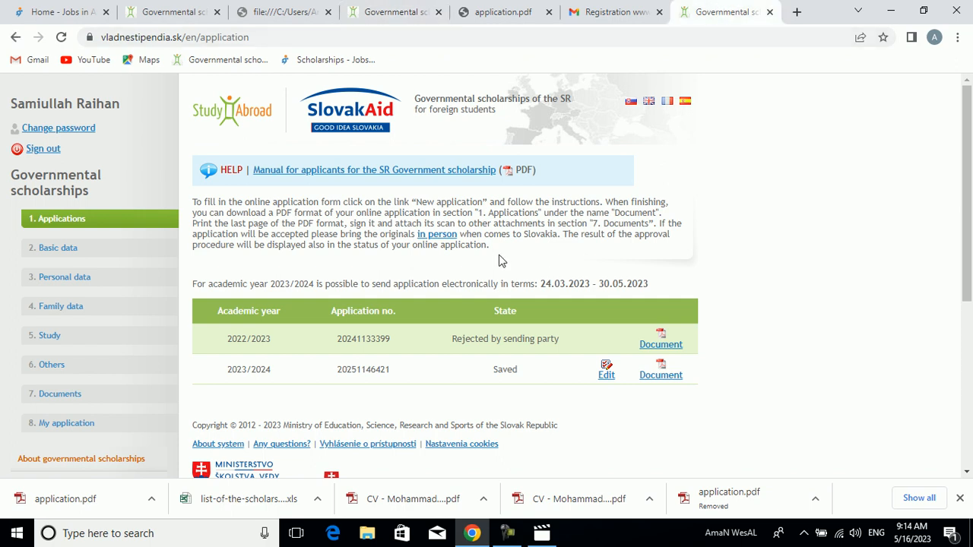
- Try to edit the 2023/2024 application and sign in to the scholarship account again with the saved e-mail and password
{"action": "left_click", "coordinate": [606, 376]}
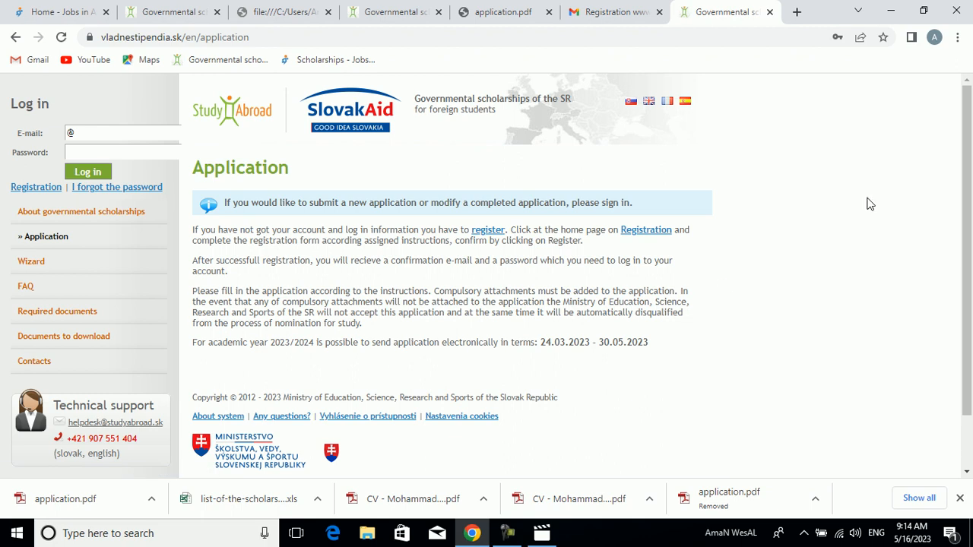
{"action": "left_click_drag", "start_coordinate": [971, 205], "coordinate": [971, 220]}
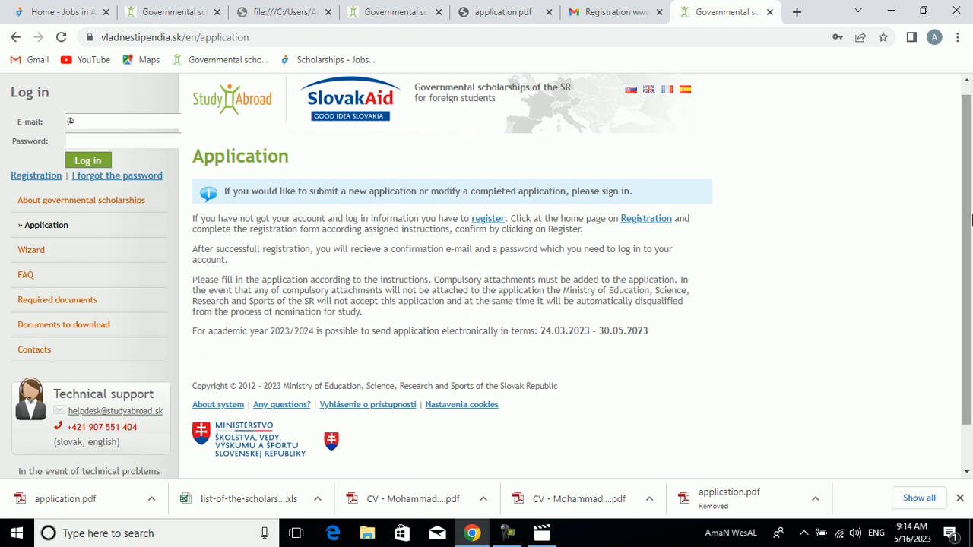
{"action": "left_click", "coordinate": [120, 123]}
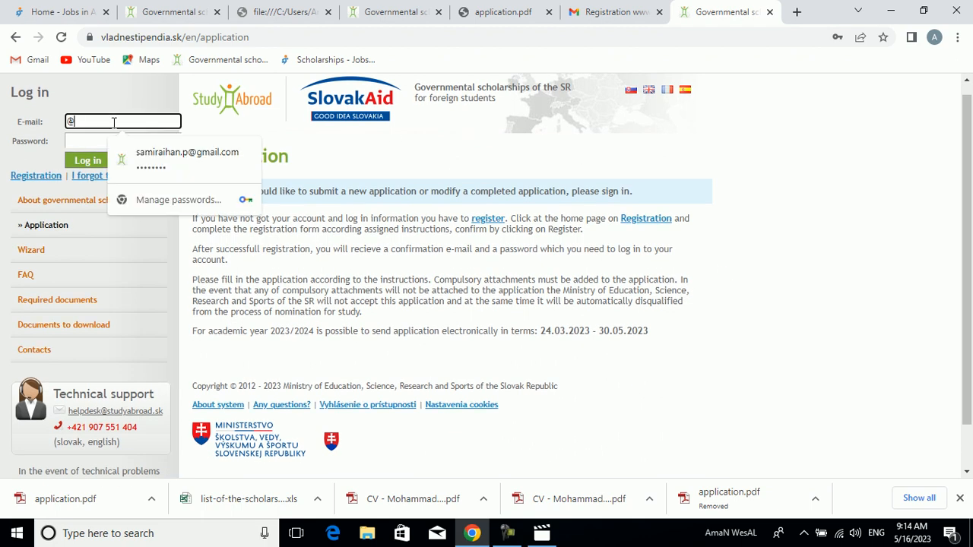
{"action": "left_click", "coordinate": [139, 155]}
{"action": "left_click", "coordinate": [91, 161]}
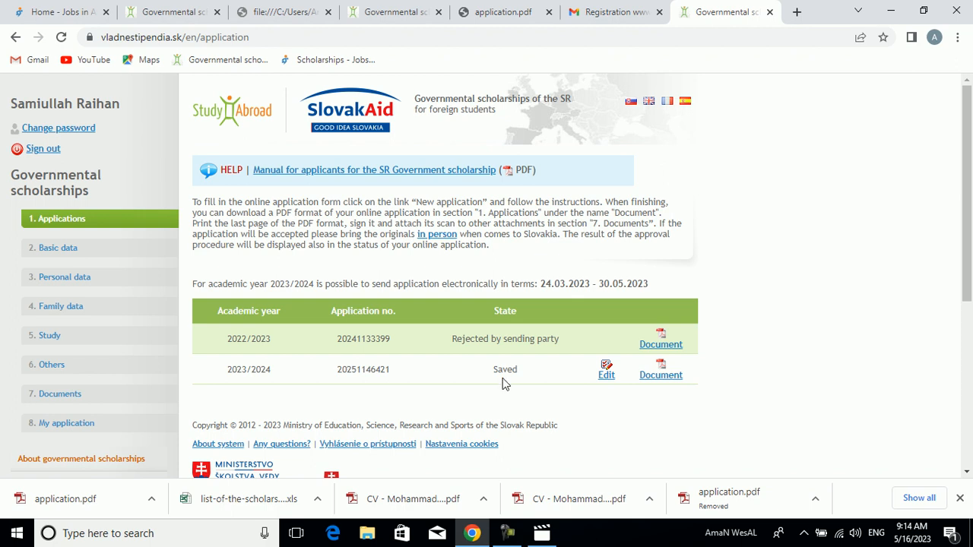
- Open the 2023/2024 application for editing, save its Personal data section and continue
{"action": "left_click", "coordinate": [606, 374]}
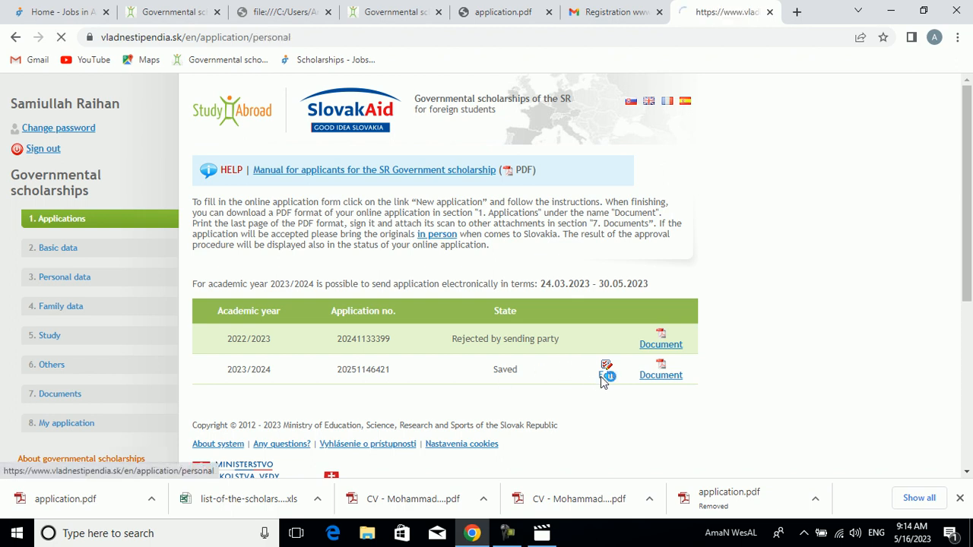
{"action": "left_click_drag", "start_coordinate": [969, 108], "coordinate": [969, 311]}
{"action": "scroll", "coordinate": [970, 311], "scroll_direction": "up", "scroll_amount": 3}
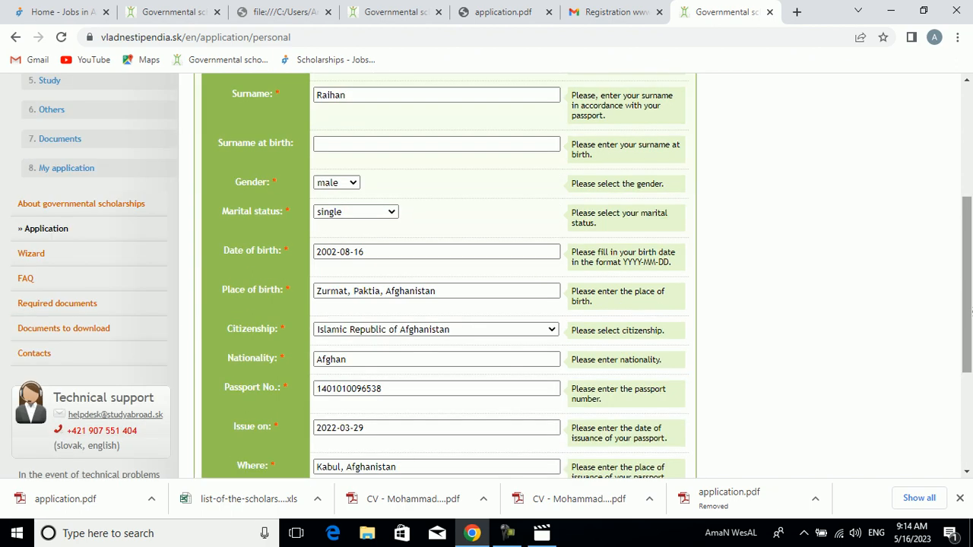
{"action": "scroll", "coordinate": [510, 327], "scroll_direction": "down", "scroll_amount": 3}
{"action": "left_click", "coordinate": [403, 398]}
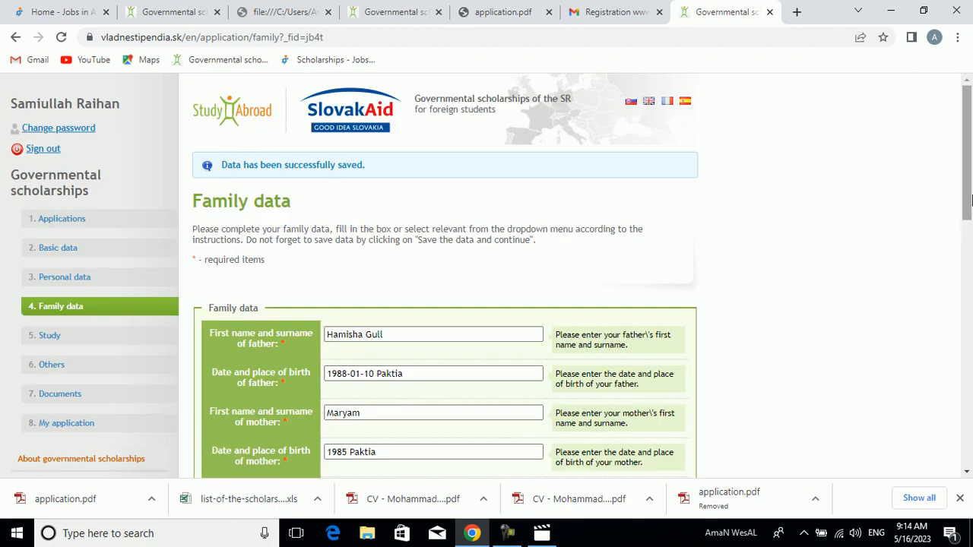
- Save the Family data section of the application and continue to Study
{"action": "scroll", "coordinate": [970, 209], "scroll_direction": "down", "scroll_amount": 1}
{"action": "left_click_drag", "start_coordinate": [970, 209], "coordinate": [970, 432]}
{"action": "left_click", "coordinate": [407, 374]}
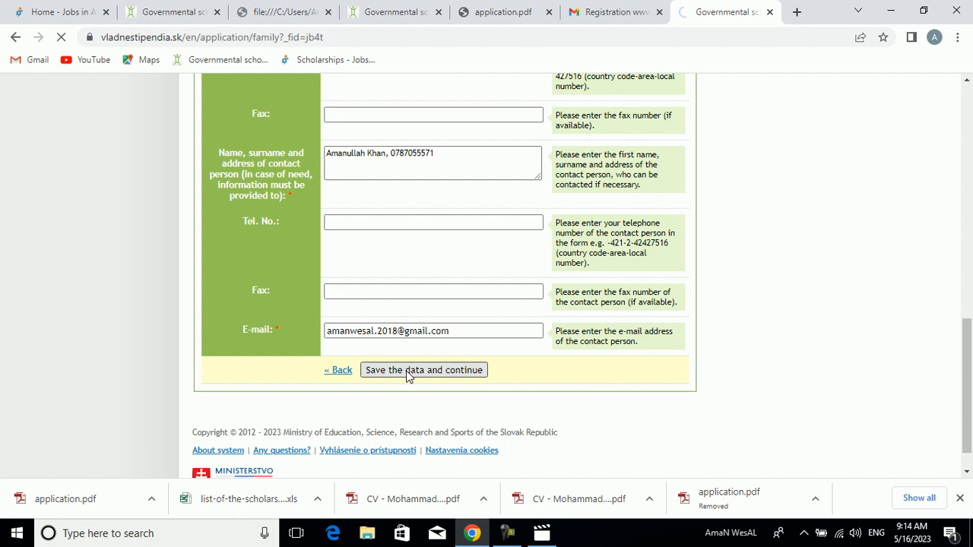
- Save the Study and Others sections of the application and continue to Documents
{"action": "left_click_drag", "start_coordinate": [970, 203], "coordinate": [971, 389]}
{"action": "left_click", "coordinate": [427, 362]}
{"action": "left_click_drag", "start_coordinate": [971, 268], "coordinate": [971, 394]}
{"action": "left_click", "coordinate": [423, 336]}
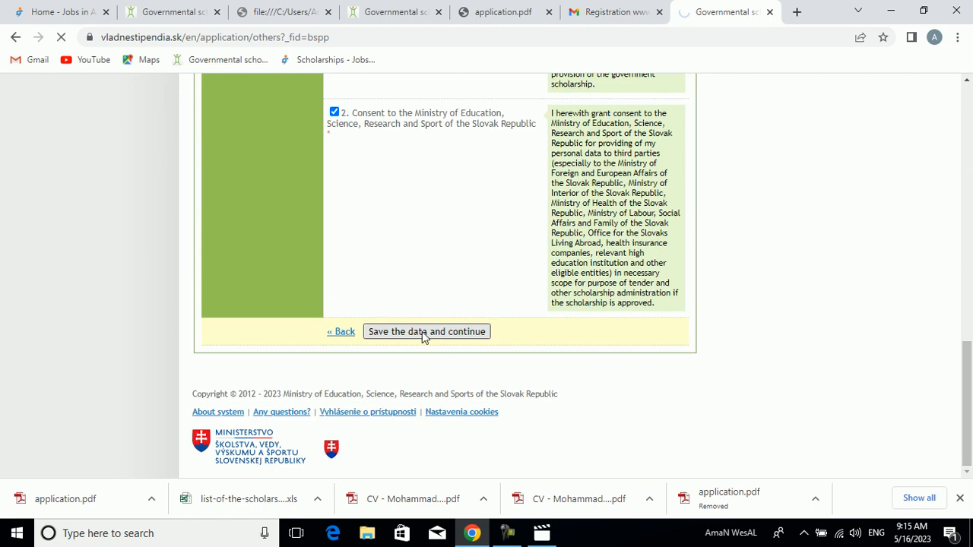
- Open the file selection for the Signed application document in the Documents section
{"action": "left_click_drag", "start_coordinate": [969, 148], "coordinate": [969, 239]}
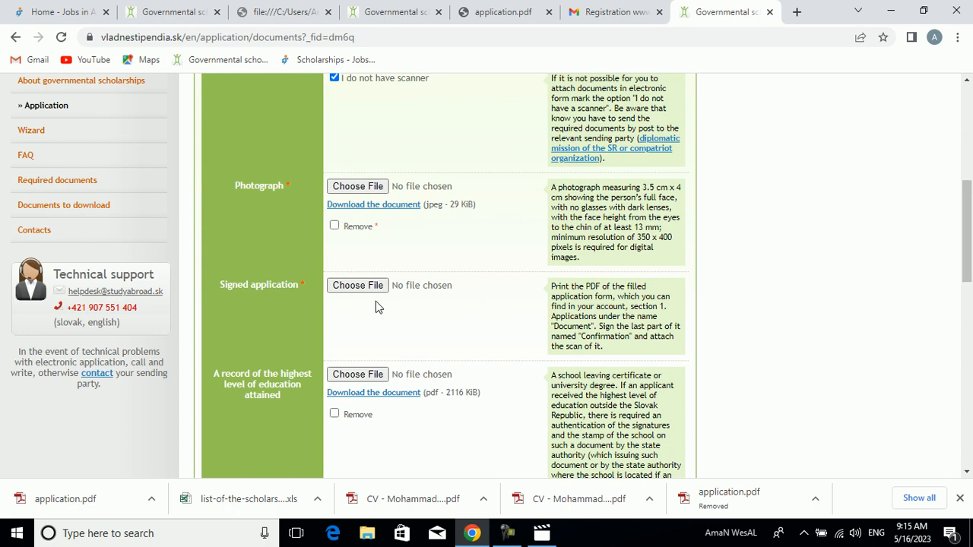
{"action": "left_click", "coordinate": [347, 291]}
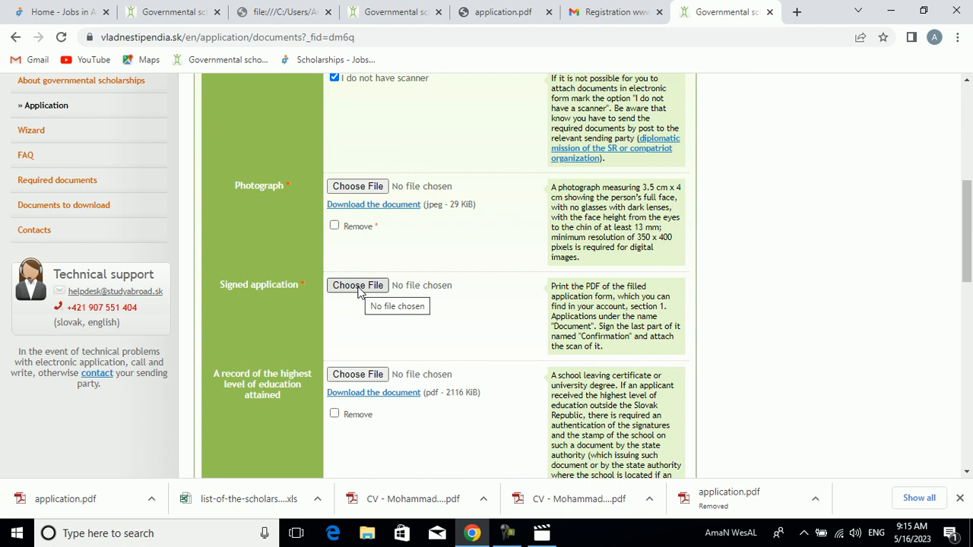
{"action": "left_click", "coordinate": [360, 293]}
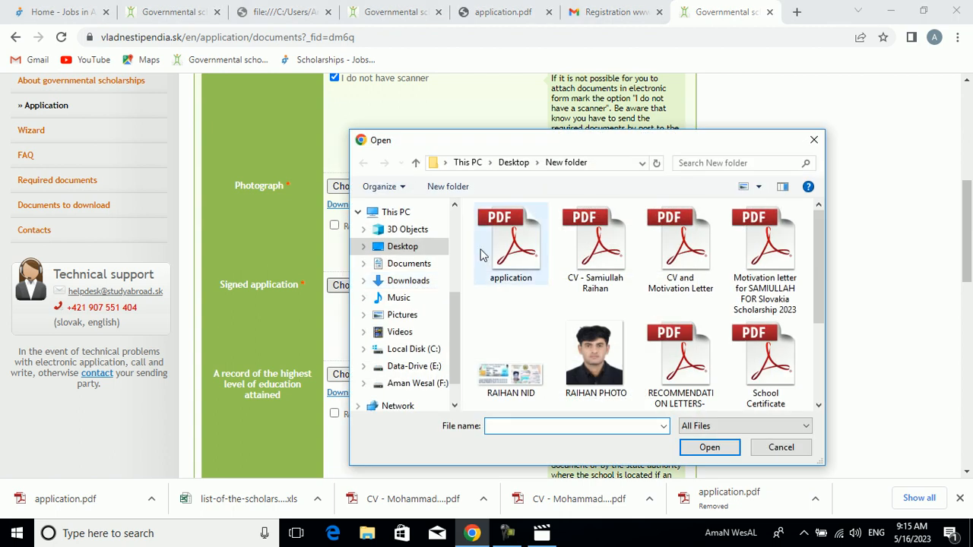
- Open the application PDF from New folder in Adobe Reader and look through its pages
{"action": "left_click", "coordinate": [516, 263]}
{"action": "right_click", "coordinate": [515, 264]}
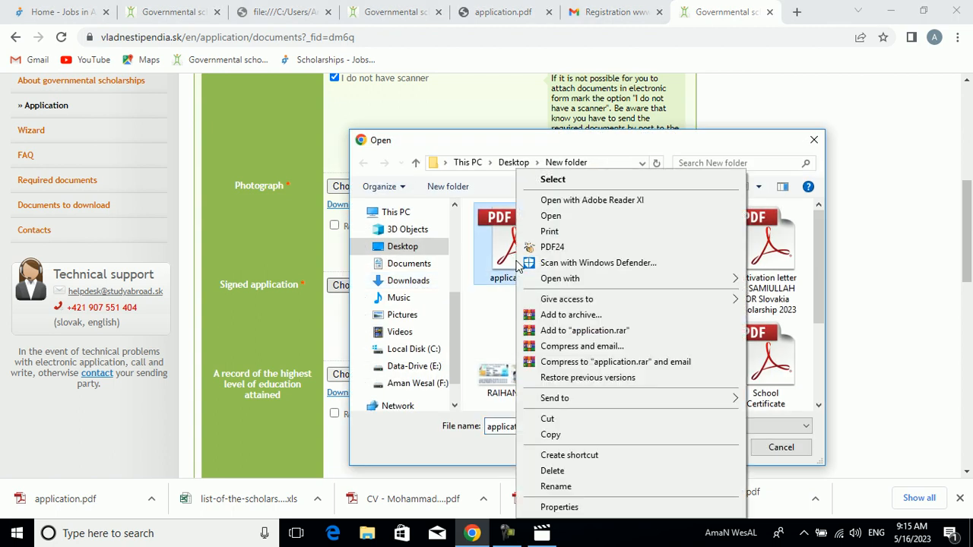
{"action": "left_click", "coordinate": [538, 219]}
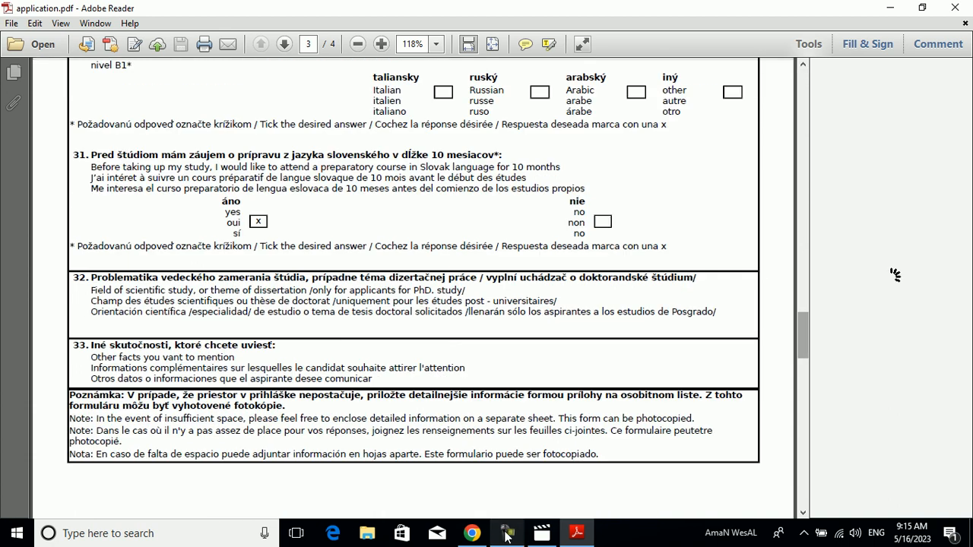
{"action": "left_click_drag", "start_coordinate": [803, 340], "coordinate": [800, 95]}
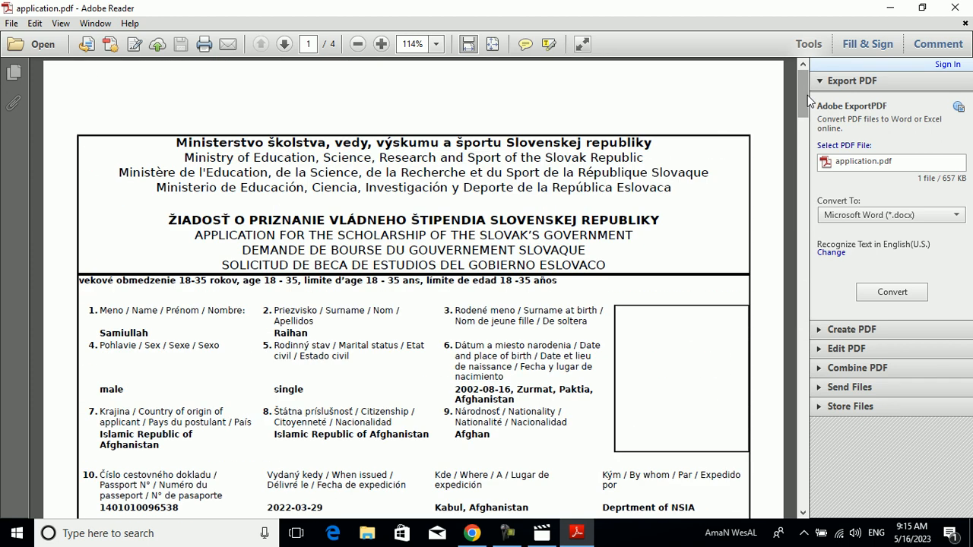
- Attach application.pdf from New folder as the Signed application and save the Documents section to continue to My application
{"action": "left_click", "coordinate": [955, 7]}
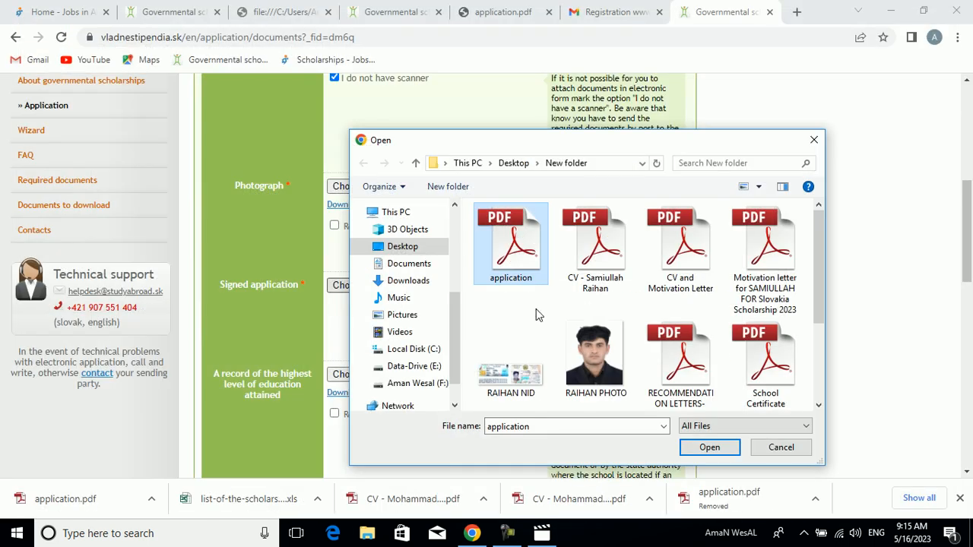
{"action": "left_click", "coordinate": [711, 447]}
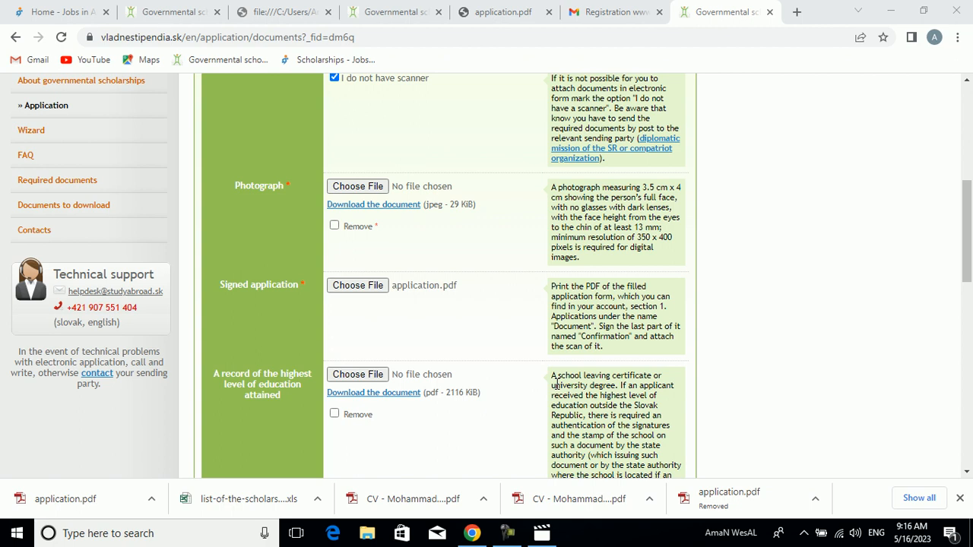
{"action": "left_click_drag", "start_coordinate": [970, 202], "coordinate": [968, 245]}
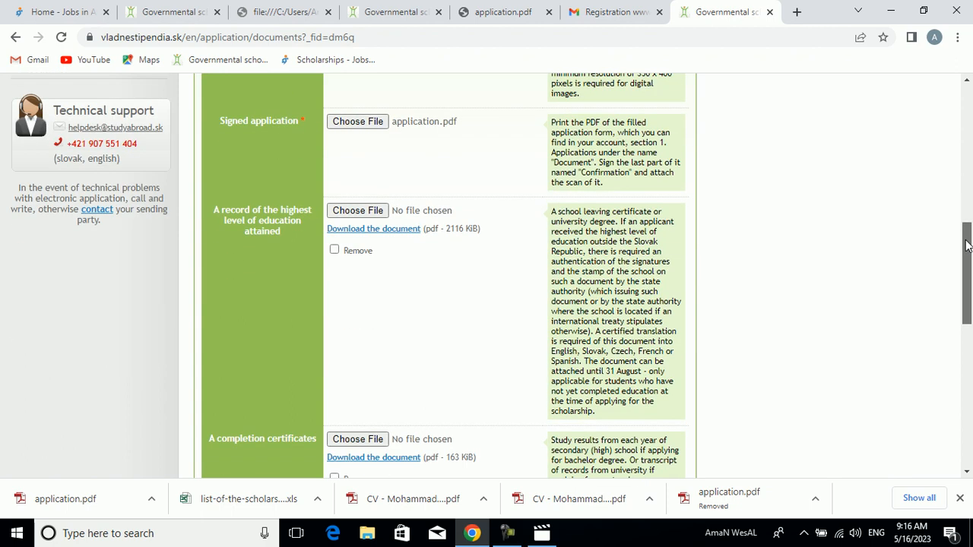
{"action": "left_click_drag", "start_coordinate": [968, 246], "coordinate": [966, 263]}
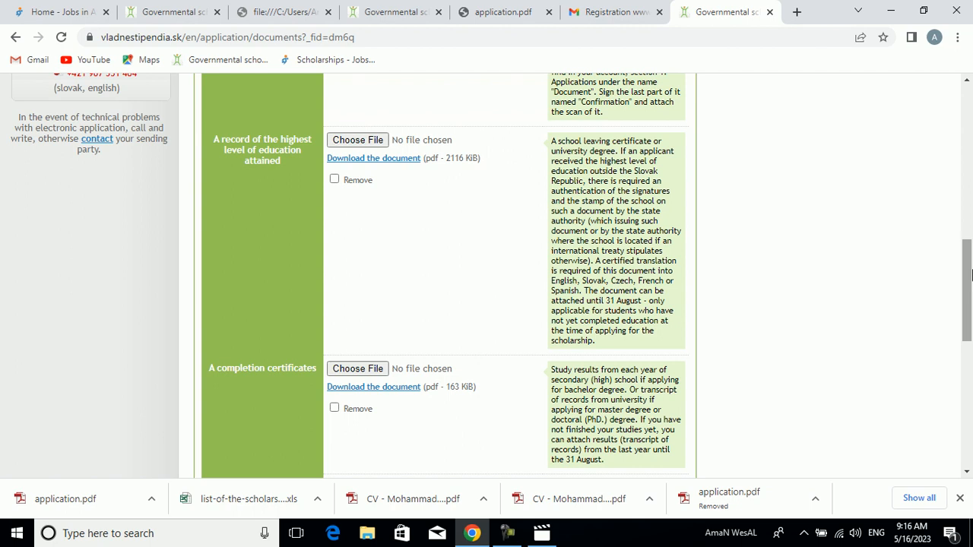
{"action": "left_click_drag", "start_coordinate": [968, 273], "coordinate": [970, 304]}
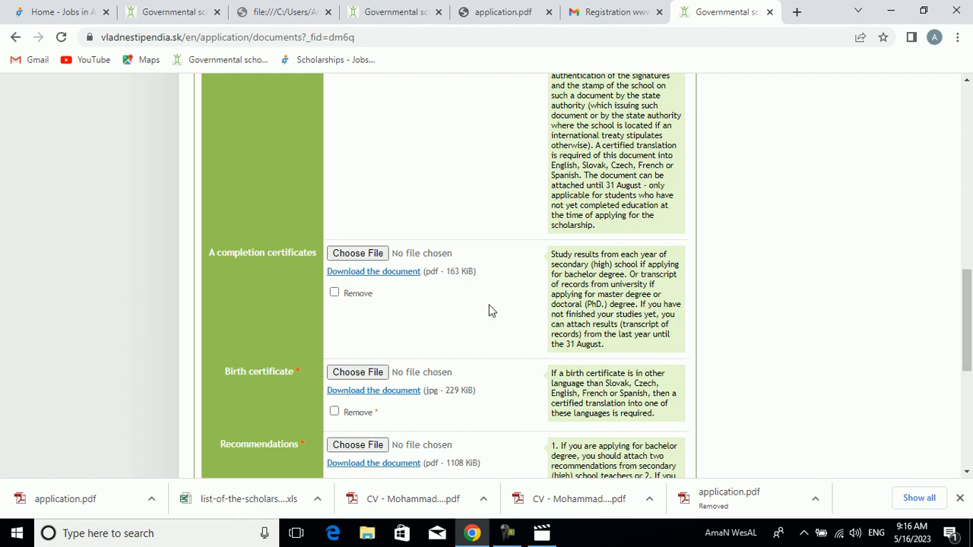
{"action": "left_click_drag", "start_coordinate": [970, 356], "coordinate": [970, 449]}
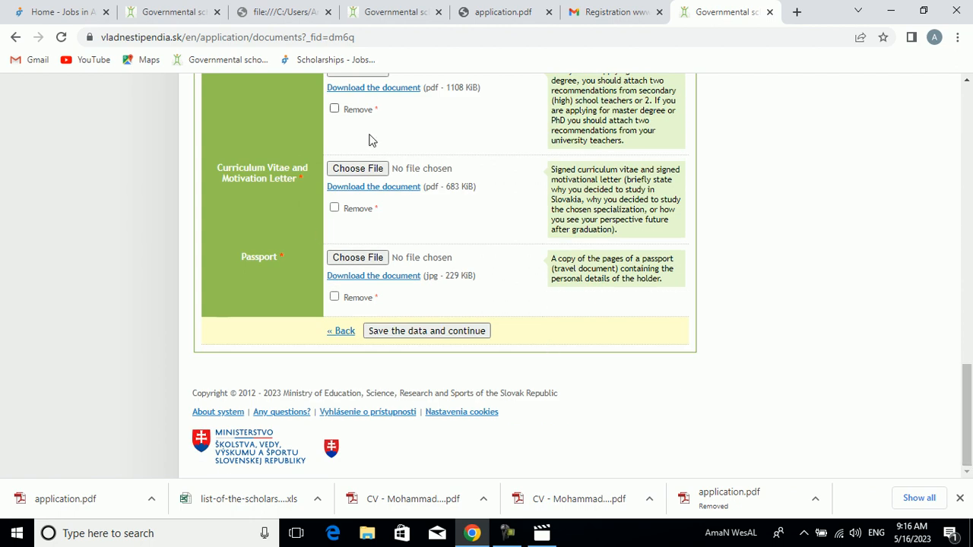
{"action": "left_click", "coordinate": [390, 339]}
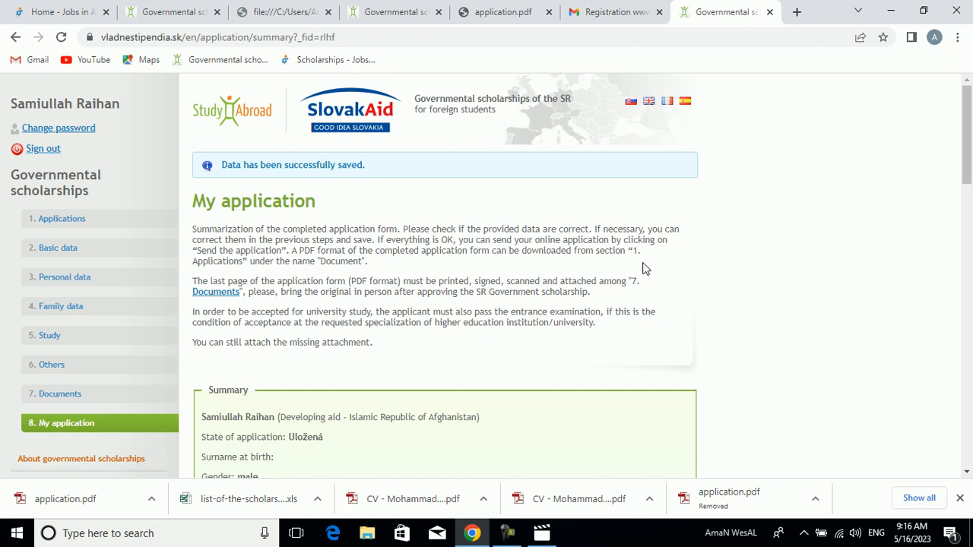
- Review the application summary, checking the personal data, study details and the list of attached documents
{"action": "left_click_drag", "start_coordinate": [967, 164], "coordinate": [959, 222]}
{"action": "left_click_drag", "start_coordinate": [958, 310], "coordinate": [947, 436]}
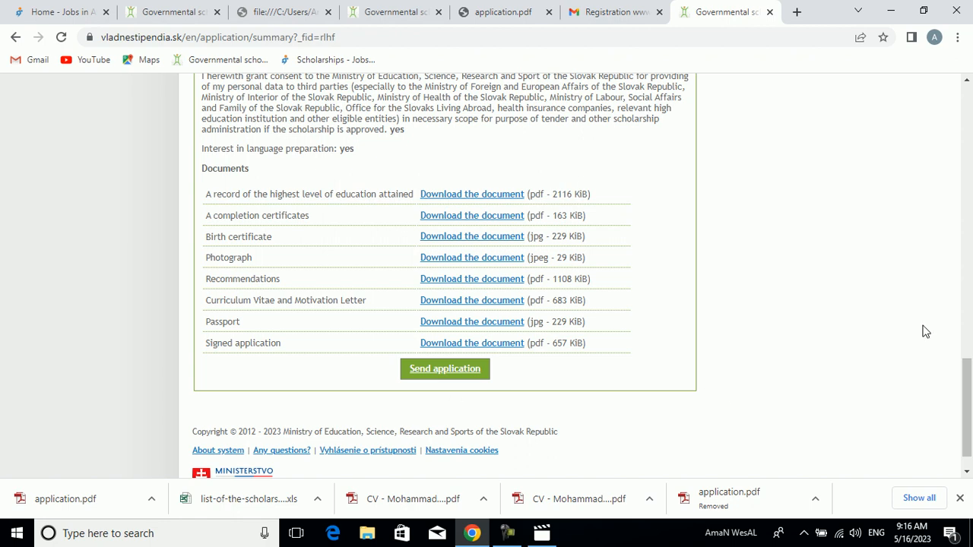
{"action": "left_click_drag", "start_coordinate": [971, 389], "coordinate": [956, 177]}
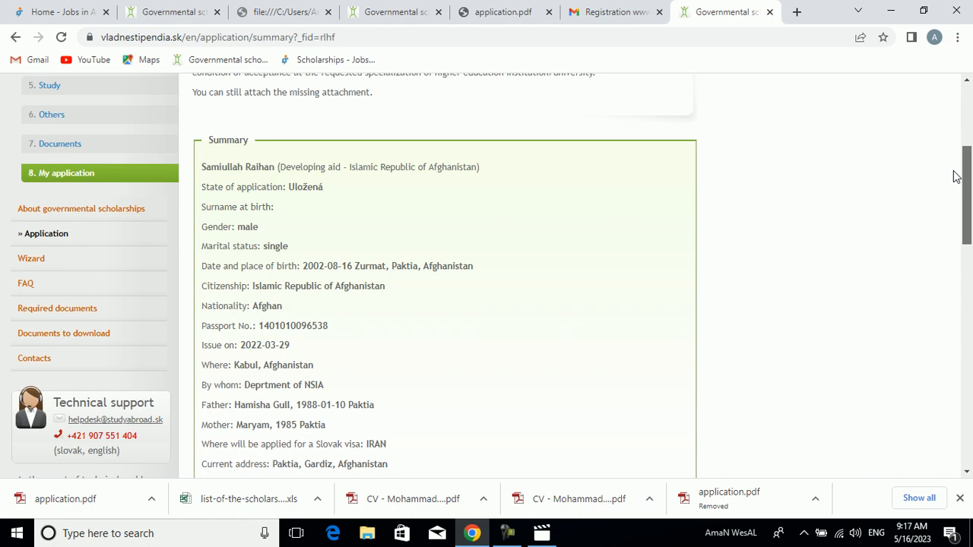
{"action": "left_click_drag", "start_coordinate": [956, 177], "coordinate": [956, 176]}
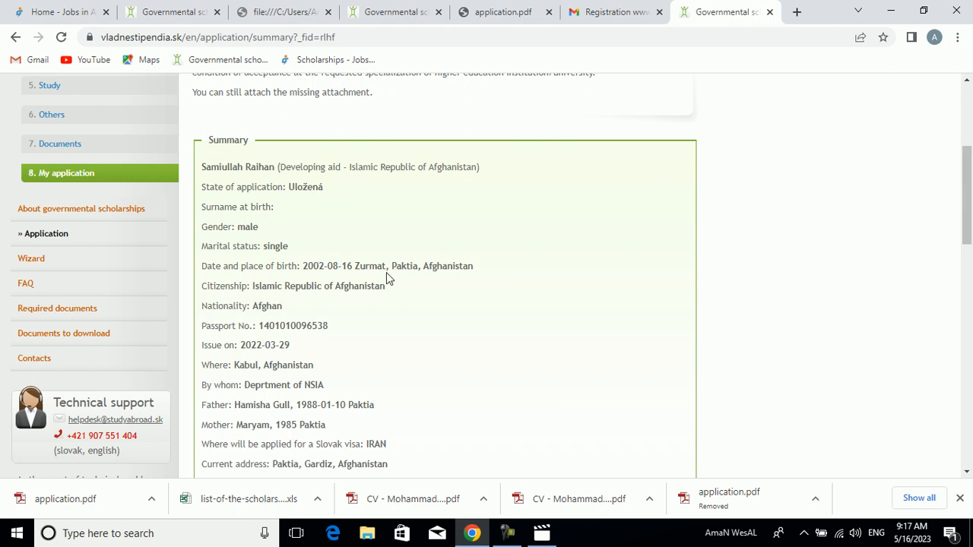
{"action": "left_click_drag", "start_coordinate": [967, 220], "coordinate": [970, 262]}
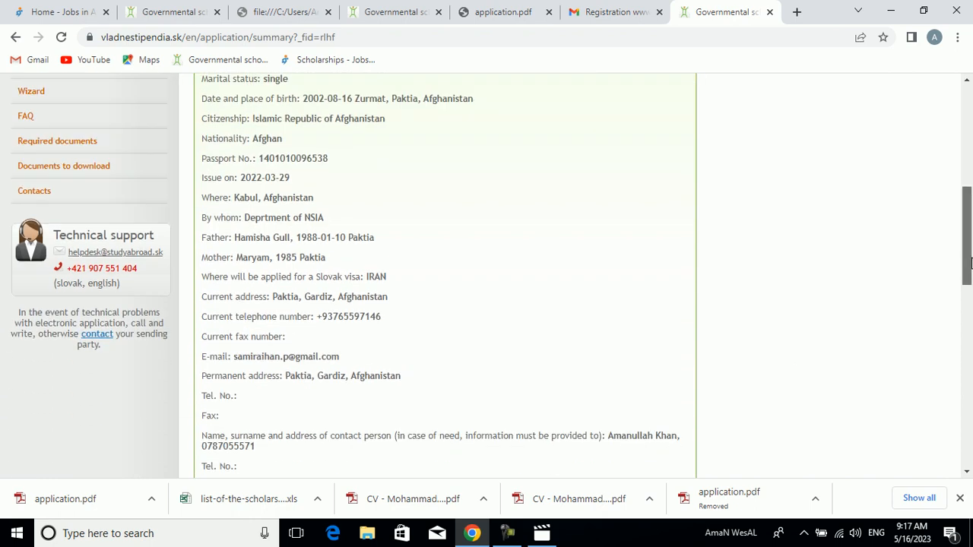
{"action": "left_click_drag", "start_coordinate": [969, 263], "coordinate": [958, 225]}
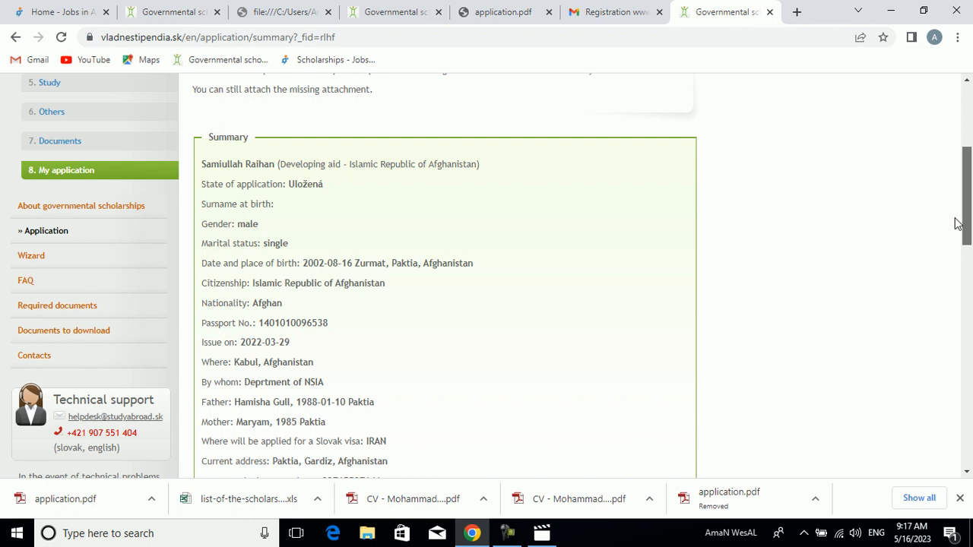
{"action": "left_click_drag", "start_coordinate": [957, 223], "coordinate": [966, 186]}
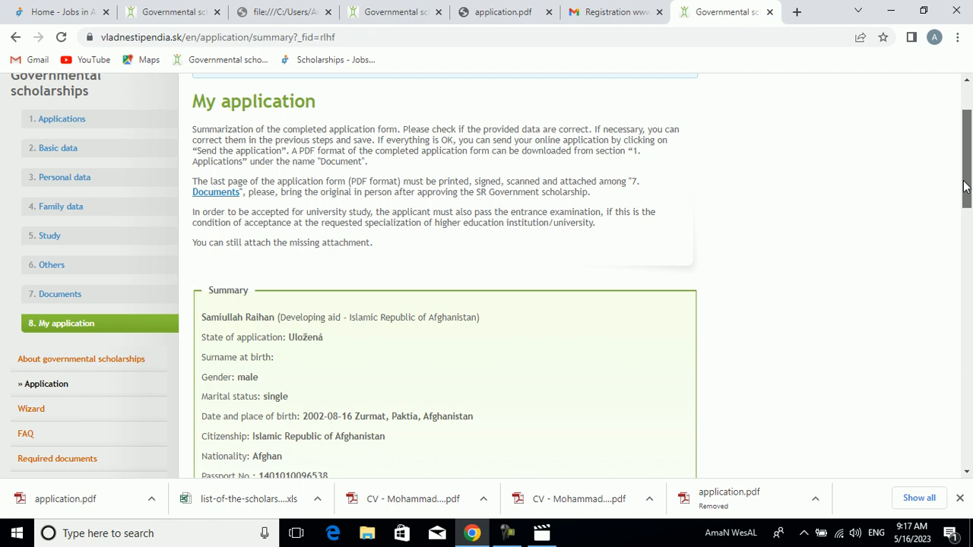
{"action": "left_click_drag", "start_coordinate": [965, 187], "coordinate": [940, 335]}
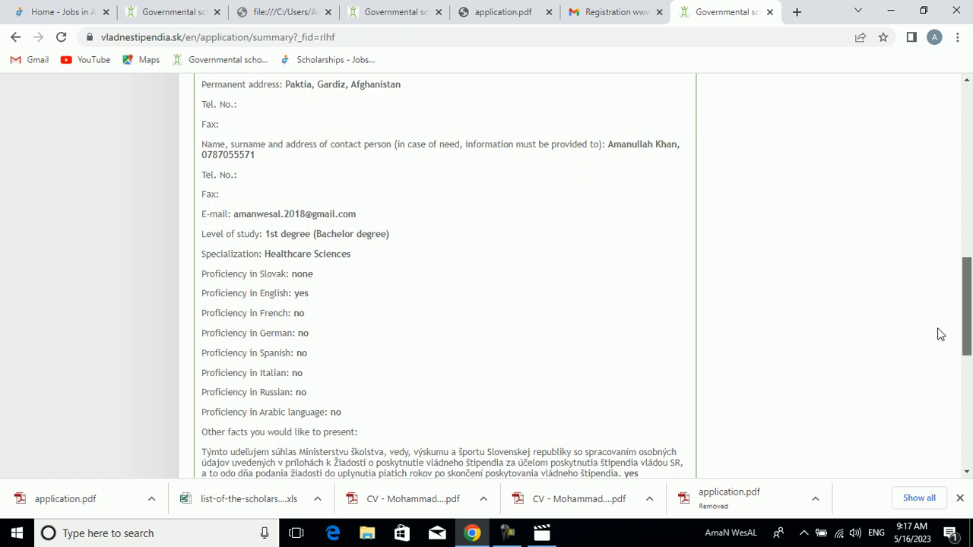
{"action": "left_click_drag", "start_coordinate": [941, 334], "coordinate": [929, 435]}
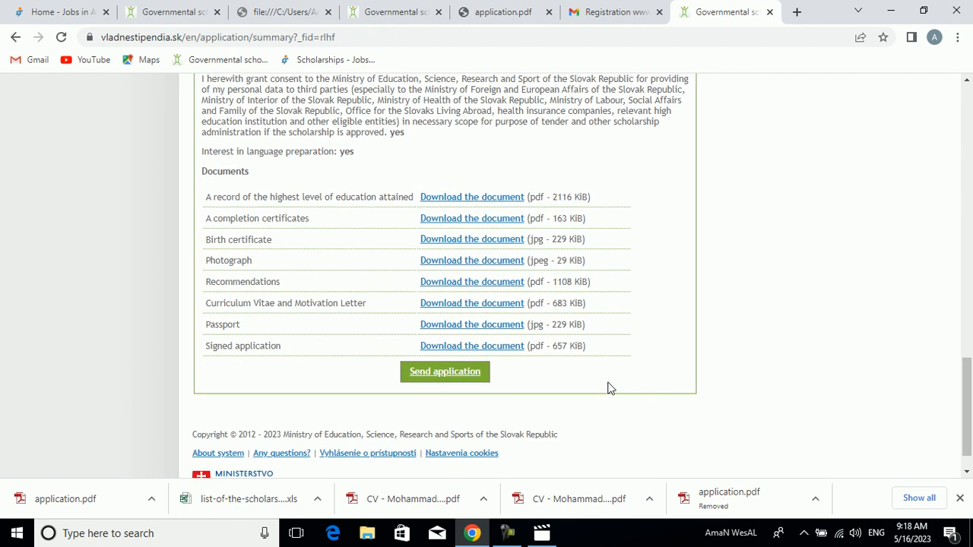
- Send the scholarship application, confirm the sending, and look over the resulting application page down to its documents
{"action": "left_click", "coordinate": [456, 380]}
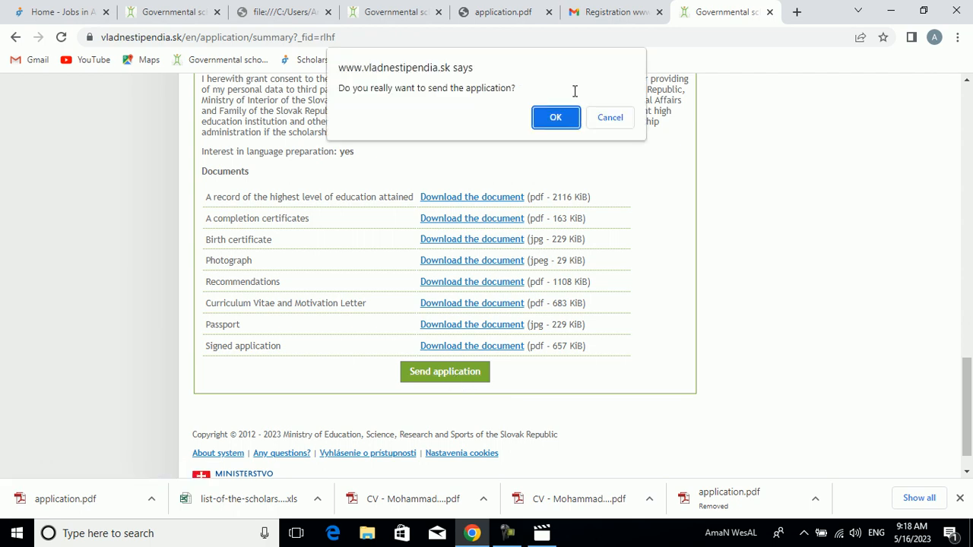
{"action": "left_click", "coordinate": [559, 119]}
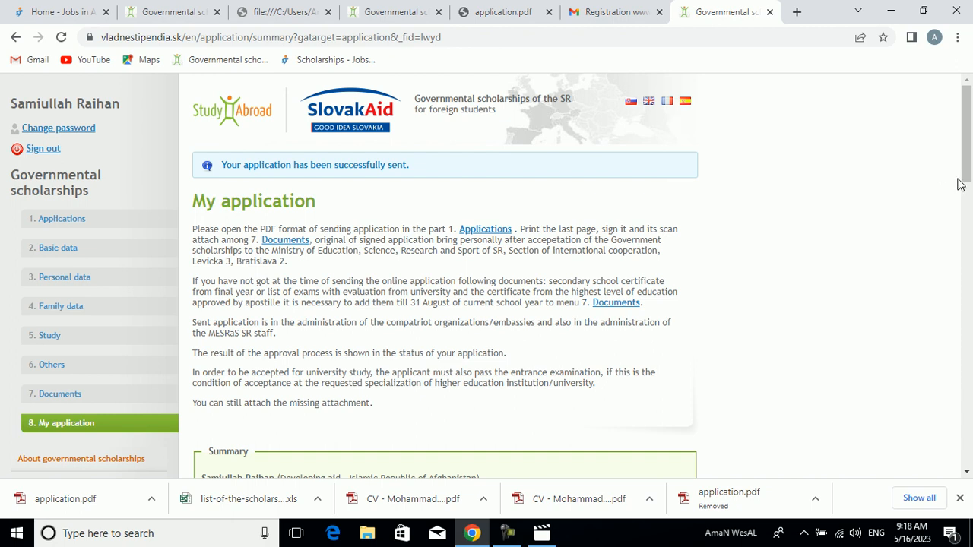
{"action": "scroll", "coordinate": [970, 155], "scroll_direction": "down", "scroll_amount": 1}
{"action": "left_click_drag", "start_coordinate": [971, 155], "coordinate": [949, 464]}
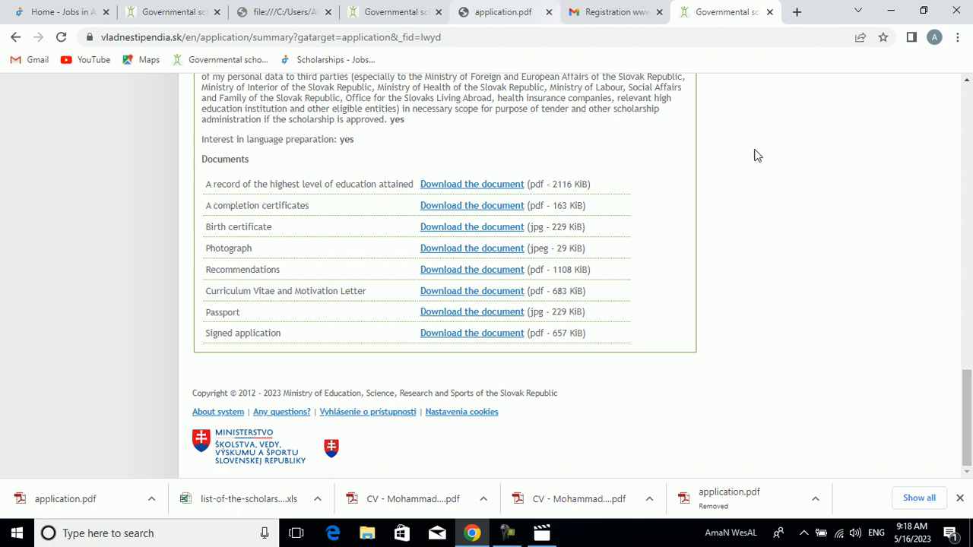
{"action": "left_click_drag", "start_coordinate": [967, 387], "coordinate": [947, 109]}
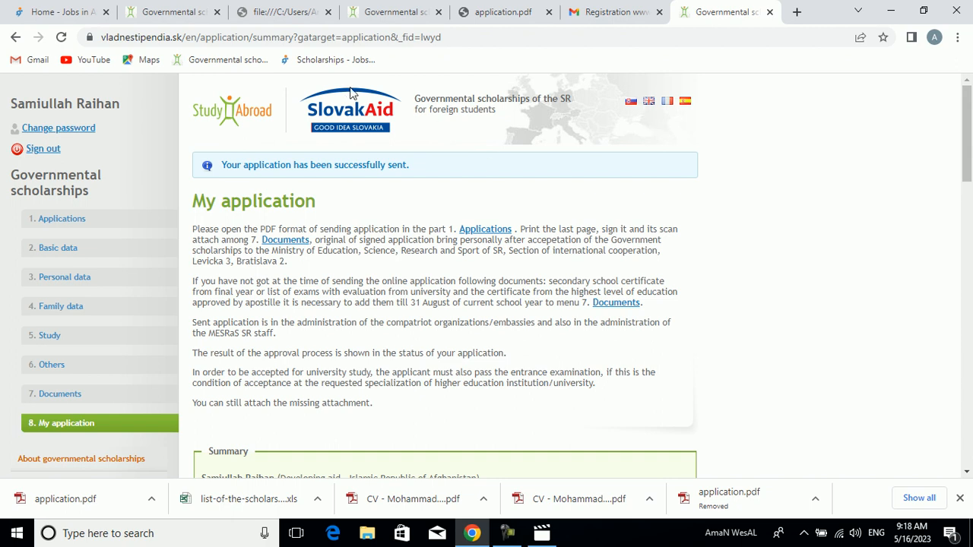
{"action": "left_click_drag", "start_coordinate": [317, 85], "coordinate": [350, 142]}
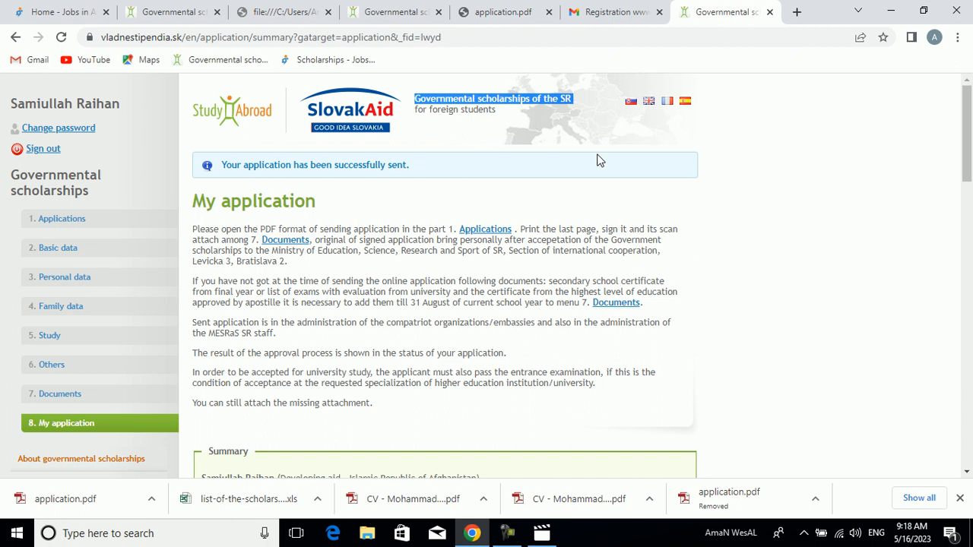
{"action": "left_click", "coordinate": [721, 216]}
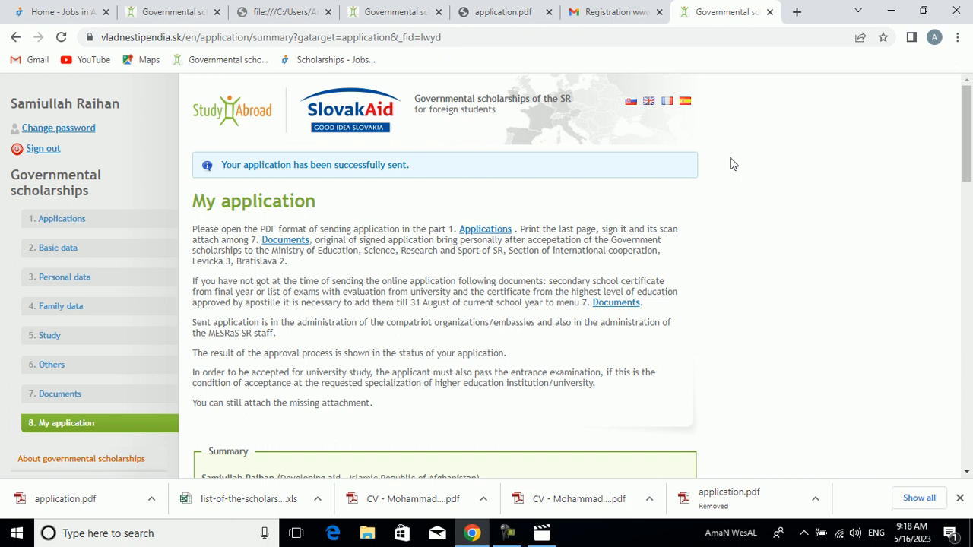
- Open youtube.com in a new browser tab
{"action": "left_click", "coordinate": [796, 12]}
{"action": "type", "text": "you"}
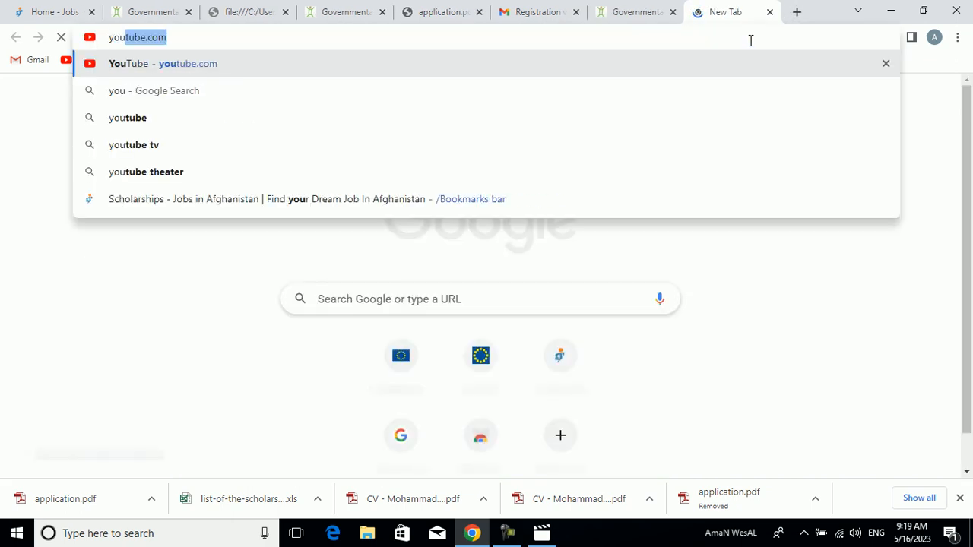
{"action": "key", "text": "Return"}
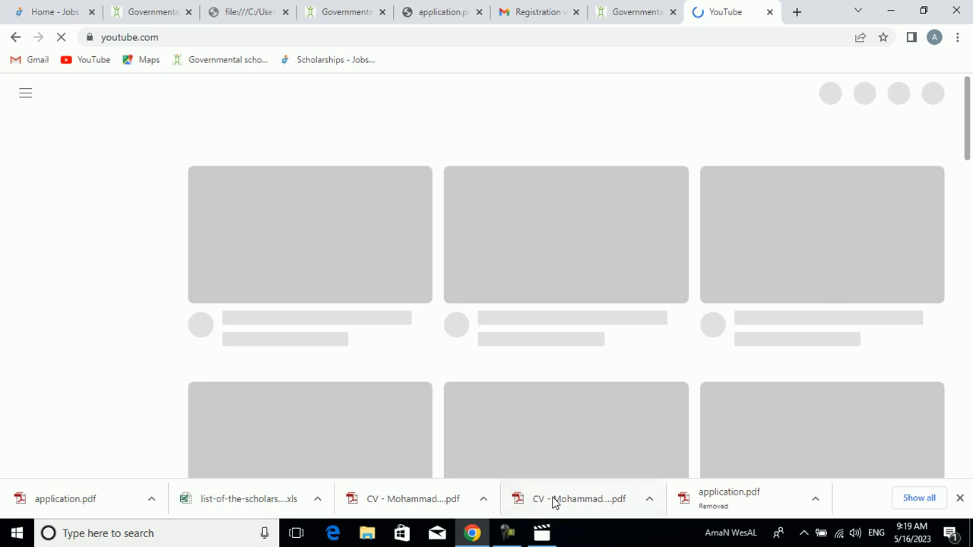
{"action": "left_click", "coordinate": [507, 533]}
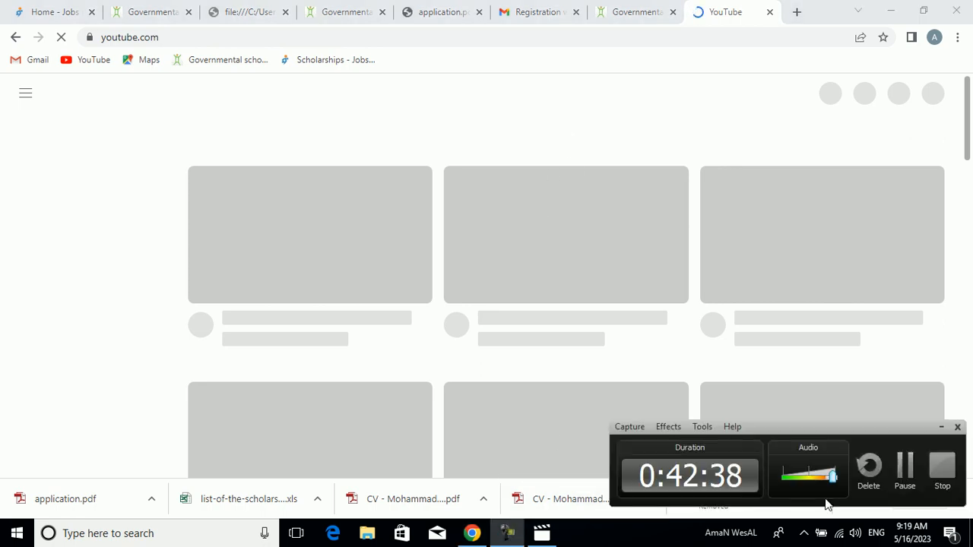
{"action": "left_click", "coordinate": [897, 479]}
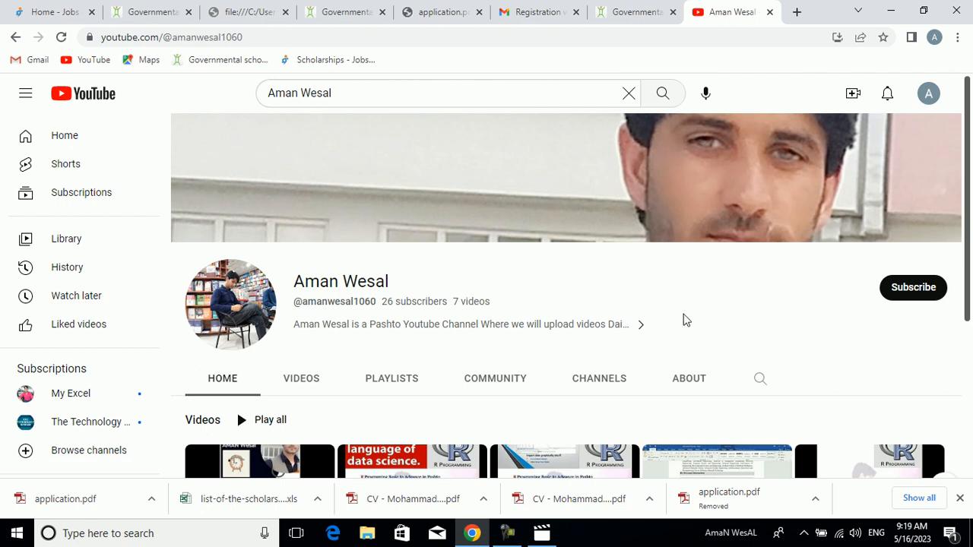
- Subscribe to the YouTube channel whose page is open
{"action": "left_click_drag", "start_coordinate": [971, 210], "coordinate": [971, 214]}
{"action": "left_click_drag", "start_coordinate": [352, 89], "coordinate": [242, 99]}
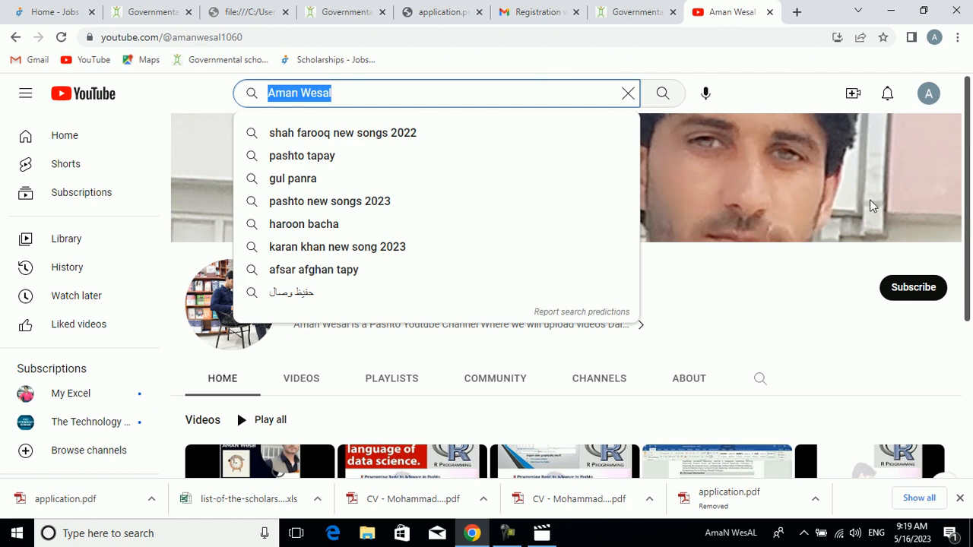
{"action": "left_click", "coordinate": [928, 309]}
{"action": "left_click", "coordinate": [917, 295]}
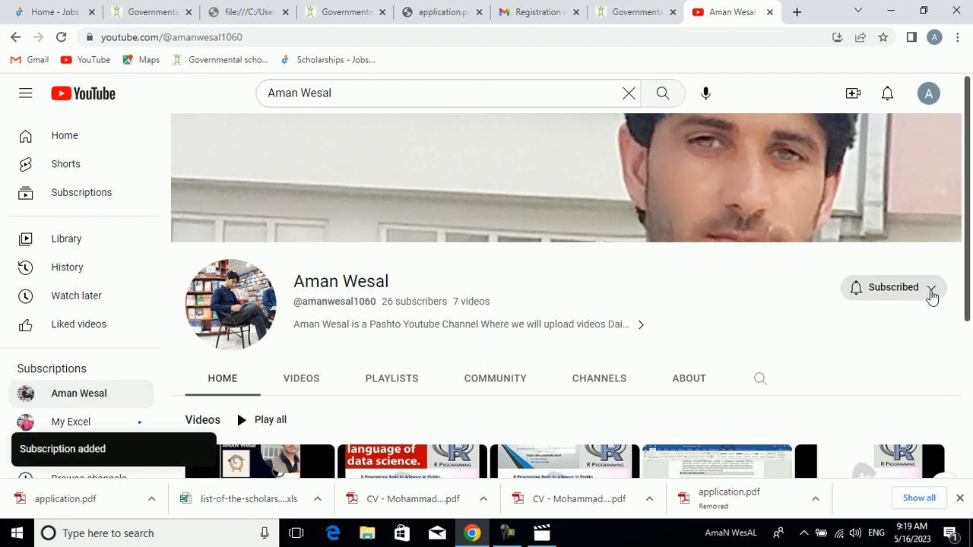
- Examine the notification options of the channel subscription and look over the channel's home page
{"action": "left_click", "coordinate": [931, 289]}
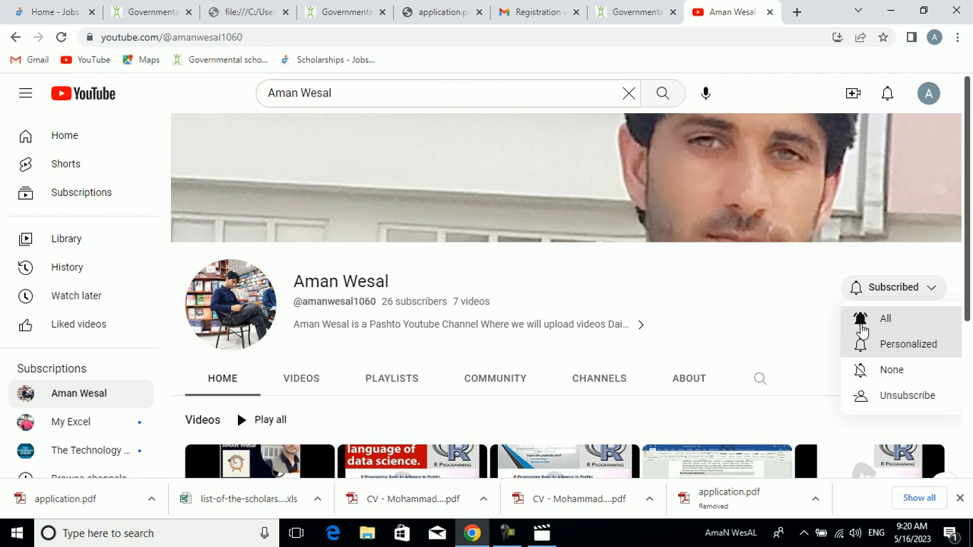
{"action": "left_click", "coordinate": [776, 265]}
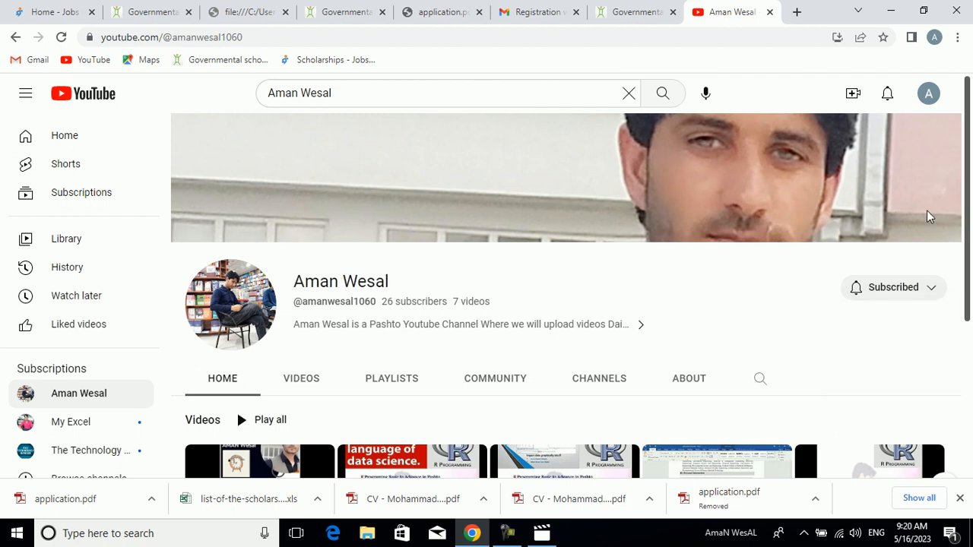
{"action": "left_click_drag", "start_coordinate": [970, 213], "coordinate": [967, 263]}
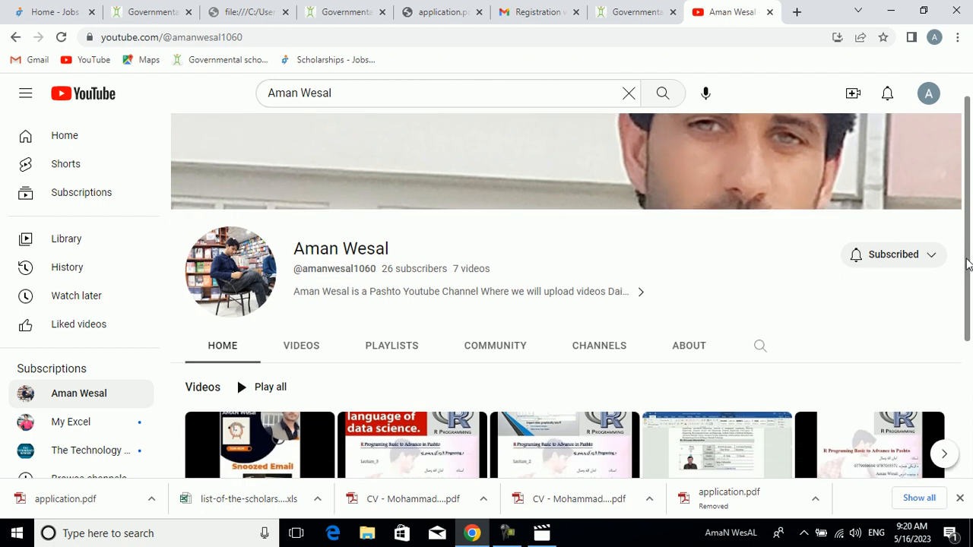
{"action": "left_click_drag", "start_coordinate": [969, 264], "coordinate": [968, 279]}
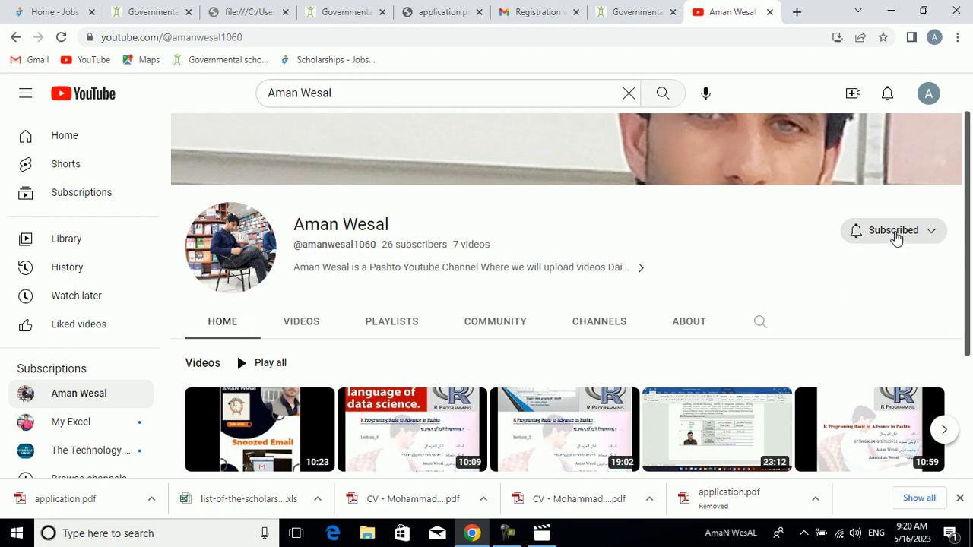
{"action": "left_click", "coordinate": [933, 232]}
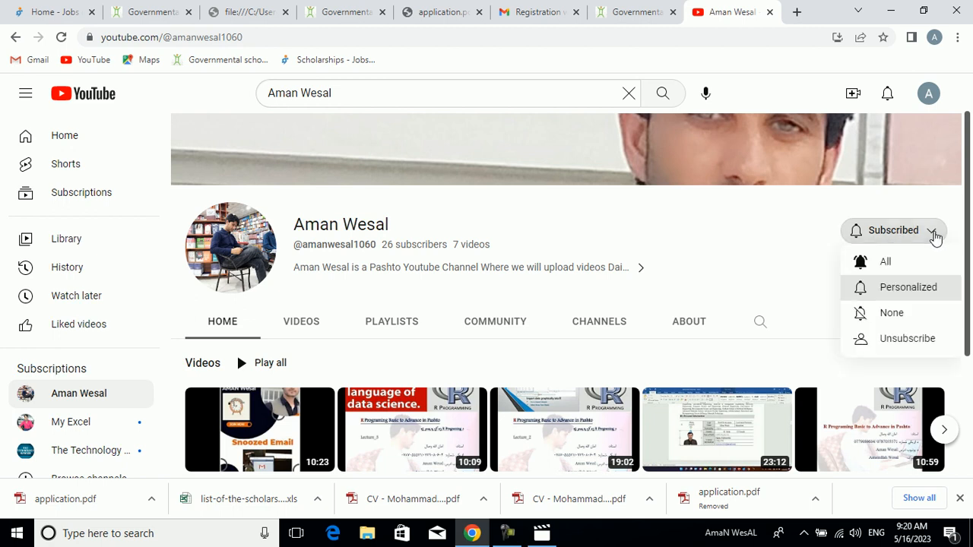
{"action": "left_click", "coordinate": [773, 232]}
{"action": "scroll", "coordinate": [972, 229], "scroll_direction": "down", "scroll_amount": 3}
{"action": "scroll", "coordinate": [964, 250], "scroll_direction": "up", "scroll_amount": 4}
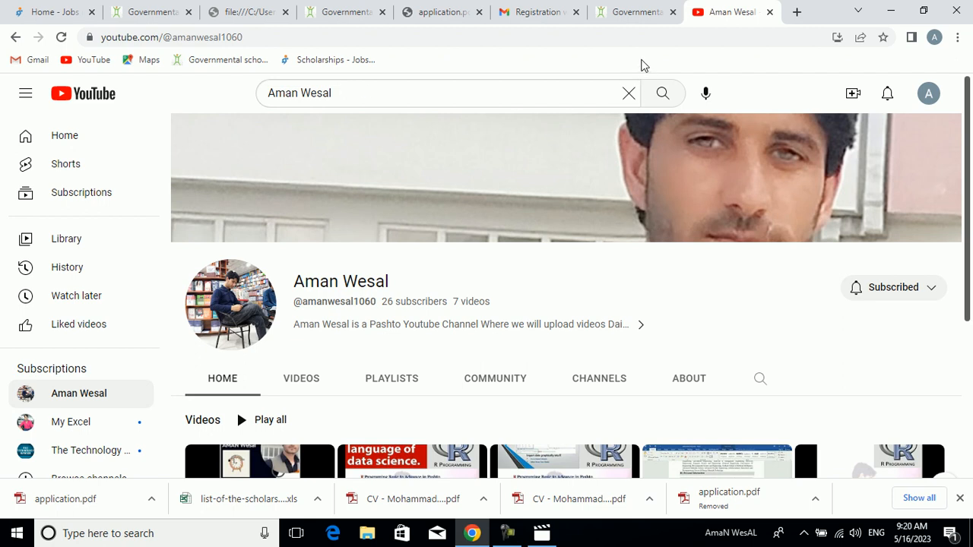
{"action": "left_click", "coordinate": [587, 86]}
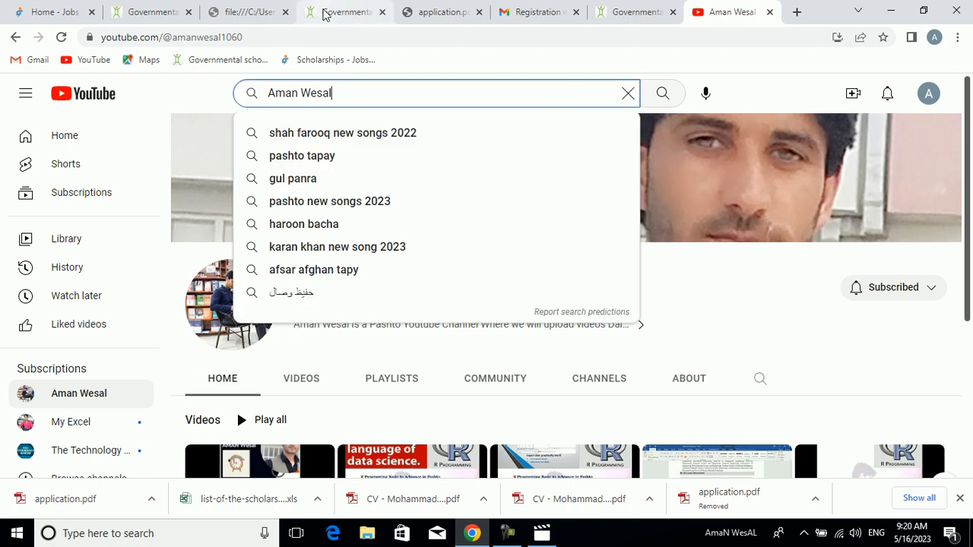
- Return to the scholarship portal's Applications page and look over its address and application list
{"action": "left_click", "coordinate": [326, 11]}
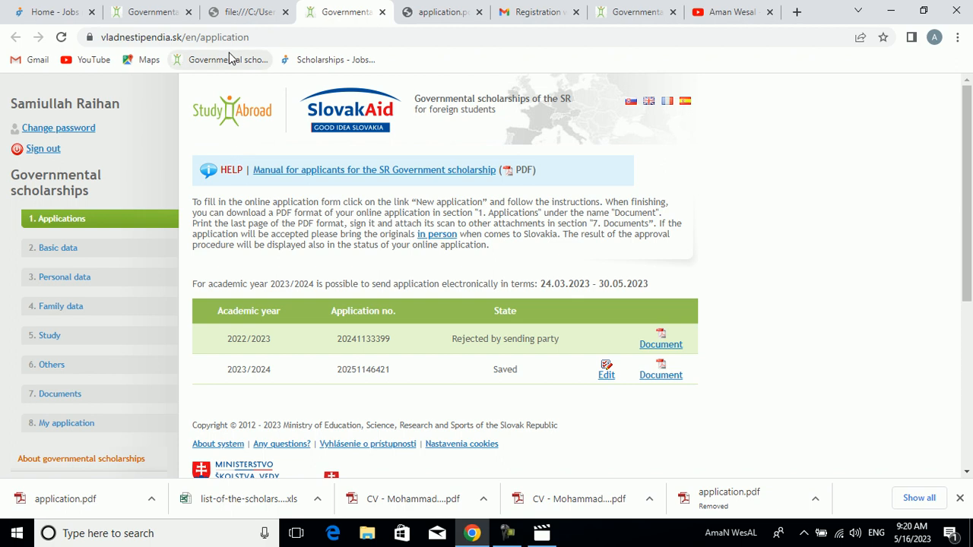
{"action": "left_click_drag", "start_coordinate": [252, 37], "coordinate": [87, 37]}
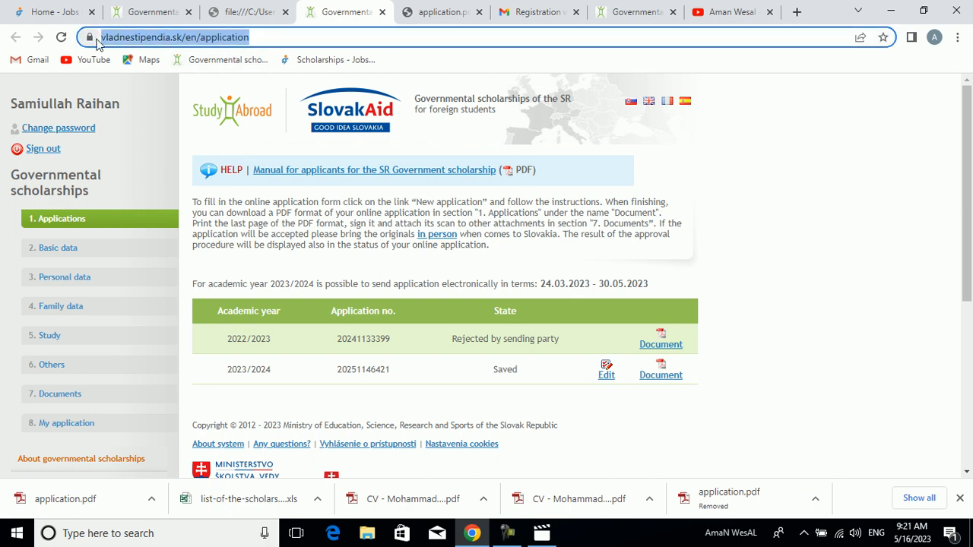
{"action": "left_click", "coordinate": [784, 112]}
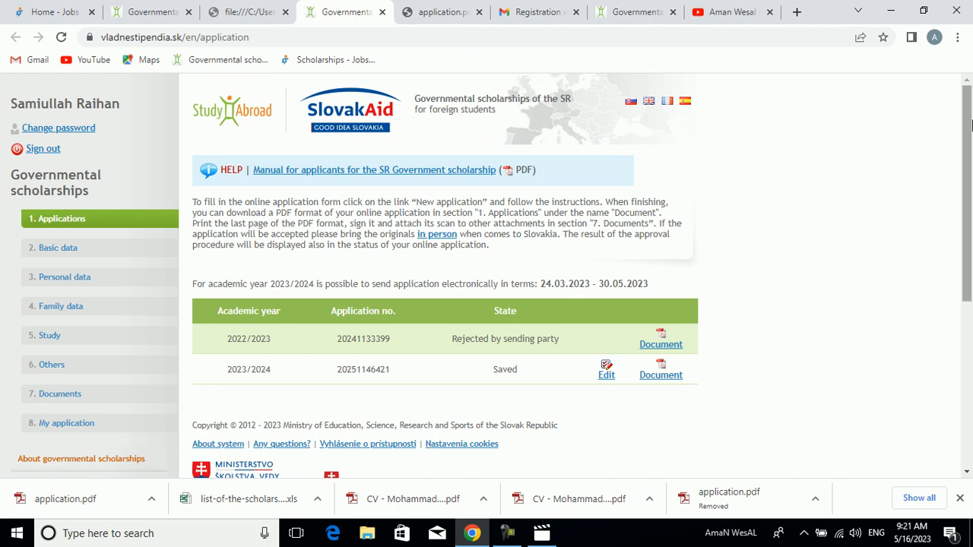
{"action": "left_click_drag", "start_coordinate": [971, 123], "coordinate": [971, 91]}
{"action": "mouse_move", "coordinate": [969, 144]}
{"action": "left_mouse_down"}
{"action": "mouse_move", "coordinate": [967, 255]}
{"action": "mouse_move", "coordinate": [961, 149]}
{"action": "left_mouse_up"}
{"action": "scroll", "coordinate": [961, 148], "scroll_direction": "up", "scroll_amount": 1}
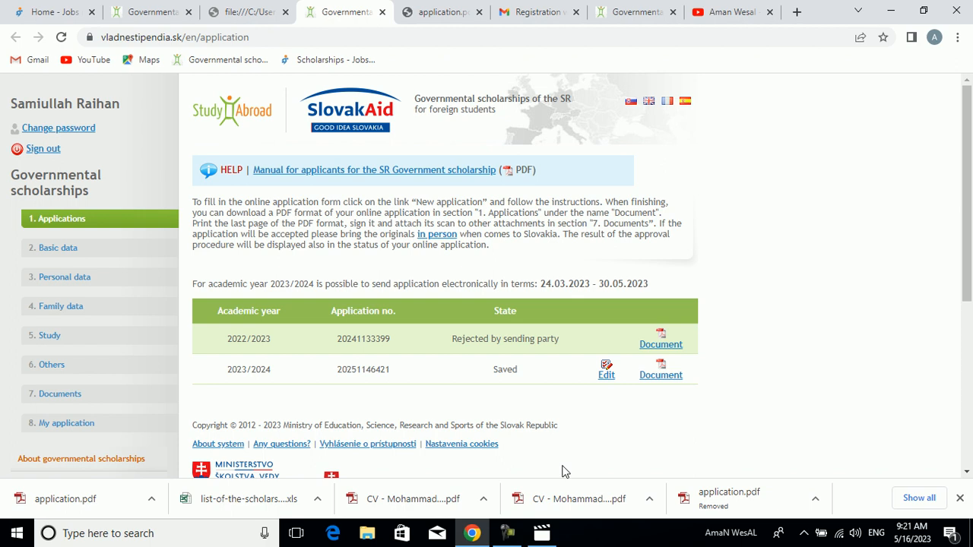
{"action": "left_click", "coordinate": [511, 536]}
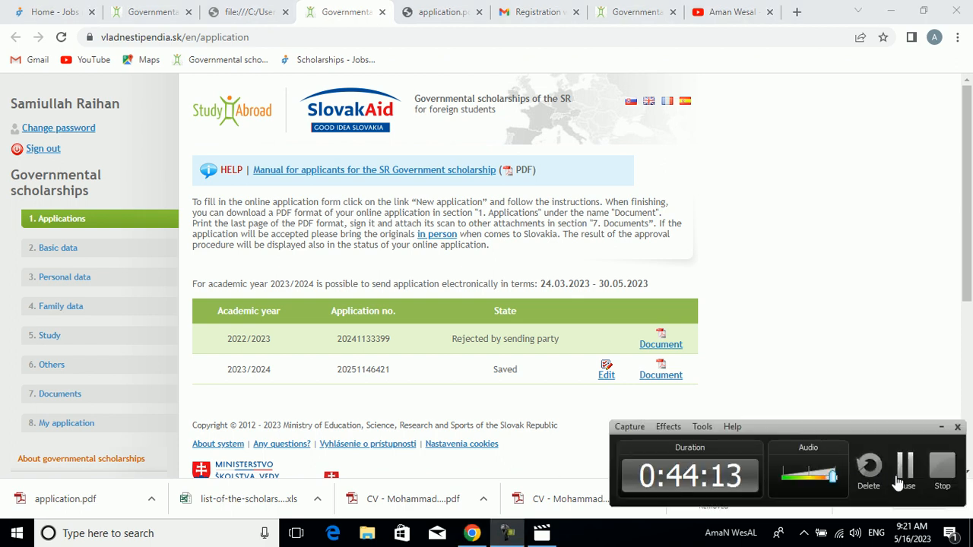